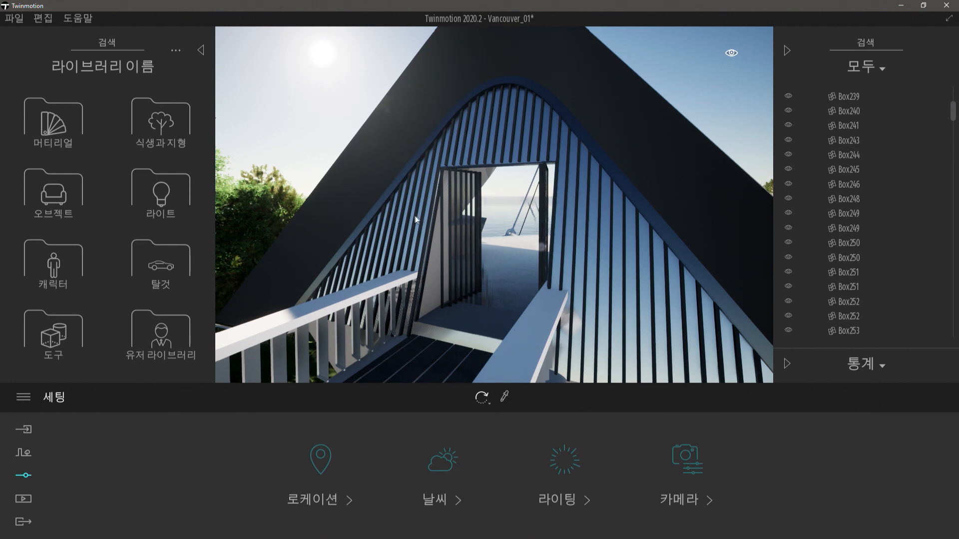
# Place the Double Sliding 08 door from the library's sliding doors (미닫이문) at the A-frame building's entrance
pyautogui.click(62, 186)
pyautogui.click(152, 331)
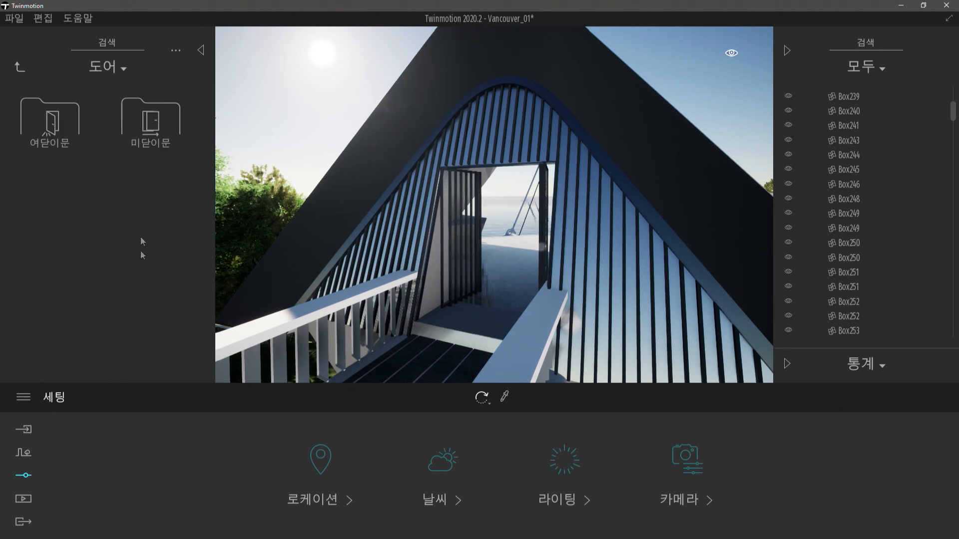
pyautogui.click(145, 104)
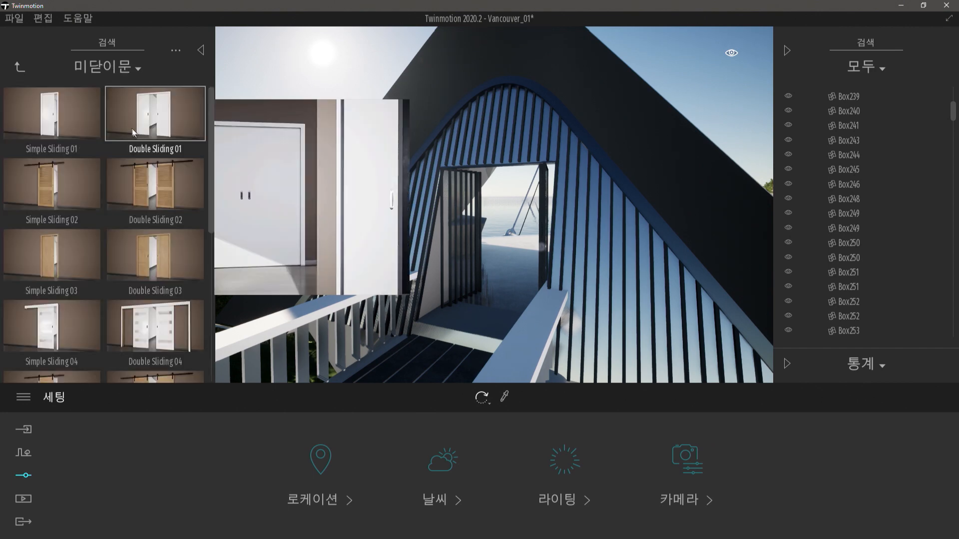
pyautogui.scroll(-3, 150, 230)
pyautogui.scroll(-3, 150, 230)
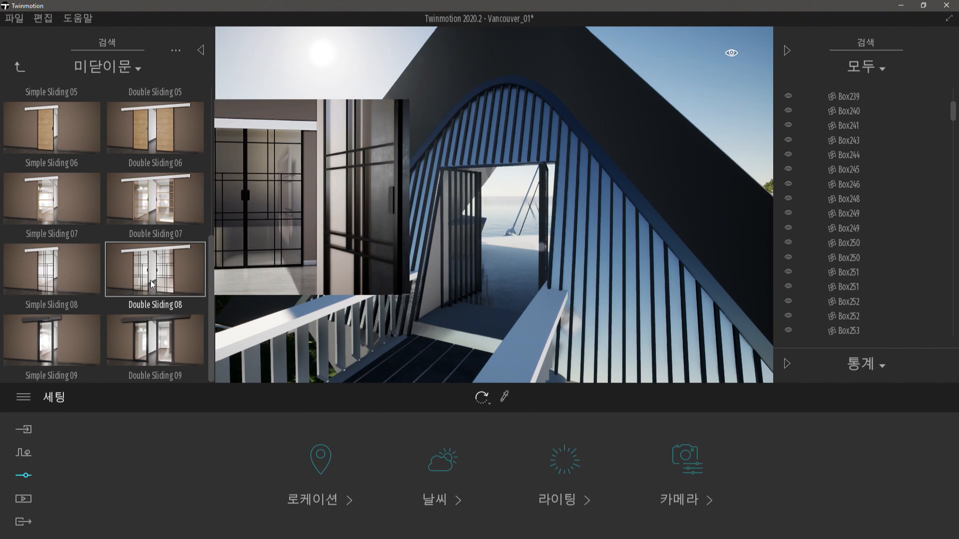
pyautogui.moveTo(151, 281); pyautogui.dragTo(491, 311)
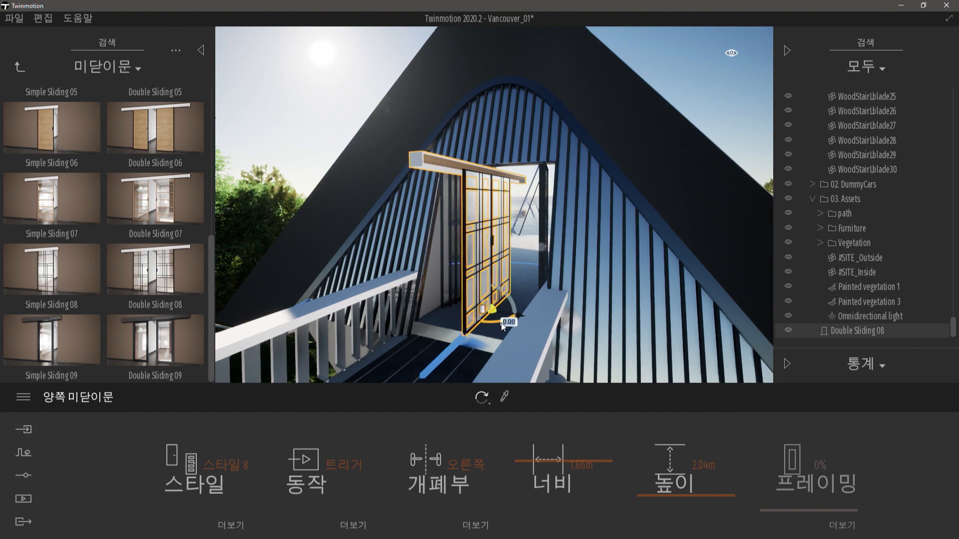
# Rotate the sliding door 90 degrees and position it inside the entrance opening, lowering it by about 0.12 m onto the floor
pyautogui.write('90')
pyautogui.press('Return')
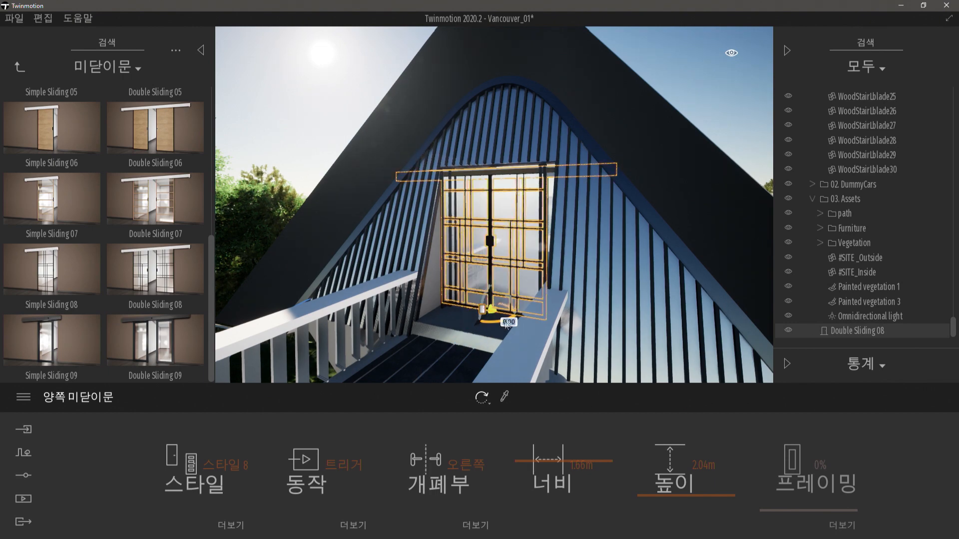
pyautogui.moveTo(501, 326); pyautogui.dragTo(529, 340, button='right')
pyautogui.moveTo(504, 305); pyautogui.dragTo(481, 271, button='right')
pyautogui.press('w')
pyautogui.scroll(-3, 481, 272)
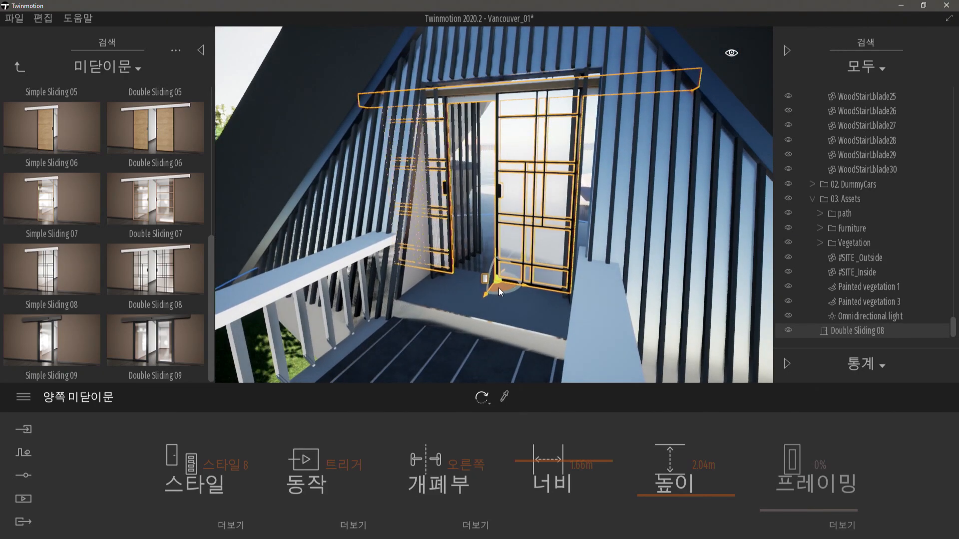
pyautogui.moveTo(501, 290)
pyautogui.mouseDown()
pyautogui.moveTo(535, 280)
pyautogui.moveTo(511, 277)
pyautogui.mouseUp()
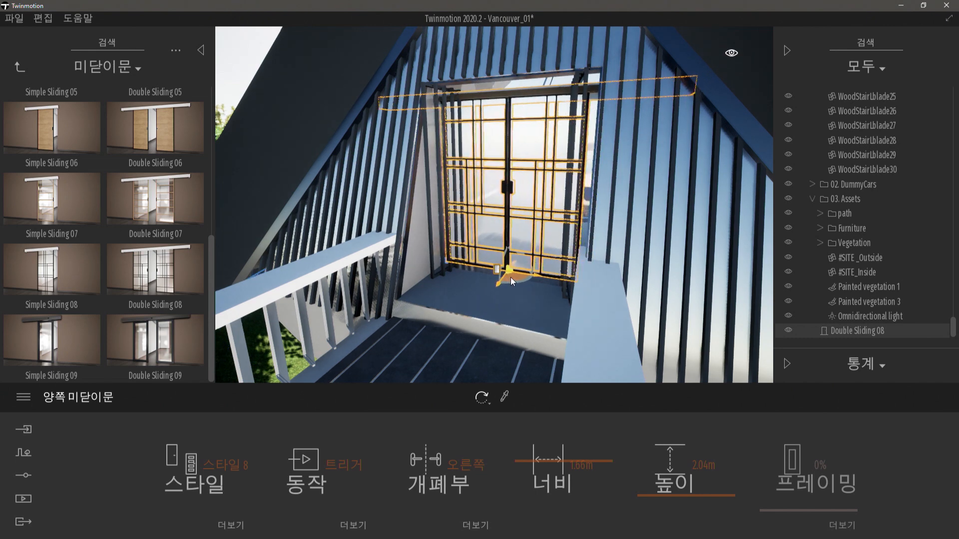
pyautogui.moveTo(508, 244); pyautogui.dragTo(507, 254)
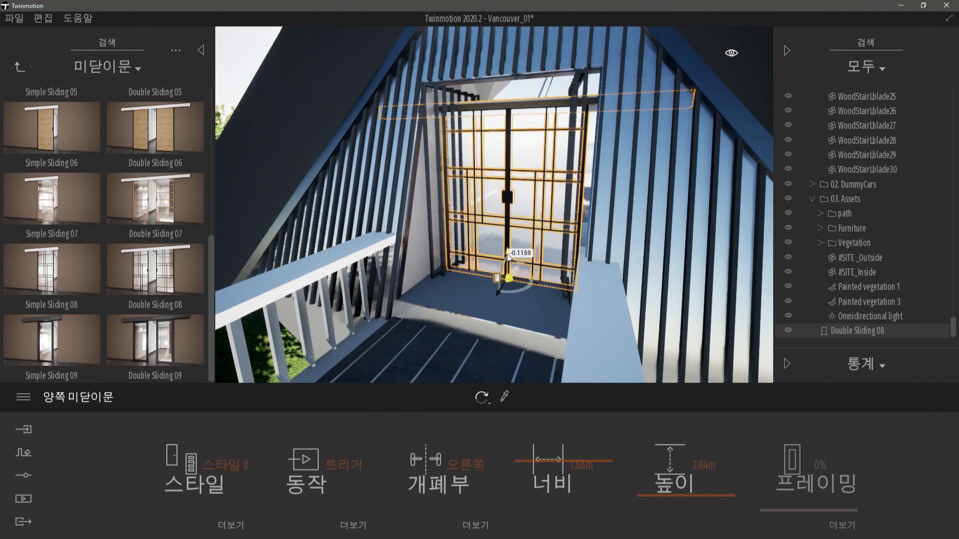
pyautogui.moveTo(507, 254); pyautogui.dragTo(515, 239, button='right')
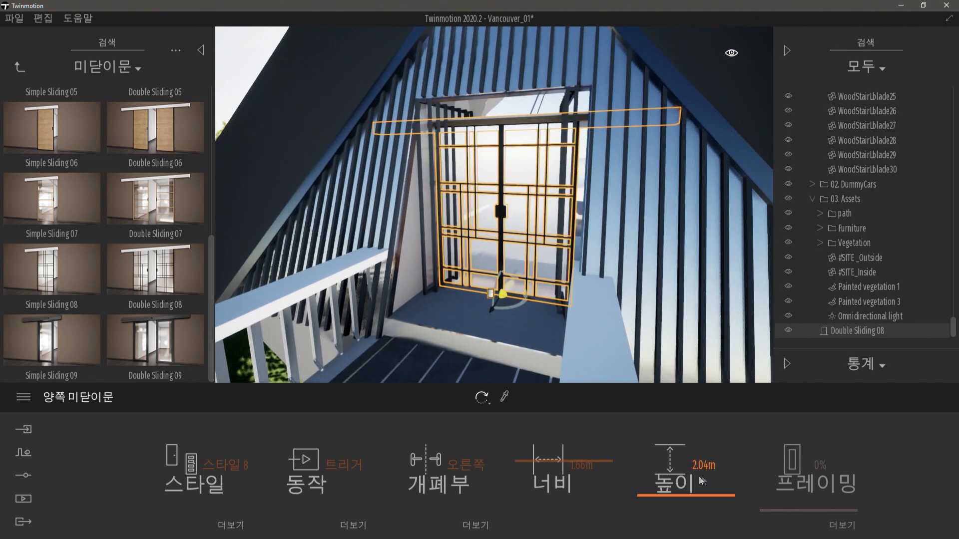
# Set the sliding door's height (높이) to 2.31 m to fit the entrance opening
pyautogui.moveTo(480, 197); pyautogui.dragTo(499, 185, button='right')
pyautogui.press('w')
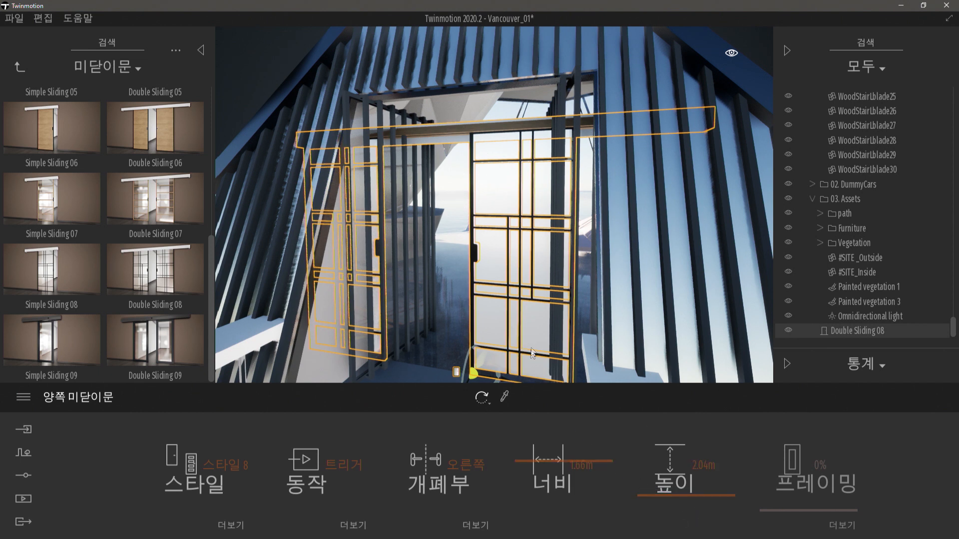
pyautogui.moveTo(683, 493); pyautogui.dragTo(692, 479)
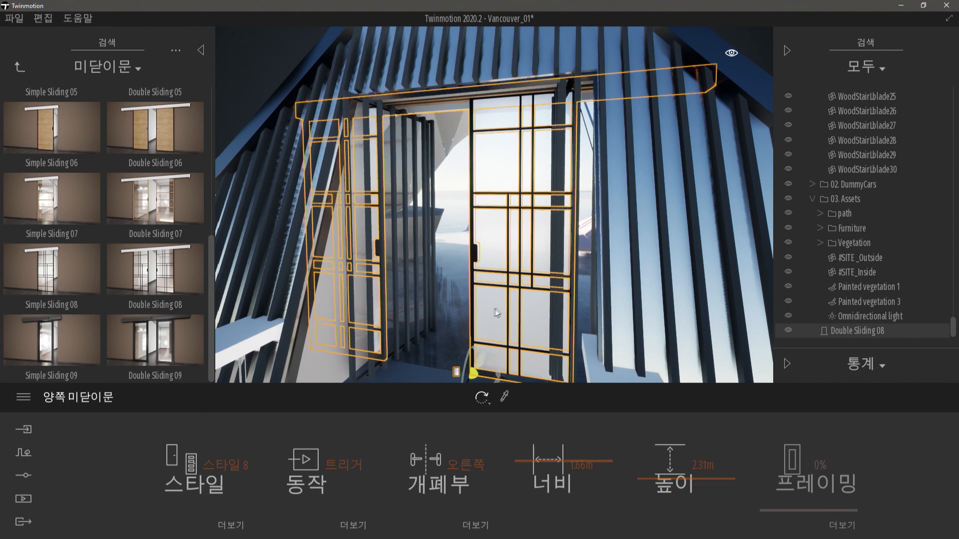
# Examine how the door's trigger reacts when the camera backs away from and approaches the entrance
pyautogui.moveTo(504, 312); pyautogui.dragTo(567, 254, button='right')
pyautogui.press('s')
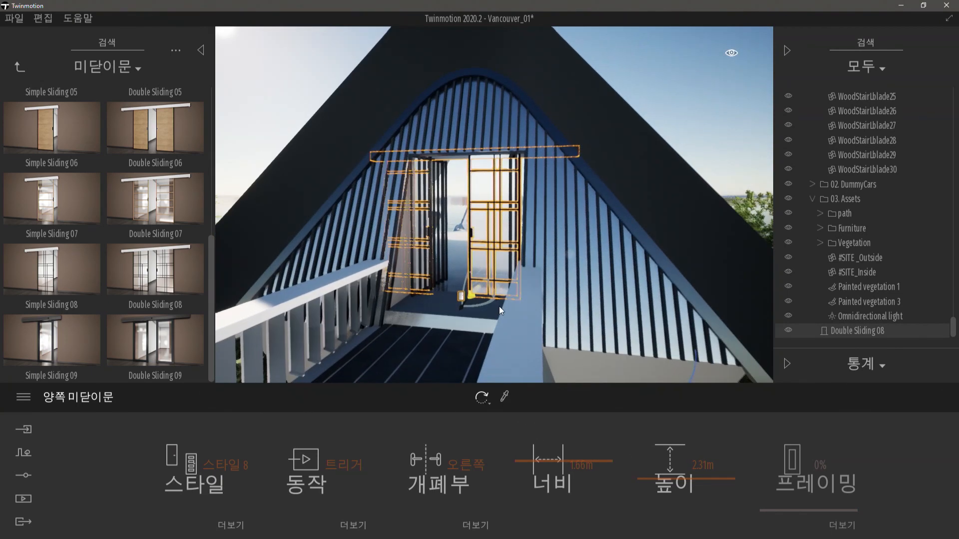
pyautogui.scroll(-2, 506, 300)
pyautogui.moveTo(517, 304); pyautogui.dragTo(500, 330, button='right')
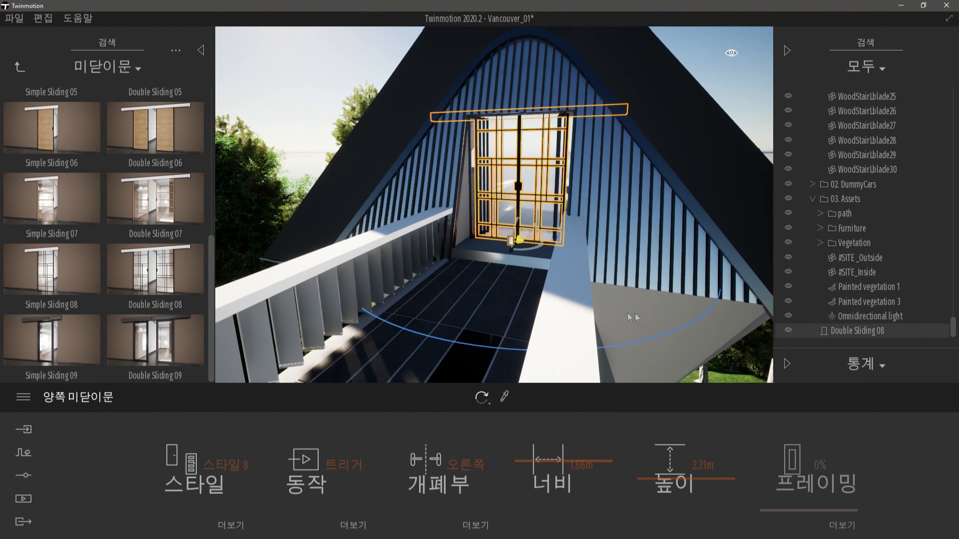
pyautogui.press('w')
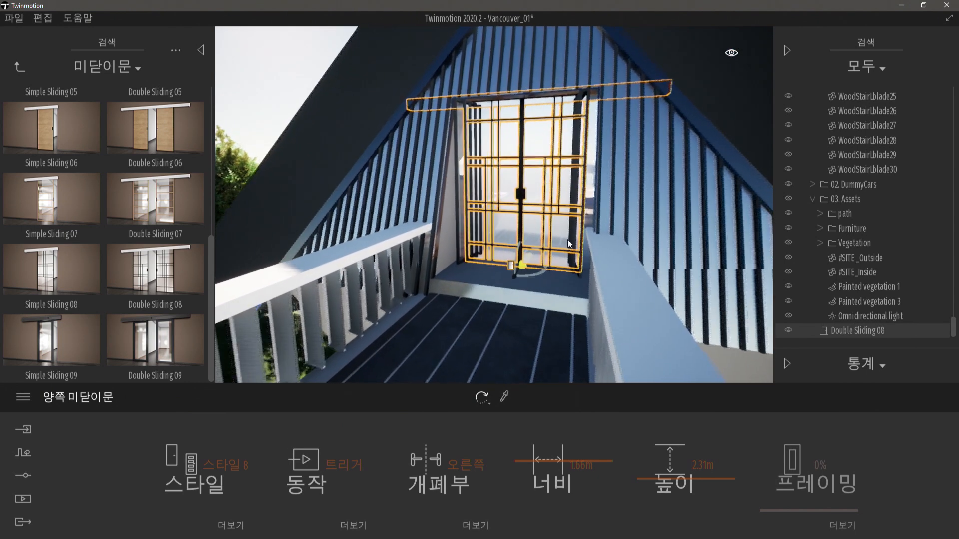
pyautogui.press('w')
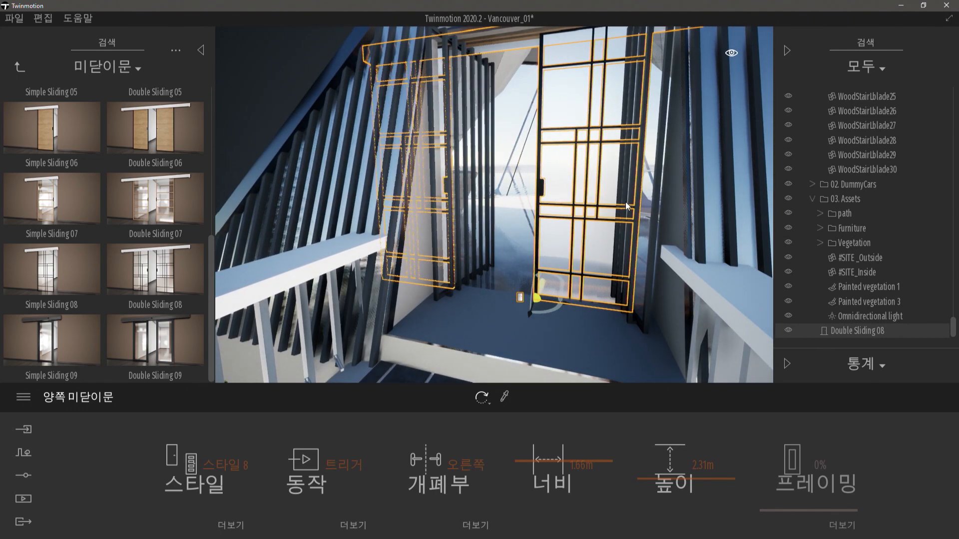
pyautogui.click(460, 471)
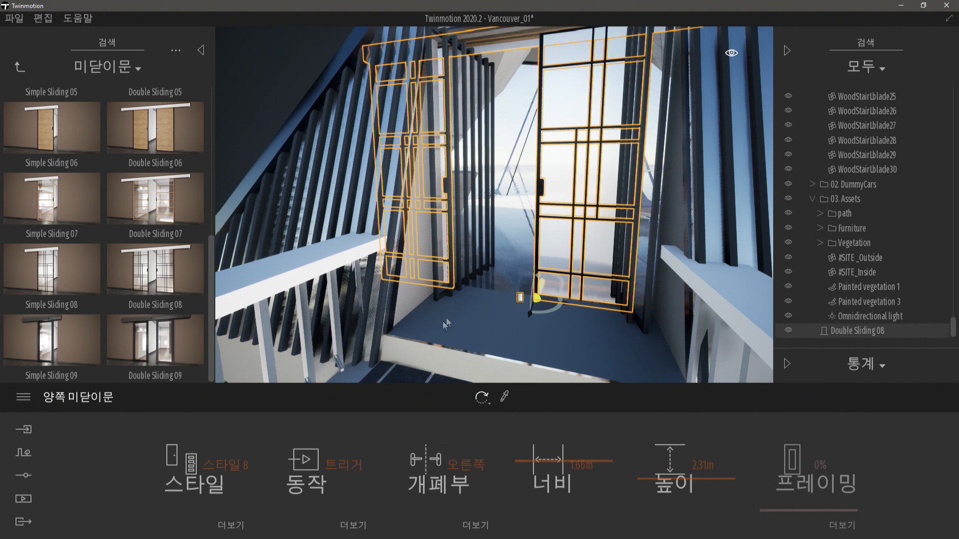
pyautogui.press('s')
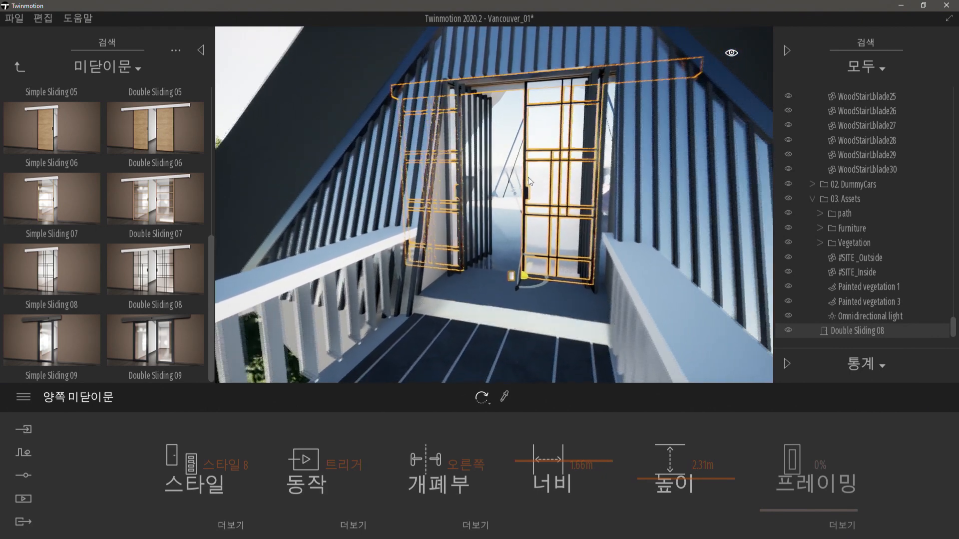
pyautogui.press('s')
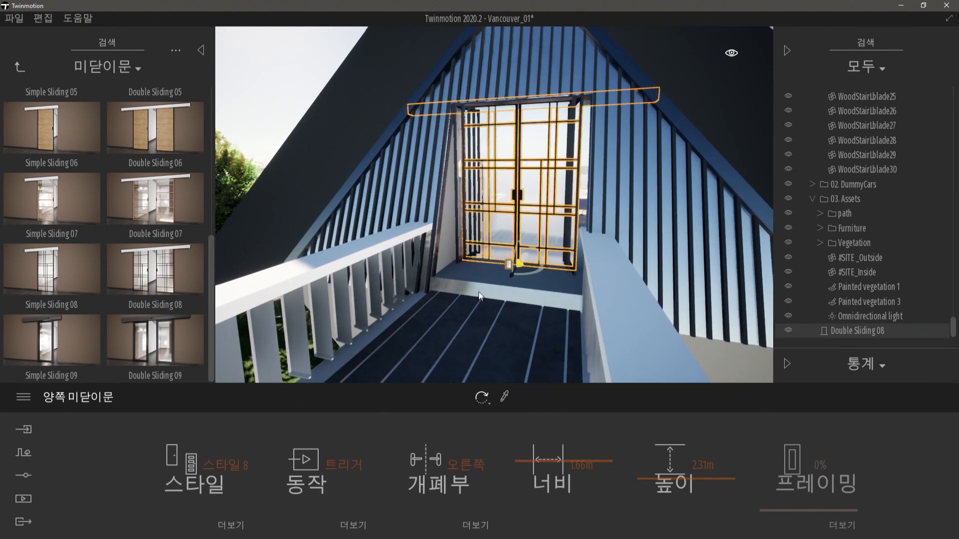
# Set the door's opening part (개폐부) to 모두 and test both panels by approaching and backing away from the entrance
pyautogui.click(437, 472)
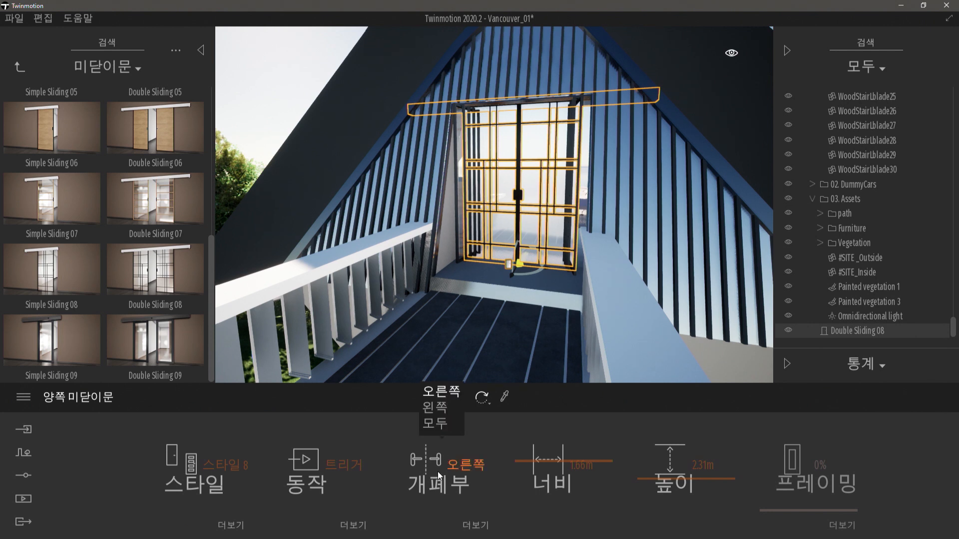
pyautogui.click(446, 424)
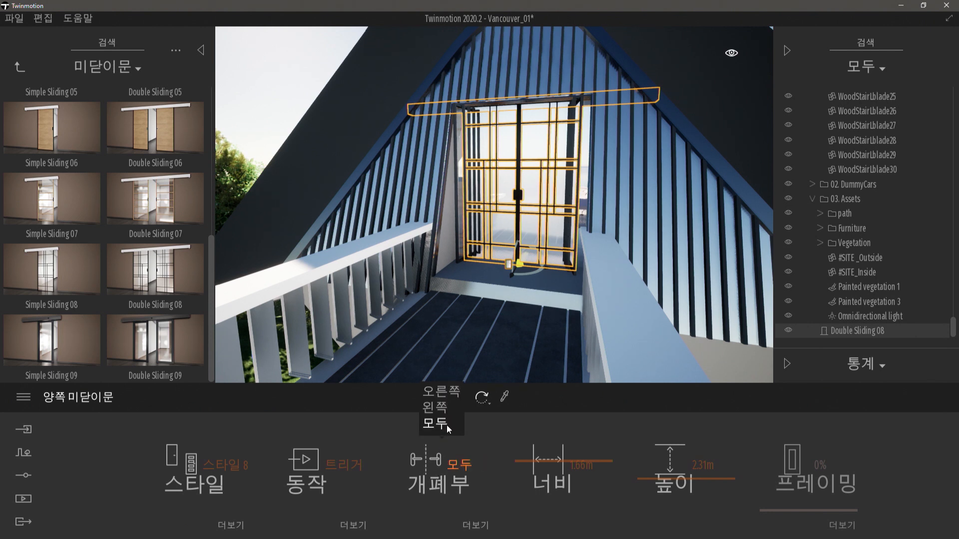
pyautogui.moveTo(547, 279); pyautogui.dragTo(546, 283, button='right')
pyautogui.press('w')
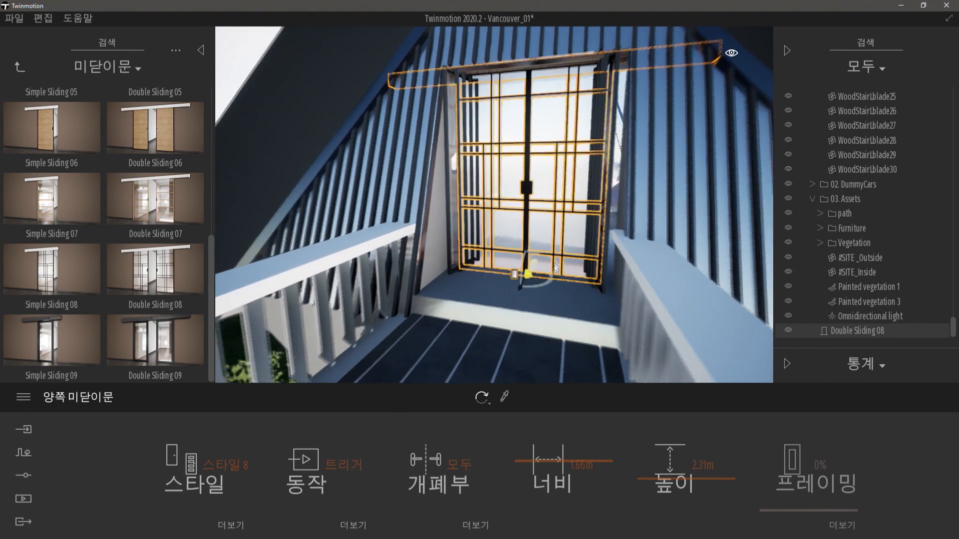
pyautogui.press('w')
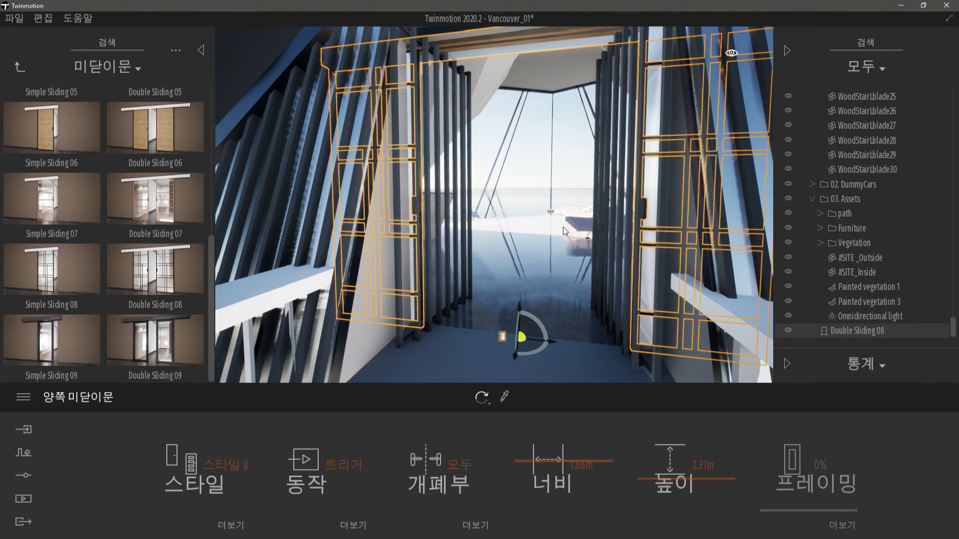
pyautogui.press('s')
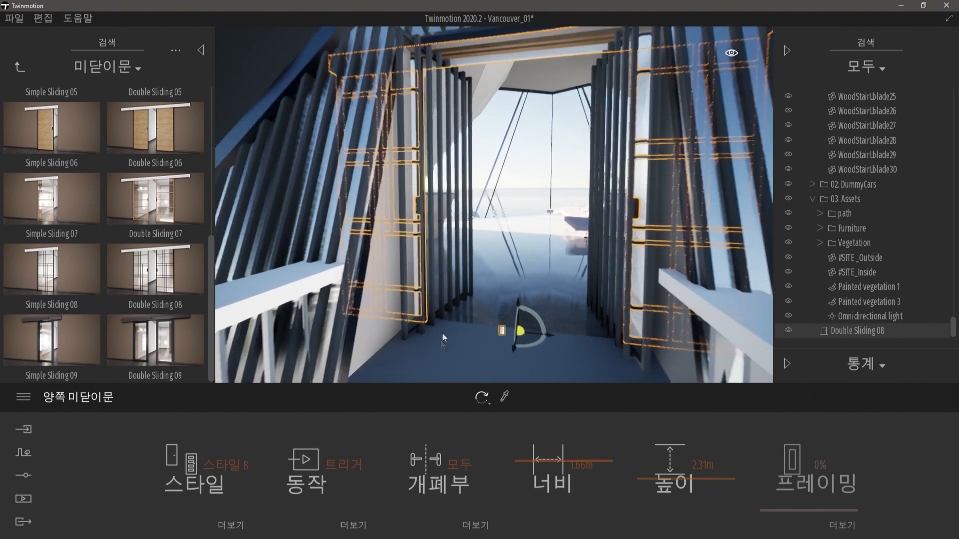
pyautogui.press('s')
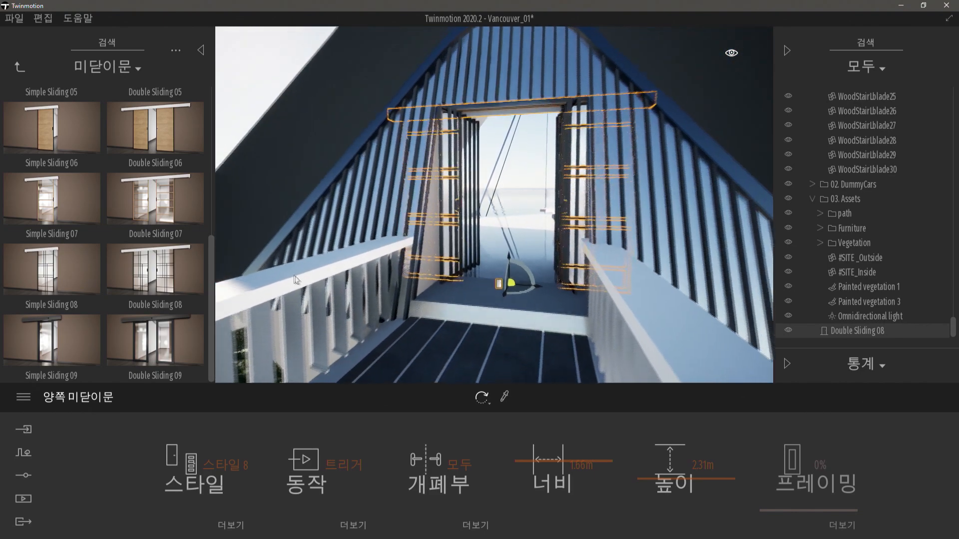
pyautogui.press('s')
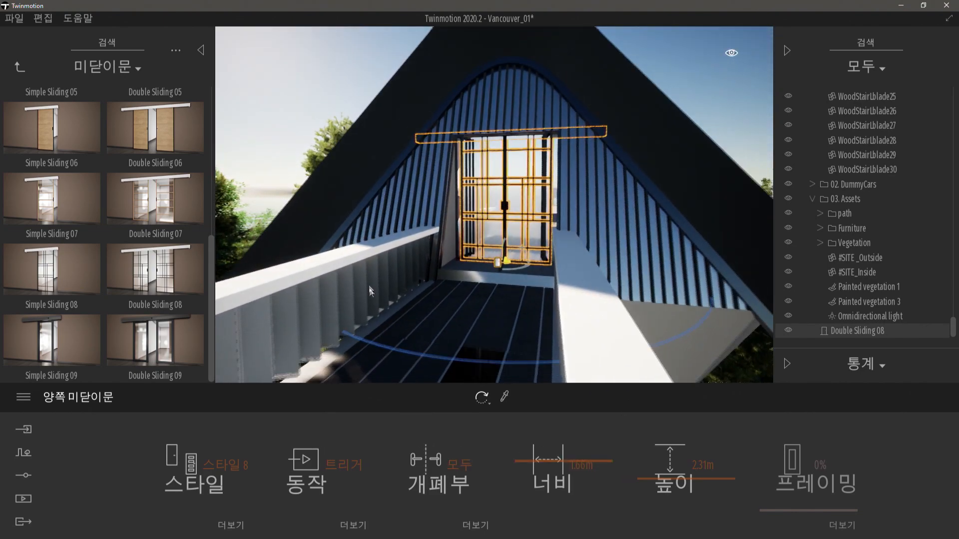
# Set the door's action (동작) to 열기 and check the door from near and far
pyautogui.click(332, 483)
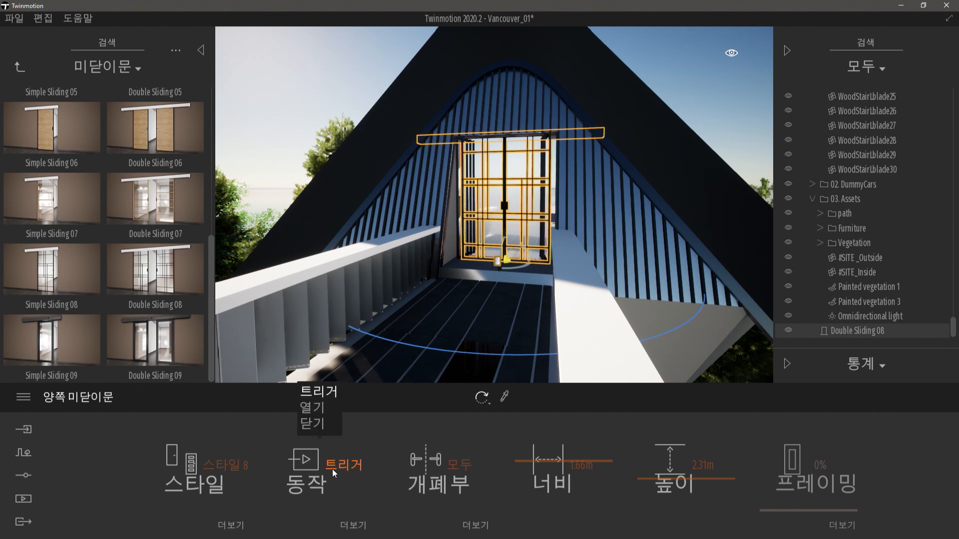
pyautogui.click(318, 463)
pyautogui.click(313, 407)
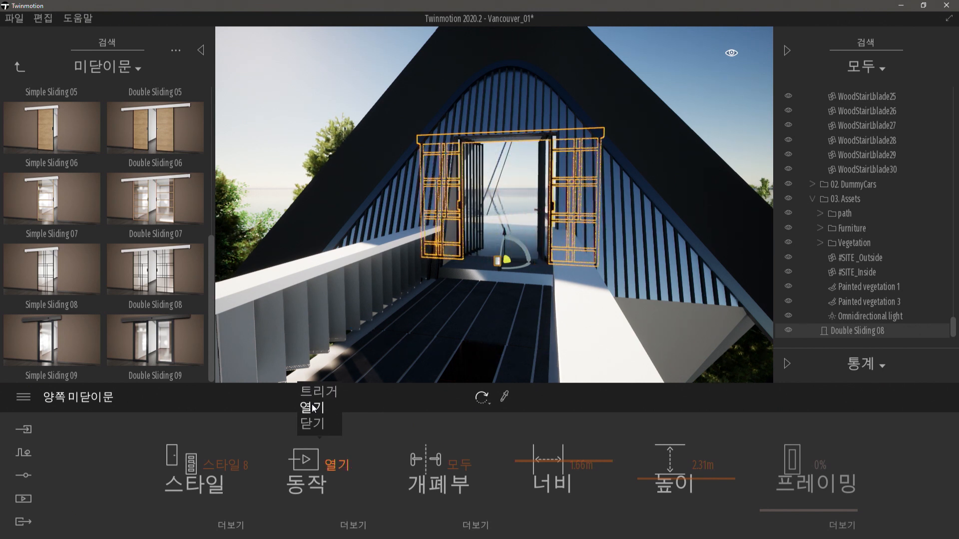
pyautogui.press('w')
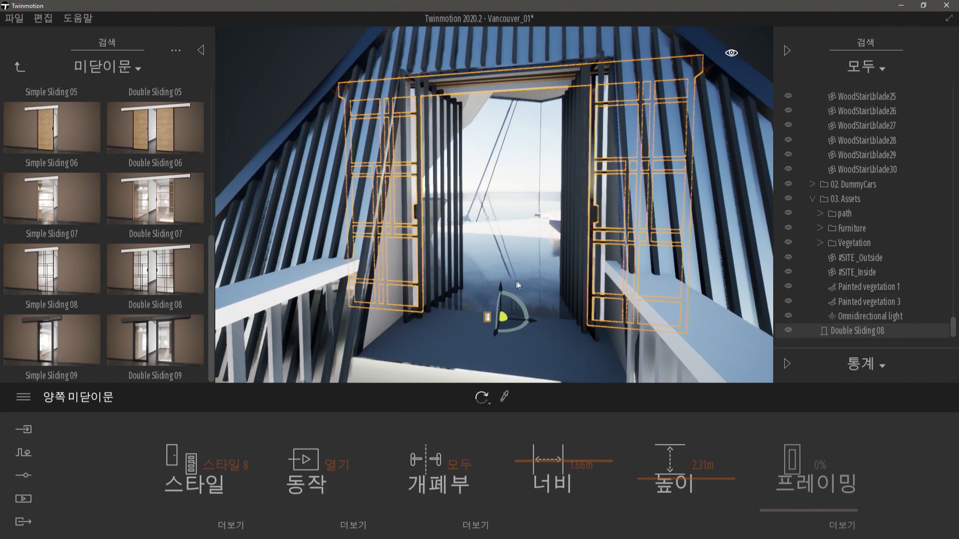
pyautogui.press('s')
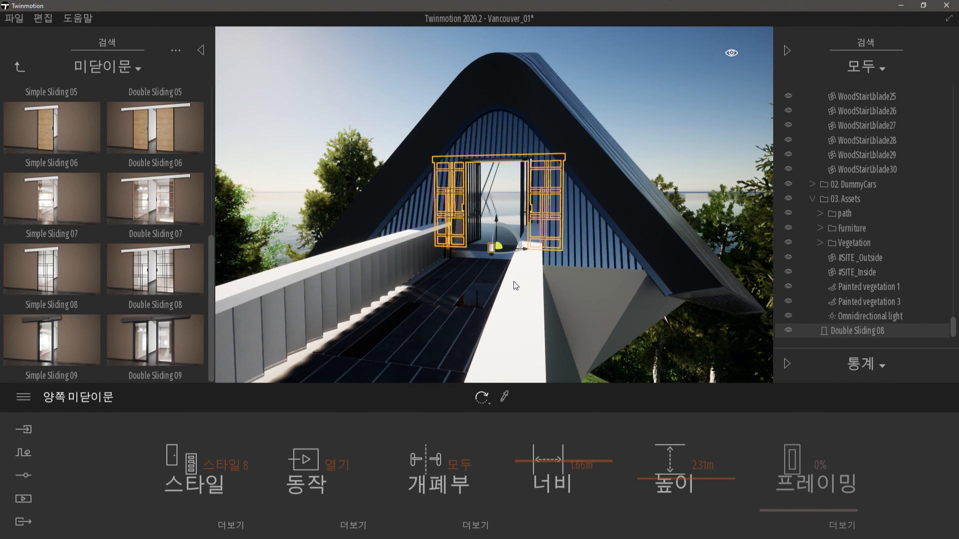
pyautogui.press('w')
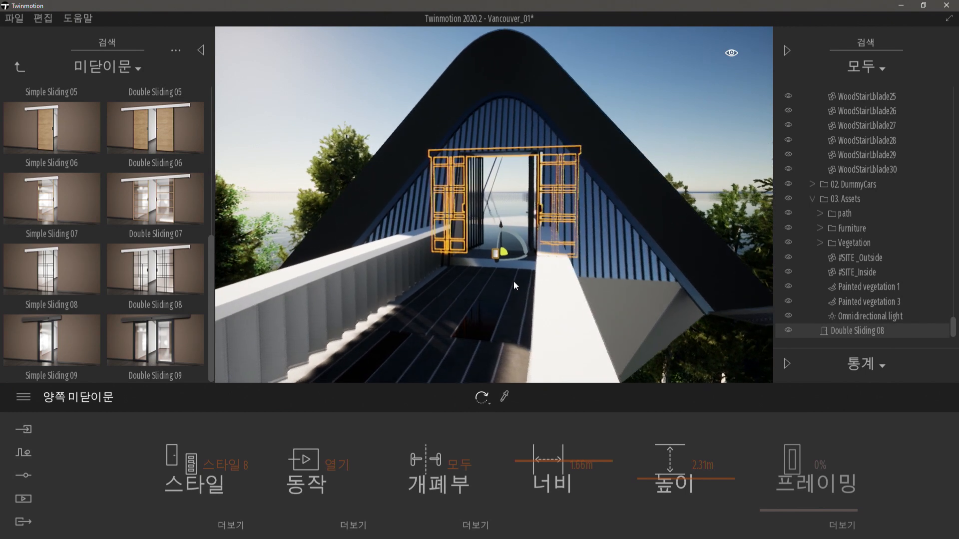
# Set the door's action (동작) back to 트리거 and its trigger radius (트리거 반경) to 5.0 m
pyautogui.click(335, 461)
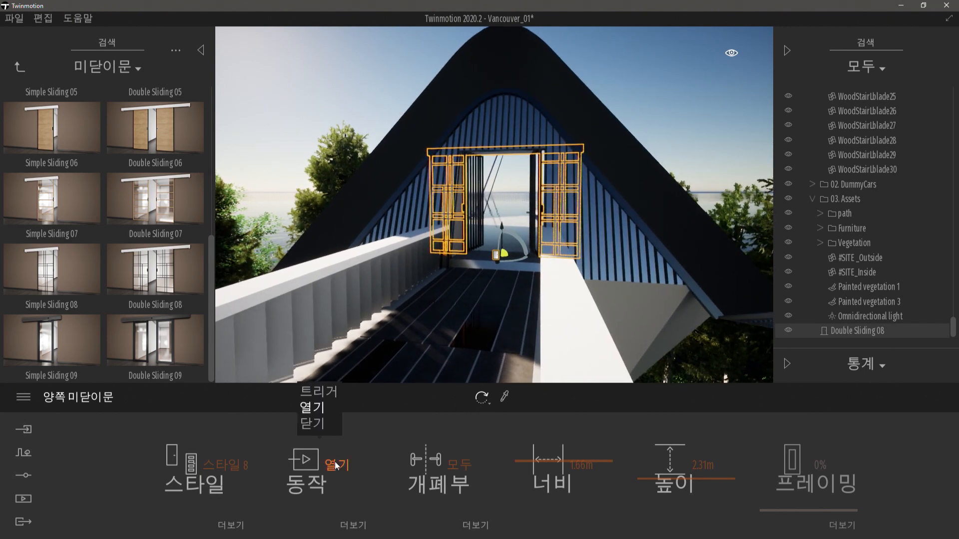
pyautogui.click(330, 391)
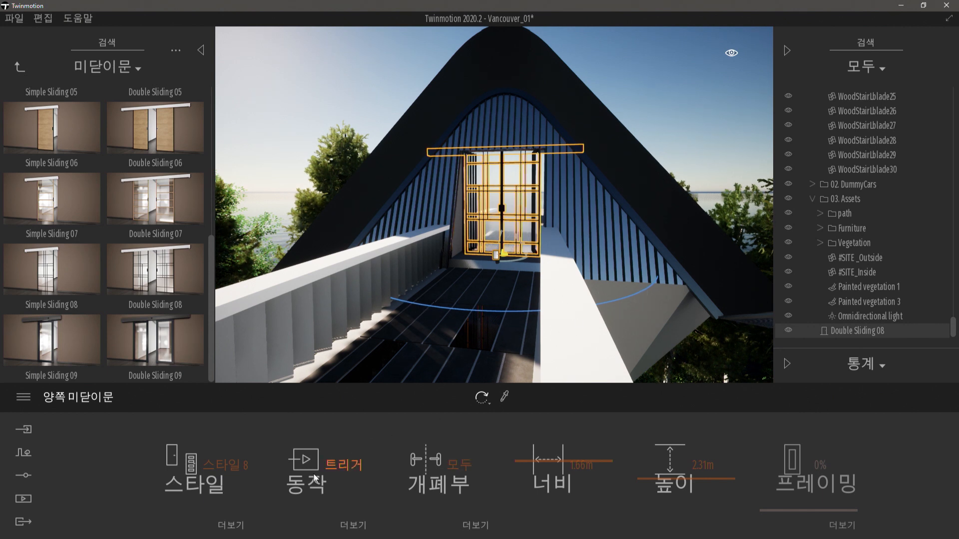
pyautogui.click(349, 523)
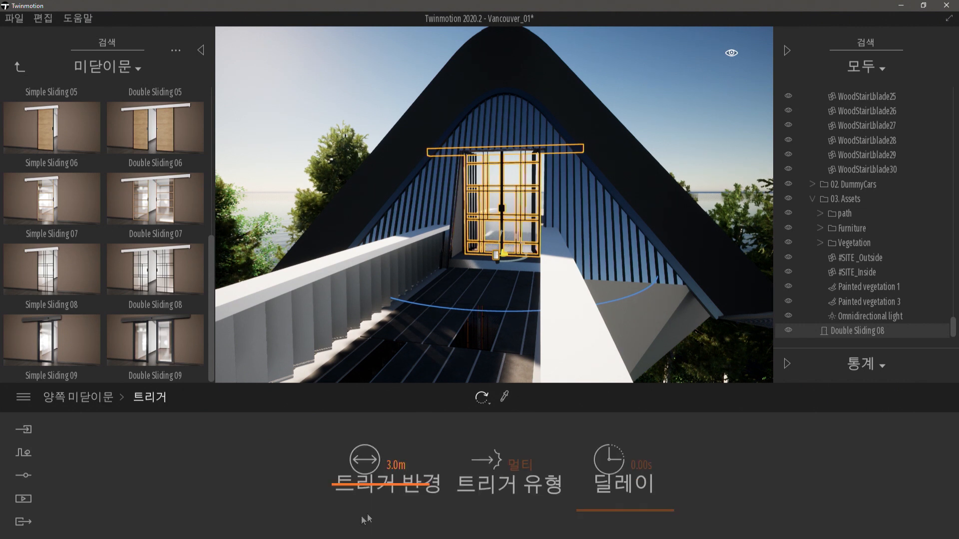
pyautogui.click(389, 462)
pyautogui.moveTo(358, 476); pyautogui.dragTo(388, 468)
pyautogui.moveTo(420, 356); pyautogui.dragTo(418, 367, button='right')
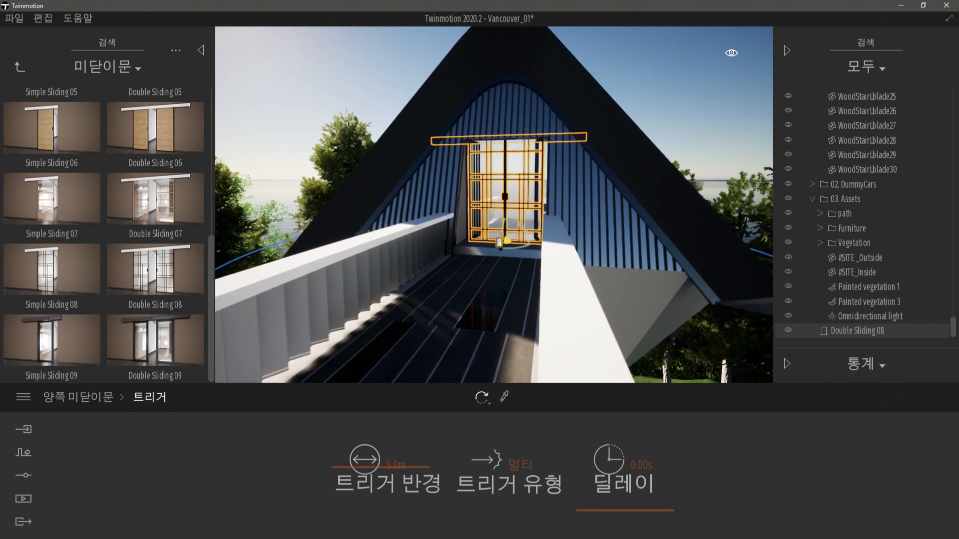
pyautogui.keyDown('shift'); pyautogui.moveTo(418, 367); pyautogui.dragTo(395, 391, button='middle'); pyautogui.keyUp('shift')
pyautogui.scroll(1, 442, 338)
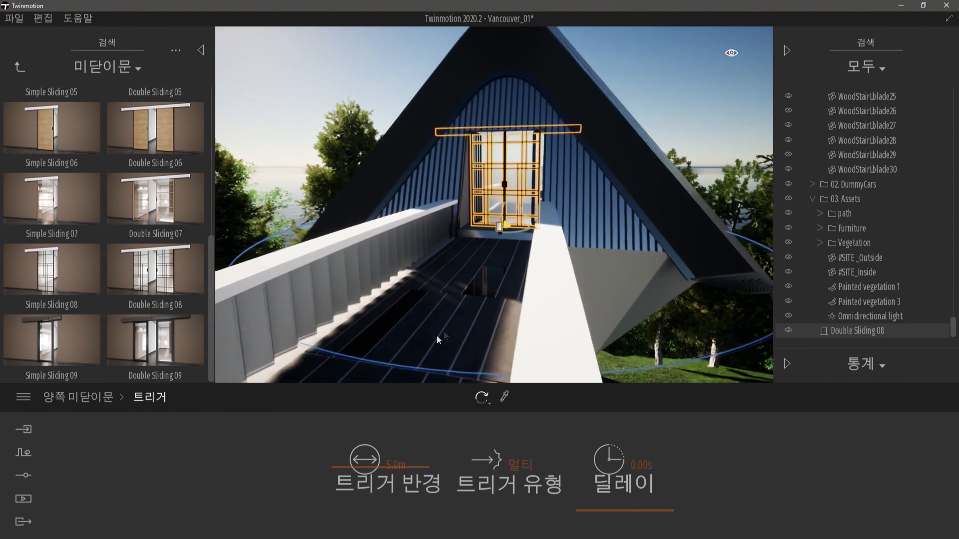
# Test the door's 5.0 m trigger radius by approaching the entrance and backing away again
pyautogui.press('w')
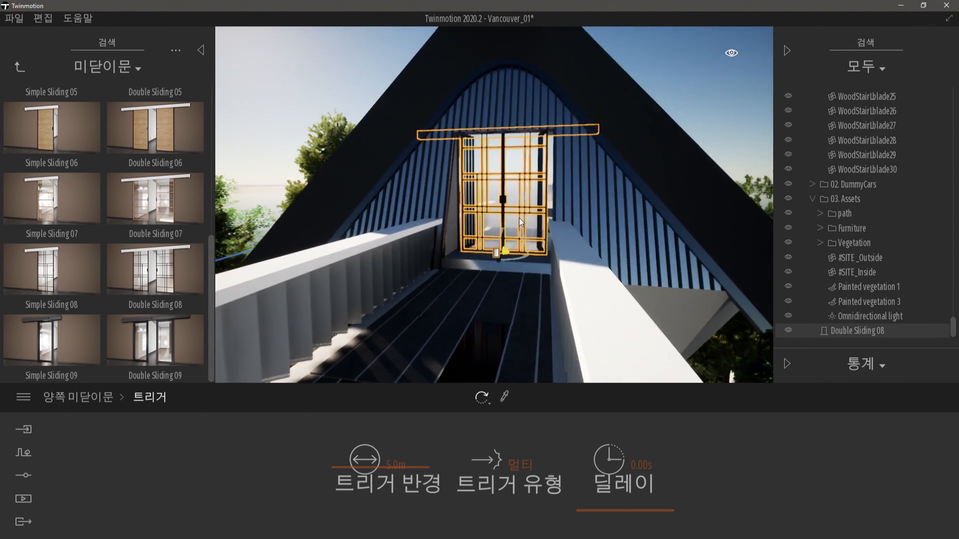
pyautogui.press('w')
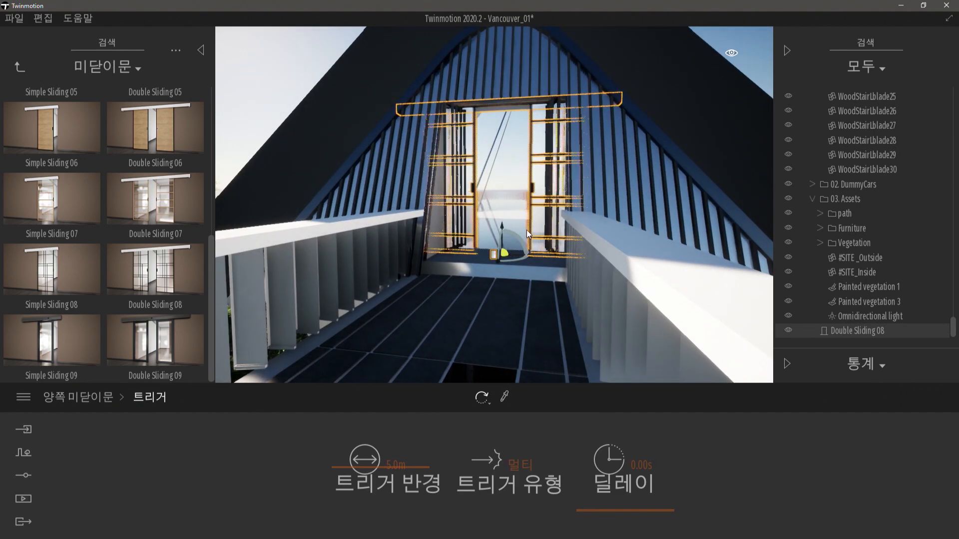
pyautogui.press('s')
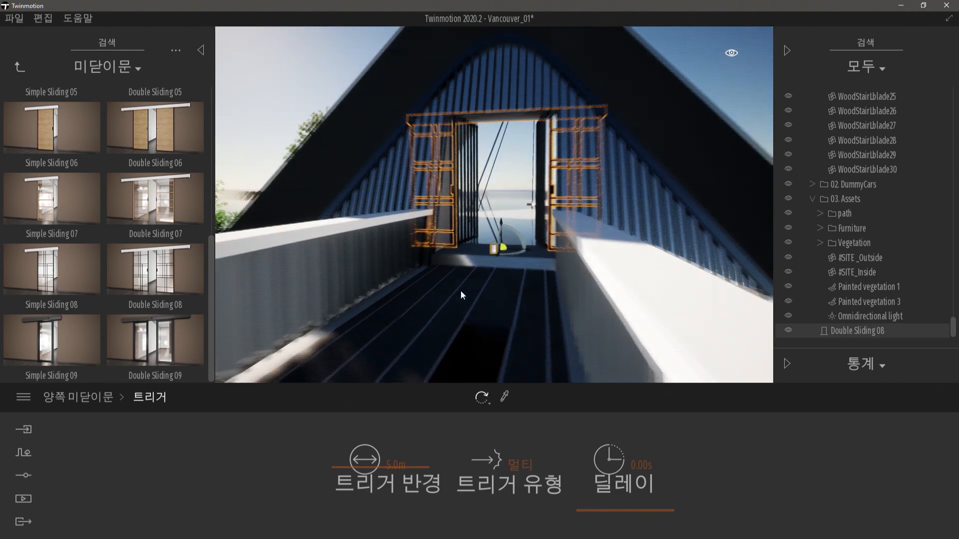
pyautogui.press('s')
# Set the door's trigger radius (트리거 반경) to 7.6 m and test the opening distance from near and far
pyautogui.moveTo(373, 454); pyautogui.dragTo(383, 442)
pyautogui.press('s')
pyautogui.moveTo(485, 271); pyautogui.dragTo(559, 251, button='right')
pyautogui.press('s')
pyautogui.press('s')
pyautogui.press('w')
pyautogui.press('w')
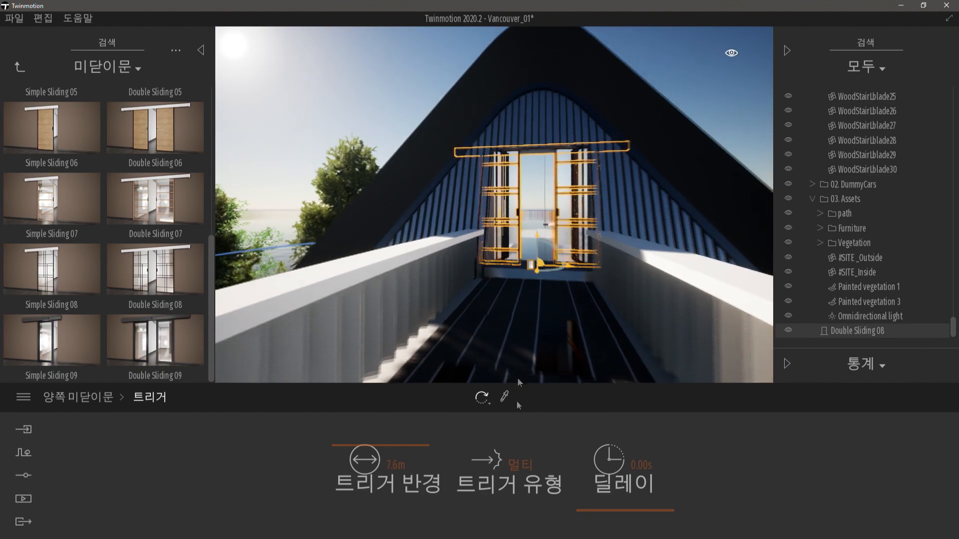
# Set the trigger radius (트리거 반경) to 10.0 m and test the door from the walkway beyond the bridge
pyautogui.moveTo(379, 445); pyautogui.dragTo(402, 388)
pyautogui.moveTo(425, 280); pyautogui.dragTo(360, 290, button='right')
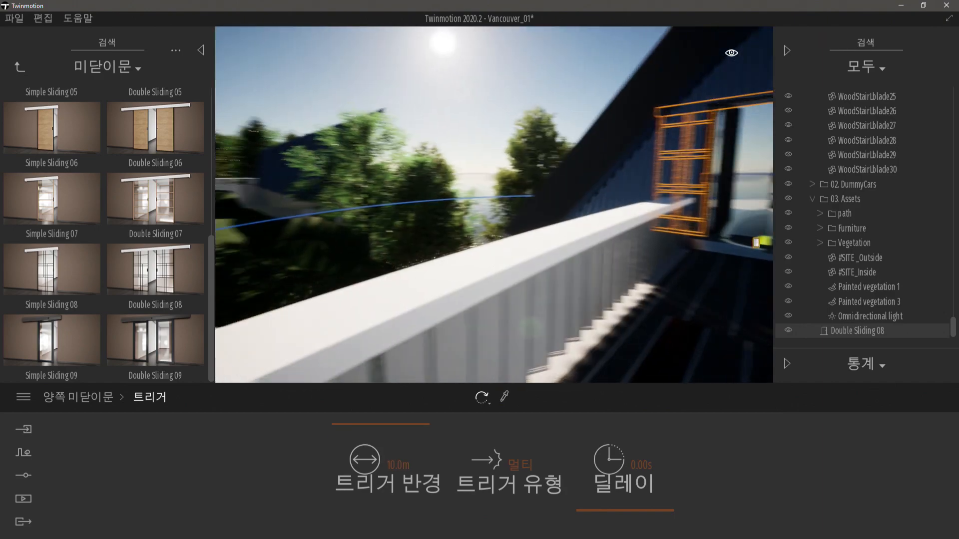
pyautogui.press('s')
pyautogui.moveTo(590, 258); pyautogui.dragTo(564, 256, button='right')
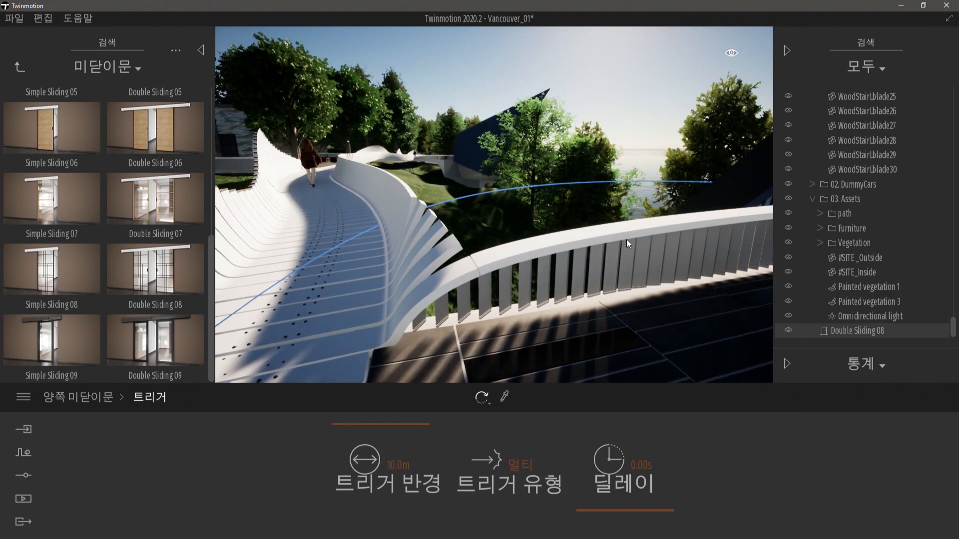
pyautogui.press('s')
pyautogui.moveTo(628, 244); pyautogui.dragTo(614, 231, button='right')
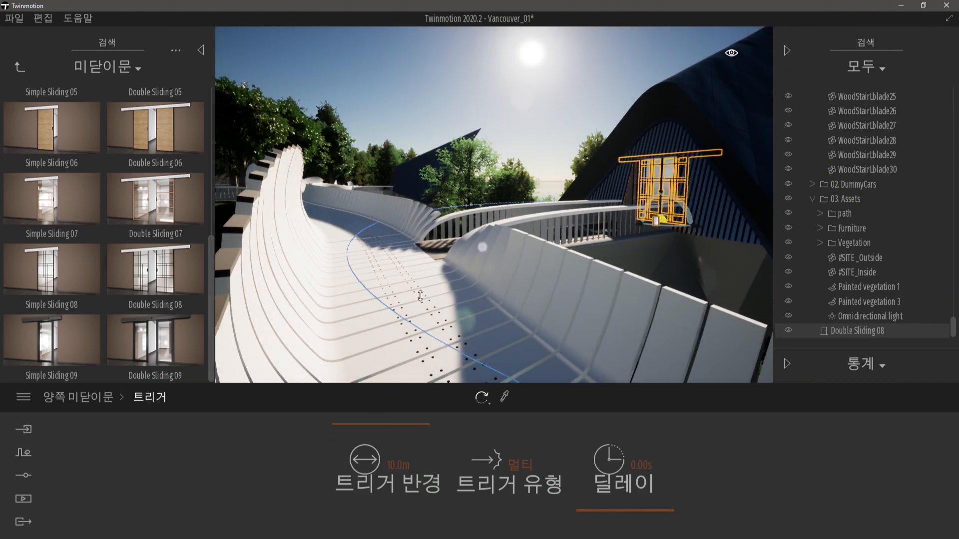
pyautogui.press('w')
pyautogui.moveTo(430, 271); pyautogui.dragTo(495, 266, button='right')
pyautogui.press('s')
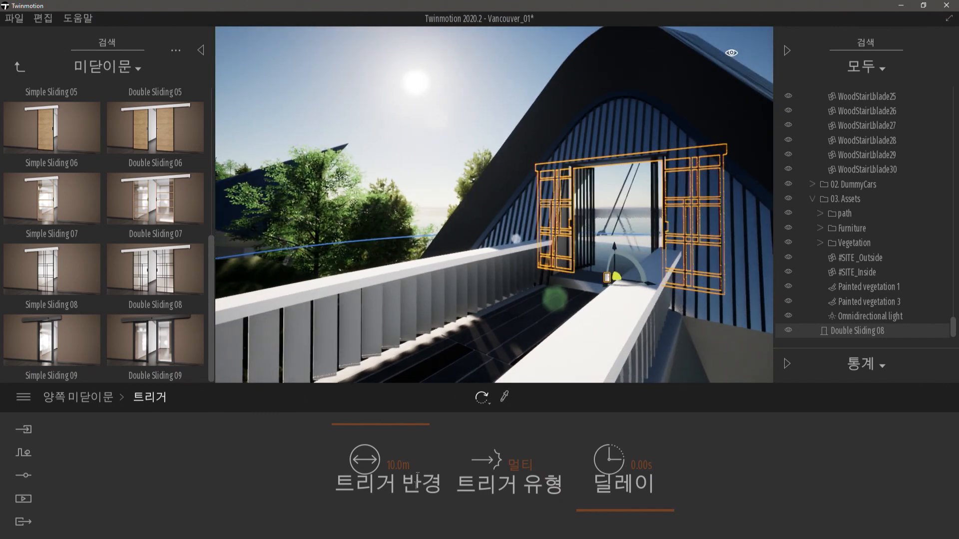
# Toggle the 캐릭터 패스 and 커스텀 패스 액터 trigger types off and on again, and return to the door's main settings
pyautogui.moveTo(501, 482)
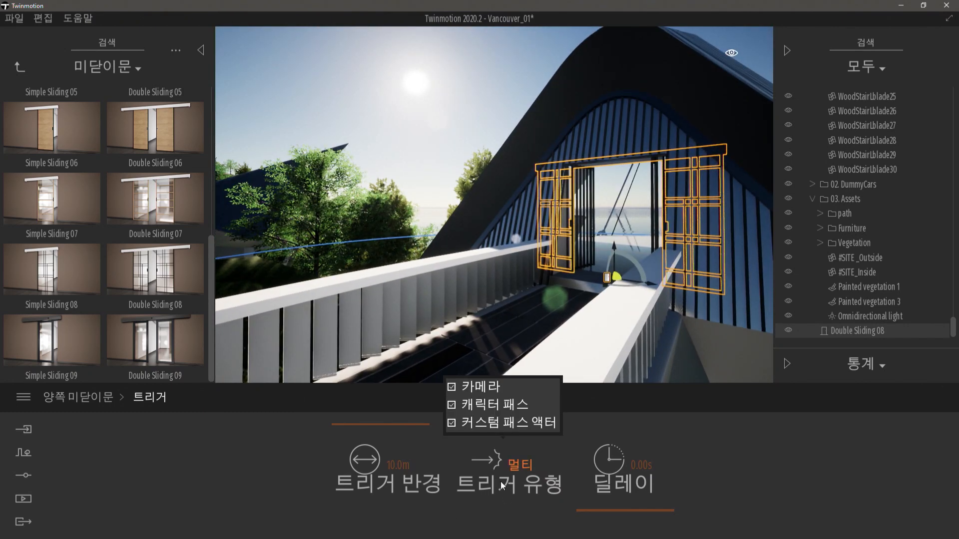
pyautogui.click(453, 402)
pyautogui.click(451, 403)
pyautogui.click(452, 422)
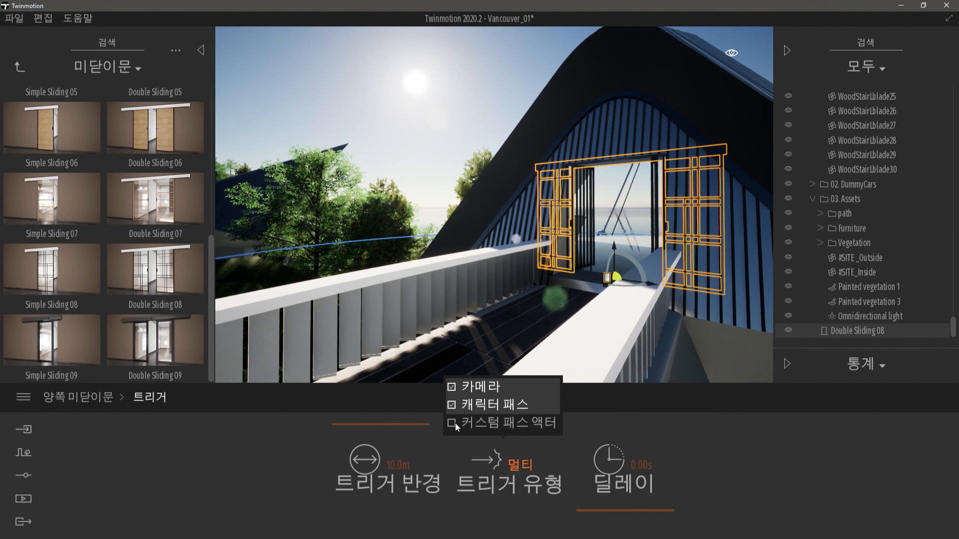
pyautogui.click(452, 424)
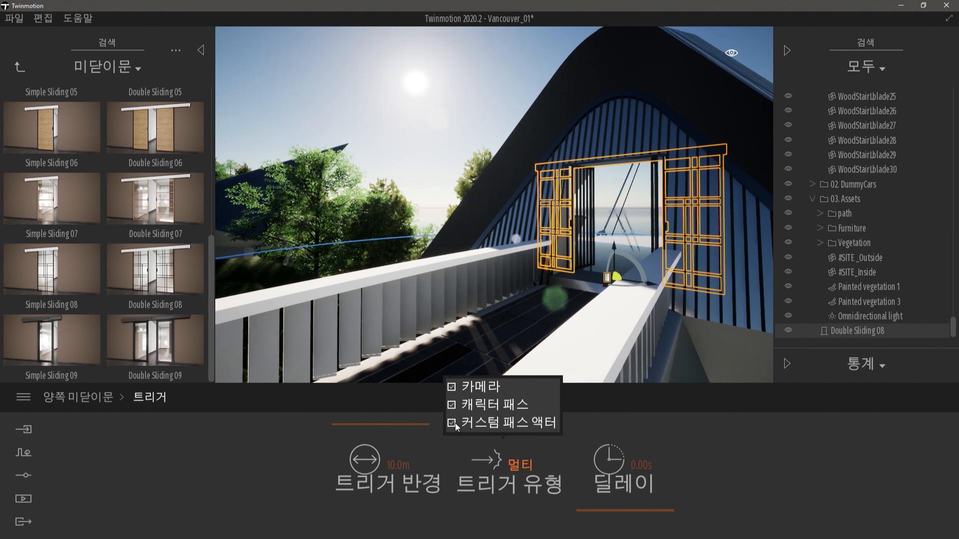
pyautogui.click(80, 399)
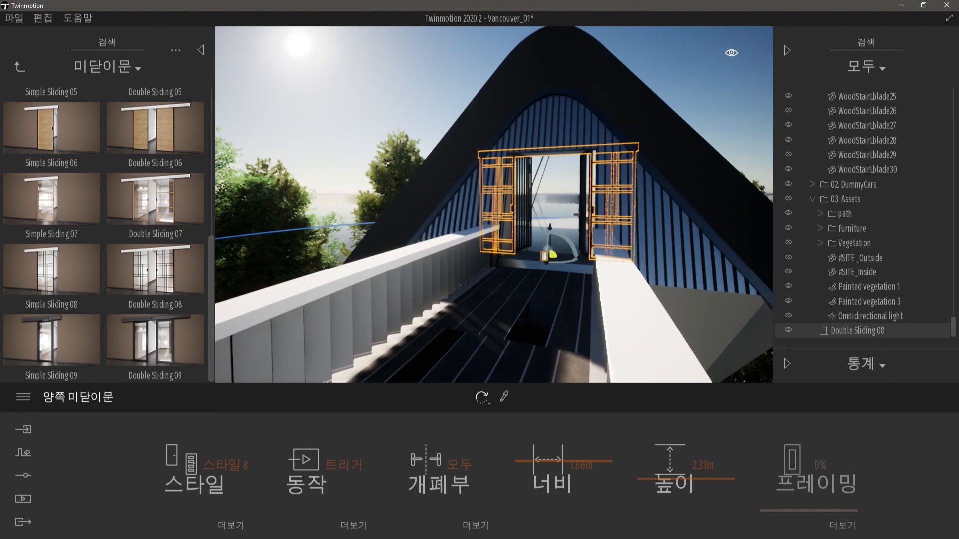
# Set the double sliding door's width (너비) to 1.48 m, checking its fit from outside the trigger radius
pyautogui.press('s')
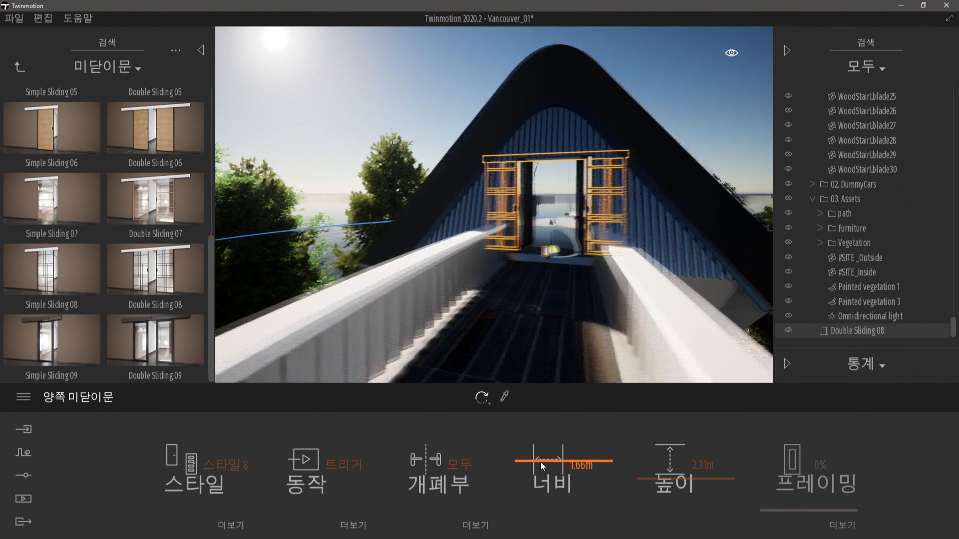
pyautogui.moveTo(540, 463); pyautogui.dragTo(556, 500)
pyautogui.press('s')
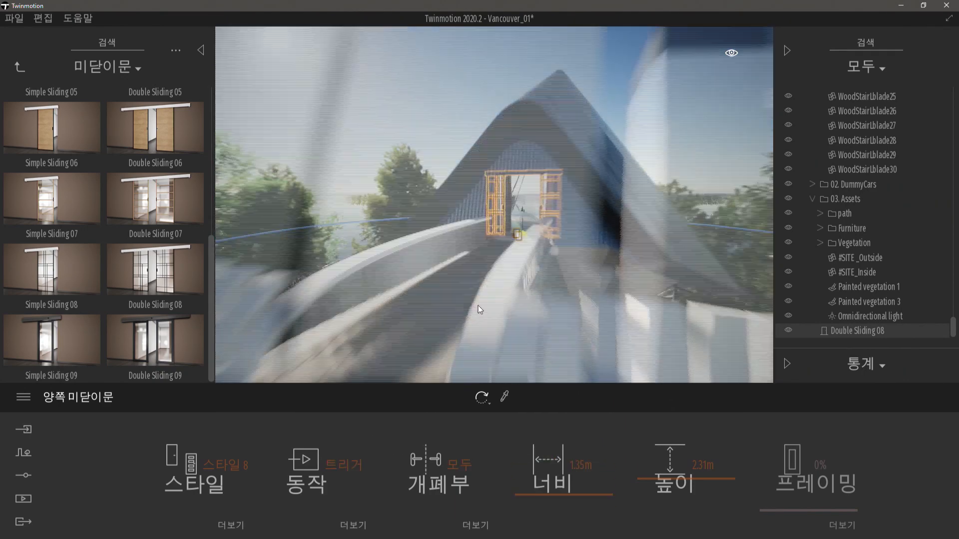
pyautogui.moveTo(511, 285); pyautogui.dragTo(512, 307, button='right')
pyautogui.press('w')
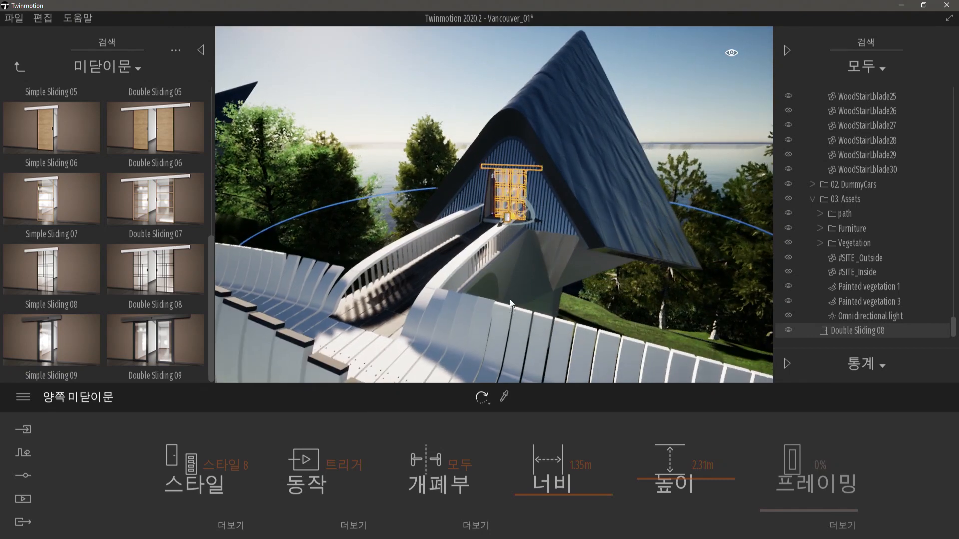
pyautogui.moveTo(548, 482); pyautogui.dragTo(577, 479)
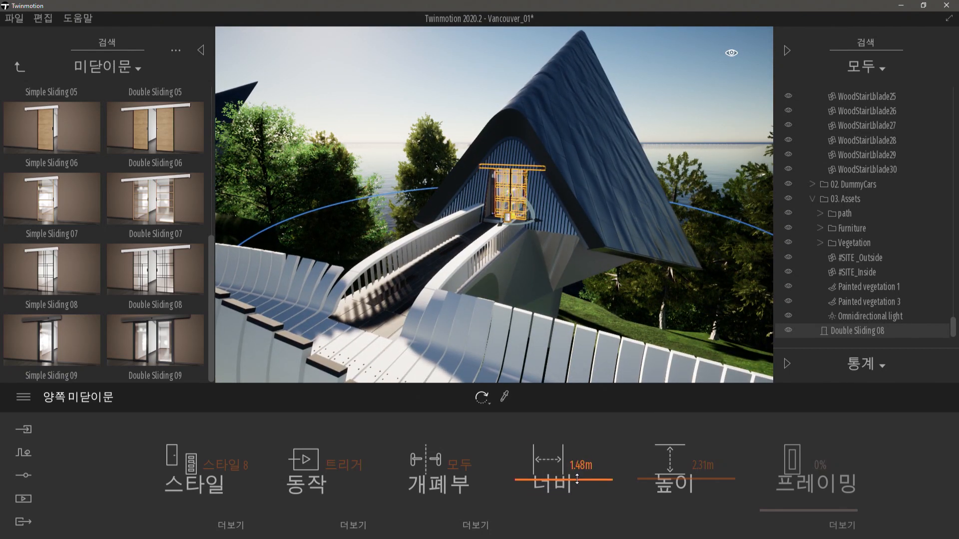
# Change the sliding door's style to 스타일 9 and move closer to the entrance
pyautogui.click(210, 461)
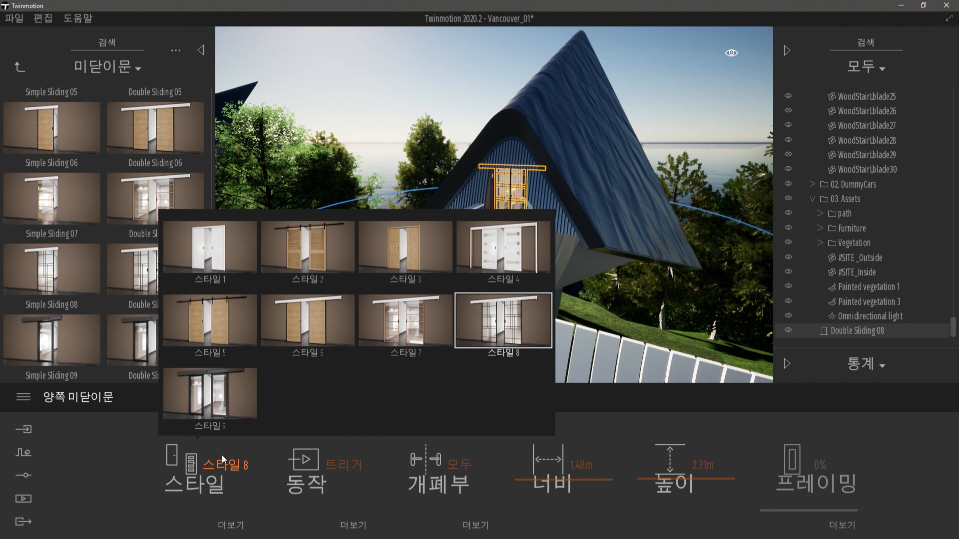
pyautogui.click(233, 388)
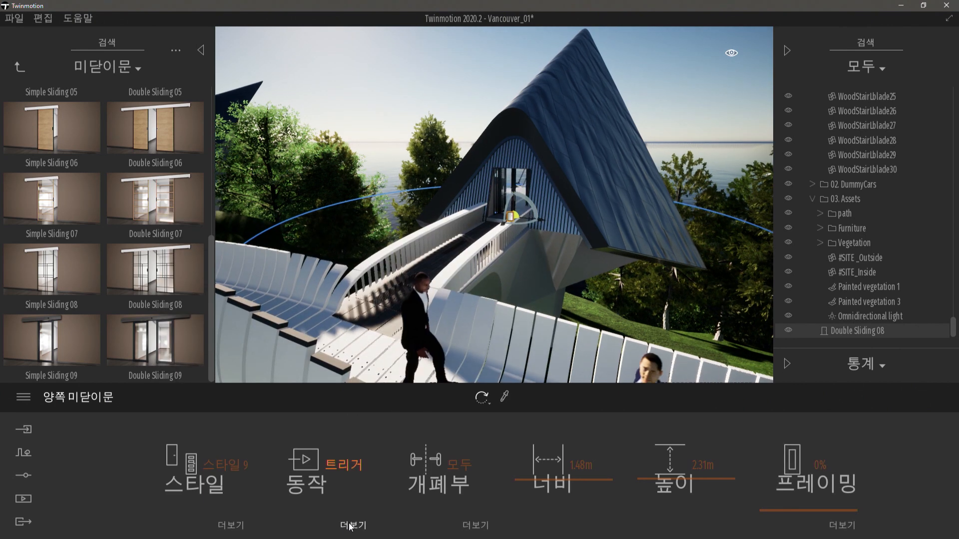
pyautogui.press('w')
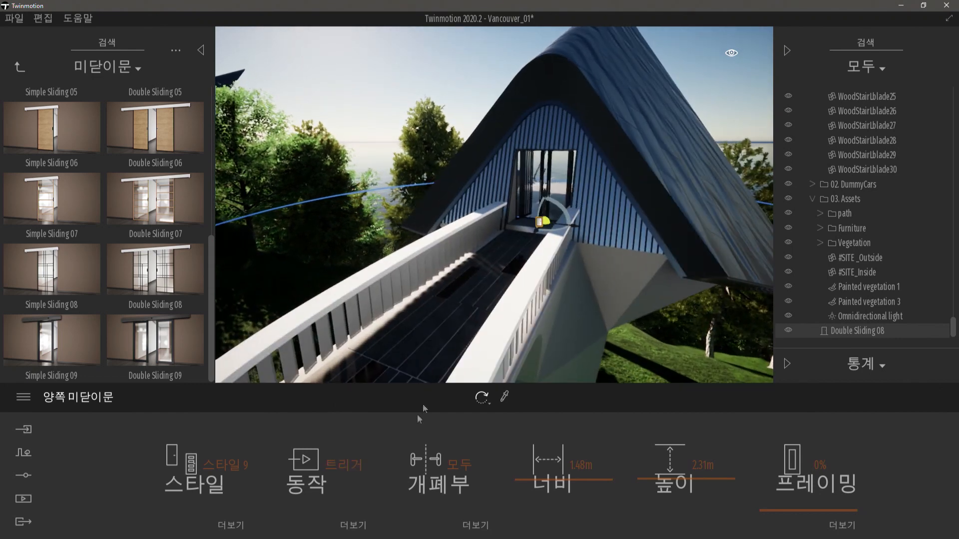
# Set the door's trigger radius (트리거 반경) to 3.4 m and view the entrance straight on
pyautogui.click(353, 525)
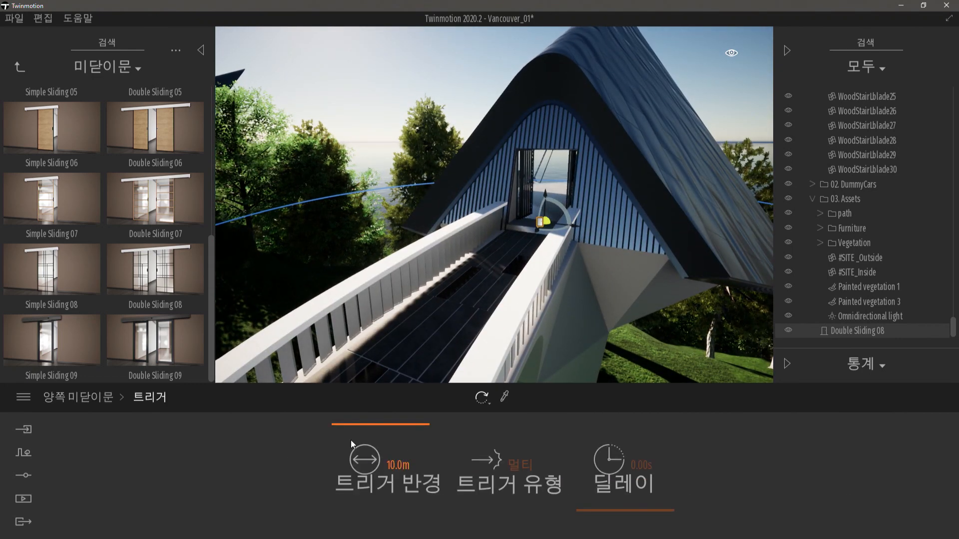
pyautogui.moveTo(351, 440); pyautogui.dragTo(306, 426)
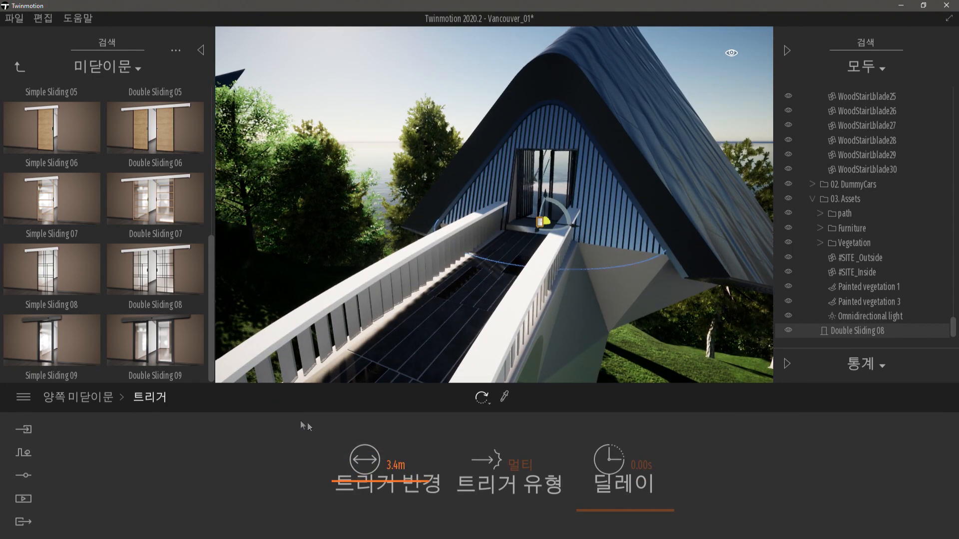
pyautogui.click(109, 397)
pyautogui.press('w')
pyautogui.moveTo(595, 235); pyautogui.dragTo(644, 235, button='right')
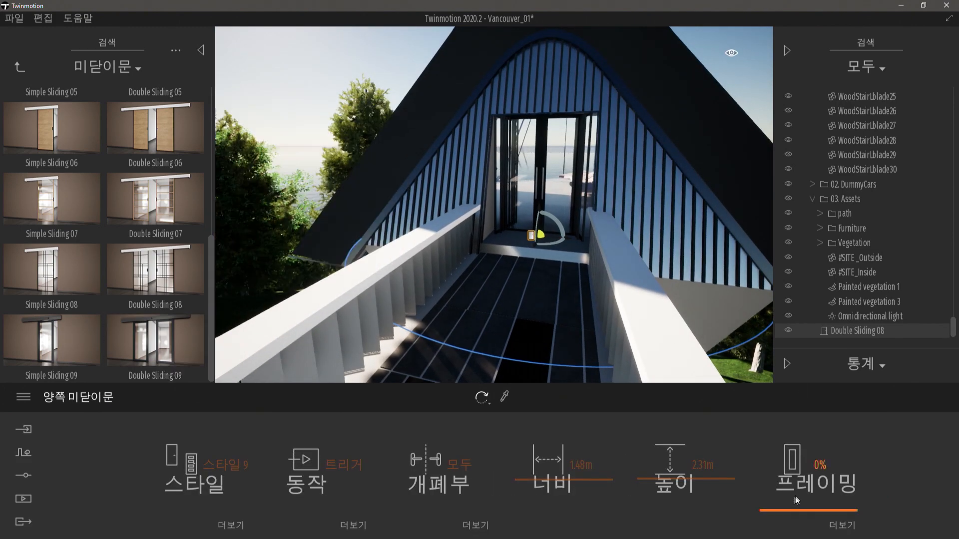
# Try adjusting the door's framing (프레이밍) back to 0%, and compare 스타일 5 before restoring 스타일 9
pyautogui.moveTo(795, 500); pyautogui.dragTo(820, 522)
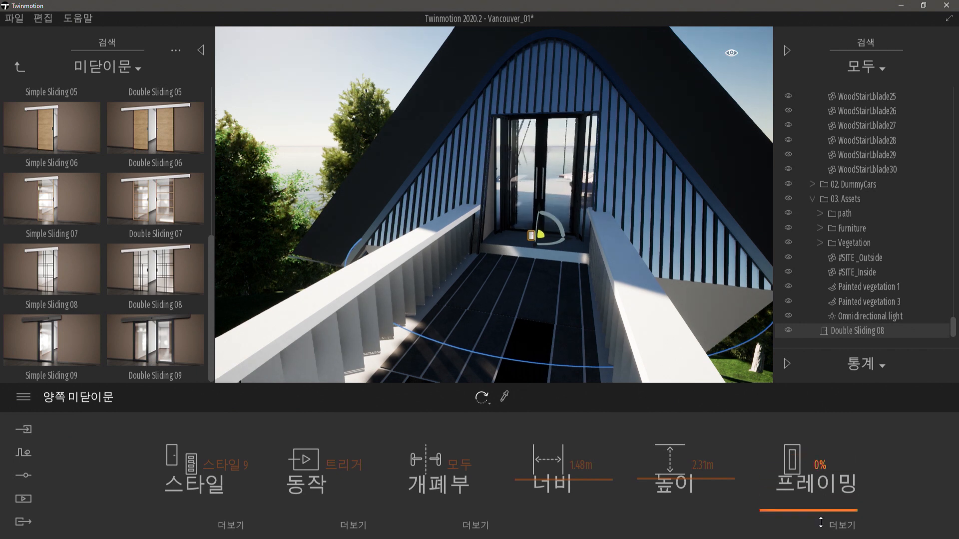
pyautogui.moveTo(809, 482); pyautogui.dragTo(813, 512)
pyautogui.click(203, 463)
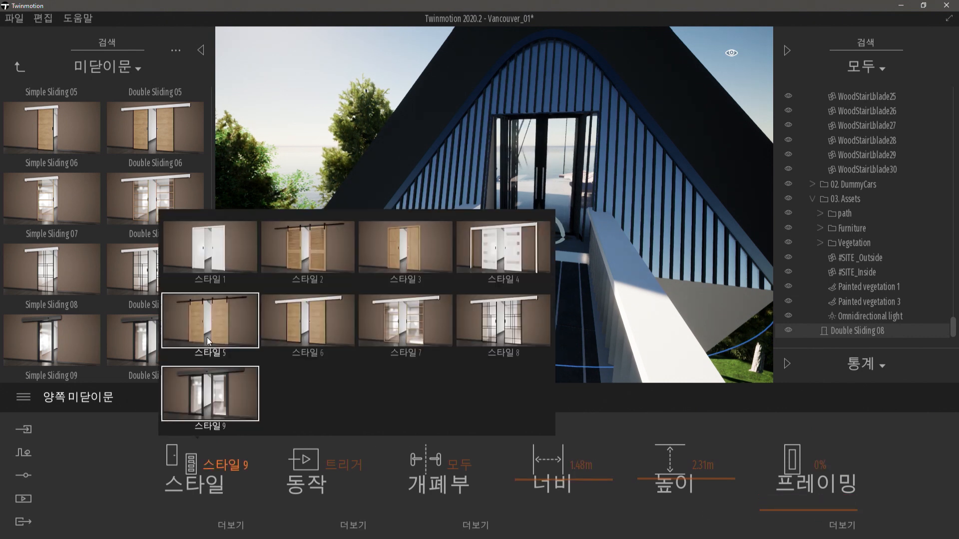
pyautogui.click(207, 337)
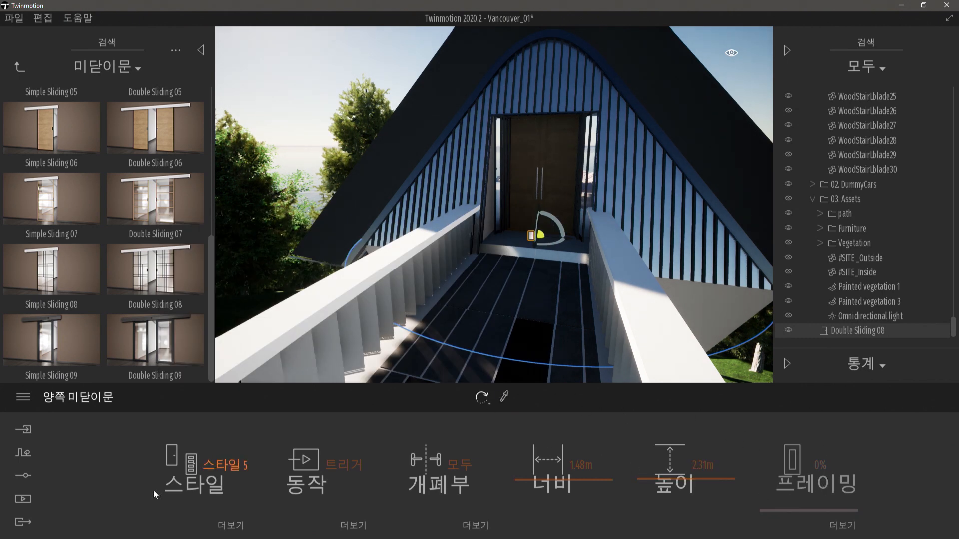
pyautogui.click(195, 480)
pyautogui.click(217, 410)
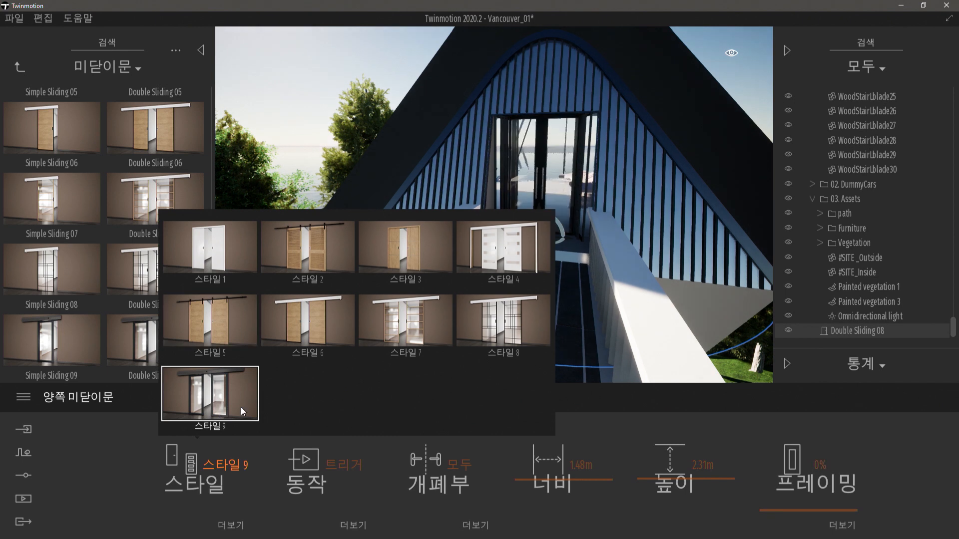
# Set the door's framing (프레이밍) to 4%, with 외측틀 너비 and 내측틀 너비 at 0%, and 하부틀 너비 and 상부틀 너비 at 5%
pyautogui.moveTo(817, 509)
pyautogui.mouseDown()
pyautogui.moveTo(823, 497)
pyautogui.moveTo(822, 508)
pyautogui.mouseUp()
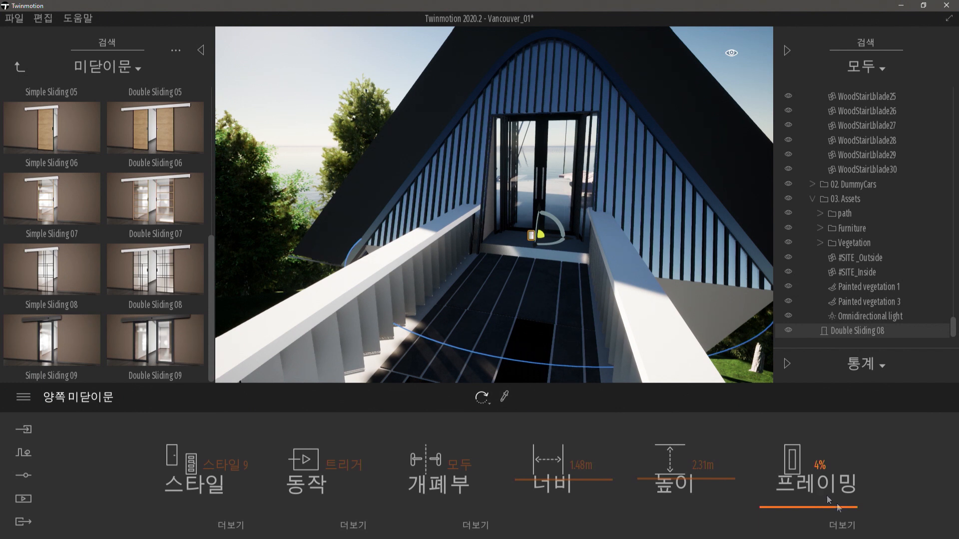
pyautogui.click(842, 527)
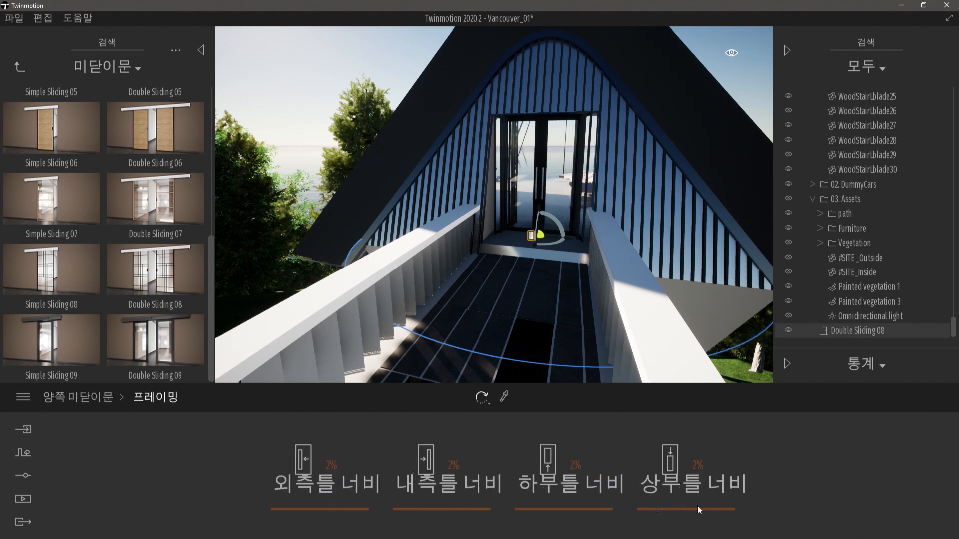
pyautogui.moveTo(329, 511); pyautogui.dragTo(339, 537)
pyautogui.moveTo(449, 511); pyautogui.dragTo(461, 538)
pyautogui.moveTo(580, 506)
pyautogui.mouseDown()
pyautogui.moveTo(582, 497)
pyautogui.moveTo(589, 507)
pyautogui.mouseUp()
pyautogui.moveTo(684, 503); pyautogui.dragTo(683, 507)
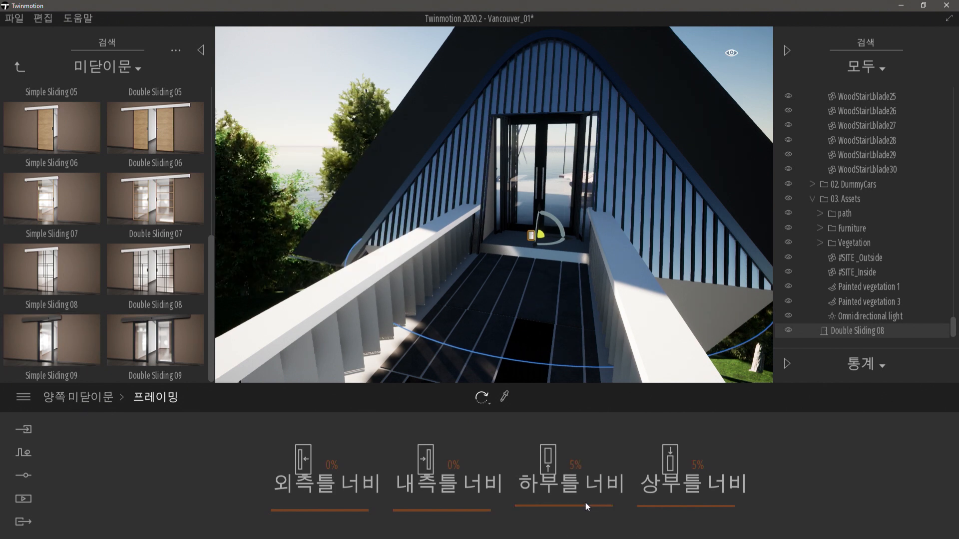
pyautogui.moveTo(588, 508)
pyautogui.mouseDown()
pyautogui.moveTo(593, 496)
pyautogui.moveTo(589, 507)
pyautogui.mouseUp()
pyautogui.click(61, 399)
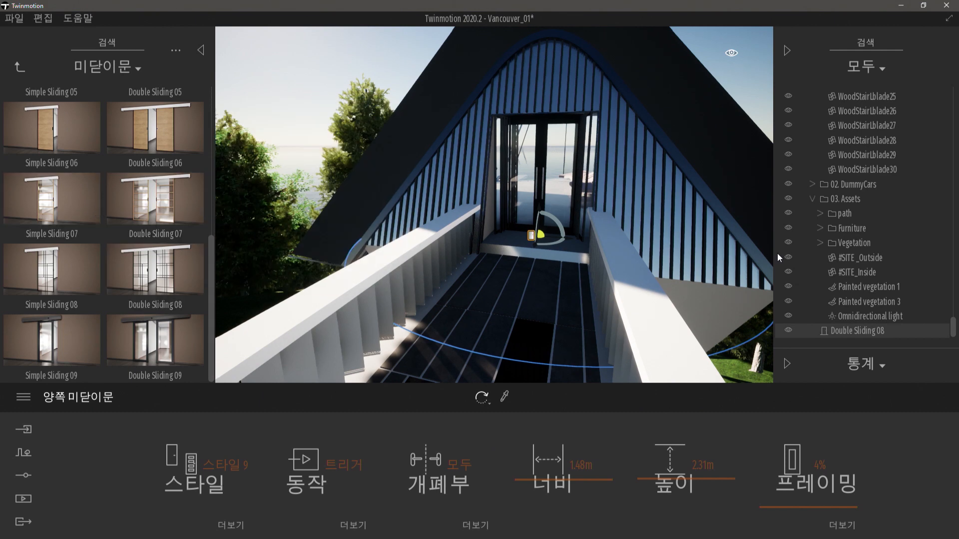
# Delete the double sliding door from the building's entrance
pyautogui.moveTo(667, 222); pyautogui.dragTo(652, 206, button='right')
pyautogui.press('Delete')
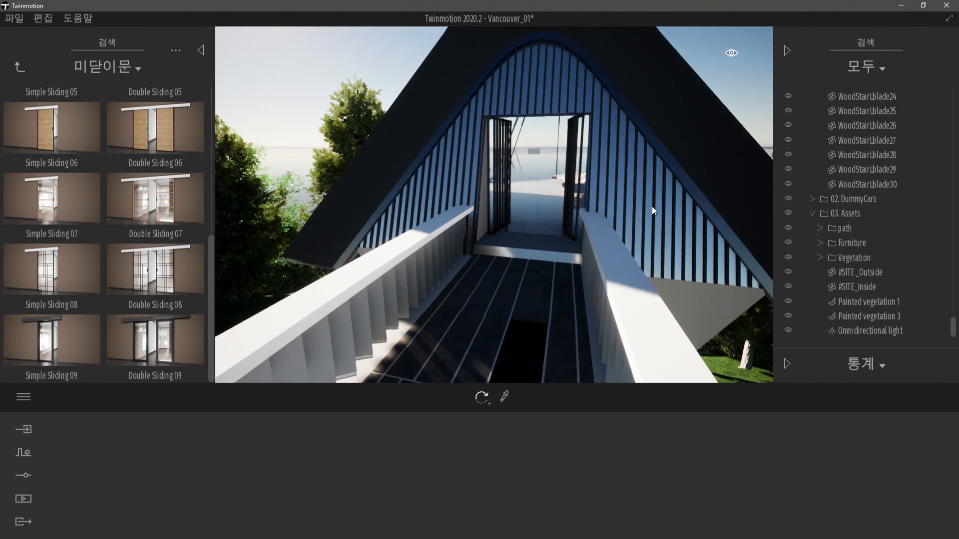
# Browse the hinged doors (여닫이문) in the library and place Double Rotating 12 in the building's entrance opening
pyautogui.click(19, 65)
pyautogui.click(44, 126)
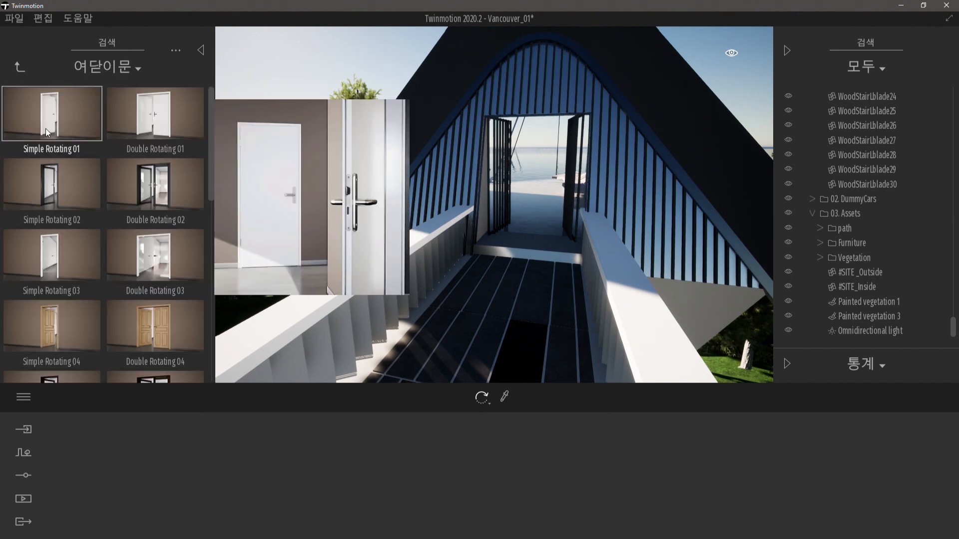
pyautogui.scroll(-2, 179, 189)
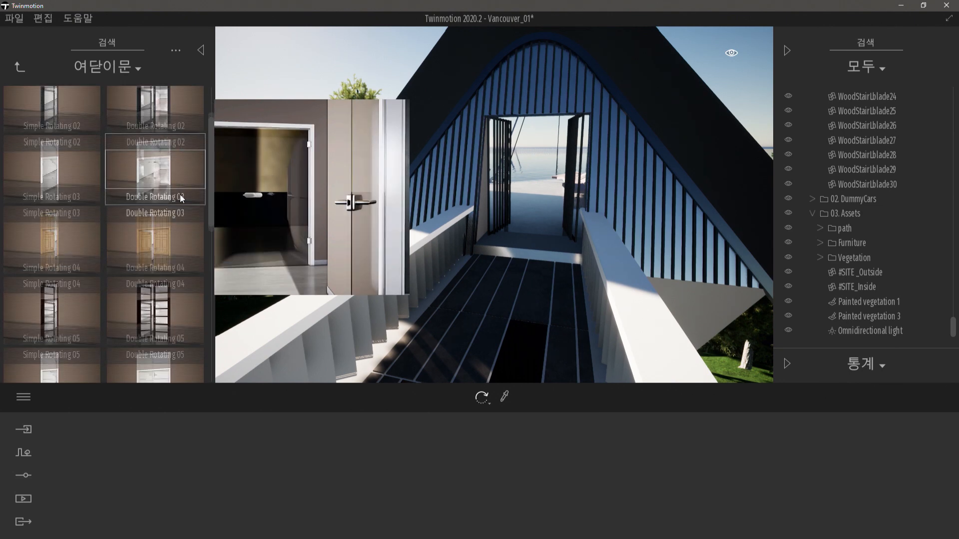
pyautogui.scroll(-3, 180, 194)
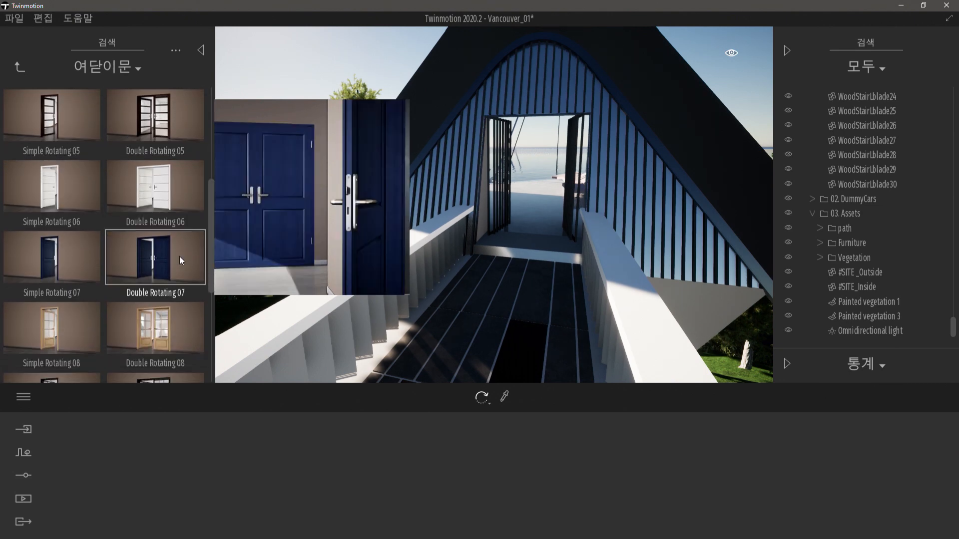
pyautogui.scroll(-1, 179, 256)
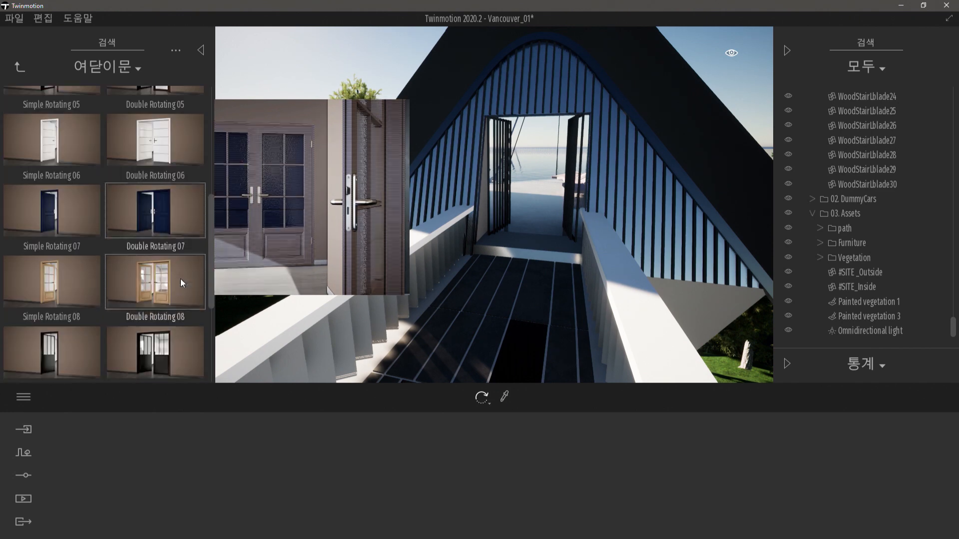
pyautogui.scroll(-4, 190, 308)
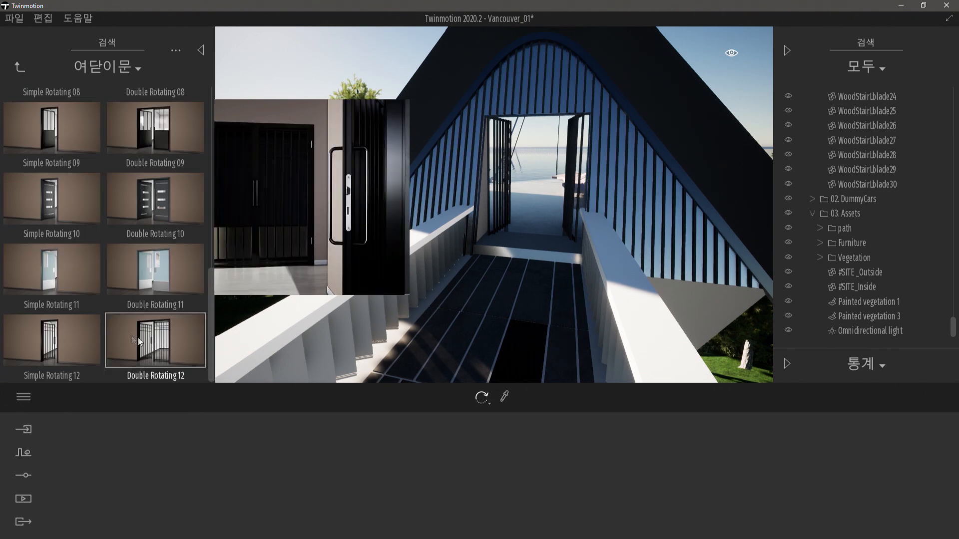
pyautogui.moveTo(158, 296)
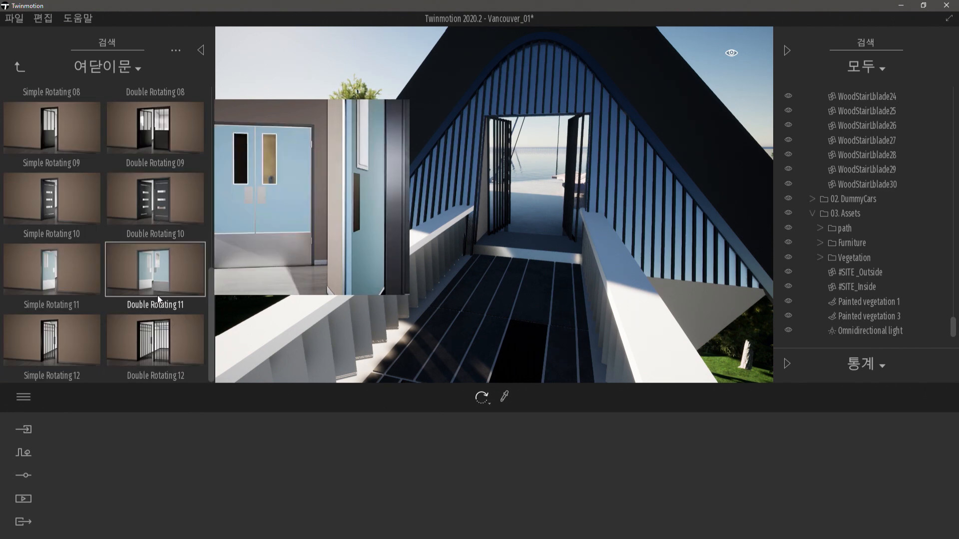
pyautogui.moveTo(155, 352); pyautogui.dragTo(539, 237)
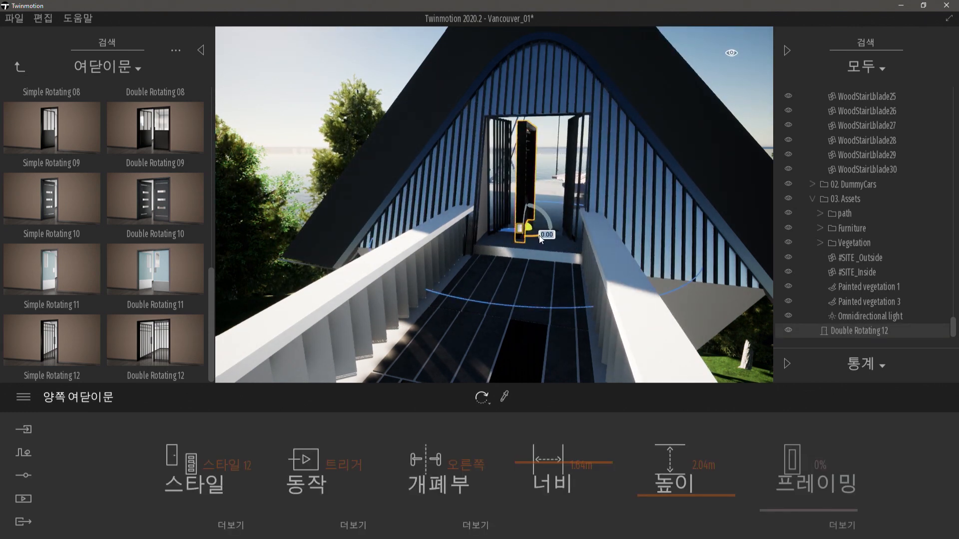
# Rotate the hinged door to face the bridge and shift it sideways to centre it in the entrance opening
pyautogui.press('Return')
pyautogui.press('w')
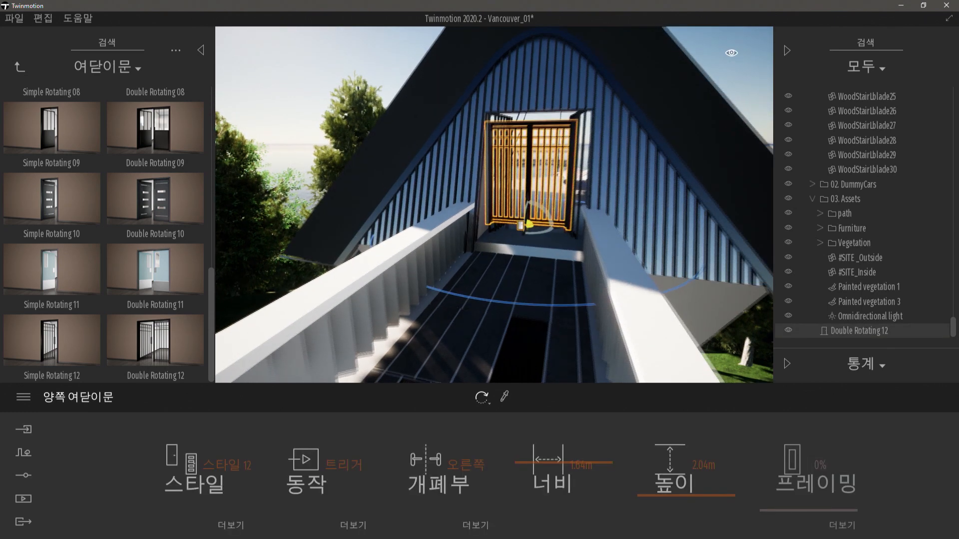
pyautogui.moveTo(505, 240); pyautogui.dragTo(518, 256, button='right')
pyautogui.press('w')
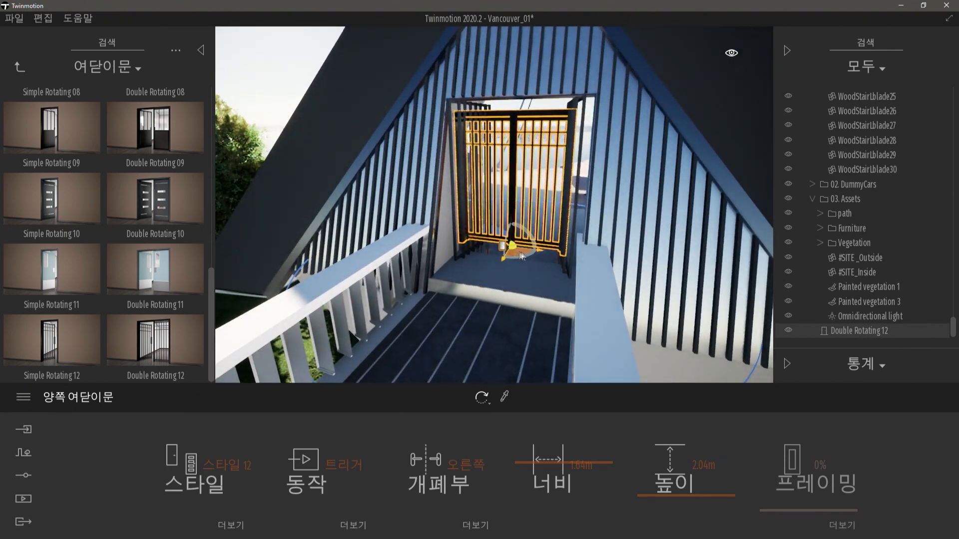
pyautogui.moveTo(519, 255); pyautogui.dragTo(528, 253)
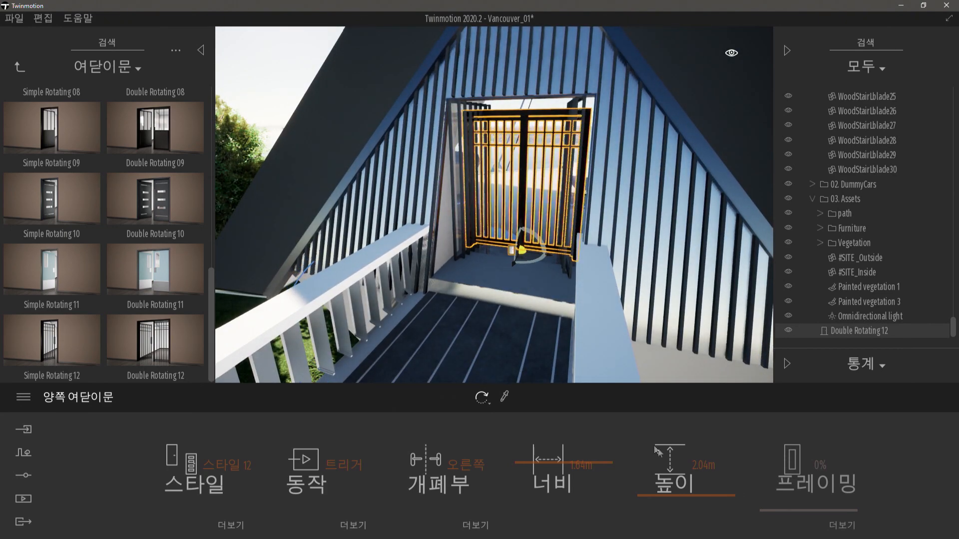
# Fit the door to the entrance opening with a width (너비) of 1.78 m and a height (높이) of 2.46 m
pyautogui.moveTo(668, 481); pyautogui.dragTo(676, 478)
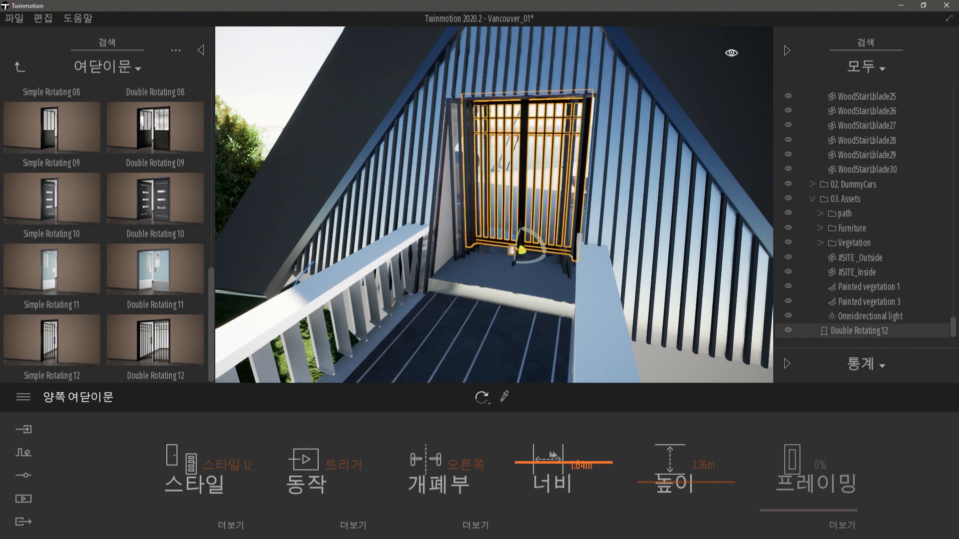
pyautogui.moveTo(554, 461); pyautogui.dragTo(555, 441)
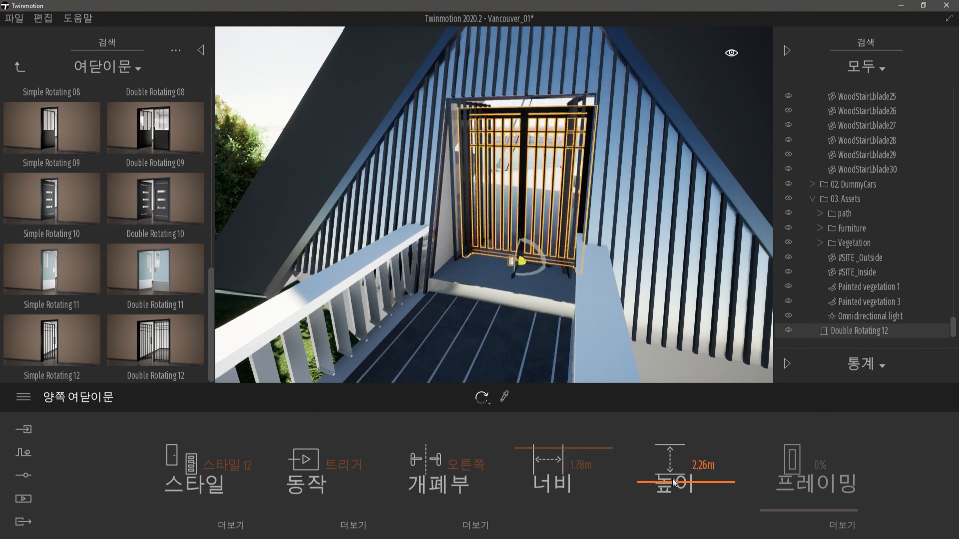
pyautogui.moveTo(675, 482); pyautogui.dragTo(673, 470)
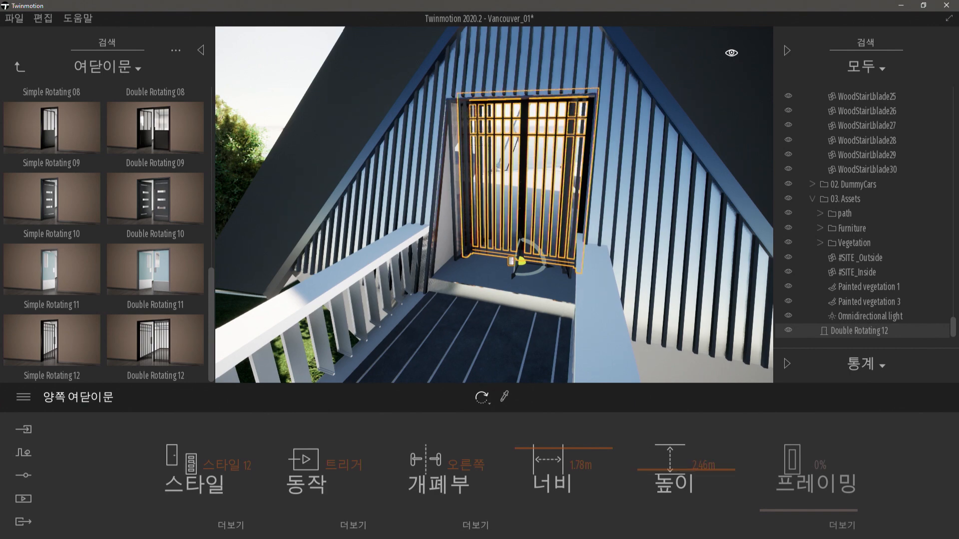
# Change the hinged double door's style (스타일) to 스타일 2
pyautogui.keyDown('shift'); pyautogui.moveTo(540, 289); pyautogui.dragTo(524, 220, button='middle'); pyautogui.keyUp('shift')
pyautogui.click(208, 471)
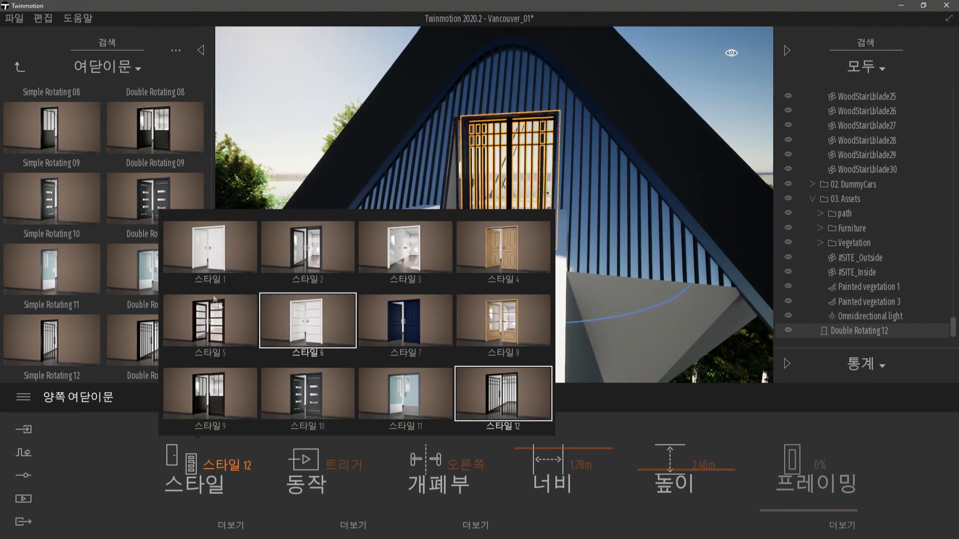
pyautogui.click(319, 259)
# Walk through the entrance into the building and examine from inside how the triggered door opens
pyautogui.moveTo(611, 241); pyautogui.dragTo(592, 252, button='right')
pyautogui.press('w')
pyautogui.press('s')
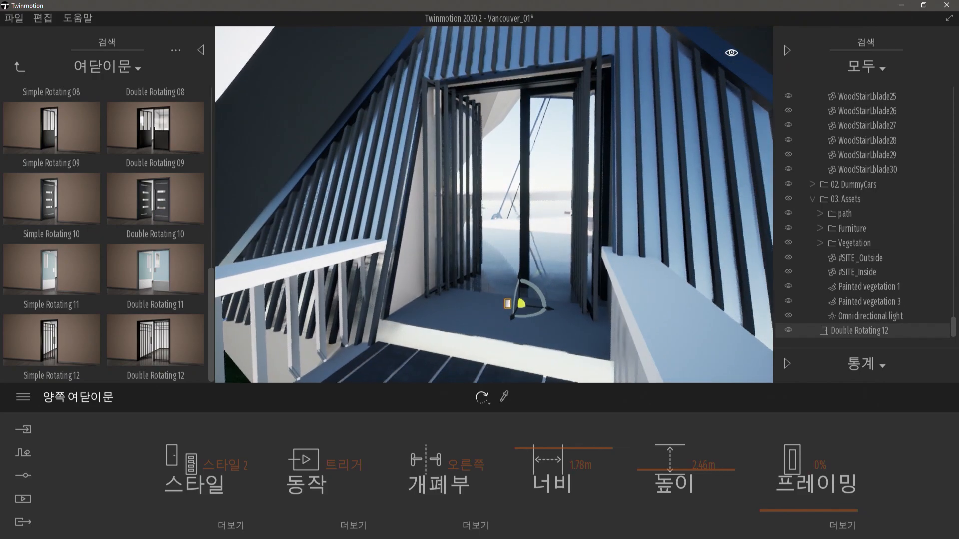
pyautogui.press('w')
pyautogui.press('w')
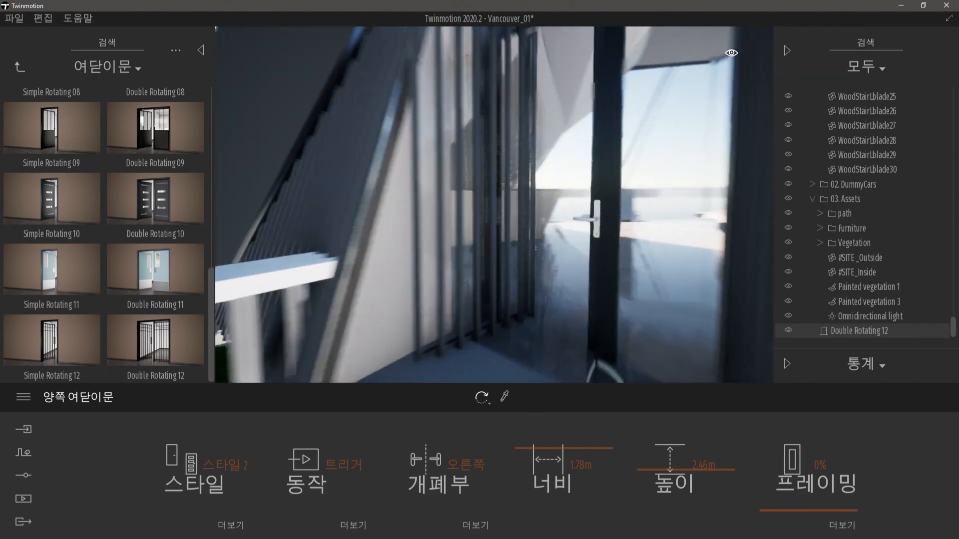
pyautogui.press('s')
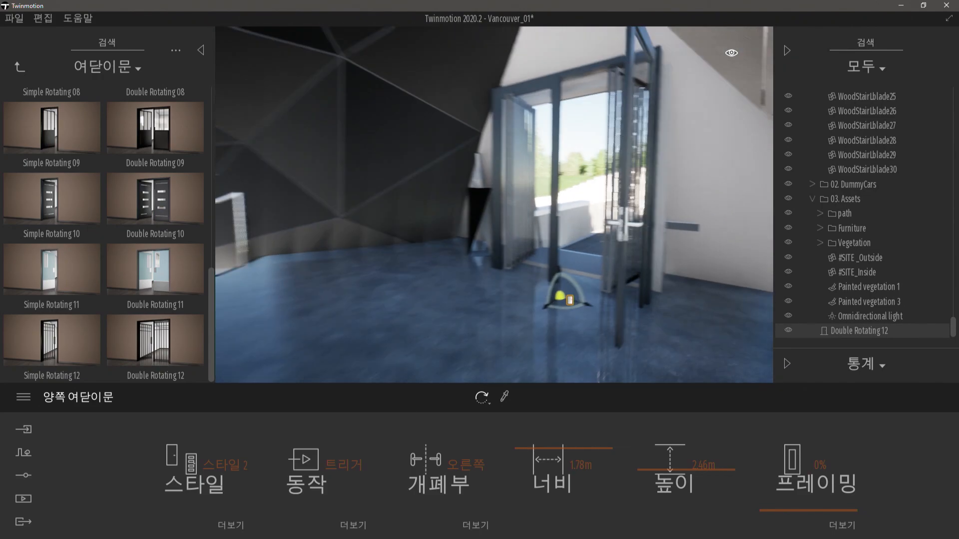
pyautogui.moveTo(539, 260); pyautogui.dragTo(593, 261, button='right')
pyautogui.press('w')
pyautogui.press('w')
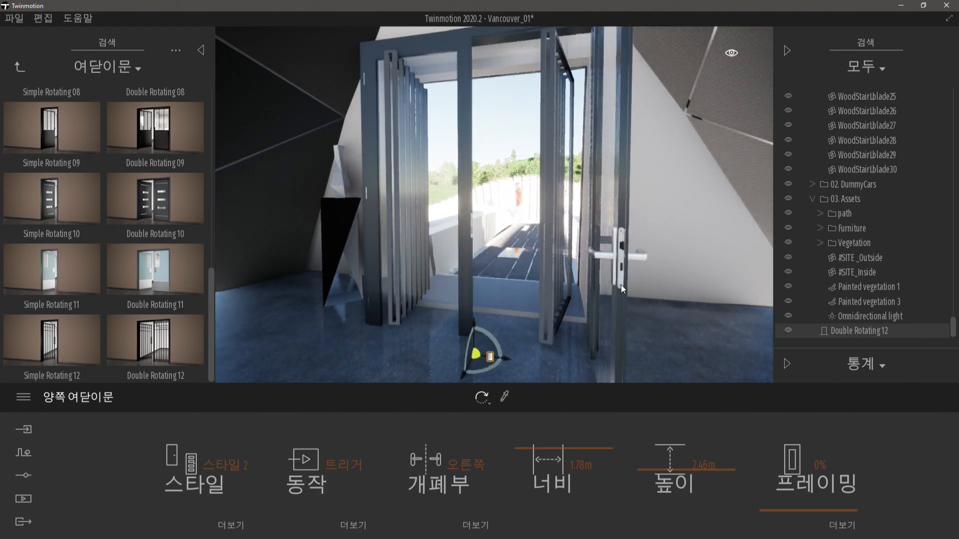
pyautogui.press('a')
pyautogui.press('s')
pyautogui.press('s')
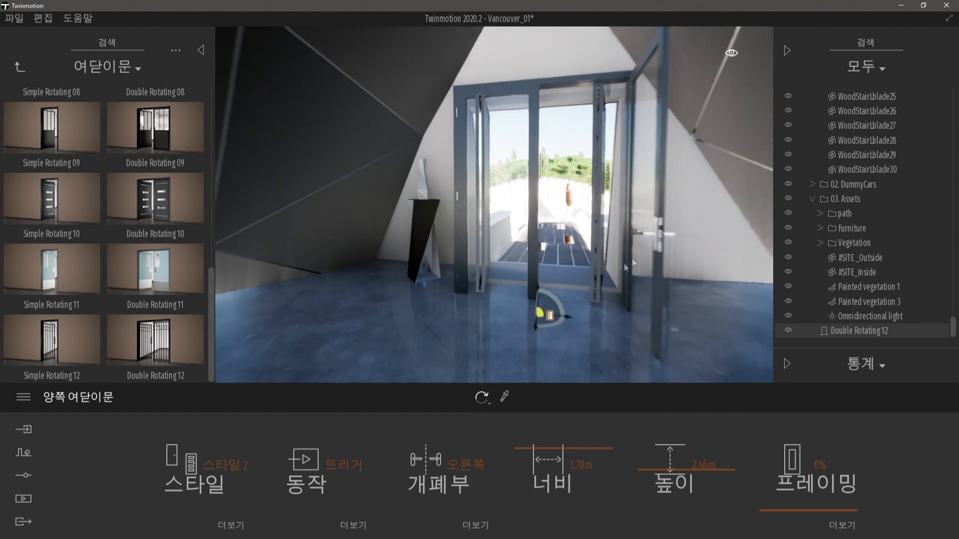
# Set the door's opening leaves (개폐부) to 모두 and its animation position (위치) to 외부
pyautogui.click(468, 454)
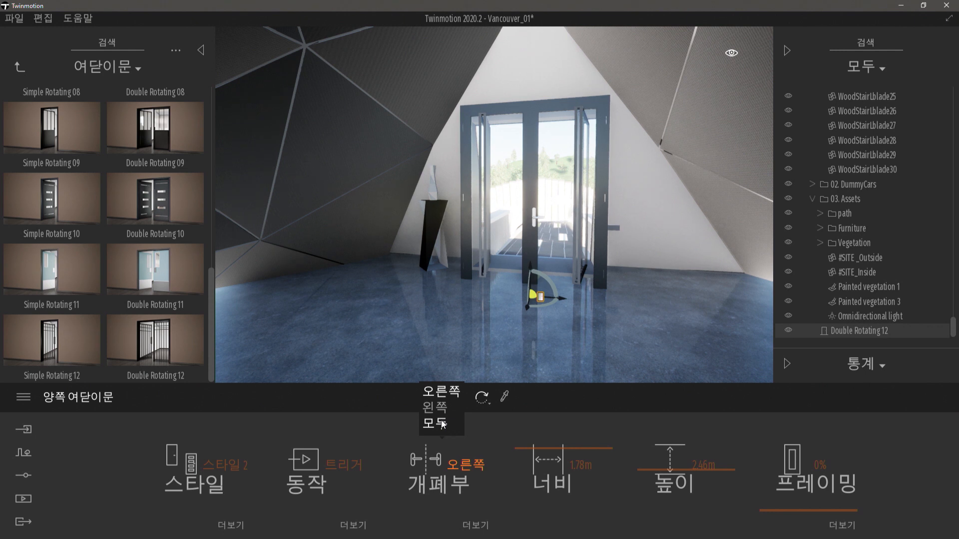
pyautogui.click(442, 424)
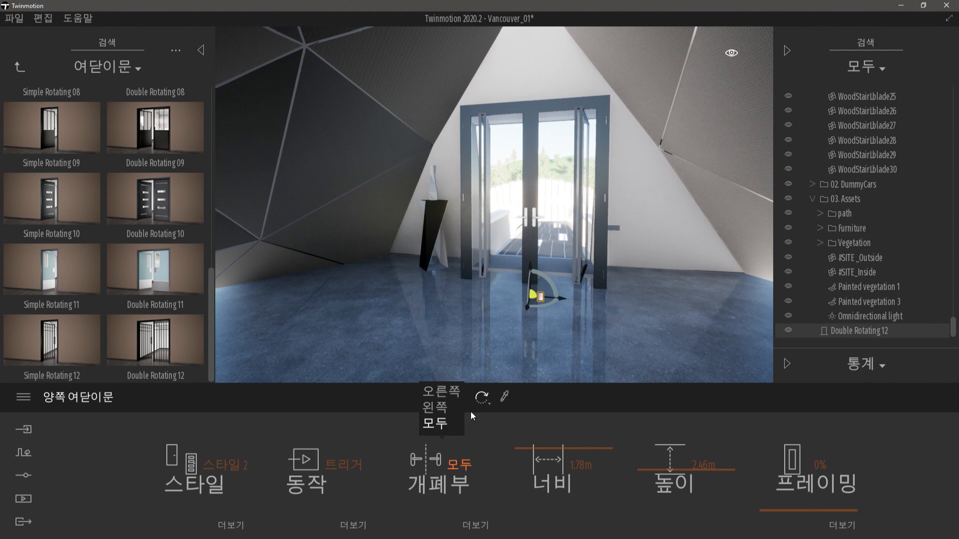
pyautogui.click(478, 528)
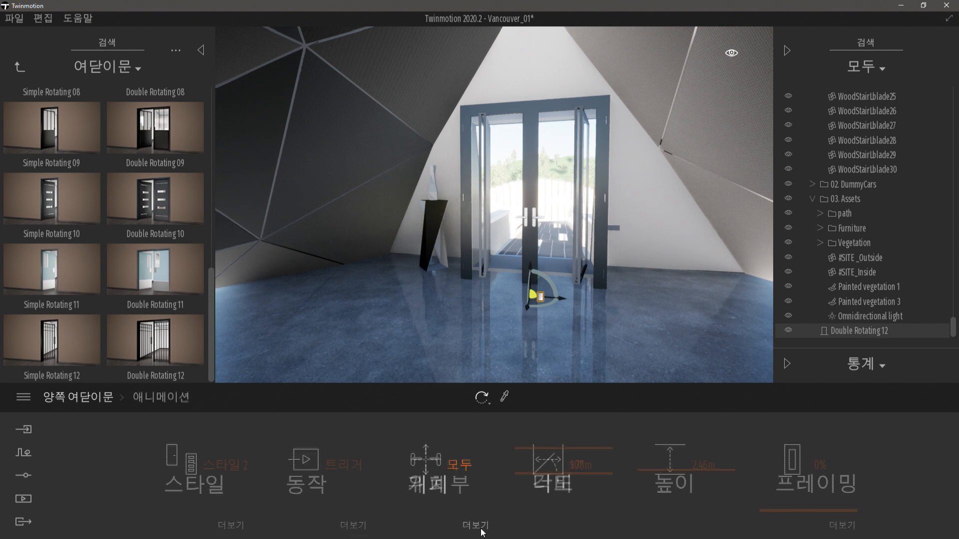
pyautogui.click(427, 455)
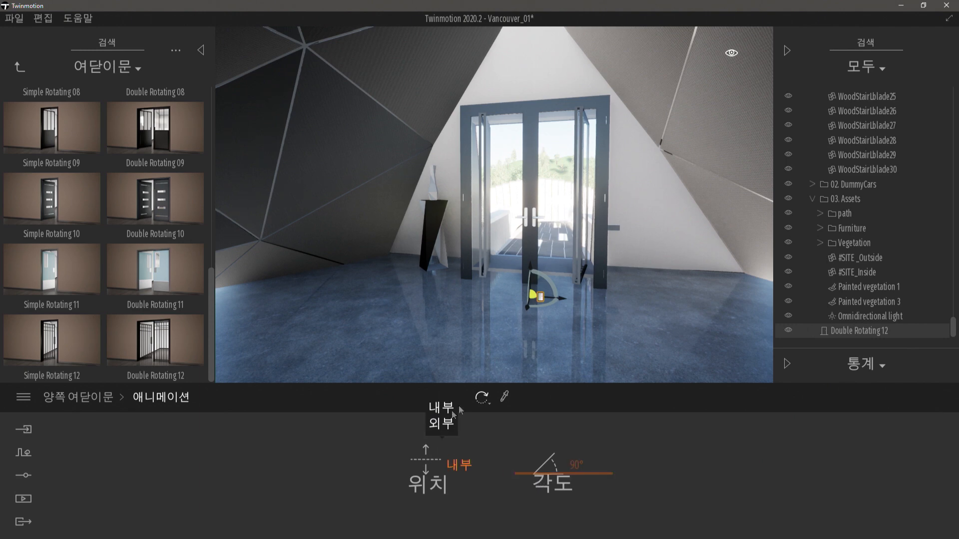
pyautogui.click(458, 415)
# Approach the door from inside and back away to check how both leaves swing outward
pyautogui.press('w')
pyautogui.moveTo(516, 331); pyautogui.dragTo(519, 307, button='right')
pyautogui.press('s')
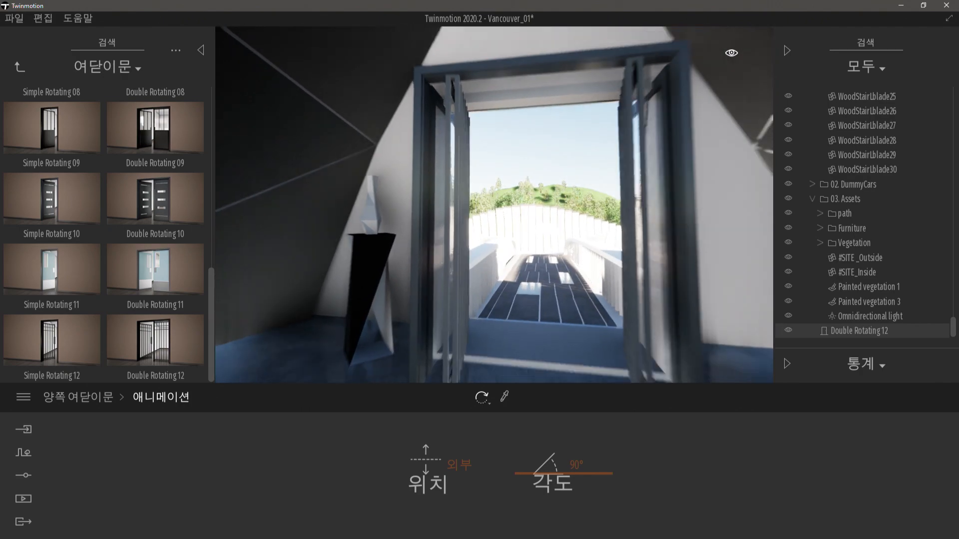
pyautogui.press('w')
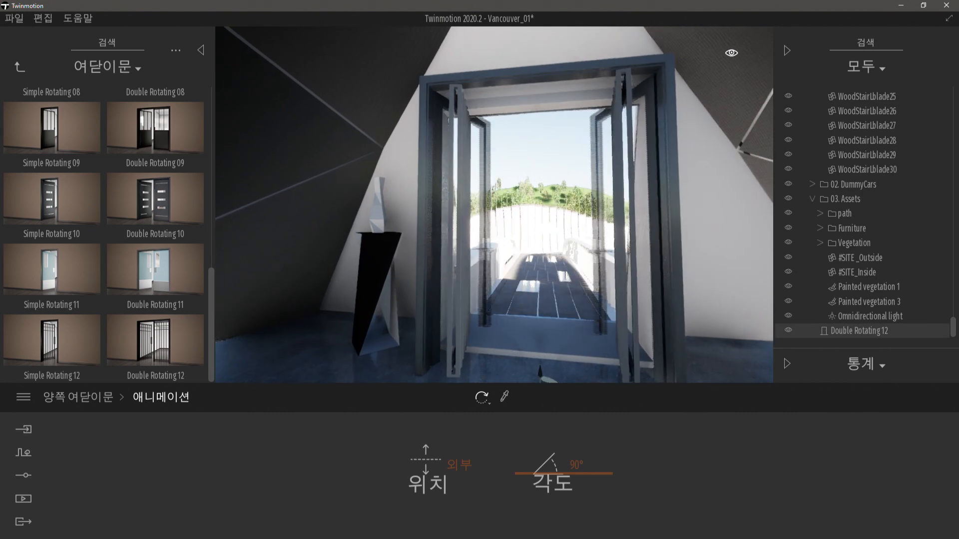
pyautogui.press('s')
pyautogui.press('s')
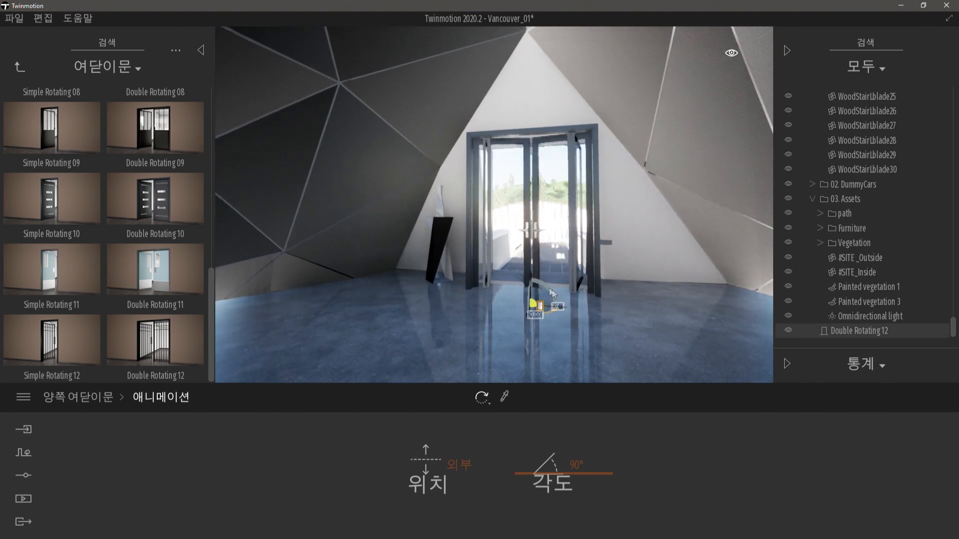
# Fine-tune the door's position in the entrance opening, testing its swing from inside between adjustments
pyautogui.moveTo(530, 275); pyautogui.dragTo(535, 255)
pyautogui.press('w')
pyautogui.press('w')
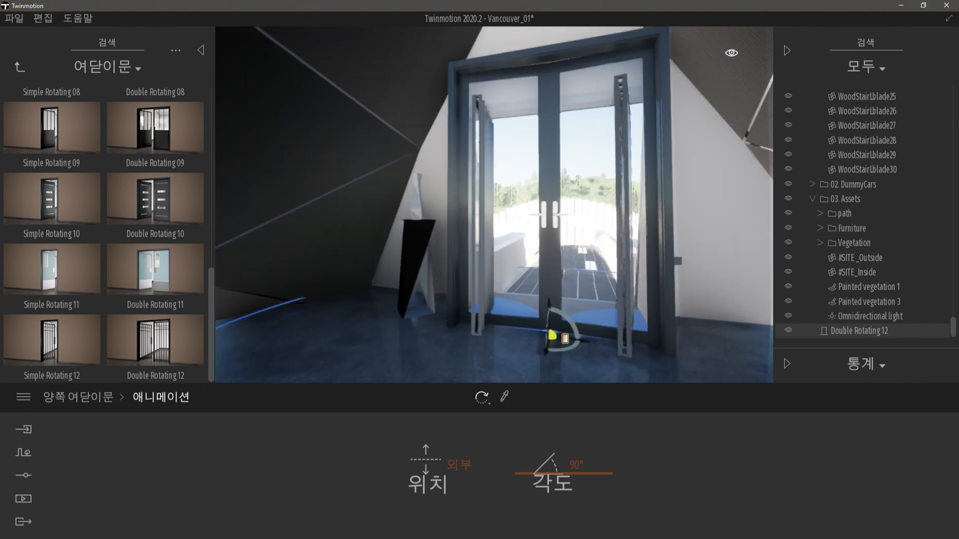
pyautogui.press('s')
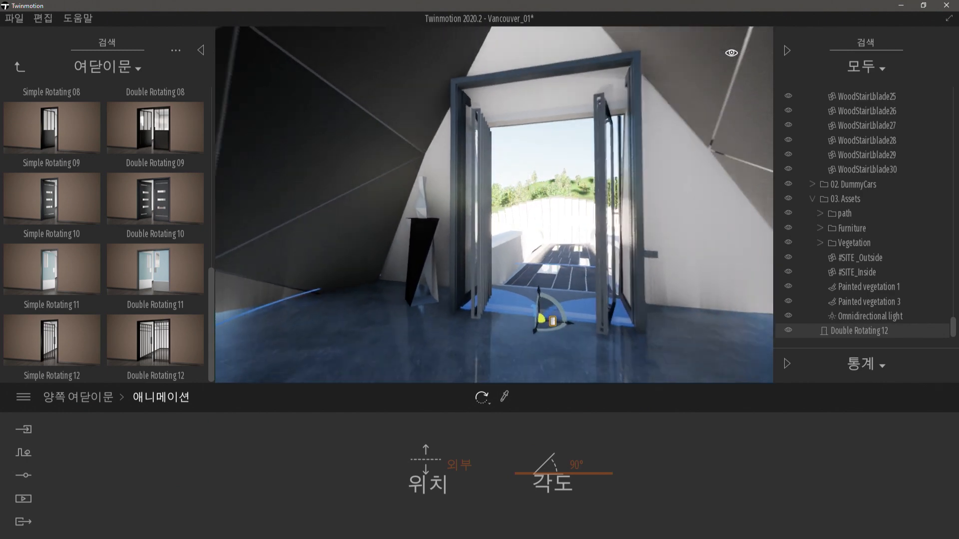
pyautogui.moveTo(544, 245); pyautogui.dragTo(536, 245, button='right')
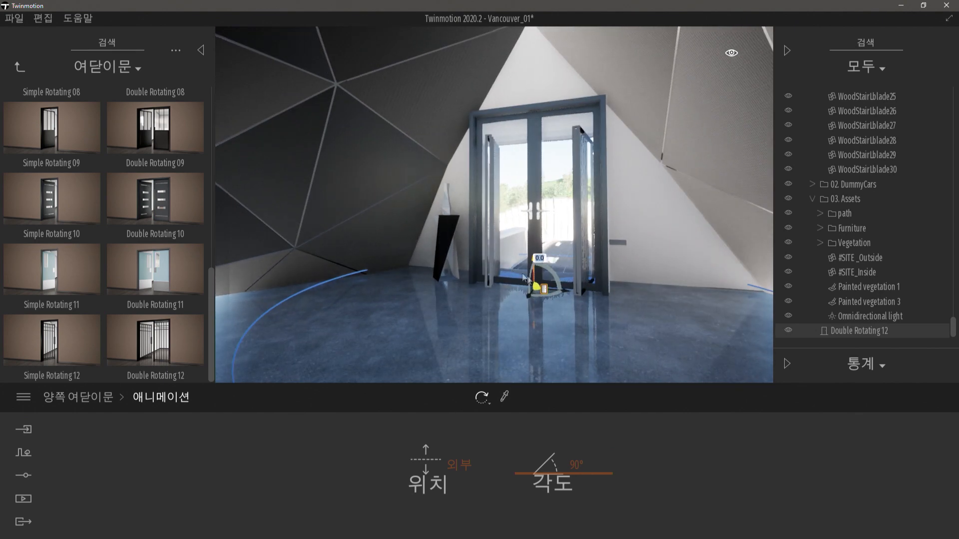
pyautogui.moveTo(529, 295); pyautogui.dragTo(530, 298)
# Browse the city library's bollards (볼라드) and place an Increase bollard on the road across the parking area's entrance
pyautogui.moveTo(89, 177)
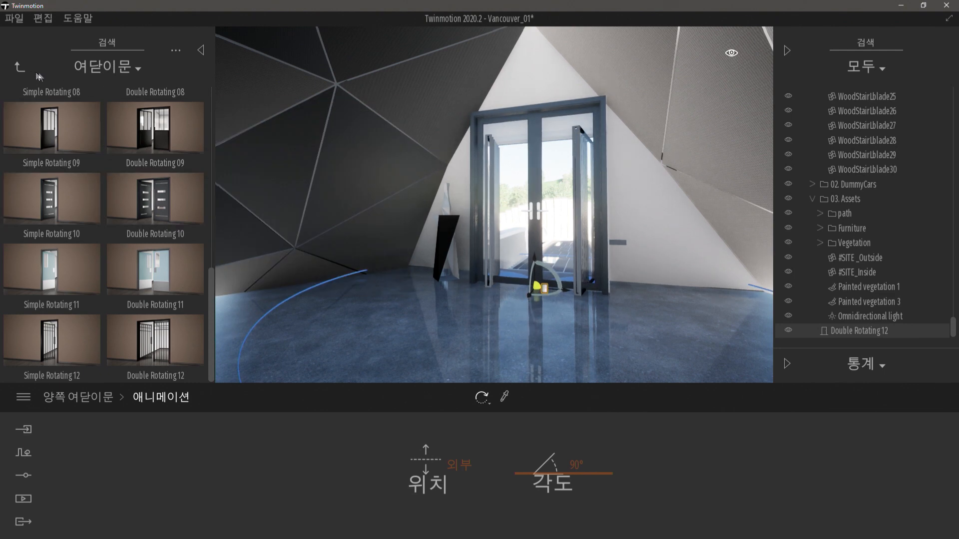
pyautogui.click(17, 68)
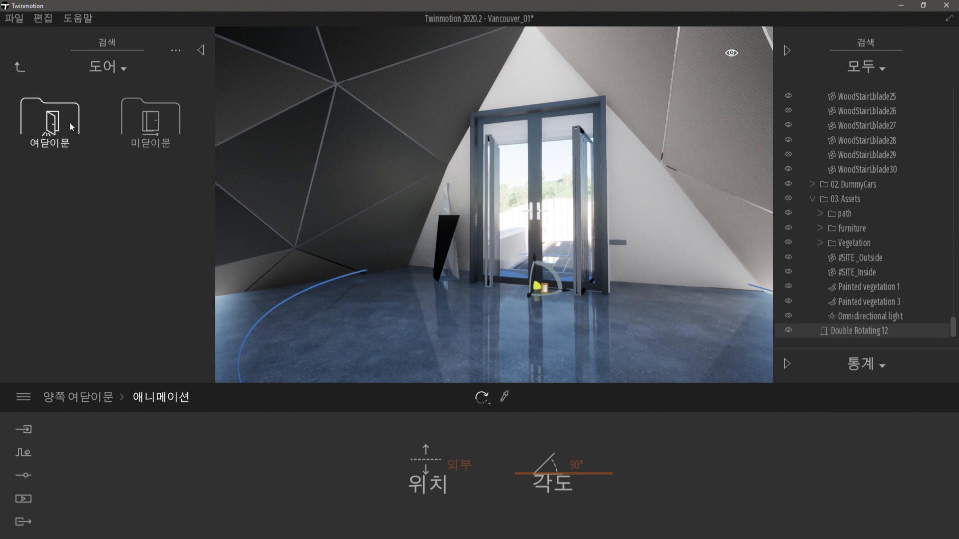
pyautogui.click(19, 68)
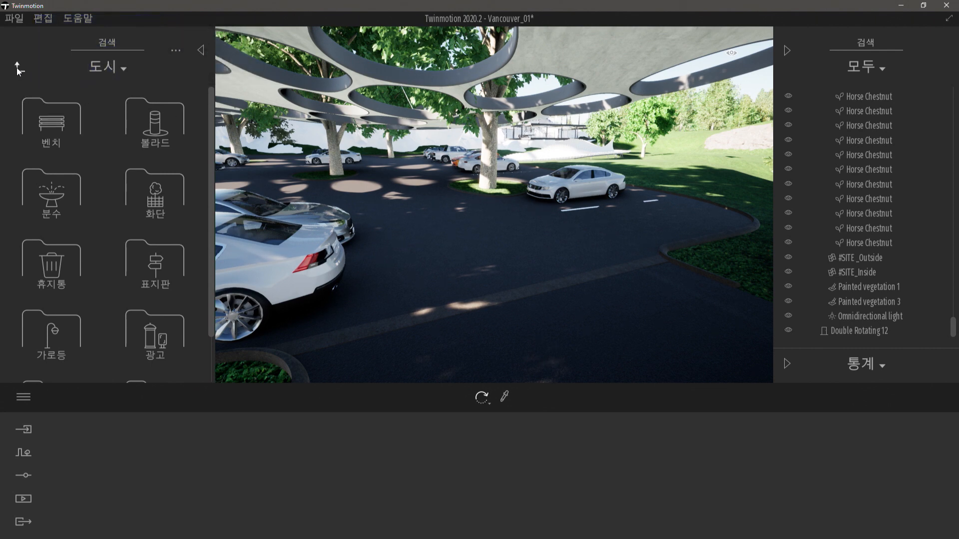
pyautogui.click(164, 143)
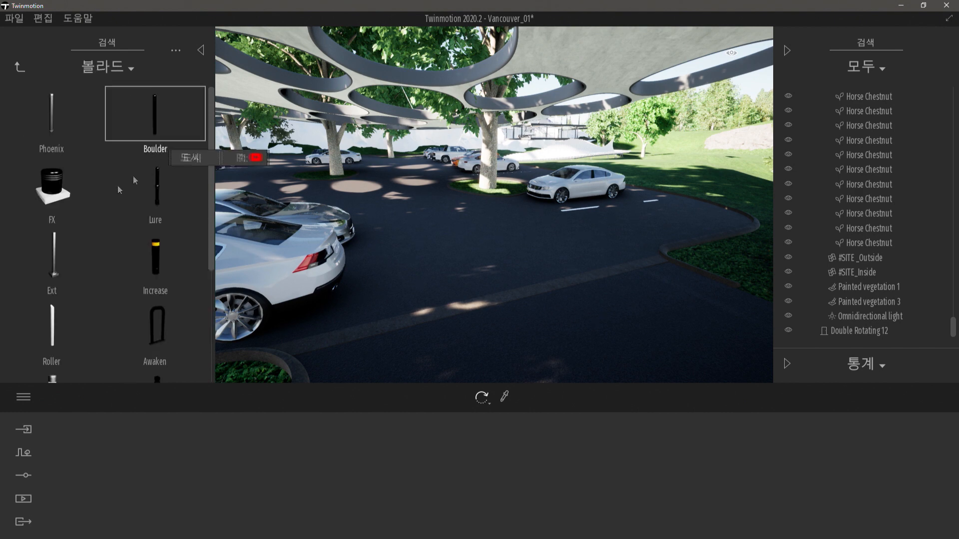
pyautogui.scroll(-2, 67, 184)
pyautogui.scroll(-2, 100, 179)
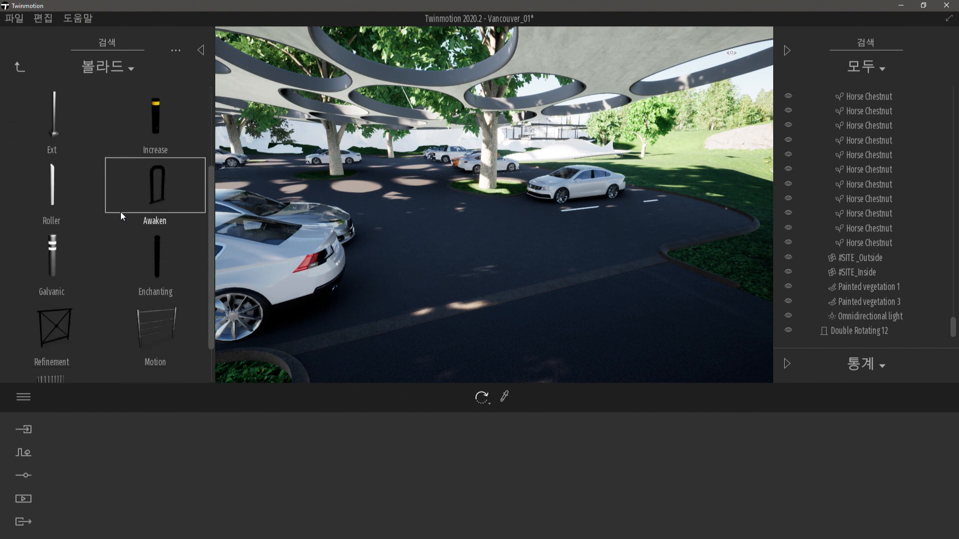
pyautogui.scroll(3, 69, 212)
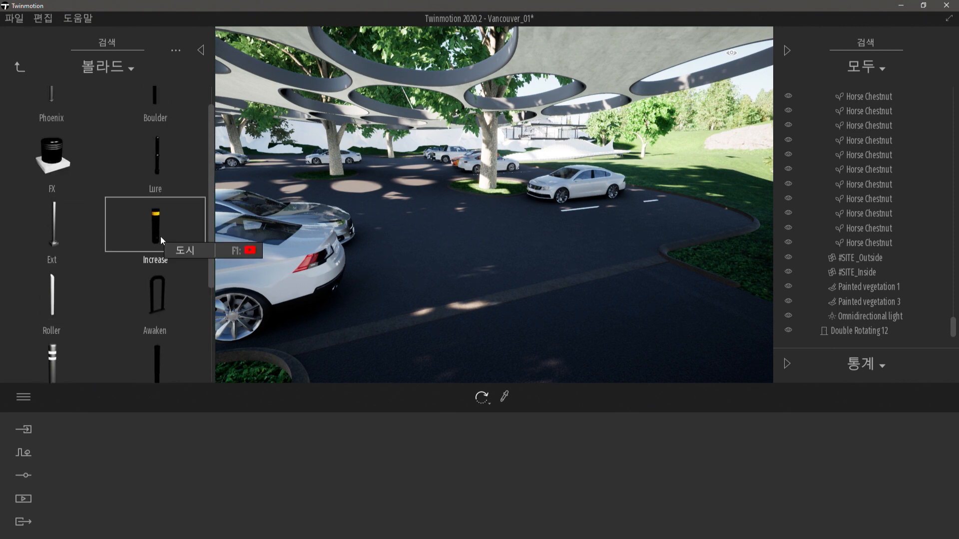
pyautogui.moveTo(158, 240); pyautogui.dragTo(497, 299)
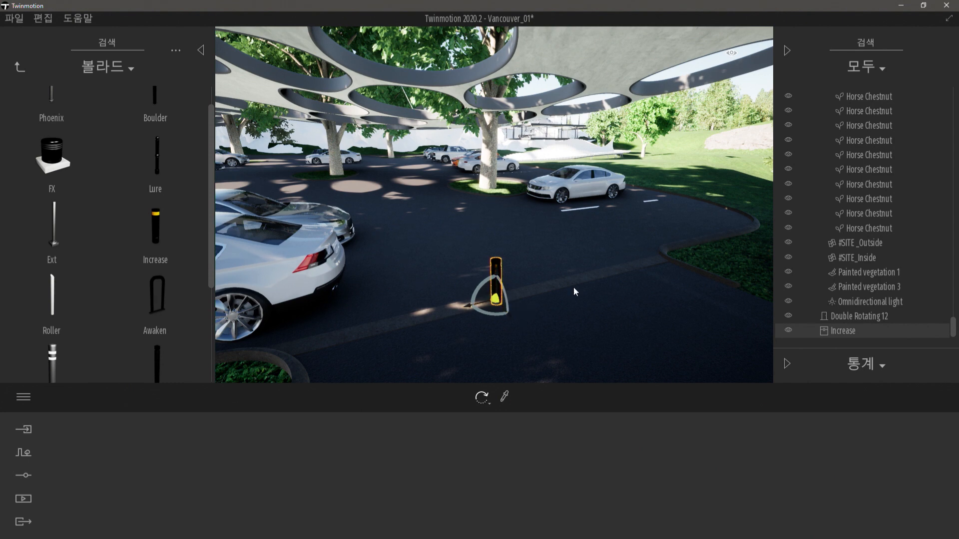
# Recolour the bollard's MI_GlossyMetalBlack material to light grey C9C9C9 and set its reflection (리플렉션) to 43%
pyautogui.click(504, 256)
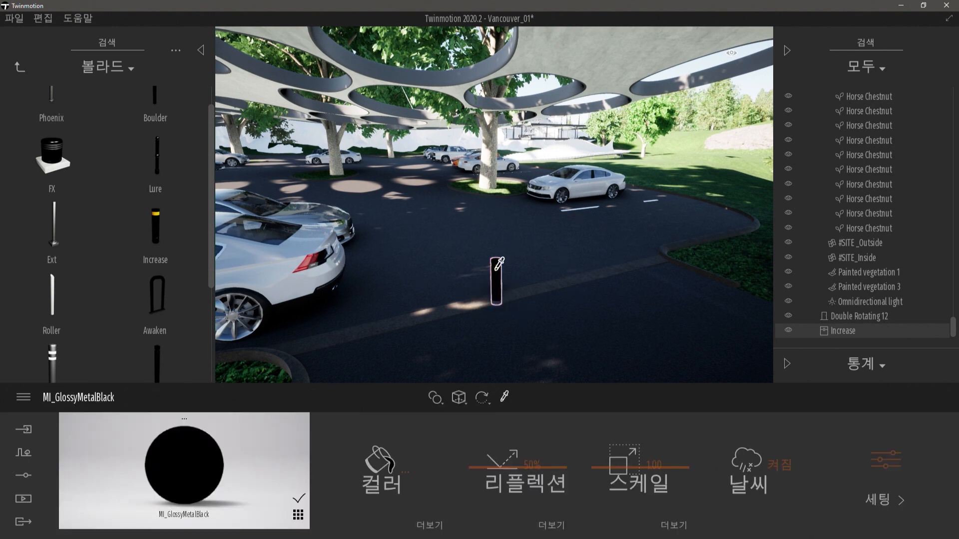
pyautogui.click(385, 467)
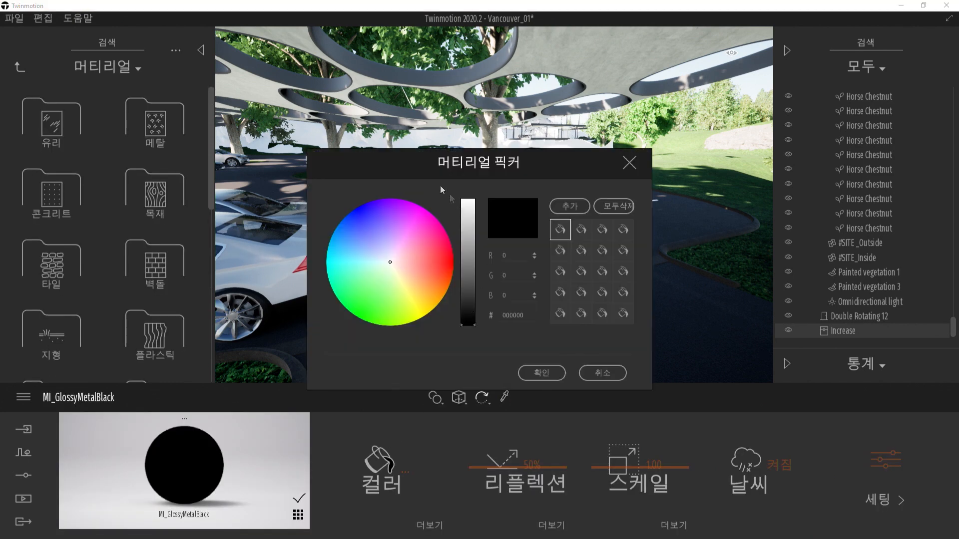
pyautogui.moveTo(432, 163); pyautogui.dragTo(705, 214)
pyautogui.moveTo(740, 278); pyautogui.dragTo(745, 272)
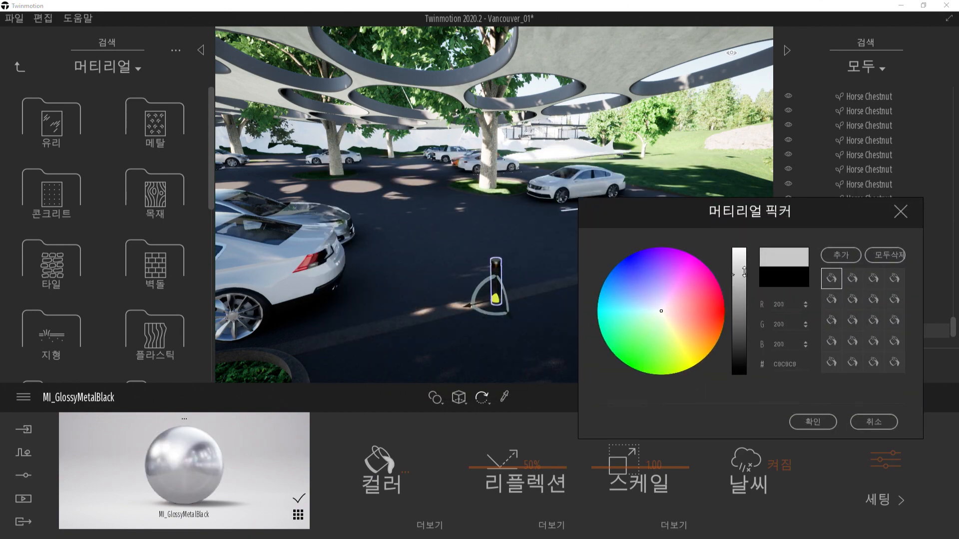
pyautogui.click(802, 420)
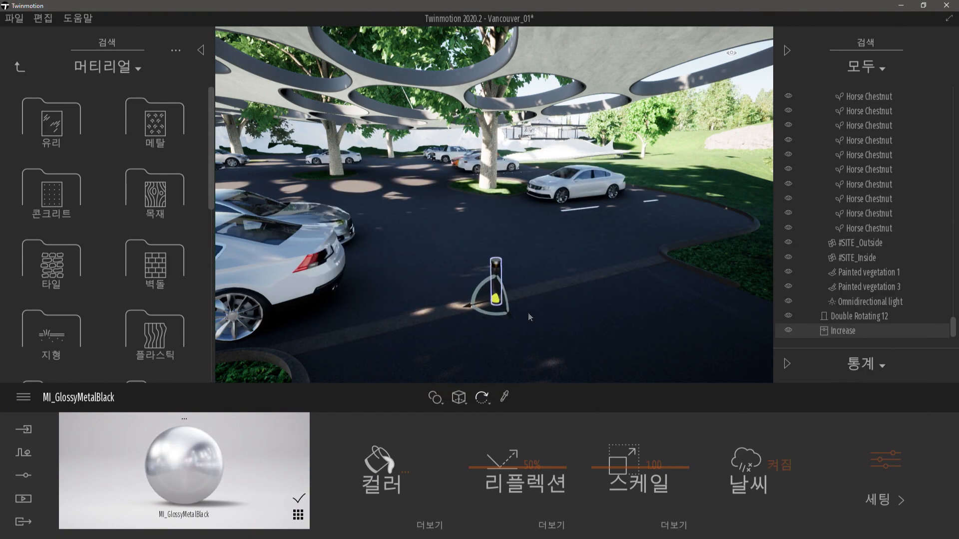
pyautogui.moveTo(520, 336); pyautogui.dragTo(520, 328, button='right')
pyautogui.moveTo(518, 496); pyautogui.dragTo(531, 466)
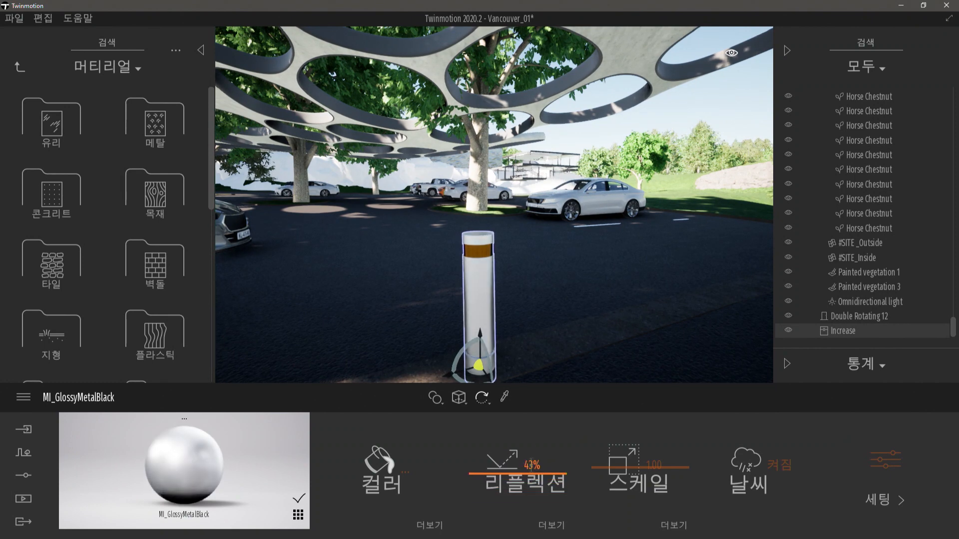
# Place a Translator animator from the tools library on the road beside the bollard
pyautogui.scroll(-1, 587, 353)
pyautogui.scroll(-2, 588, 354)
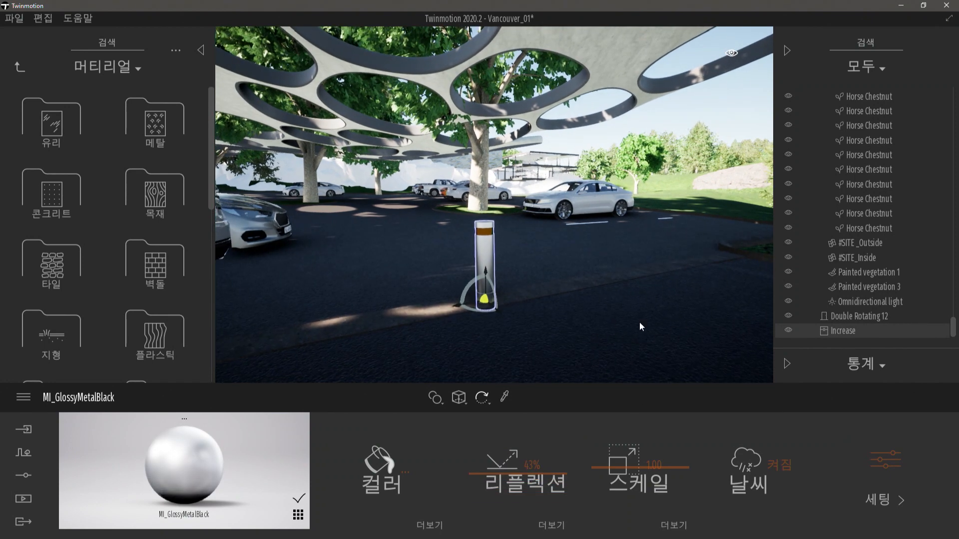
pyautogui.press('s')
pyautogui.moveTo(609, 296)
pyautogui.mouseDown(button='right')
pyautogui.moveTo(594, 294)
pyautogui.moveTo(610, 292)
pyautogui.mouseUp(button='right')
pyautogui.scroll(-2, 553, 276)
pyautogui.moveTo(504, 273)
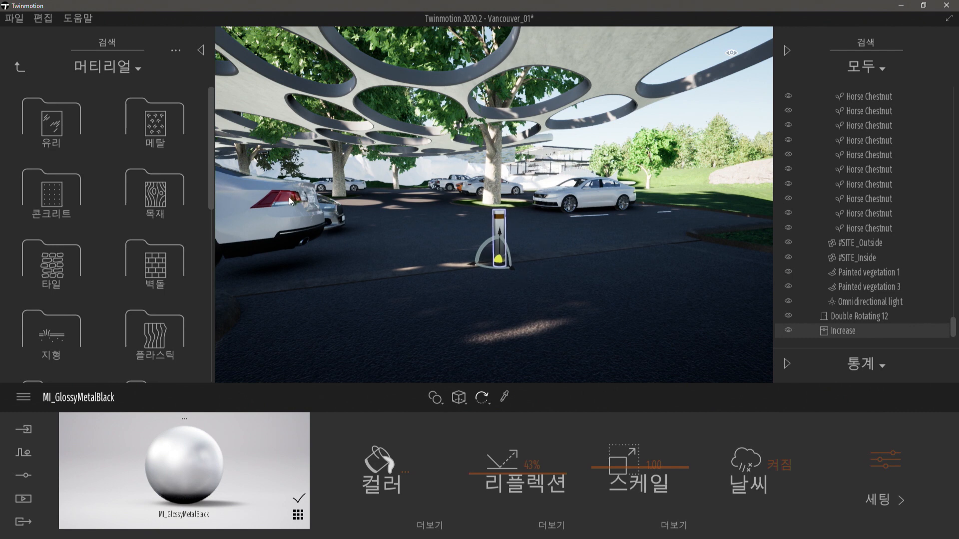
pyautogui.click(17, 67)
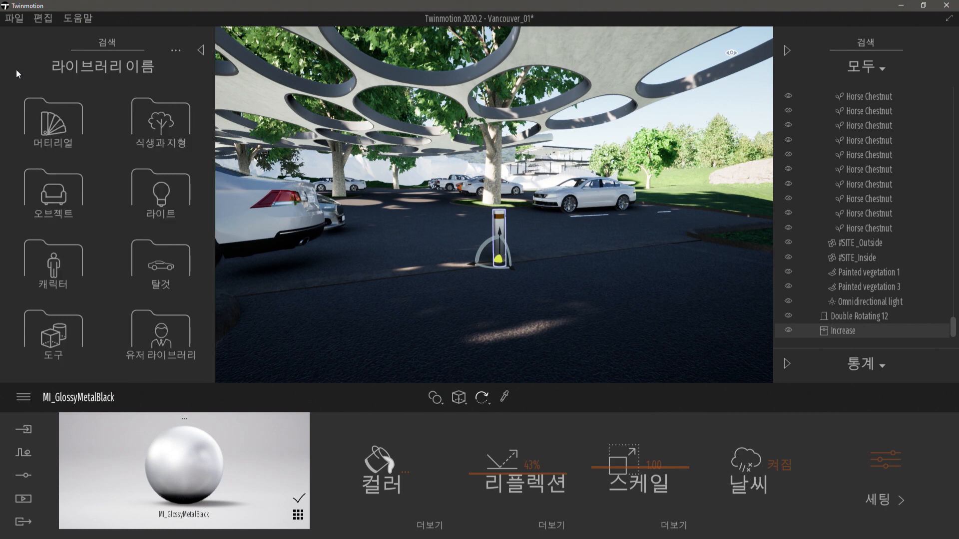
pyautogui.click(70, 343)
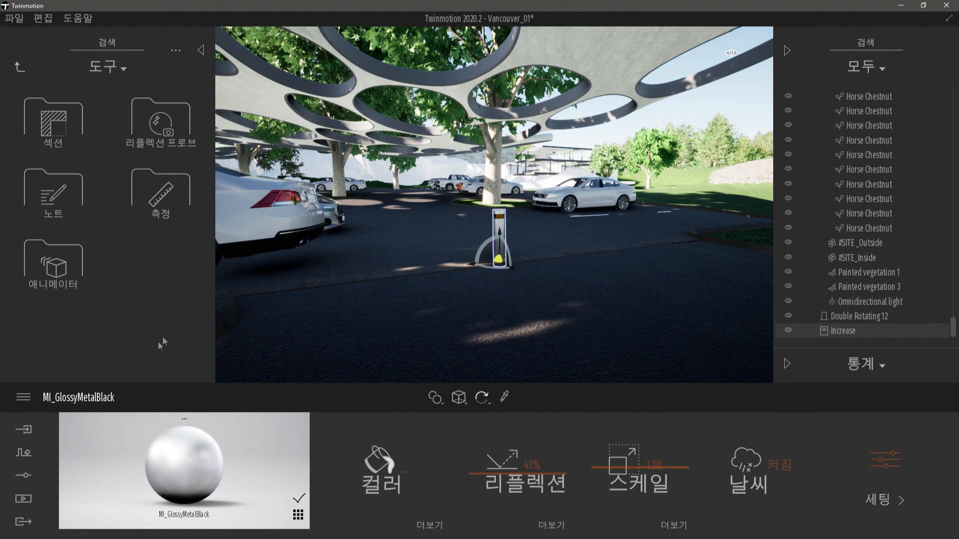
pyautogui.click(56, 271)
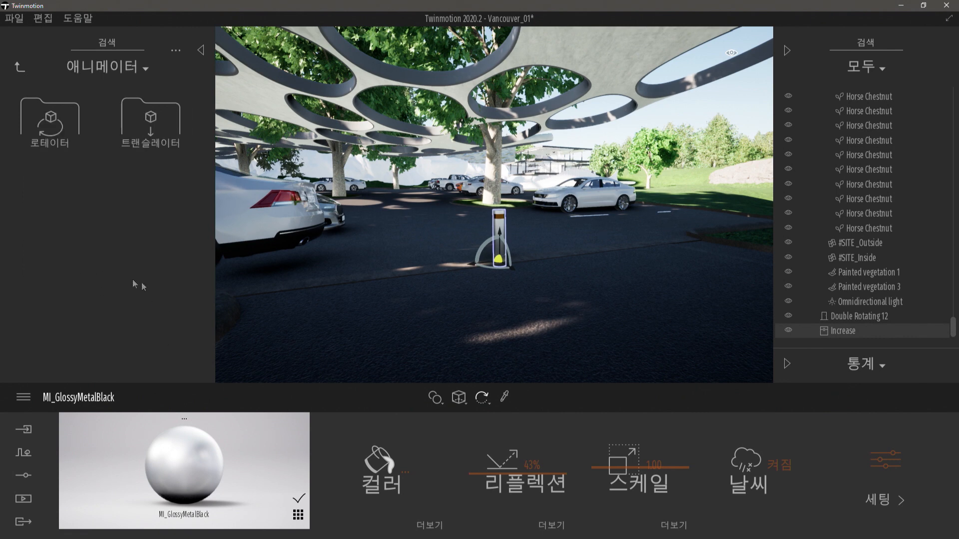
pyautogui.click(151, 124)
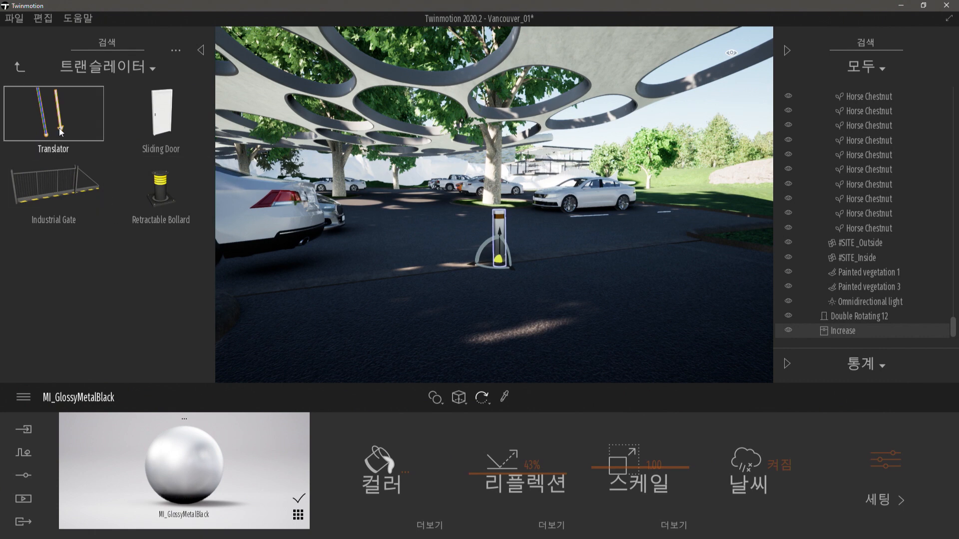
pyautogui.moveTo(50, 128); pyautogui.dragTo(479, 264)
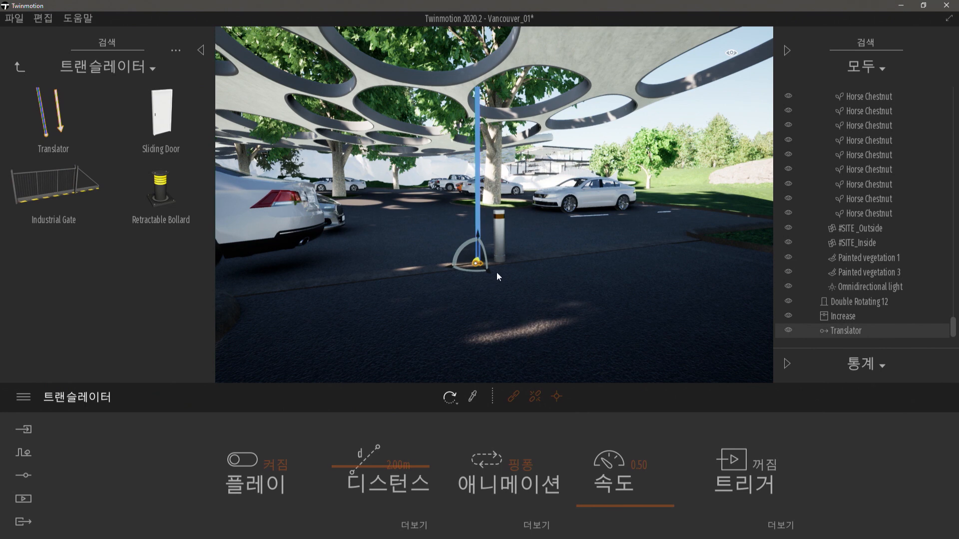
# Link the bollard to the Translator so that it follows the animator's movement
pyautogui.click(513, 397)
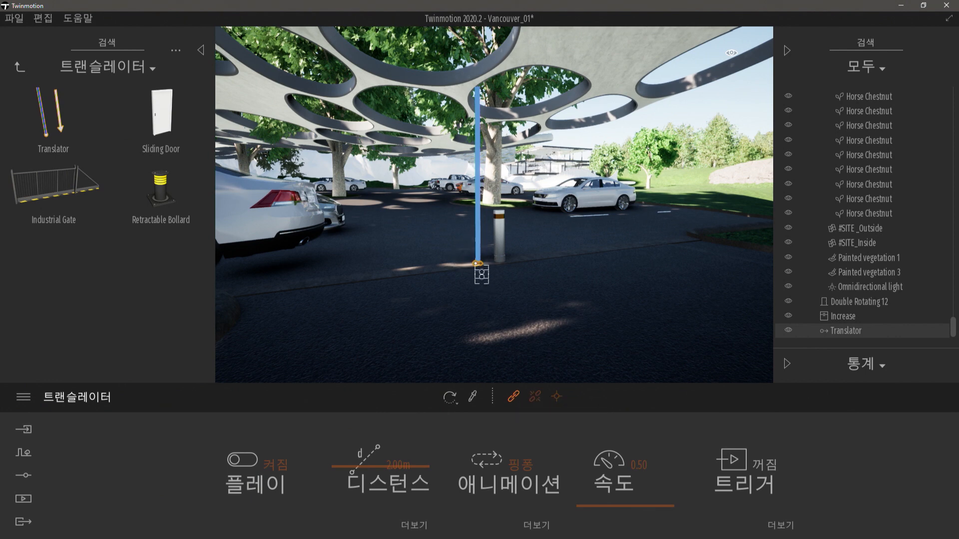
pyautogui.click(499, 239)
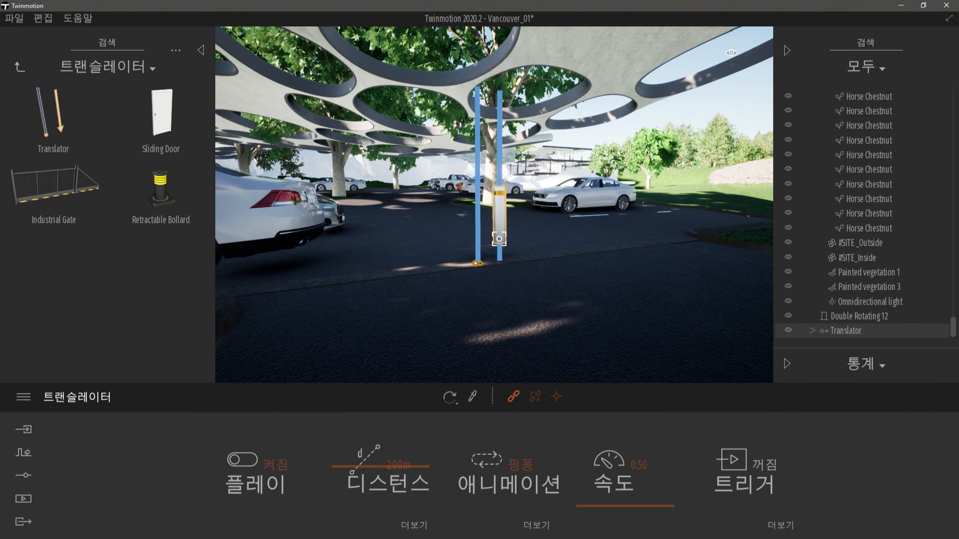
pyautogui.press('Escape')
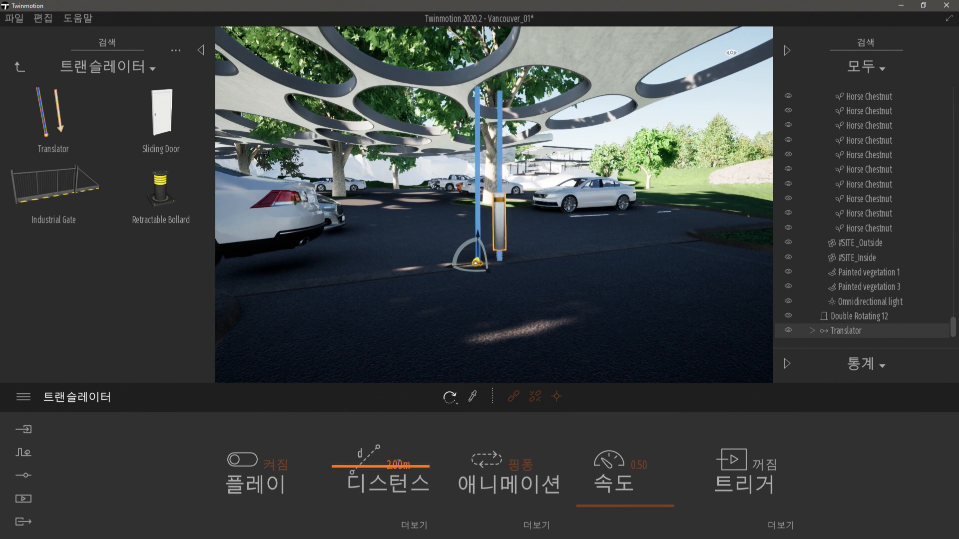
# Try a 19.89 m distance (디스턴스) on the Translator, examine its travel path, and shorten the distance again
pyautogui.moveTo(380, 466); pyautogui.dragTo(379, 457)
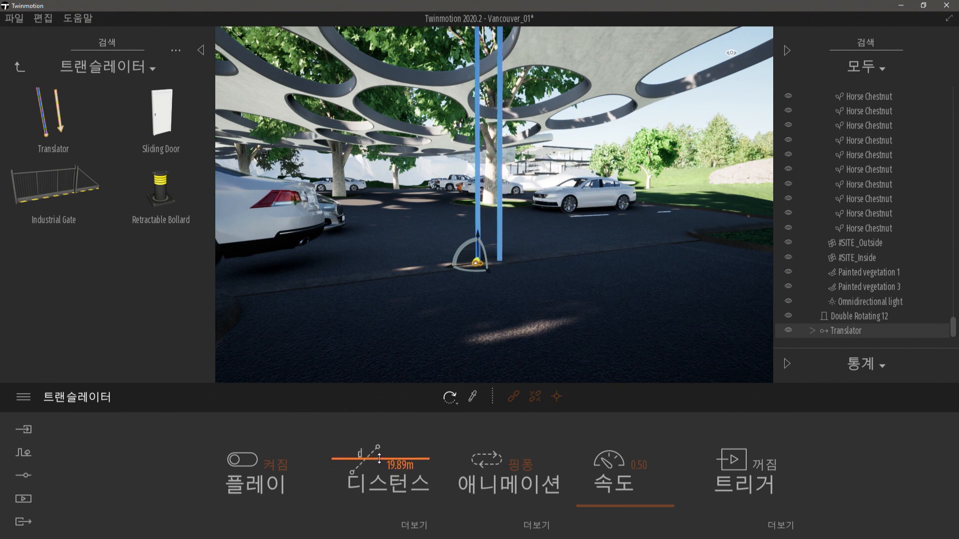
pyautogui.moveTo(598, 167); pyautogui.dragTo(546, 151, button='right')
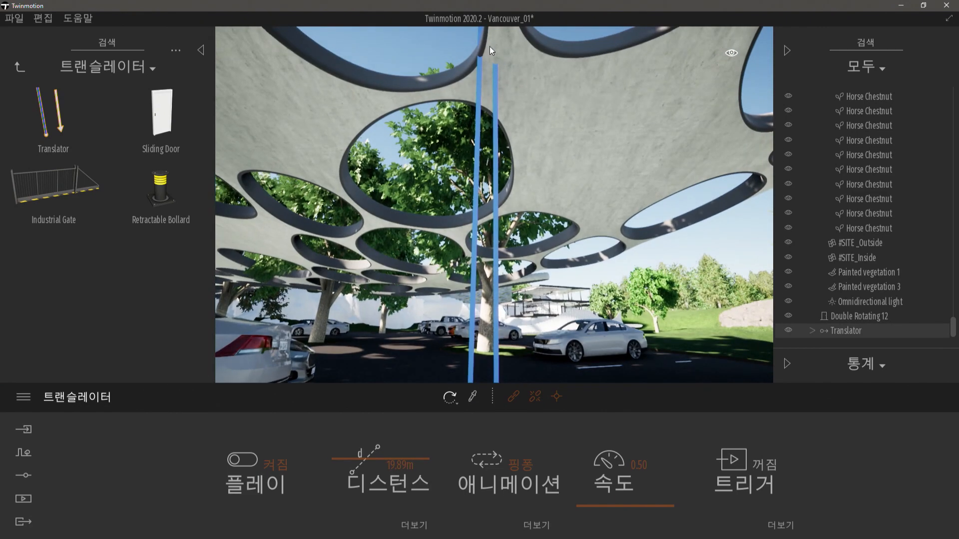
pyautogui.moveTo(367, 459); pyautogui.dragTo(367, 464)
pyautogui.moveTo(554, 280); pyautogui.dragTo(539, 330, button='right')
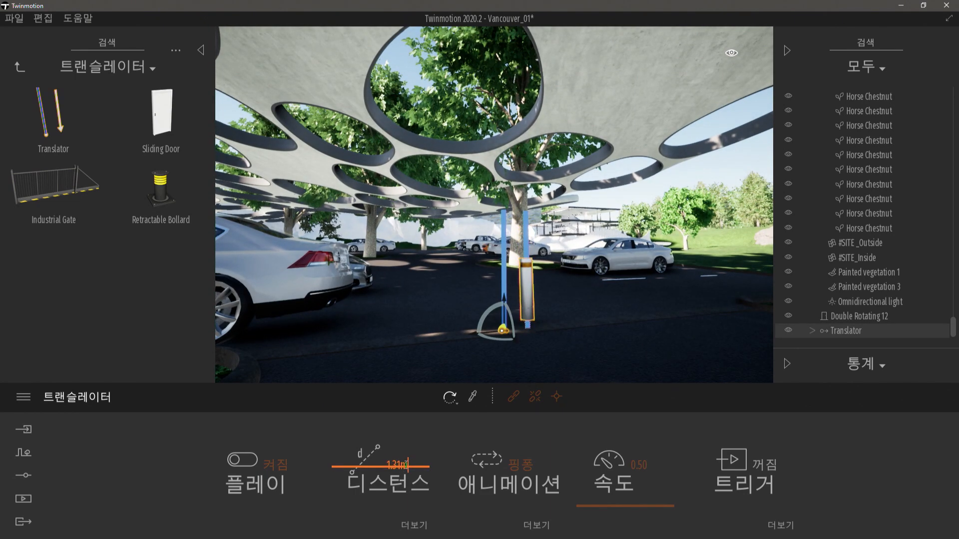
# Set the Translator's distance (디스턴스) to -0.70 m so the bollard sinks into the ground
pyautogui.click(397, 465)
pyautogui.press('BackSpace')
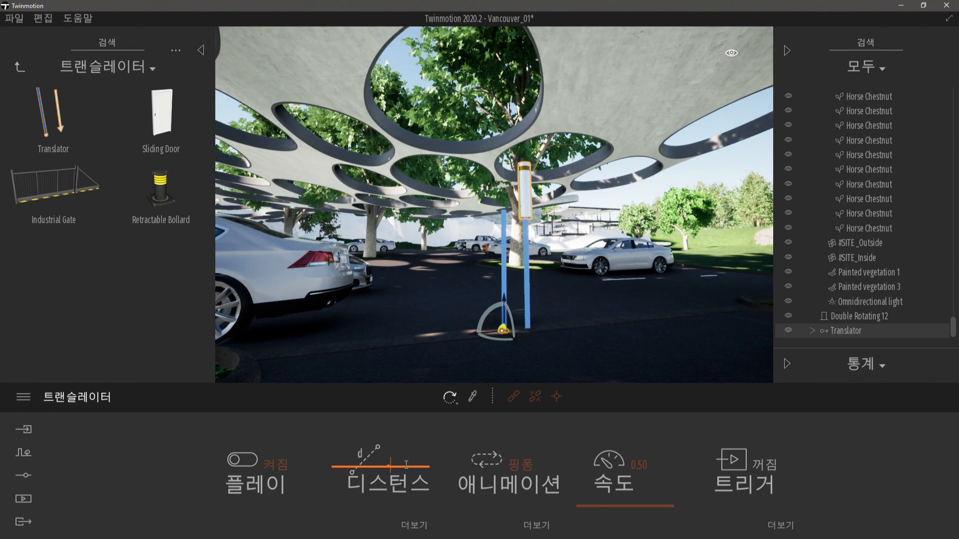
pyautogui.write('-.7')
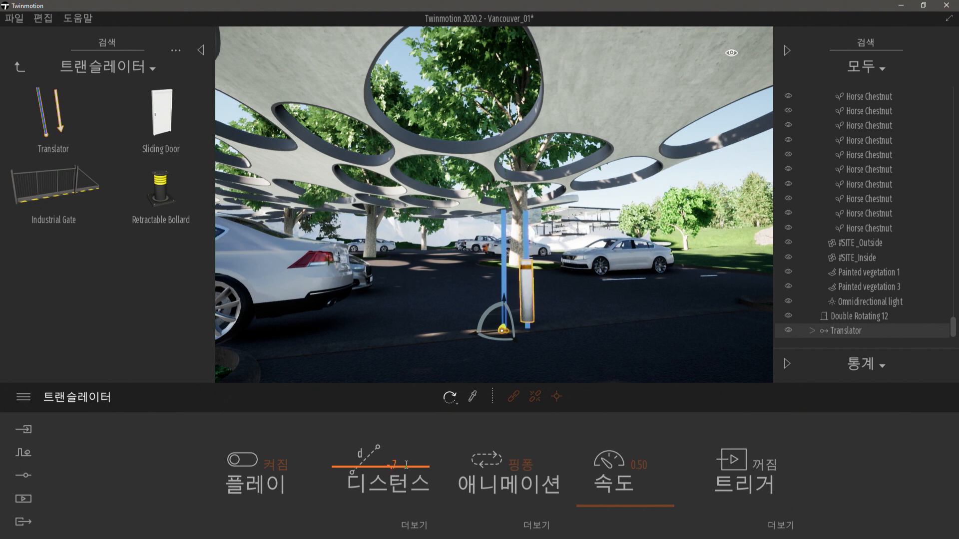
pyautogui.press('Return')
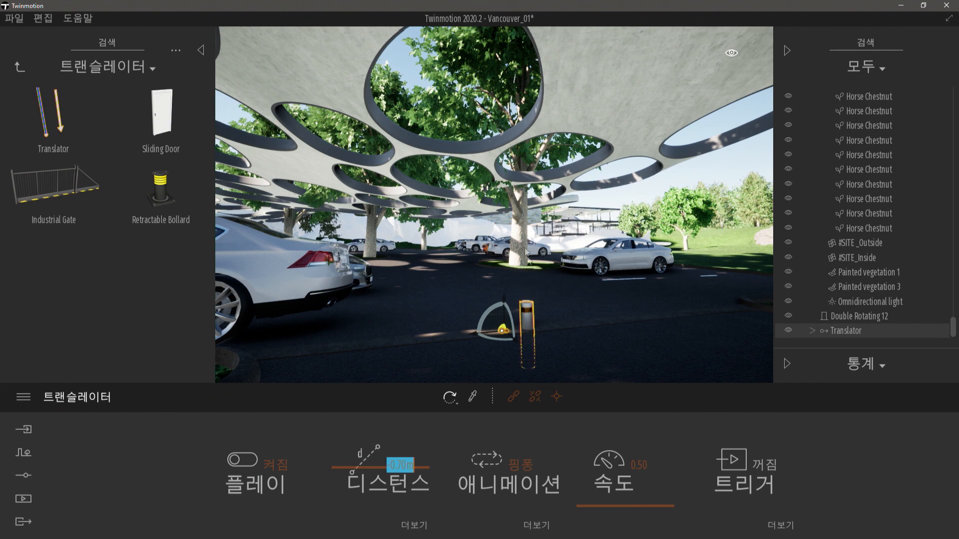
# Compare the 한번 and 루프 animation modes on the Translator, leaving it set to 한번
pyautogui.click(512, 472)
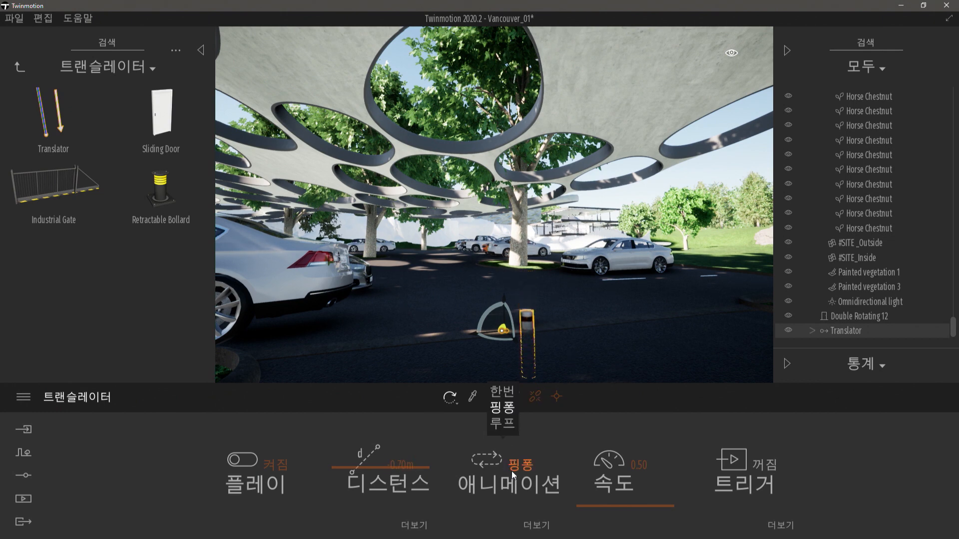
pyautogui.click(504, 394)
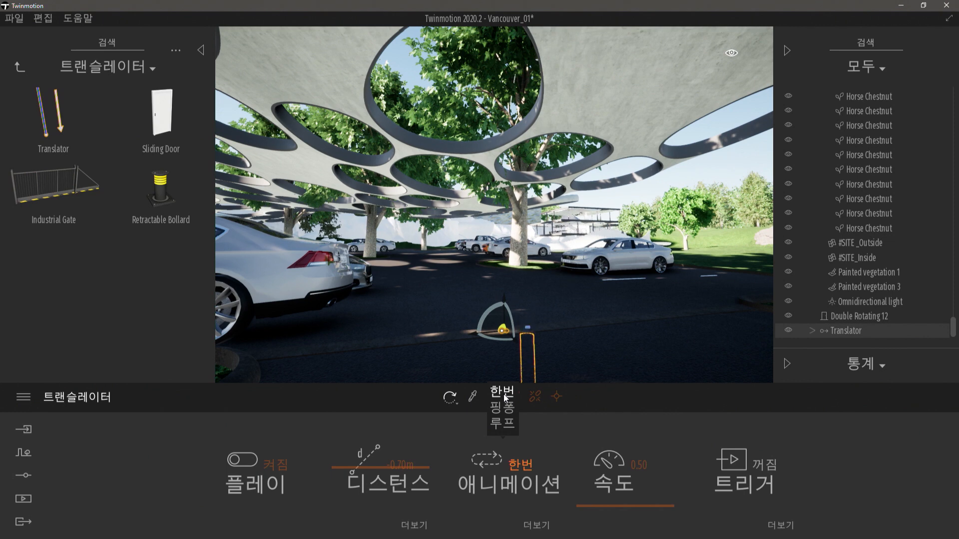
pyautogui.click(504, 424)
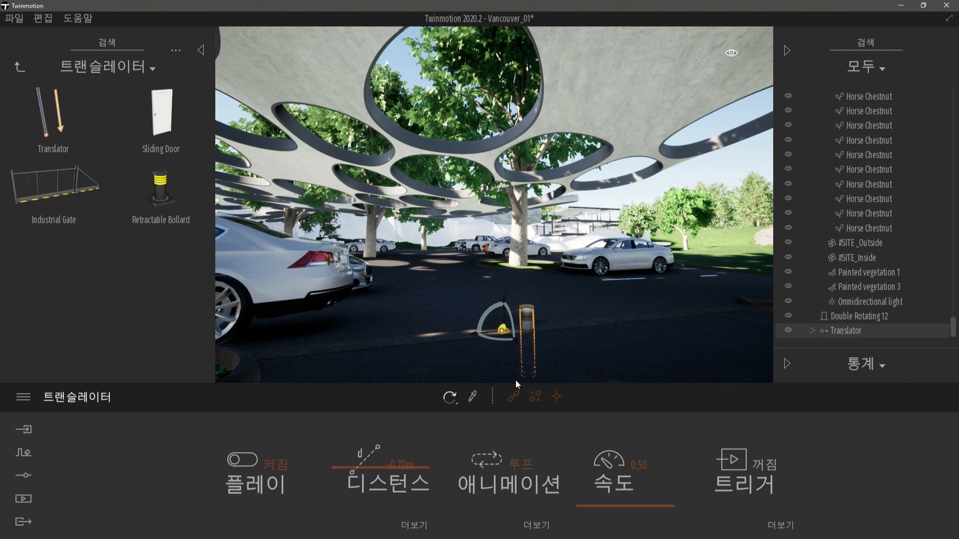
pyautogui.click(516, 468)
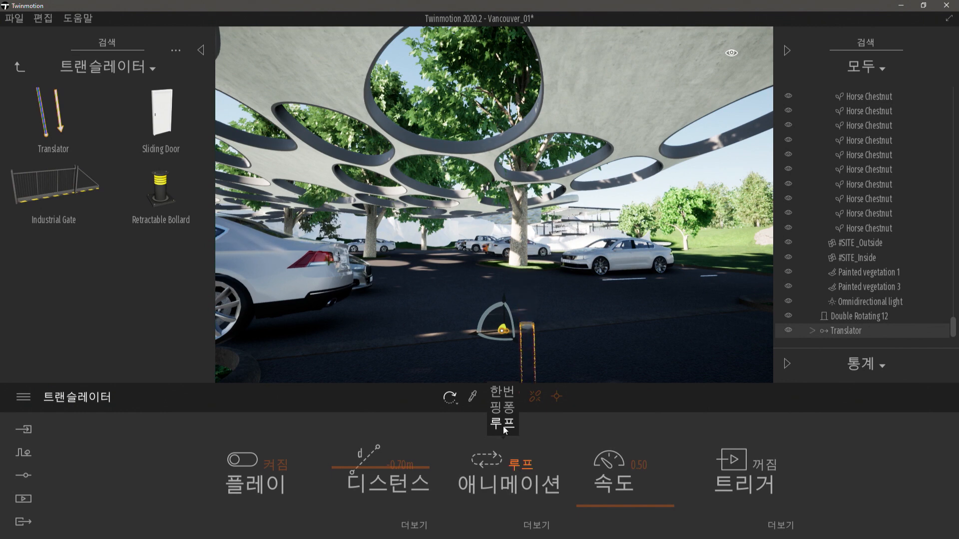
pyautogui.click(505, 394)
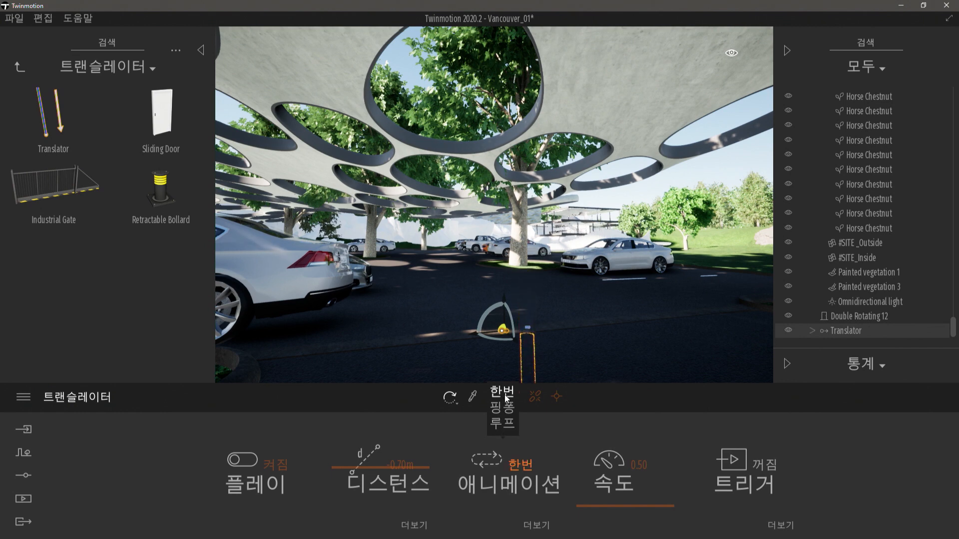
# Turn on the Translator's trigger (트리거) and test it by backing away from and approaching the bollard
pyautogui.click(768, 477)
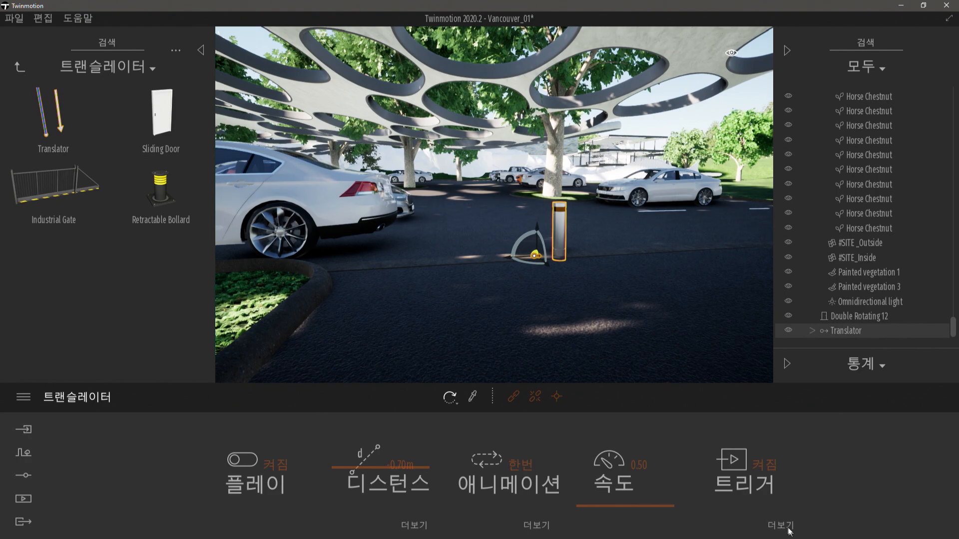
pyautogui.press('s')
pyautogui.moveTo(595, 366); pyautogui.dragTo(632, 356, button='right')
pyautogui.press('w')
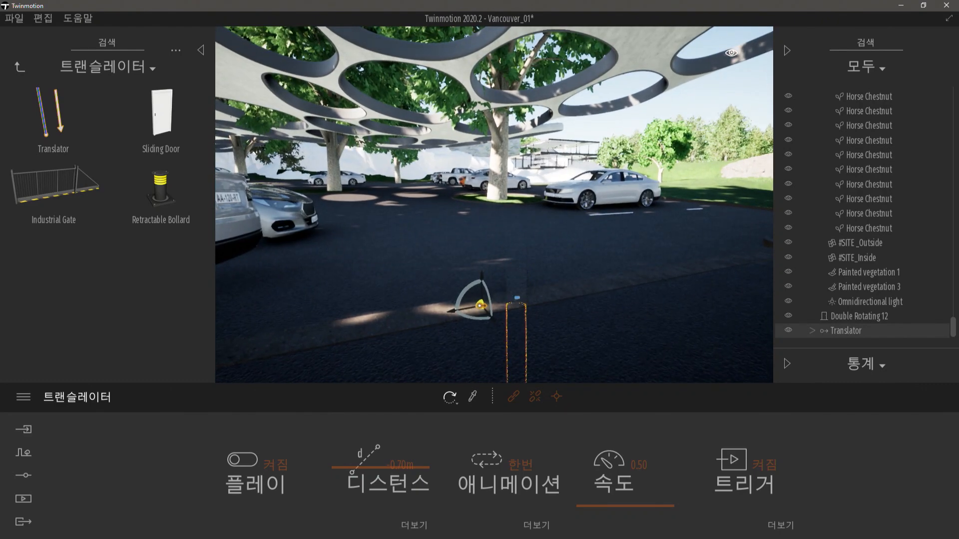
# Retest the bollard's trigger by backing the camera away from it and approaching it again
pyautogui.press('s')
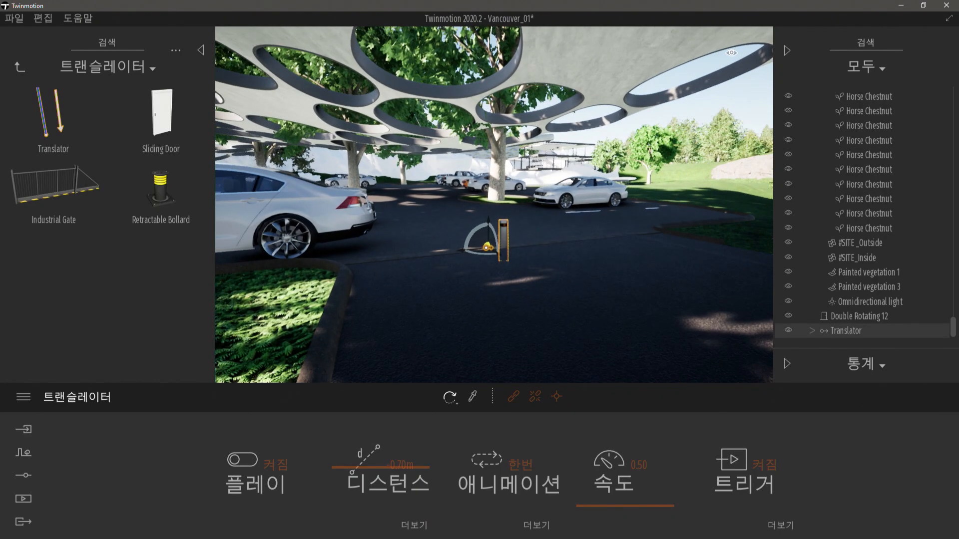
pyautogui.press('w')
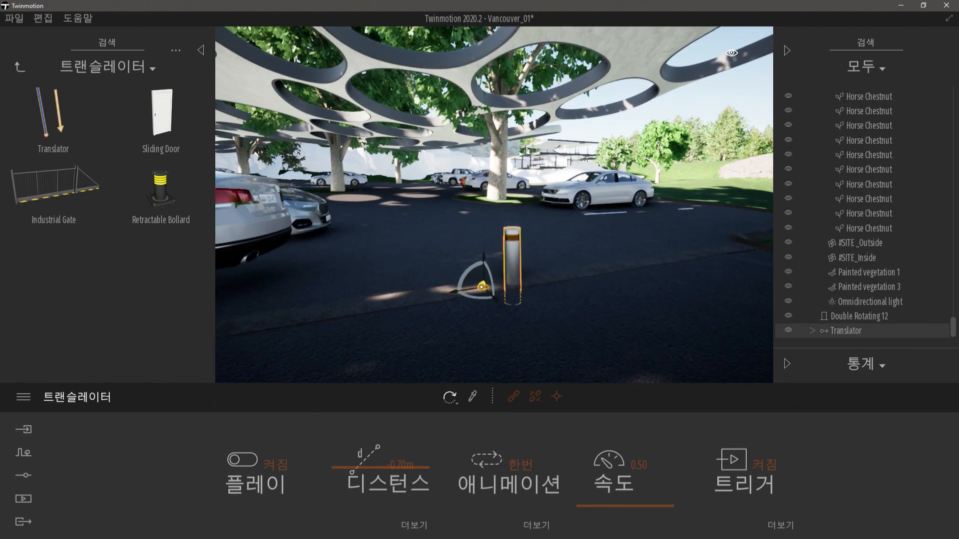
pyautogui.press('s')
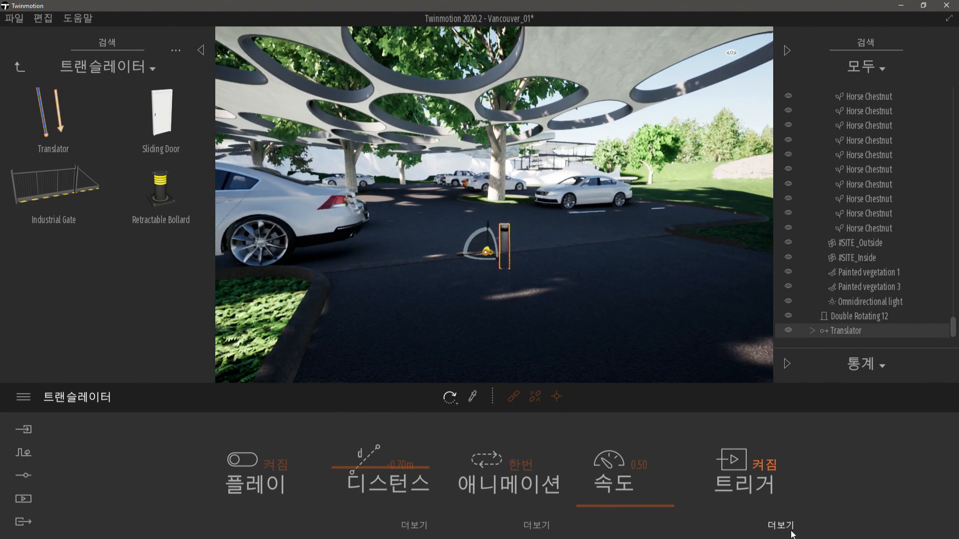
# Set the Translator's trigger zone (트리거 구역) to 4.9 m and test it by repeatedly approaching and backing away from the bollard
pyautogui.click(767, 525)
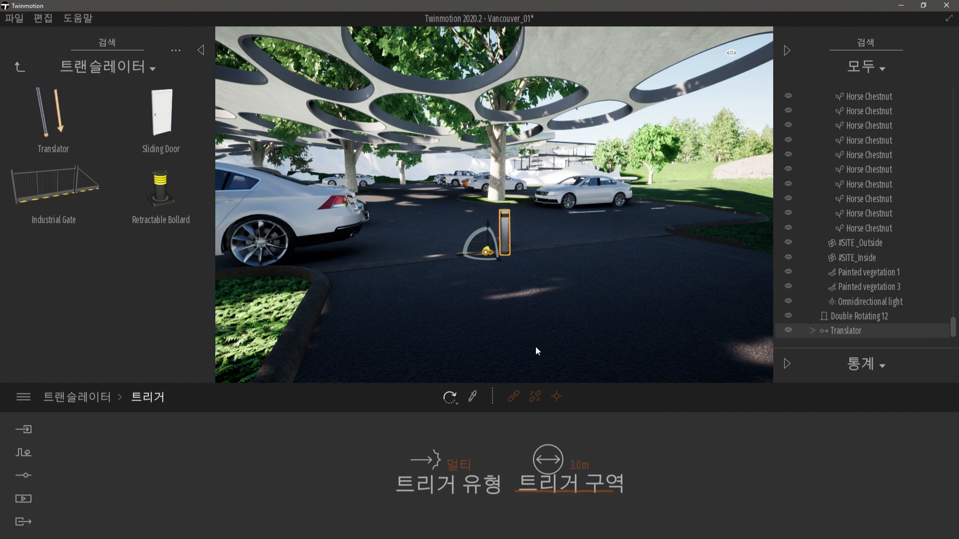
pyautogui.press('w')
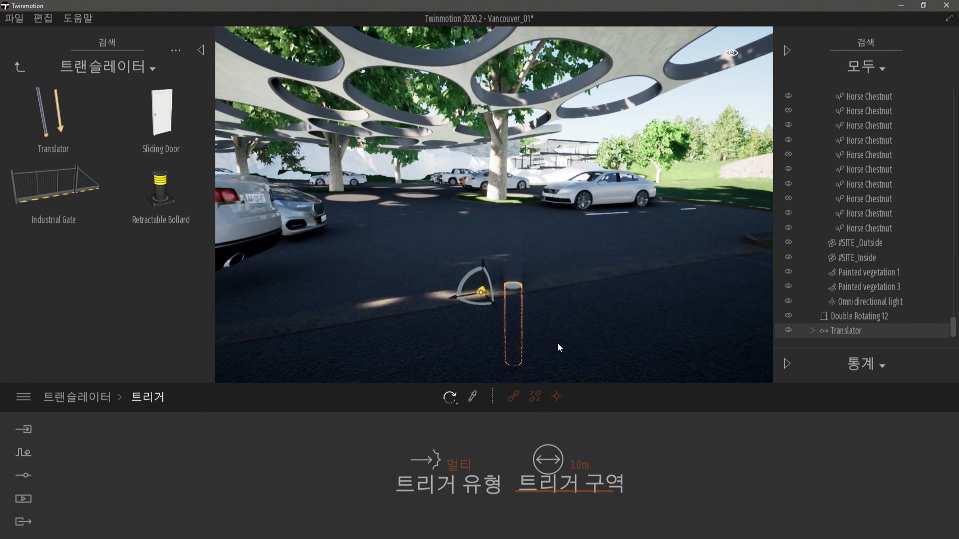
pyautogui.press('s')
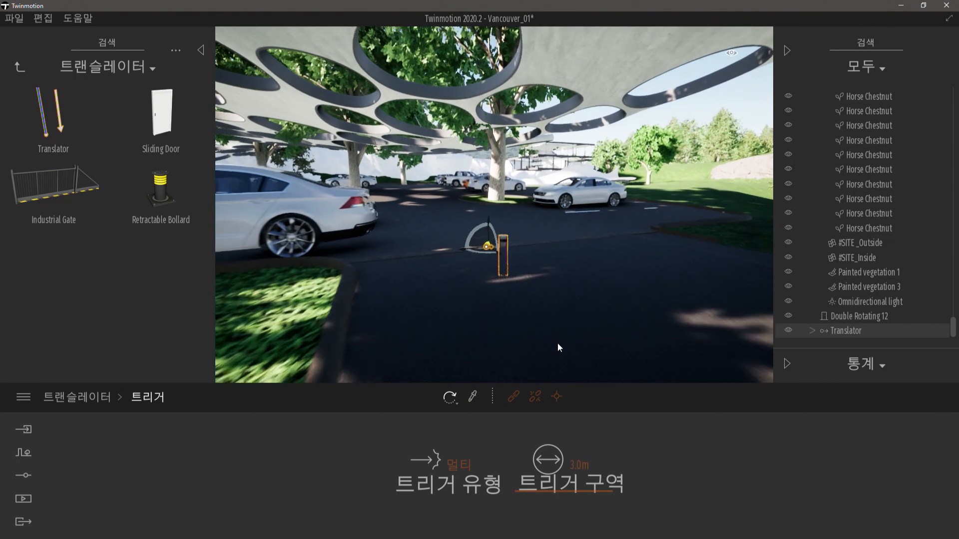
pyautogui.press('w')
pyautogui.moveTo(563, 489); pyautogui.dragTo(572, 485)
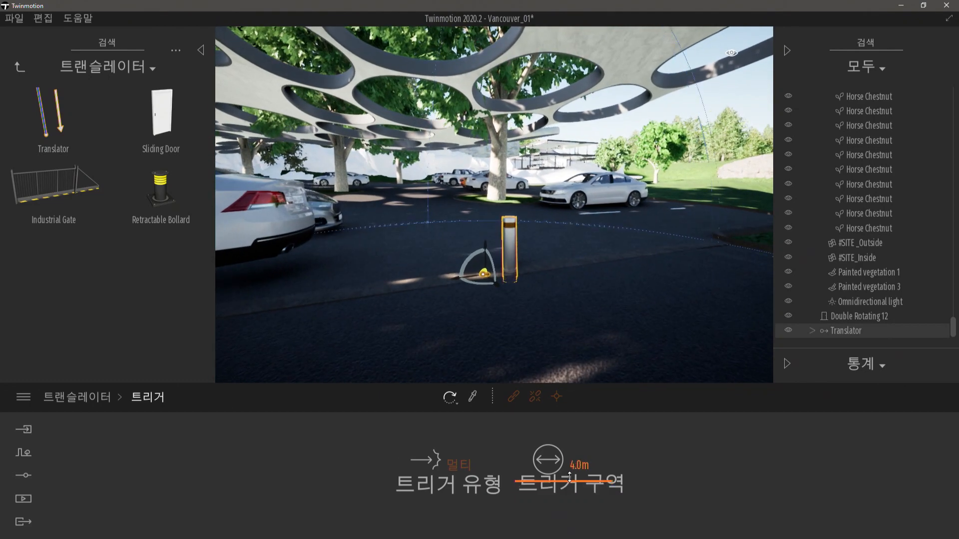
pyautogui.press('s')
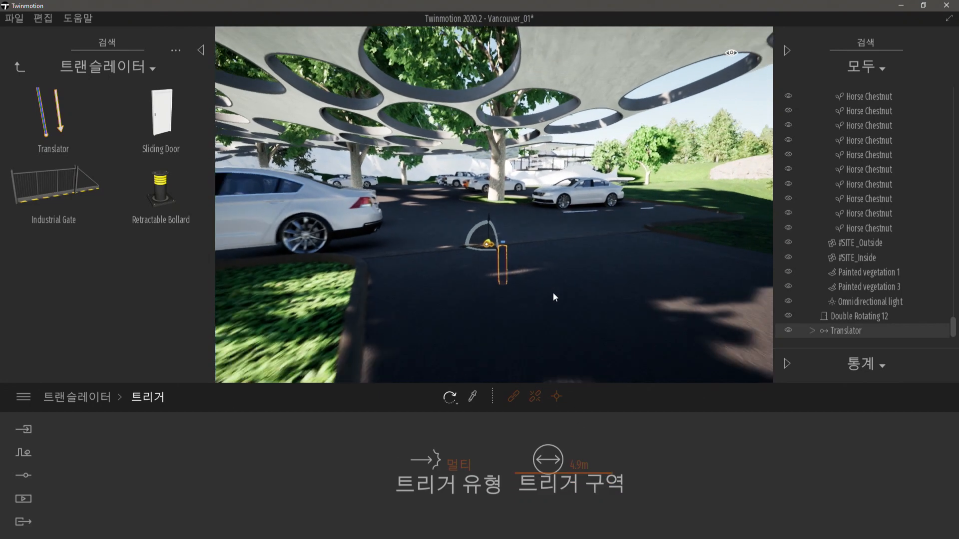
pyautogui.press('w')
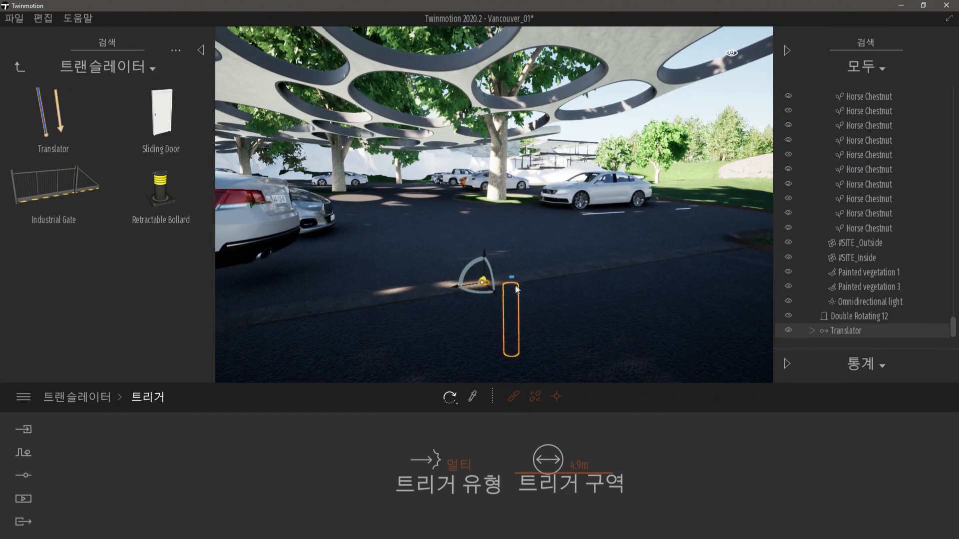
pyautogui.press('s')
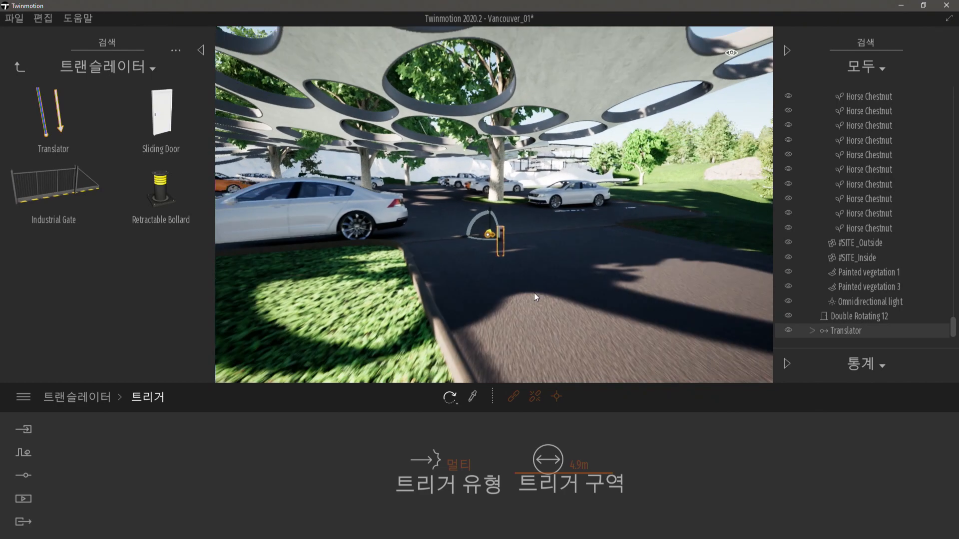
pyautogui.press('w')
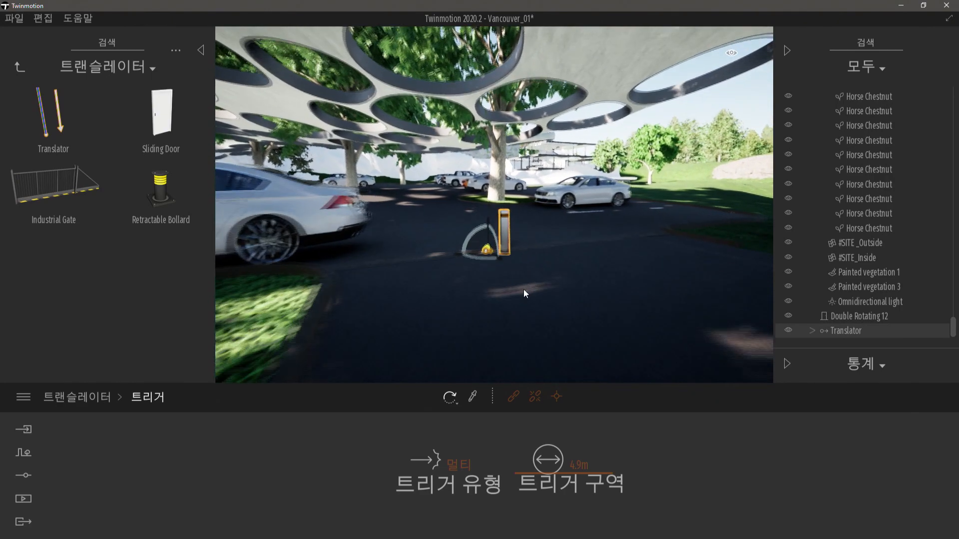
pyautogui.press('s')
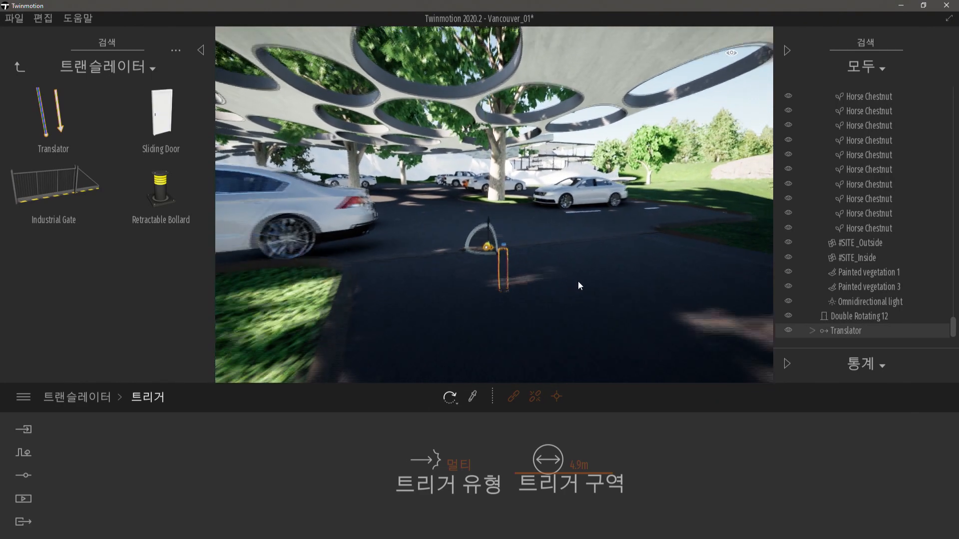
pyautogui.click(78, 397)
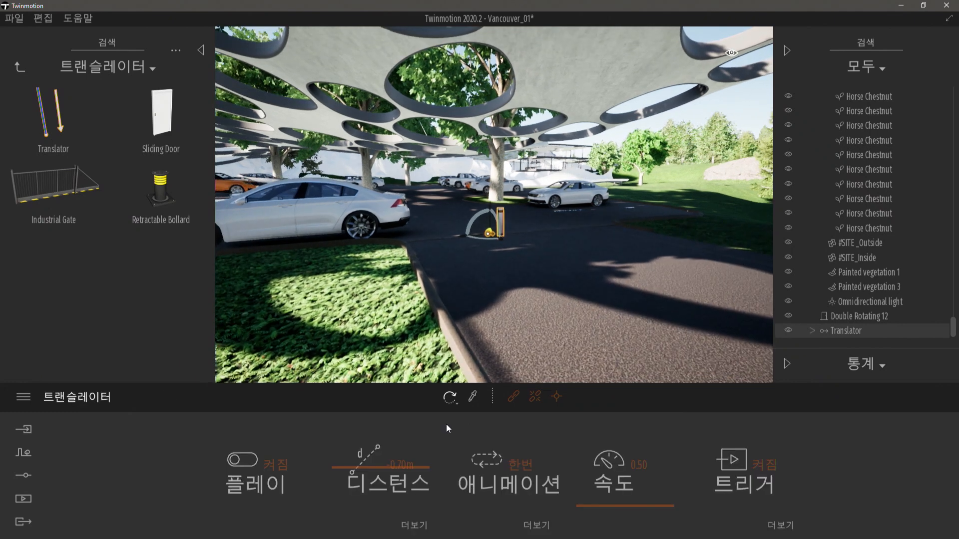
# Examine how the Increase bollard is nested under the Translator in the scene graph, selecting the child and its parent in turn
pyautogui.click(813, 331)
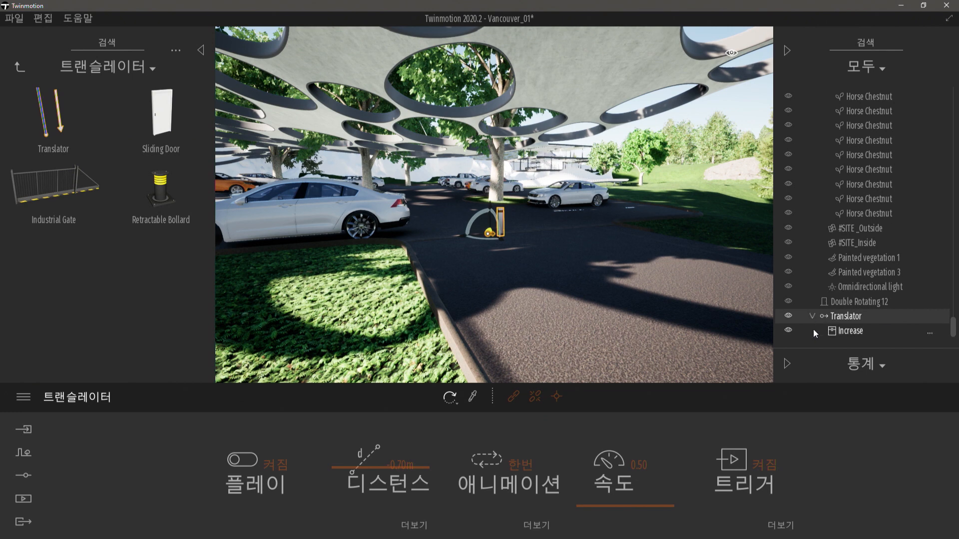
pyautogui.click(843, 333)
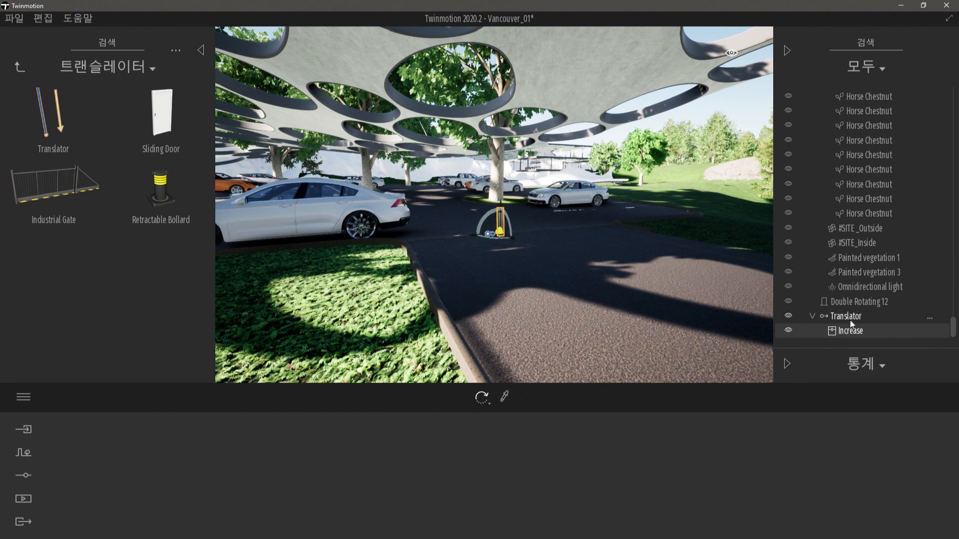
pyautogui.click(850, 320)
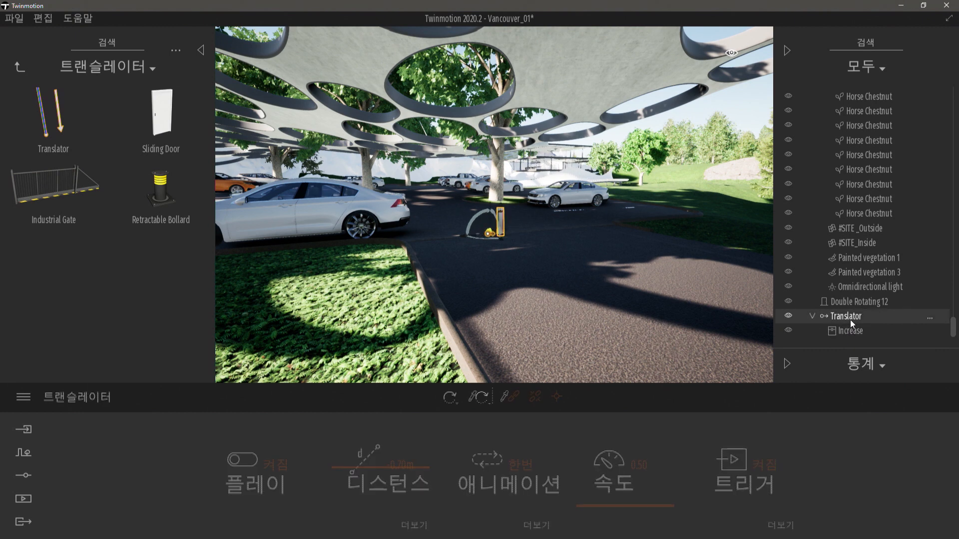
pyautogui.click(813, 317)
pyautogui.scroll(-1, 835, 333)
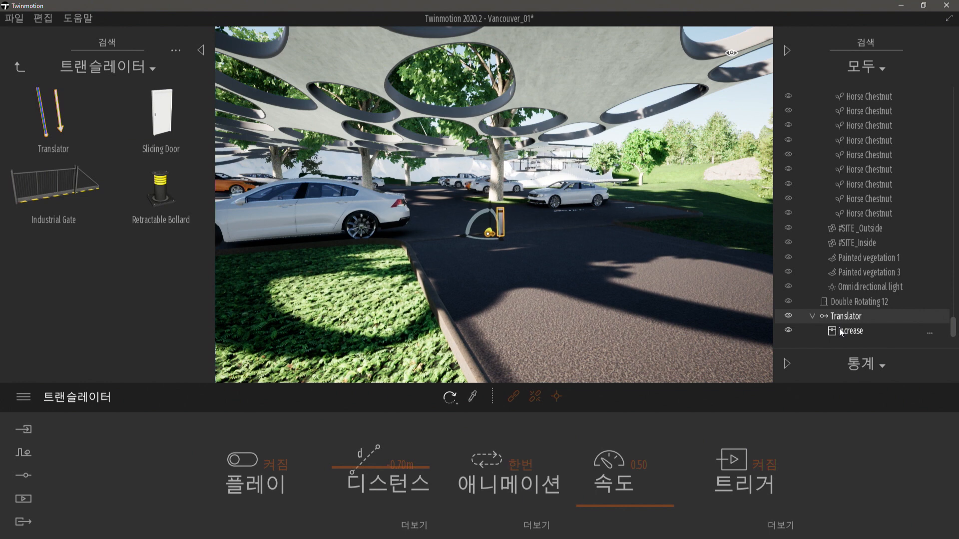
pyautogui.click(850, 333)
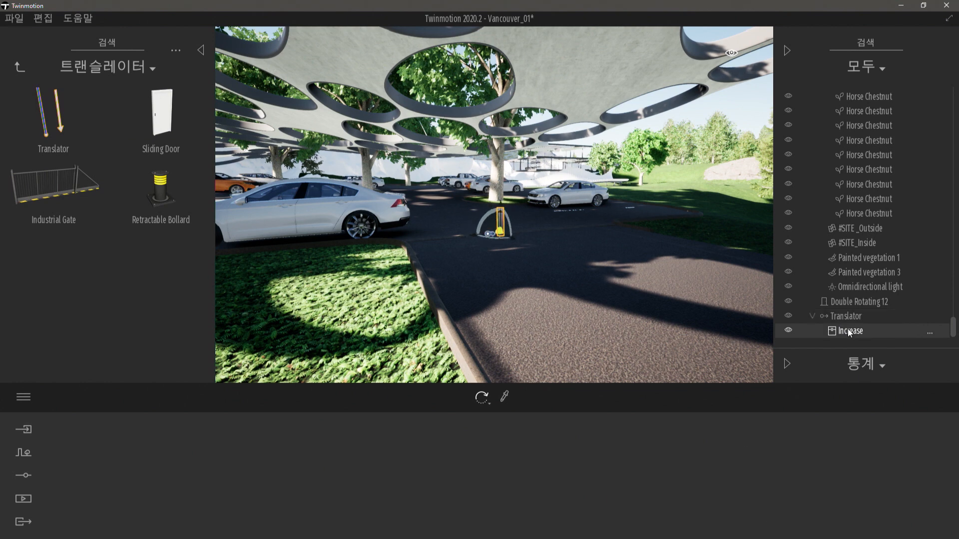
pyautogui.click(841, 320)
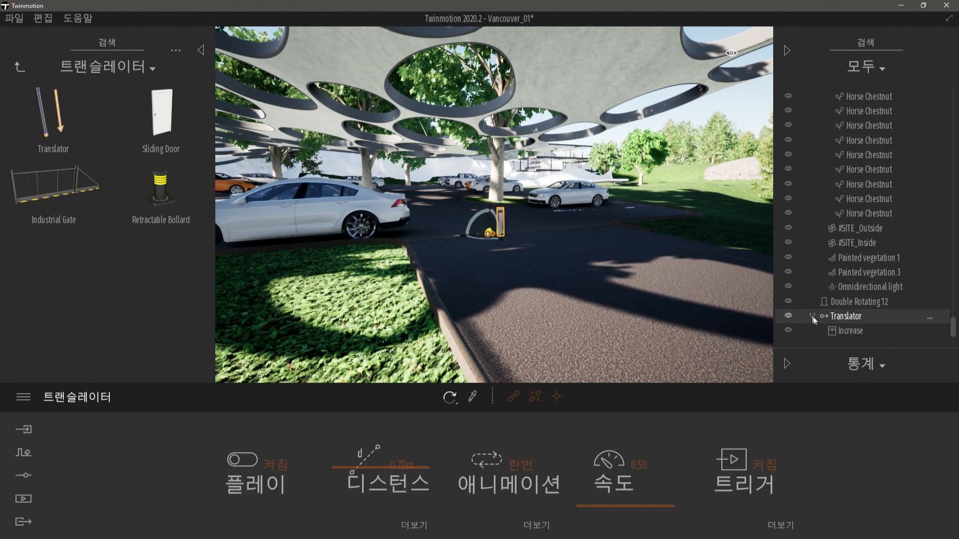
# Copy the Translator with its bollard across the driveway as two instances (인스턴스) at a spacing of about 1.64 m
pyautogui.moveTo(612, 228); pyautogui.dragTo(579, 279, button='right')
pyautogui.press('w')
pyautogui.press('w')
pyautogui.press('e')
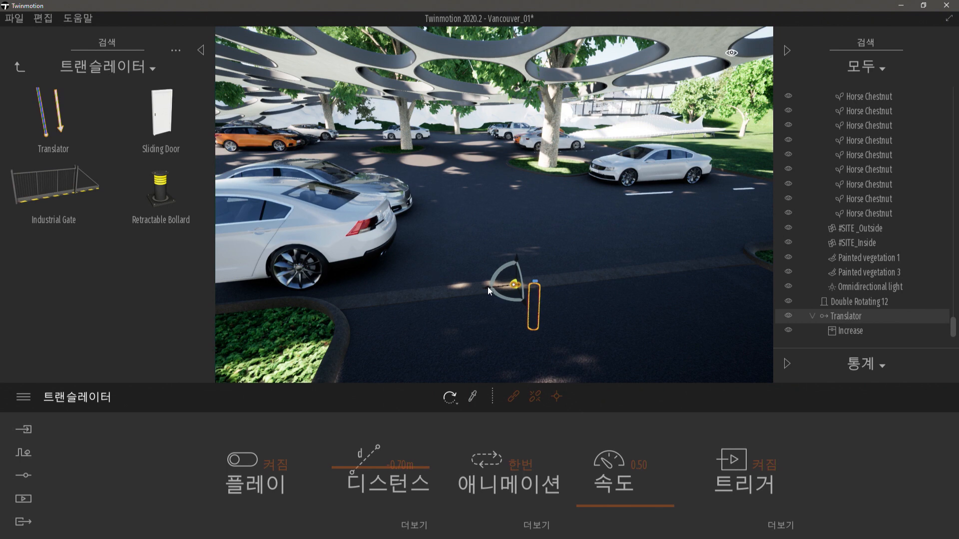
pyautogui.moveTo(488, 287); pyautogui.dragTo(614, 289)
pyautogui.click(518, 270)
pyautogui.click(451, 340)
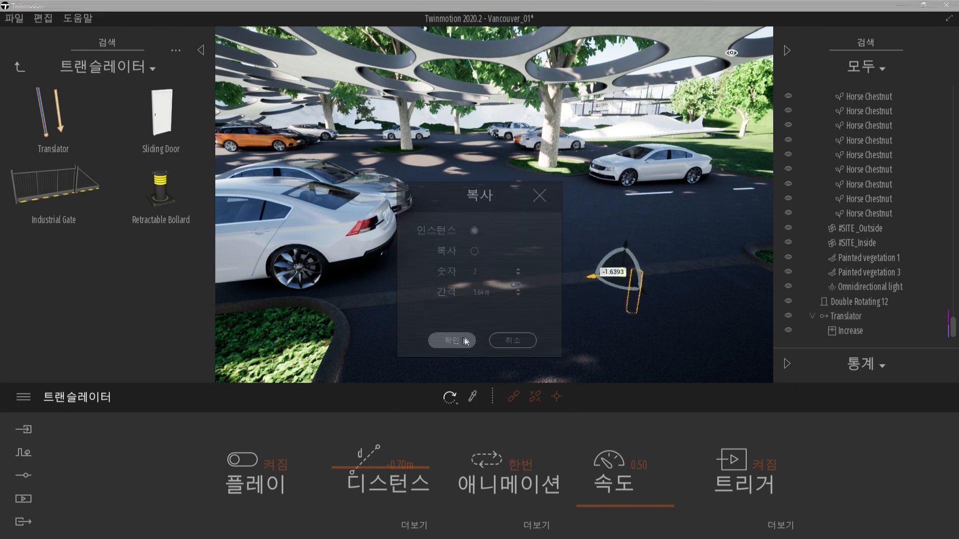
# Select all three Translators and move them together about 1.13 m along the driveway entrance line
pyautogui.click(846, 257)
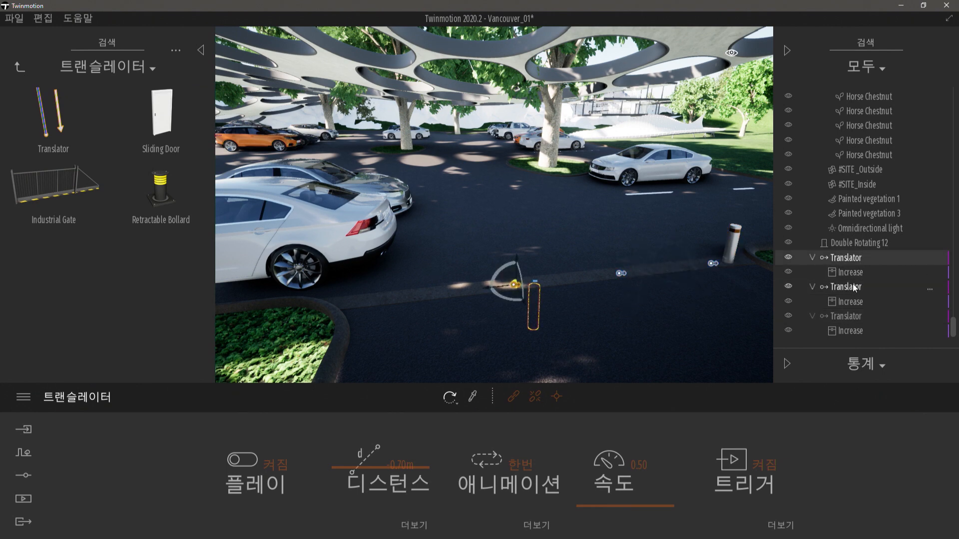
pyautogui.keyDown('ctrl'); pyautogui.click(846, 287); pyautogui.keyUp('ctrl')
pyautogui.keyDown('ctrl'); pyautogui.click(846, 317); pyautogui.keyUp('ctrl')
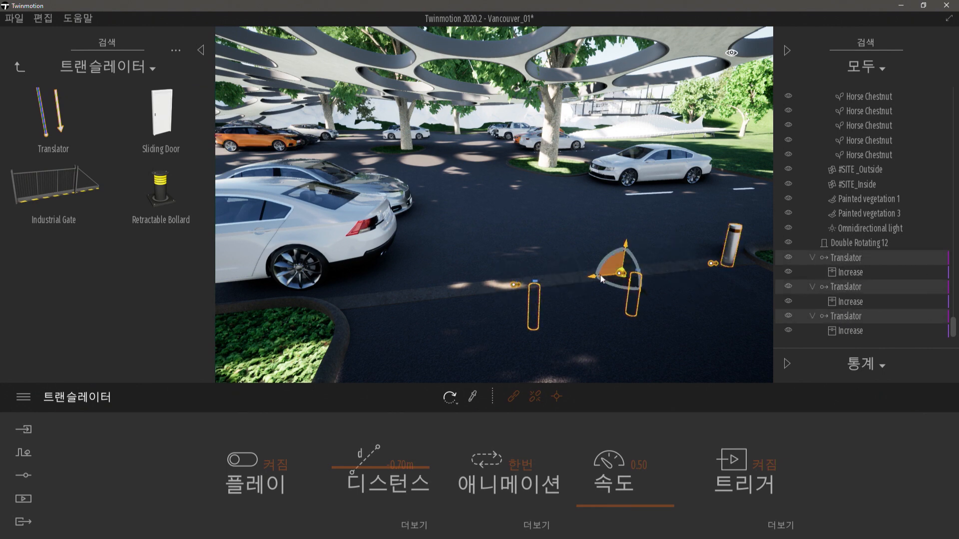
pyautogui.moveTo(543, 283); pyautogui.dragTo(508, 284)
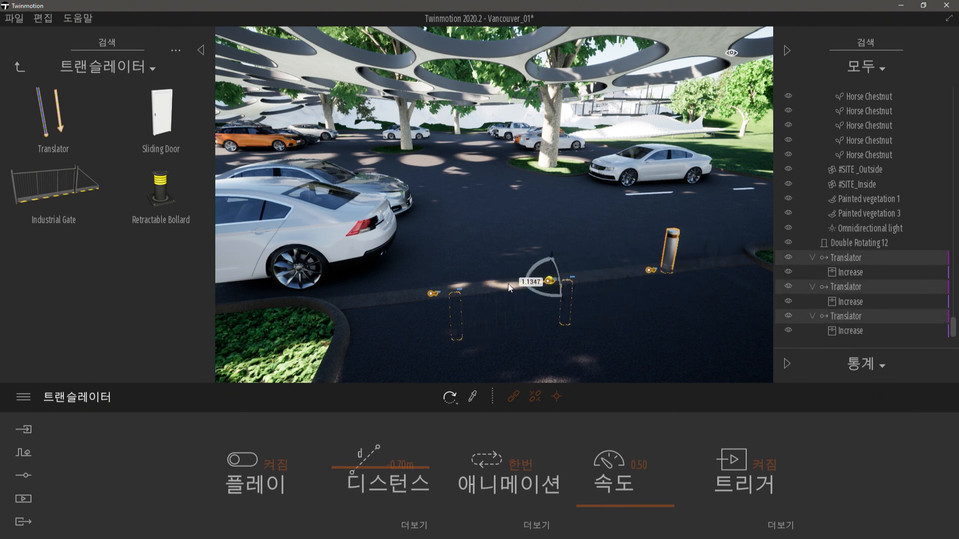
# Reselect the three Translators from a frontal view of the driveway and adjust their sideways position between the curbs
pyautogui.moveTo(508, 283); pyautogui.dragTo(464, 271, button='right')
pyautogui.press('d')
pyautogui.press('s')
pyautogui.click(558, 194)
pyautogui.moveTo(558, 214); pyautogui.dragTo(561, 176, button='right')
pyautogui.press('q')
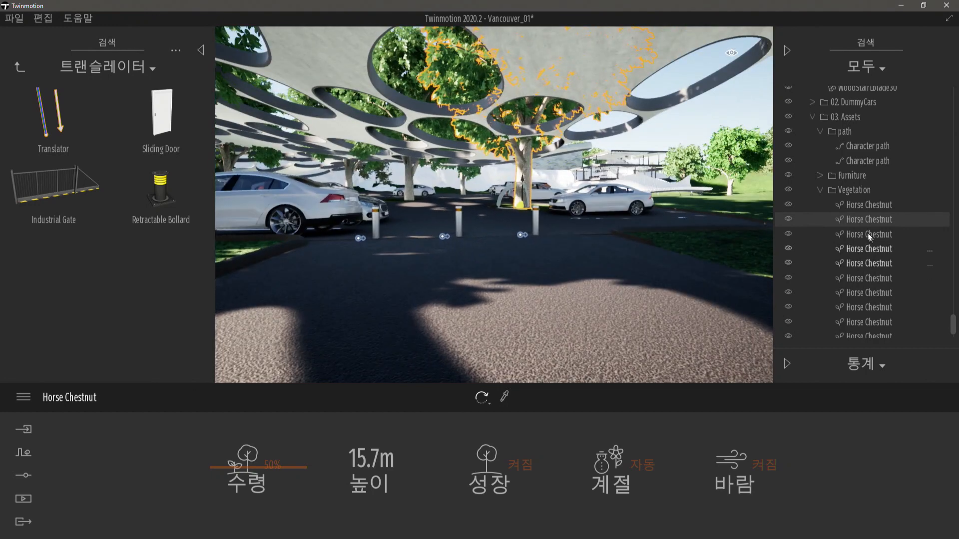
pyautogui.scroll(-5, 861, 265)
pyautogui.scroll(-3, 858, 275)
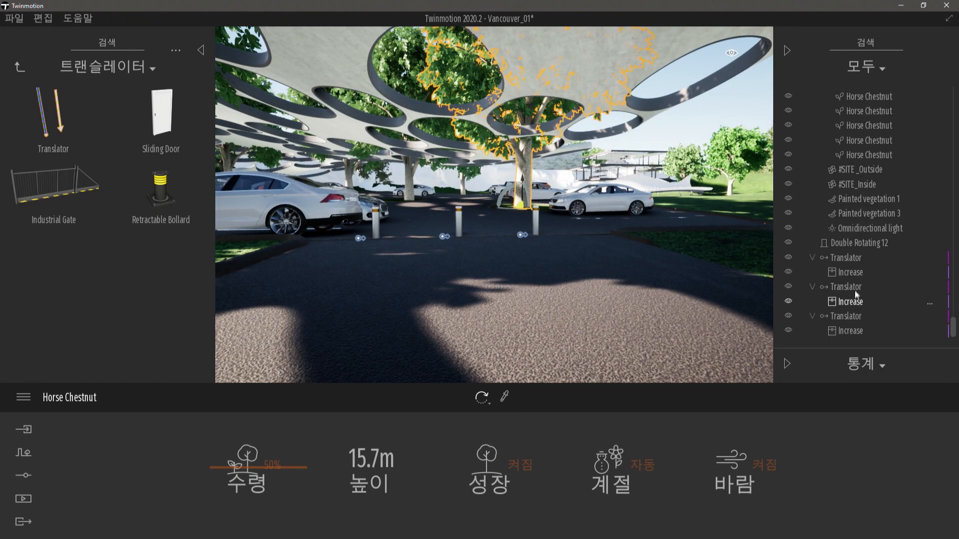
pyautogui.click(845, 286)
pyautogui.keyDown('ctrl'); pyautogui.click(846, 316); pyautogui.keyUp('ctrl')
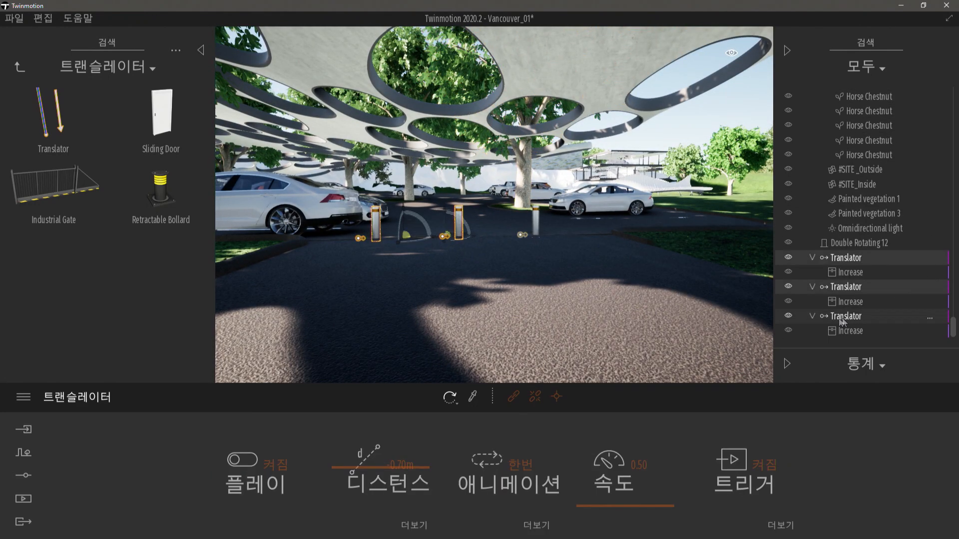
pyautogui.moveTo(472, 236); pyautogui.dragTo(535, 286)
# Deselect everything and test the triggers of all three bollards by approaching them and backing away
pyautogui.click(678, 304)
pyautogui.press('a')
pyautogui.moveTo(678, 304); pyautogui.dragTo(693, 302, button='right')
pyautogui.press('Escape')
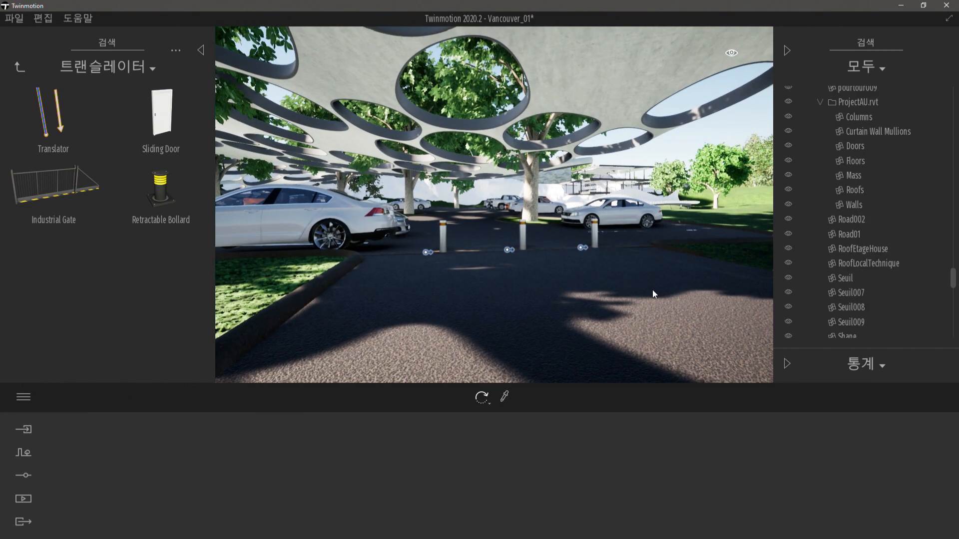
pyautogui.press('s')
pyautogui.press('w')
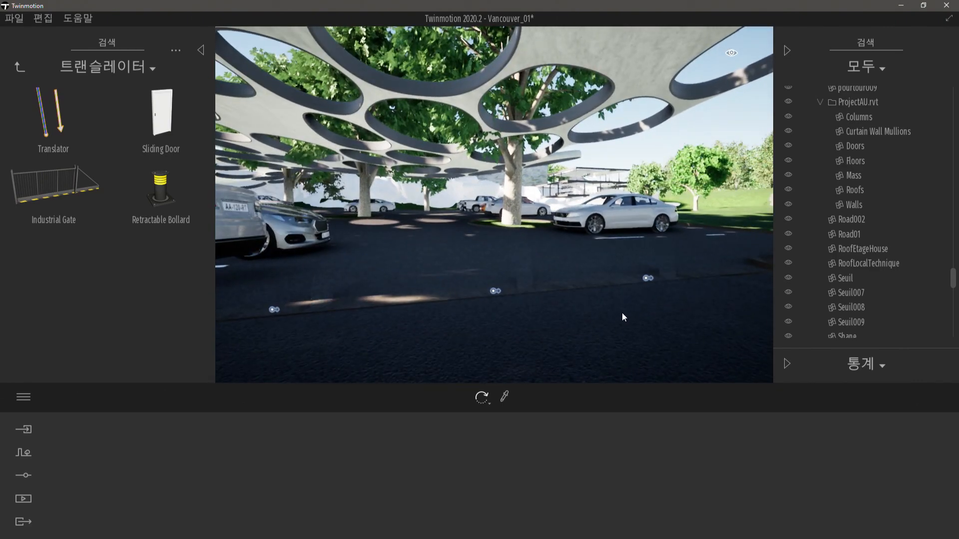
pyautogui.press('s')
pyautogui.press('s')
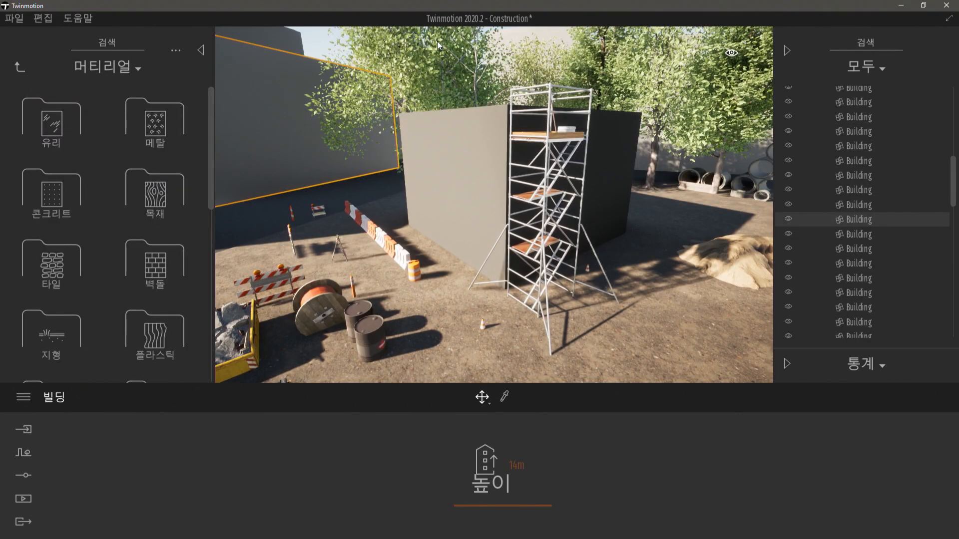
# Deselect the building in the Construction project and create a new phasing (페이징) among its media
pyautogui.click(437, 41)
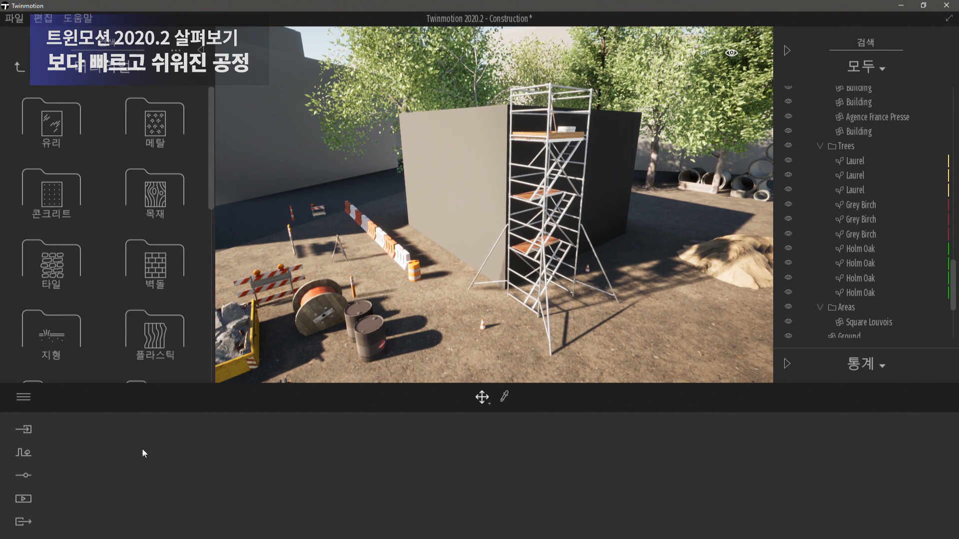
pyautogui.click(26, 498)
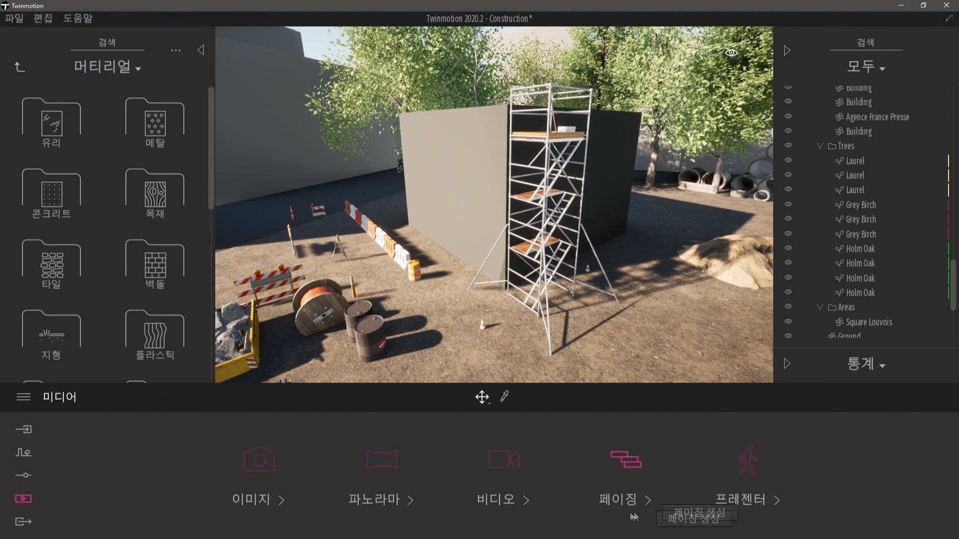
pyautogui.click(625, 468)
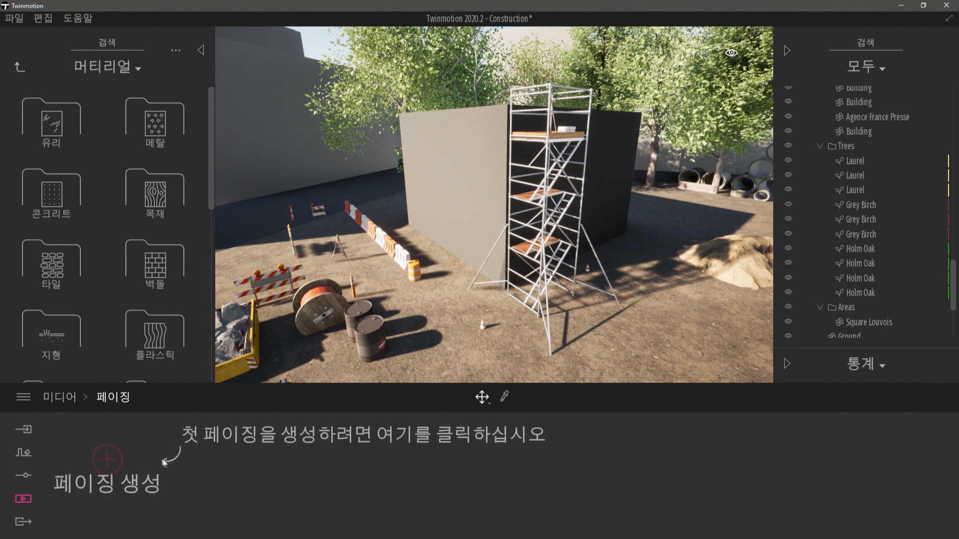
pyautogui.click(102, 456)
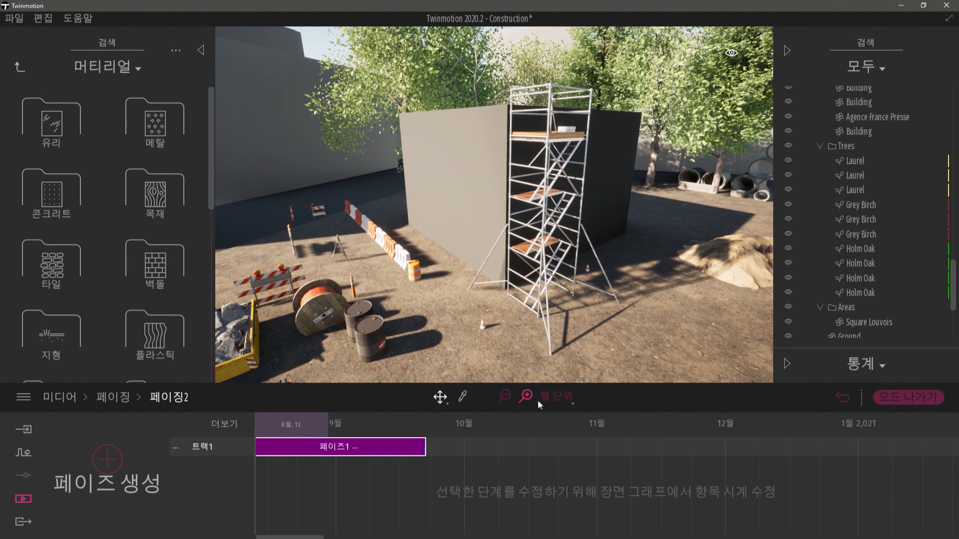
# Zoom the phasing timeline out through the yearly scales to 3년 단위
pyautogui.click(553, 398)
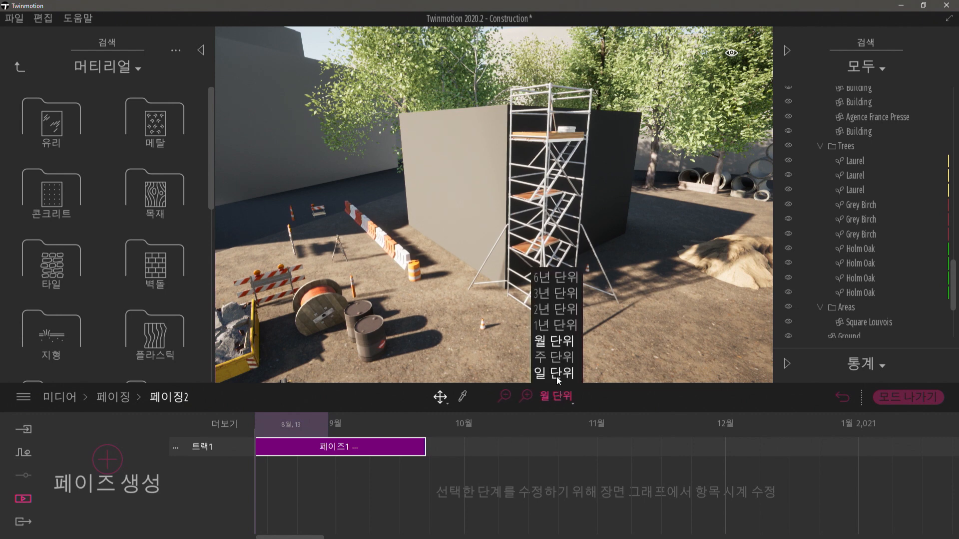
pyautogui.click(508, 399)
pyautogui.click(558, 398)
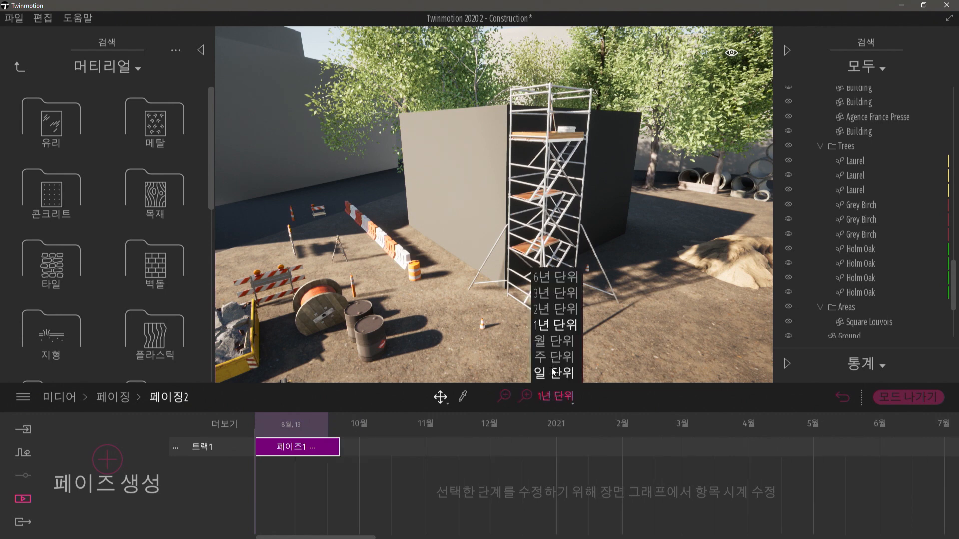
pyautogui.click(505, 398)
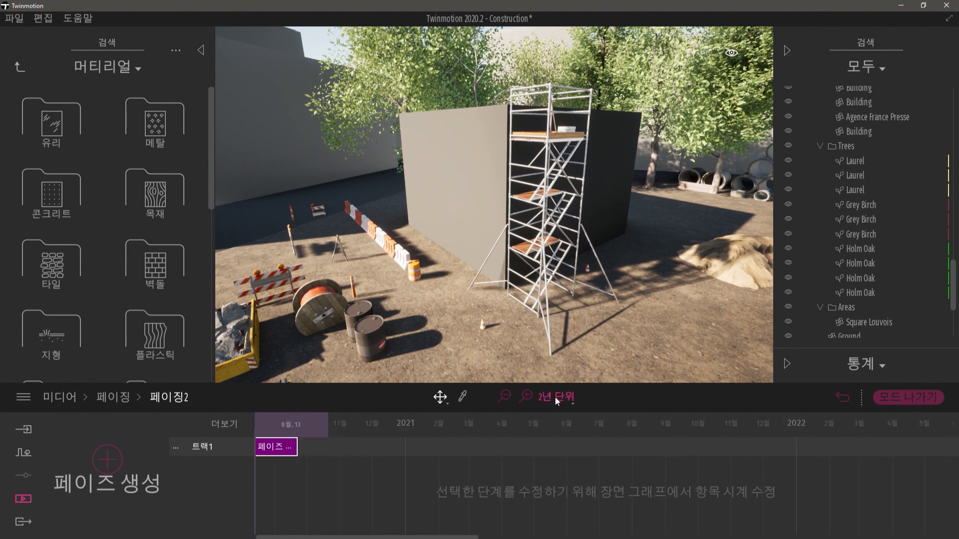
pyautogui.click(506, 398)
pyautogui.click(505, 398)
pyautogui.moveTo(556, 397)
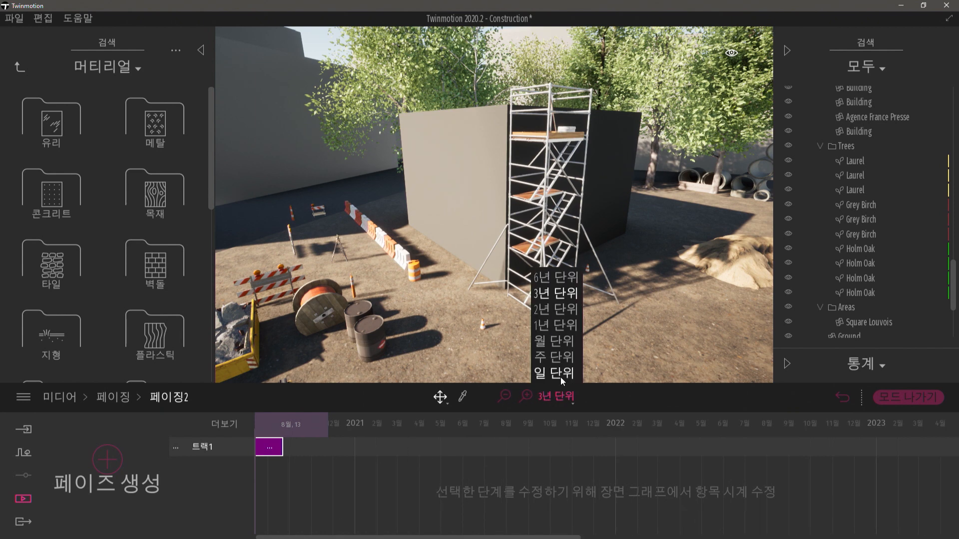
# Zoom the timeline back in and set its scale to 일 단위 (days)
pyautogui.click(531, 398)
pyautogui.click(530, 397)
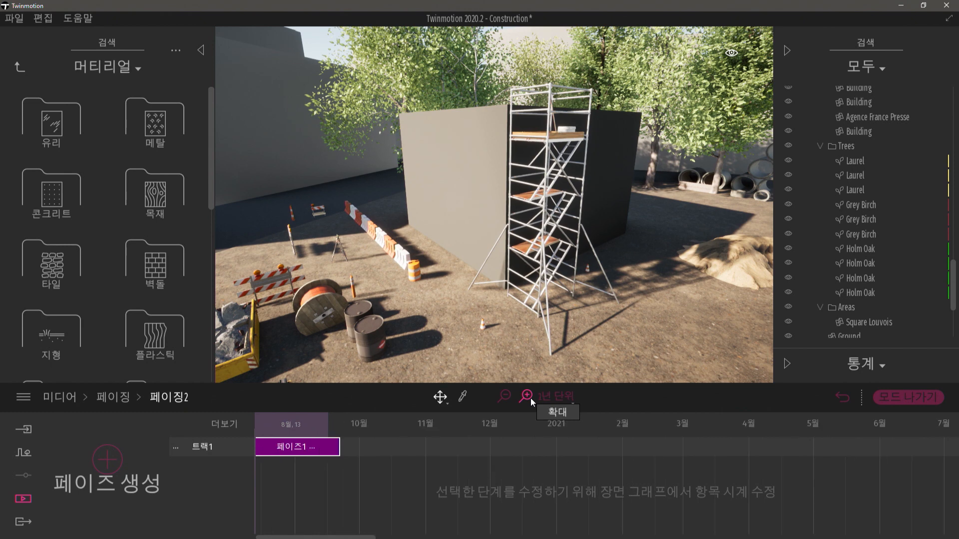
pyautogui.click(530, 398)
pyautogui.moveTo(550, 396)
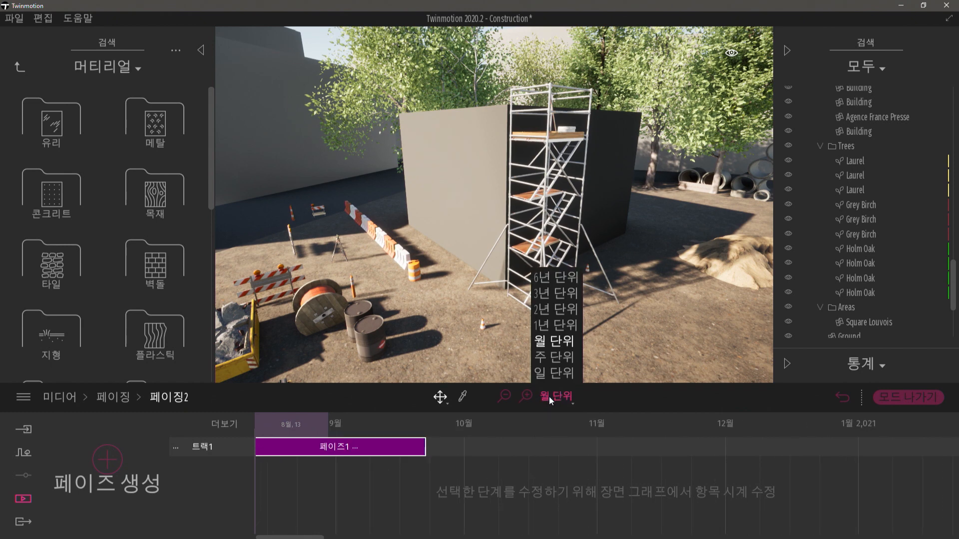
pyautogui.click(560, 373)
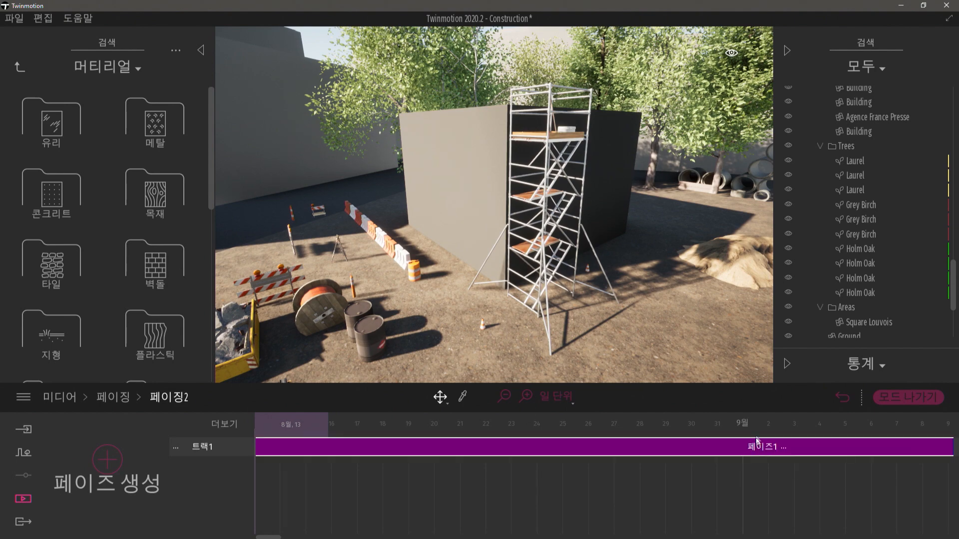
# Shorten 페이즈1 on 트랙1 so it ends at the August 15 mark, scrubbing the timeline around it to check its range
pyautogui.moveTo(868, 425)
pyautogui.mouseDown()
pyautogui.moveTo(907, 425)
pyautogui.moveTo(239, 415)
pyautogui.moveTo(865, 424)
pyautogui.moveTo(269, 424)
pyautogui.mouseUp()
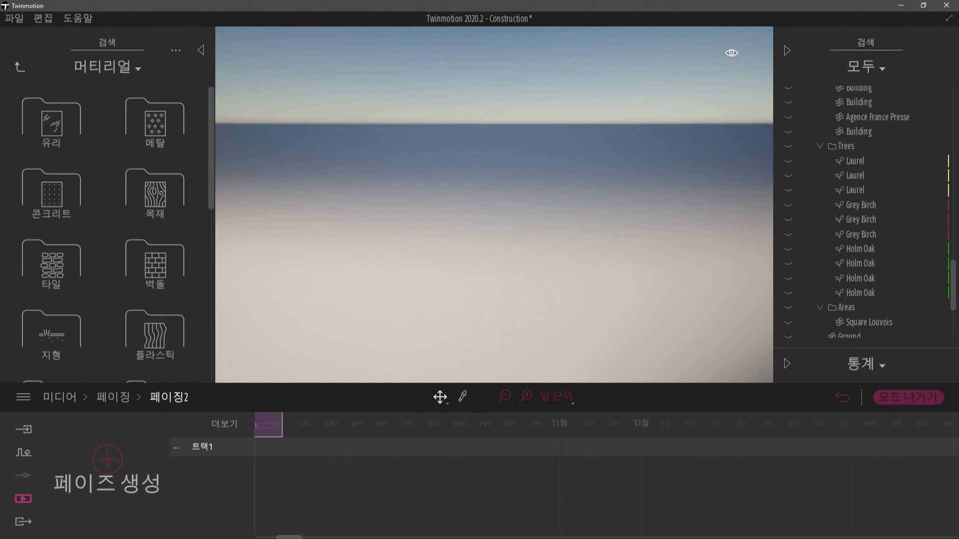
pyautogui.moveTo(292, 537); pyautogui.dragTo(277, 538)
pyautogui.click(544, 447)
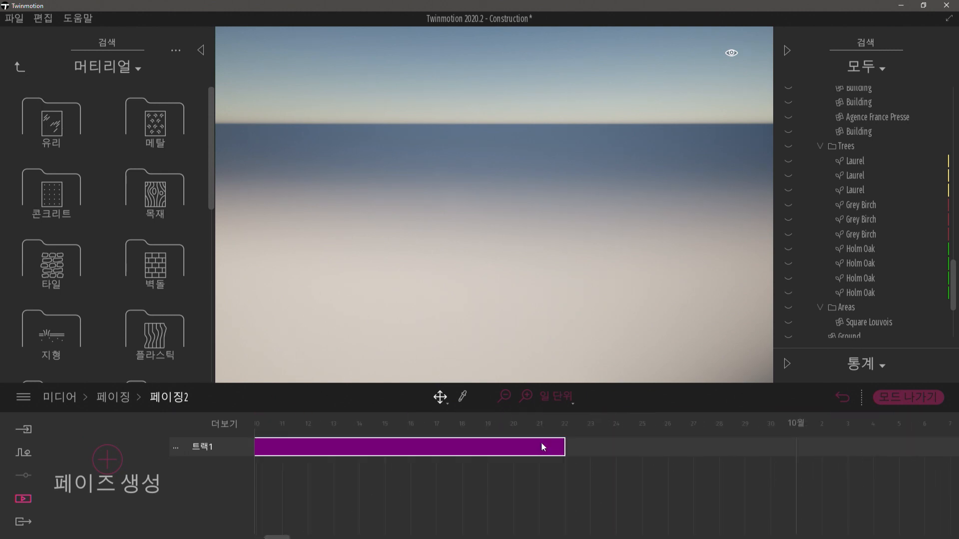
pyautogui.moveTo(565, 447); pyautogui.dragTo(356, 450)
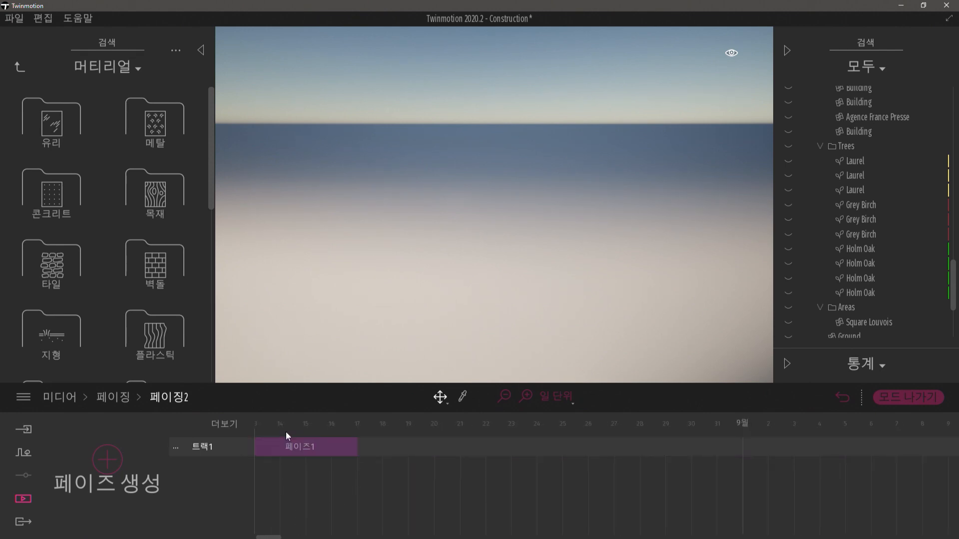
pyautogui.moveTo(285, 432); pyautogui.dragTo(210, 431)
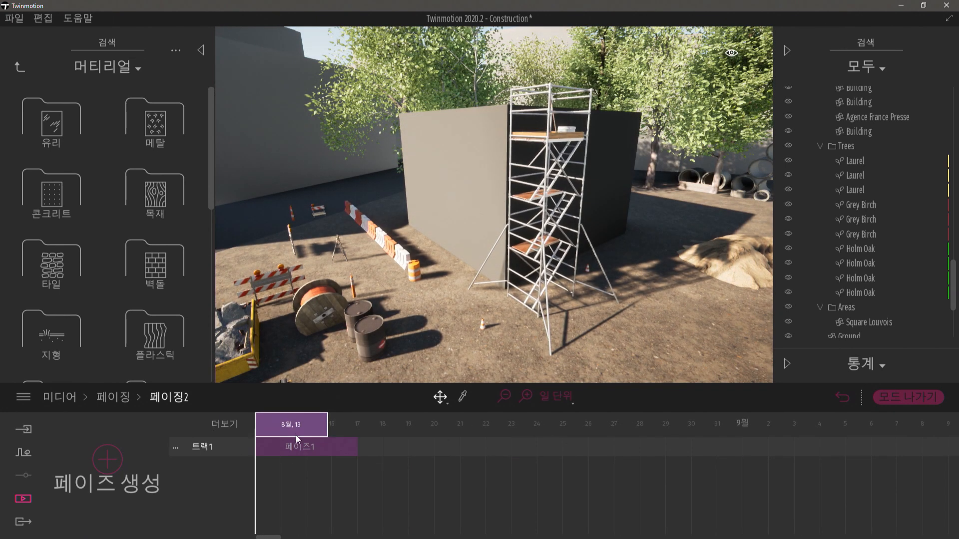
pyautogui.moveTo(286, 428); pyautogui.dragTo(305, 429)
pyautogui.moveTo(312, 464); pyautogui.dragTo(256, 464)
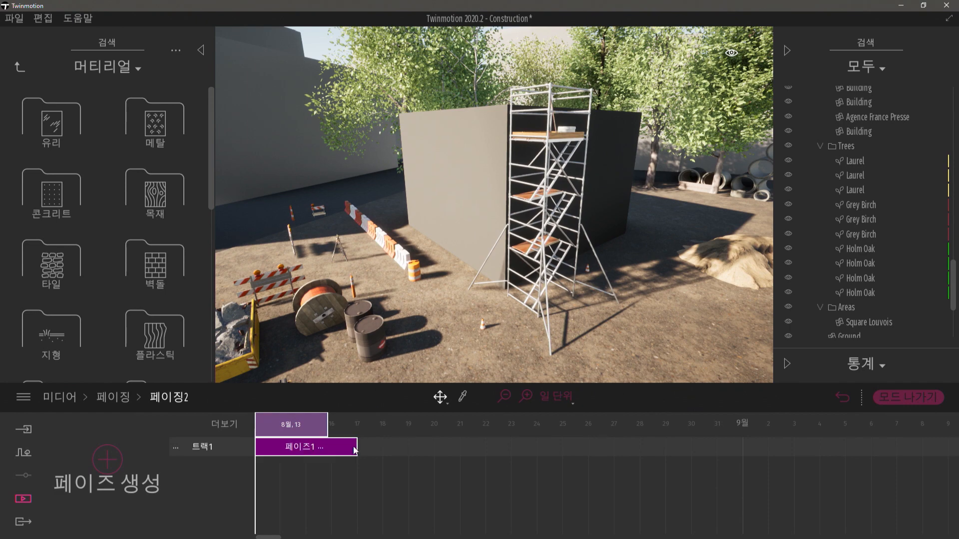
pyautogui.moveTo(356, 447); pyautogui.dragTo(302, 449)
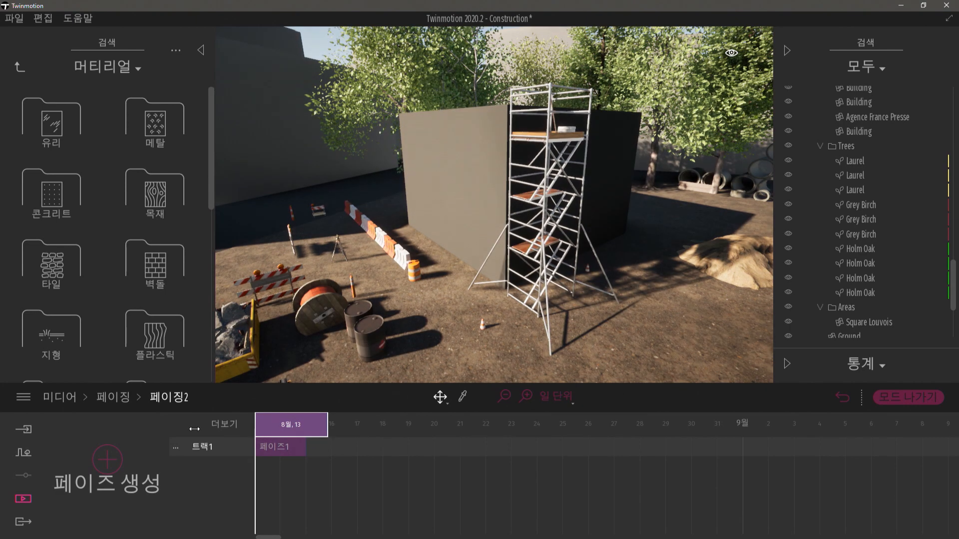
# Undo a newly created phase, duplicate 트랙1 by copy and paste, and place the copied phase directly after 페이즈1 on 트랙1
pyautogui.click(107, 460)
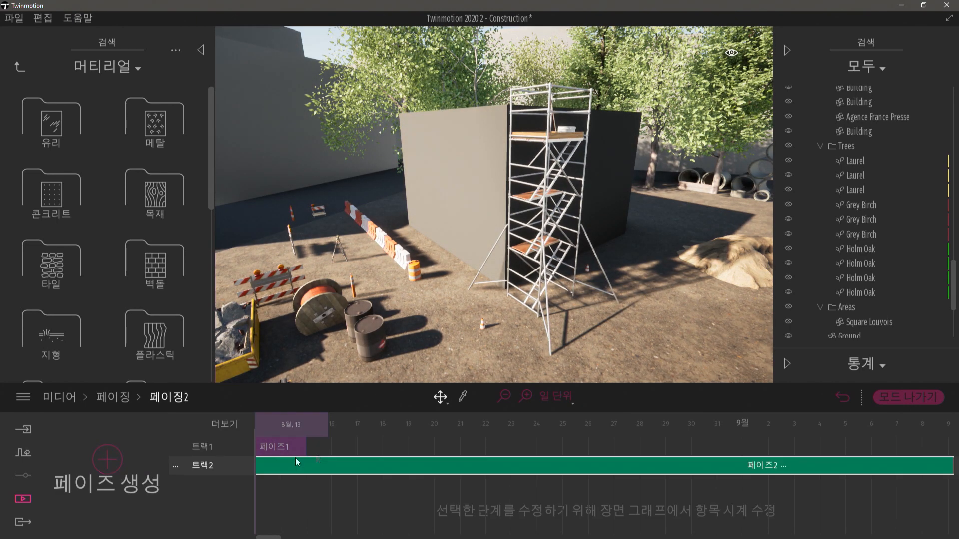
pyautogui.hotkey('ctrl', 'z')
pyautogui.click(274, 454)
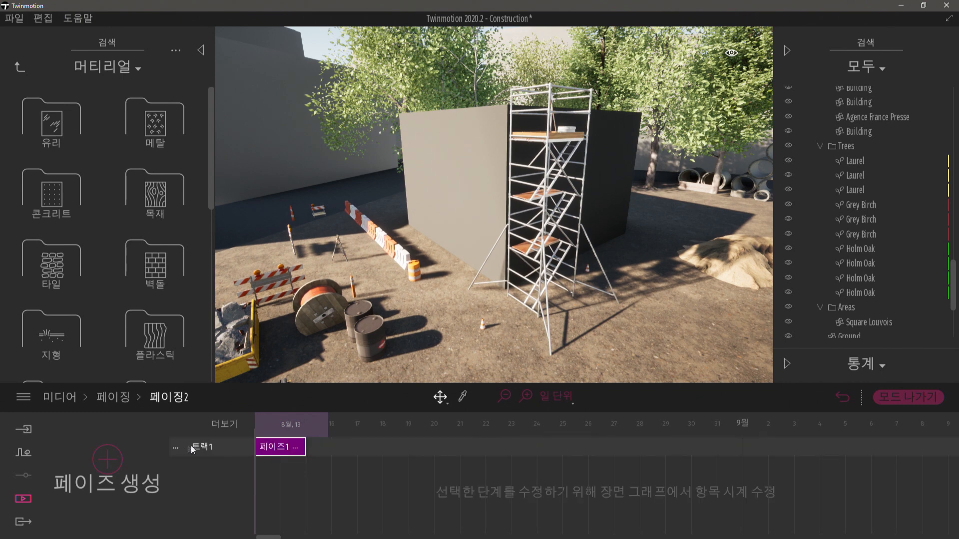
pyautogui.click(175, 446)
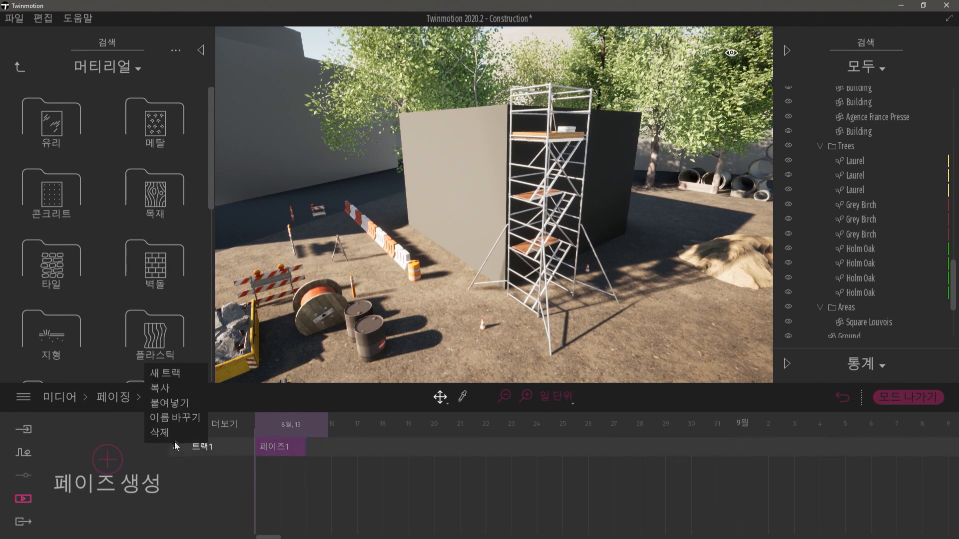
pyautogui.click(173, 391)
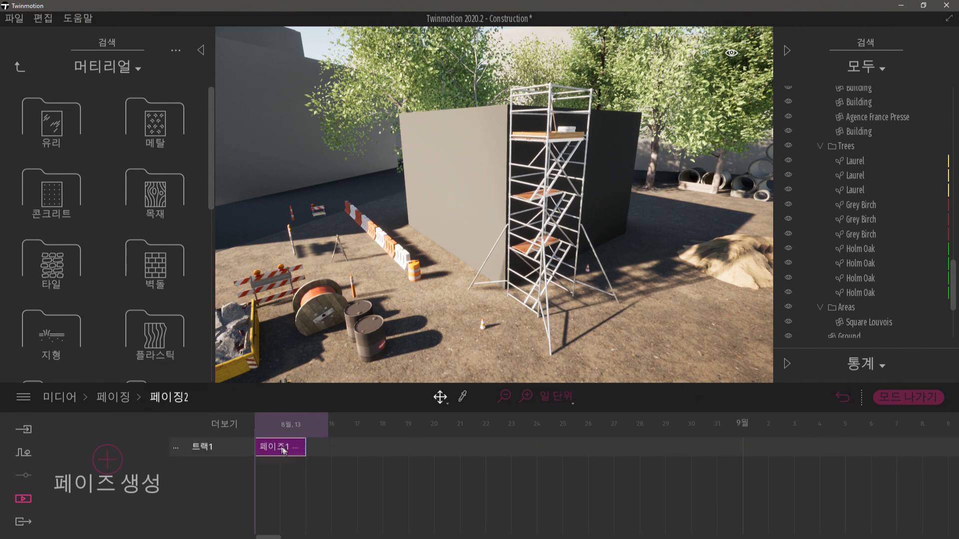
pyautogui.click(175, 447)
pyautogui.click(202, 405)
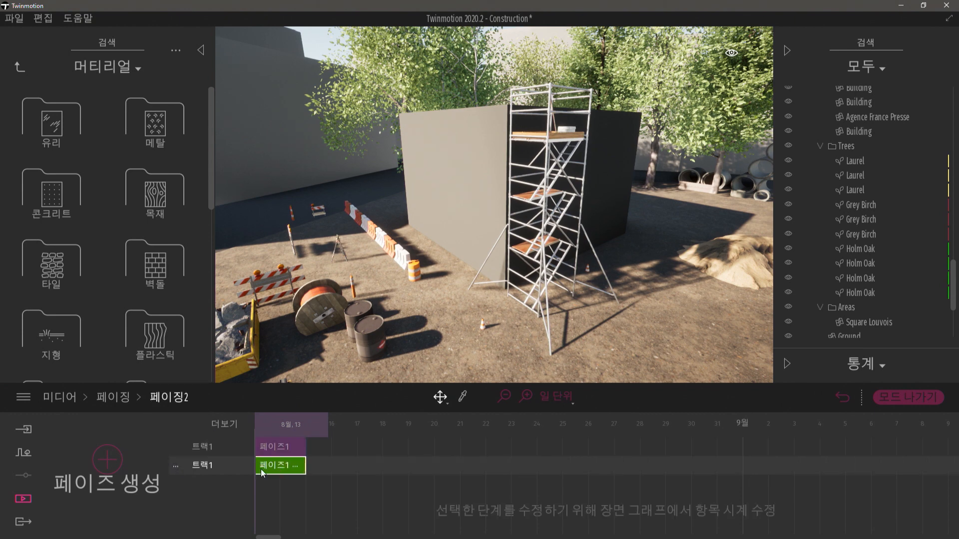
pyautogui.moveTo(261, 469); pyautogui.dragTo(334, 451)
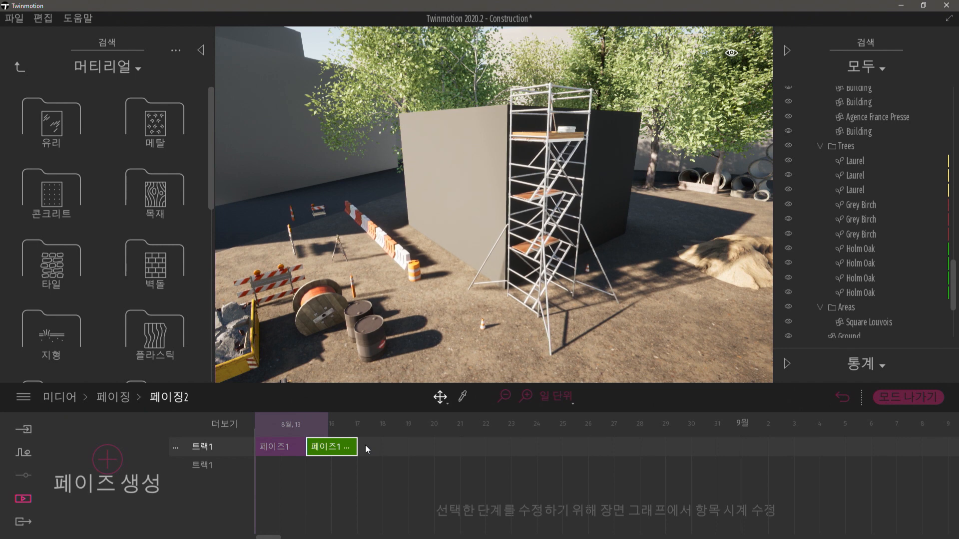
# Locate the scaffold in the scene graph, show the second 비계01 in the green phase, and scrub to August 15 to check it
pyautogui.click(563, 255)
pyautogui.scroll(-1, 824, 311)
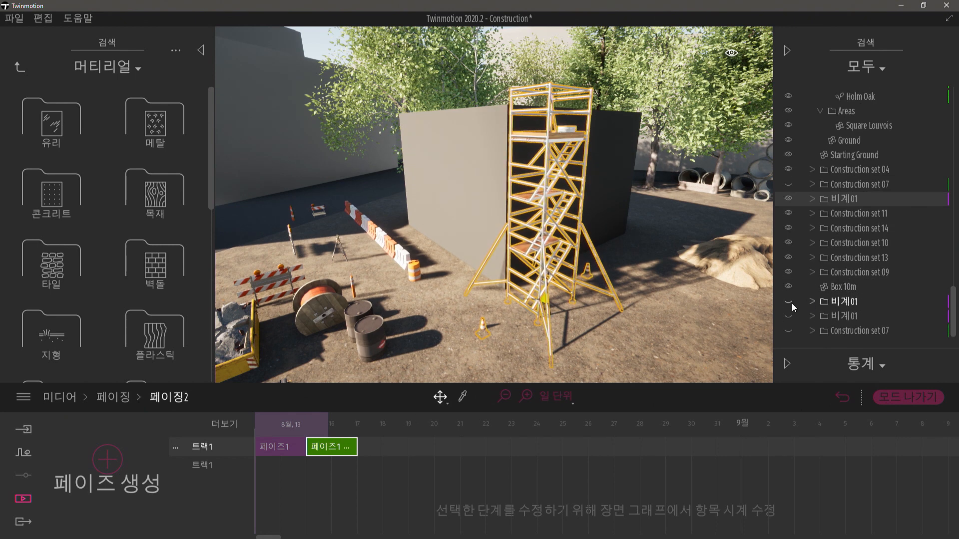
pyautogui.click(295, 449)
pyautogui.rightClick(296, 448)
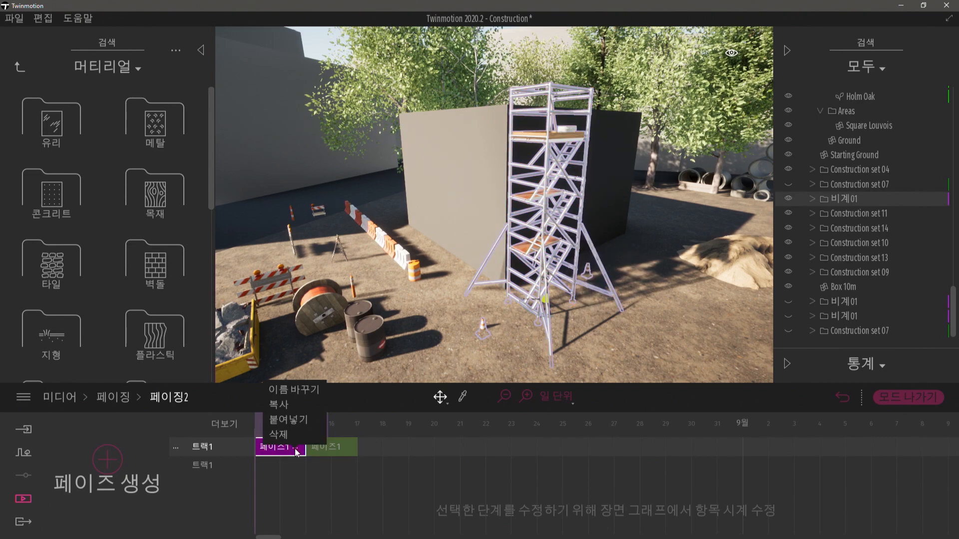
pyautogui.click(290, 489)
pyautogui.moveTo(293, 432)
pyautogui.mouseDown()
pyautogui.moveTo(347, 425)
pyautogui.moveTo(294, 424)
pyautogui.moveTo(372, 424)
pyautogui.moveTo(294, 425)
pyautogui.moveTo(334, 425)
pyautogui.moveTo(308, 425)
pyautogui.mouseUp()
# Copy the green phase and place the pasted copy directly after it on 트랙1, starting at August 17
pyautogui.rightClick(348, 452)
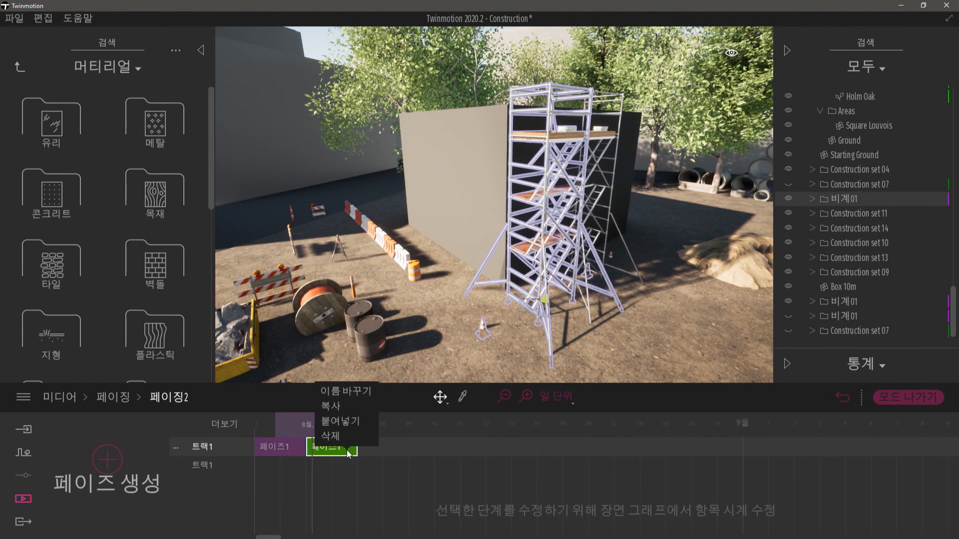
pyautogui.click(345, 410)
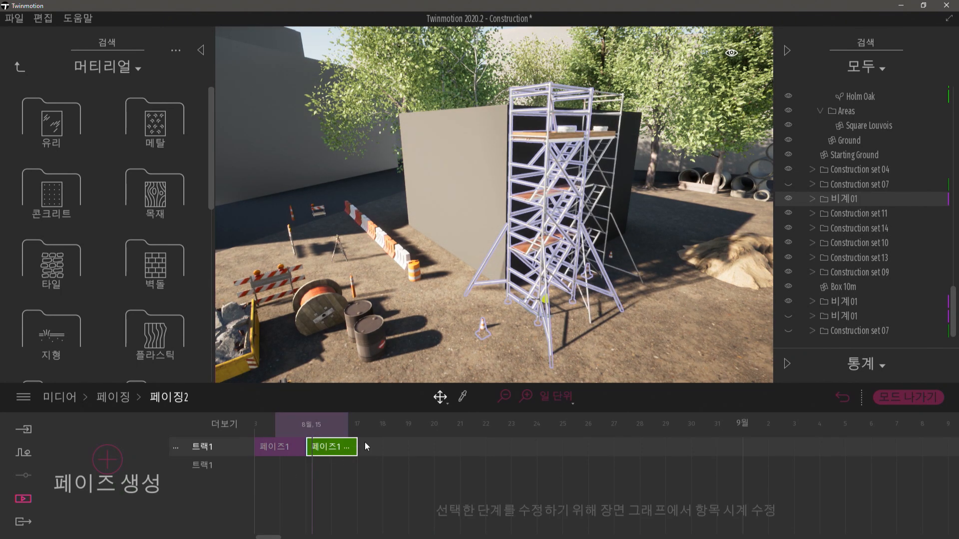
pyautogui.hotkey('ctrl', 'v')
pyautogui.moveTo(344, 465)
pyautogui.mouseDown()
pyautogui.moveTo(373, 464)
pyautogui.moveTo(383, 441)
pyautogui.moveTo(389, 448)
pyautogui.mouseUp()
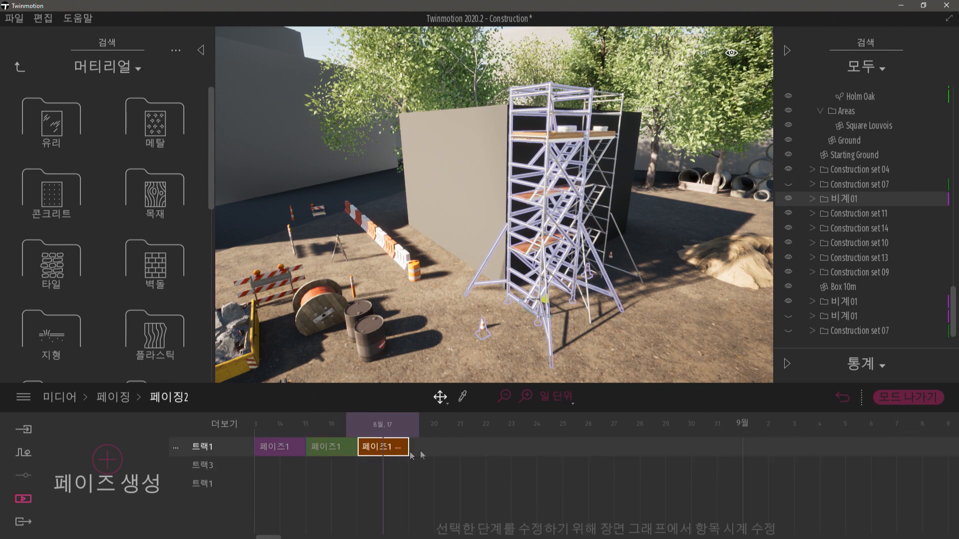
# Show the third 비계01 scaffold in the orange phase and scrub through the three phases to compare them
pyautogui.click(789, 316)
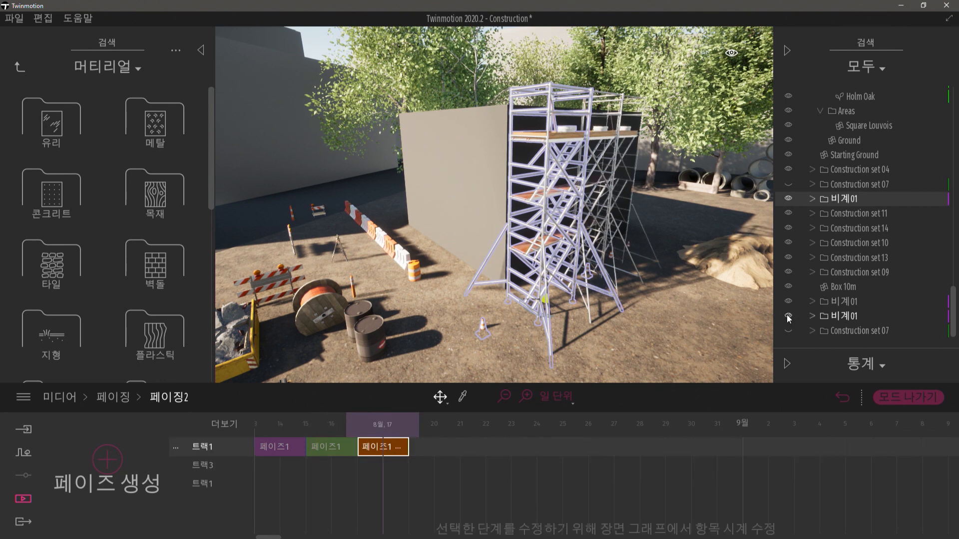
pyautogui.moveTo(348, 423); pyautogui.dragTo(213, 422)
pyautogui.moveTo(306, 432); pyautogui.dragTo(378, 434)
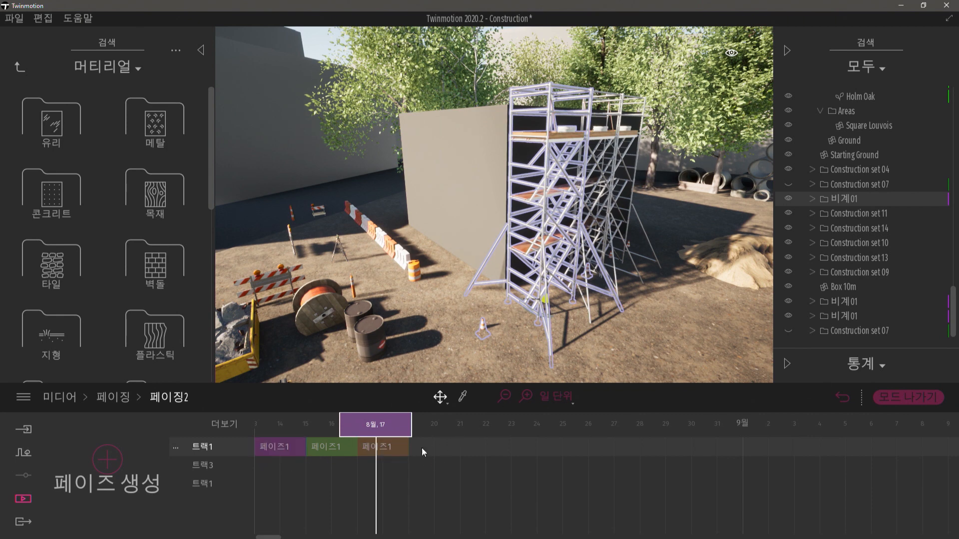
# Paste another copy of the phase at the end of the orange phase and move it onto 트랙1
pyautogui.moveTo(376, 425); pyautogui.dragTo(408, 425)
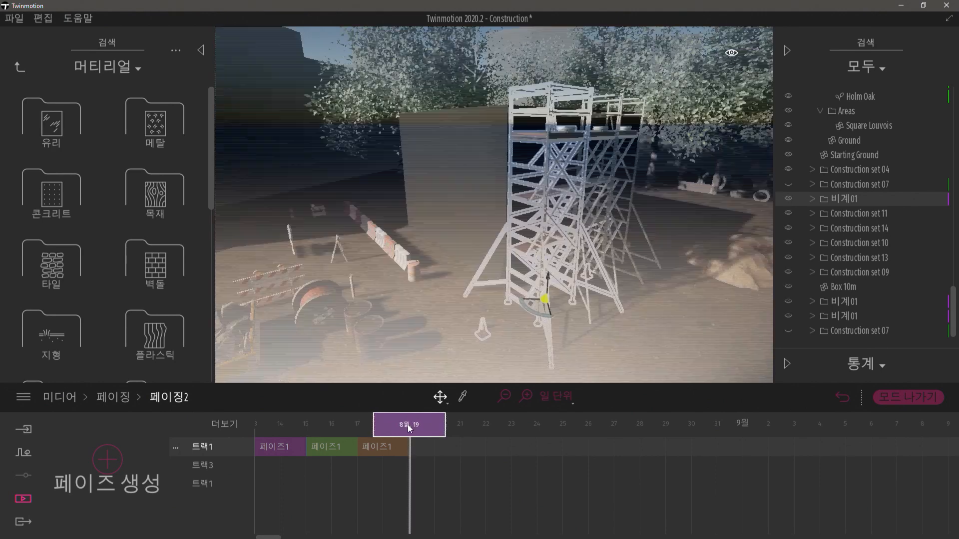
pyautogui.hotkey('ctrl', 'v')
pyautogui.moveTo(425, 456); pyautogui.dragTo(423, 448)
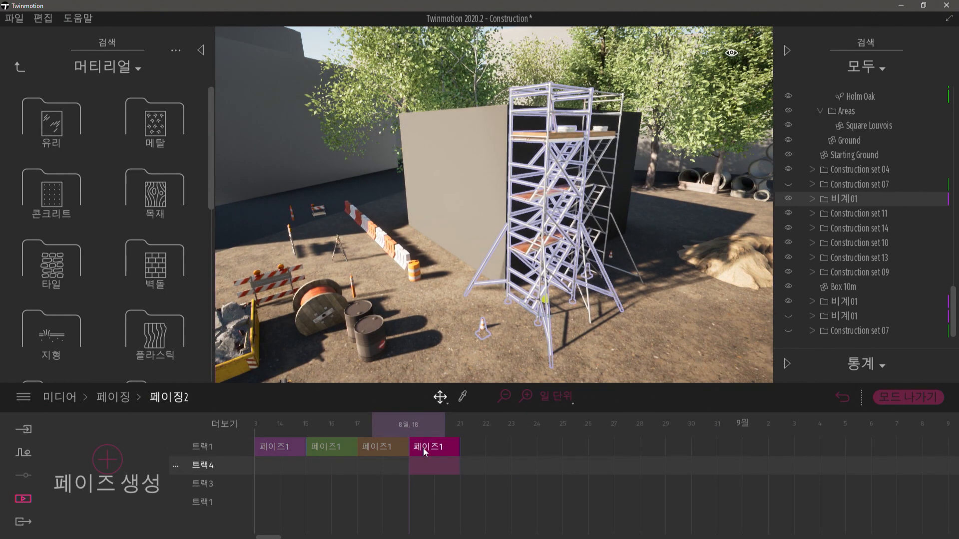
# In the fourth phase show the upper Construction set 07, hide the visible 비계01 scaffolds, and scrub through the timeline to August 20
pyautogui.click(789, 330)
pyautogui.click(791, 330)
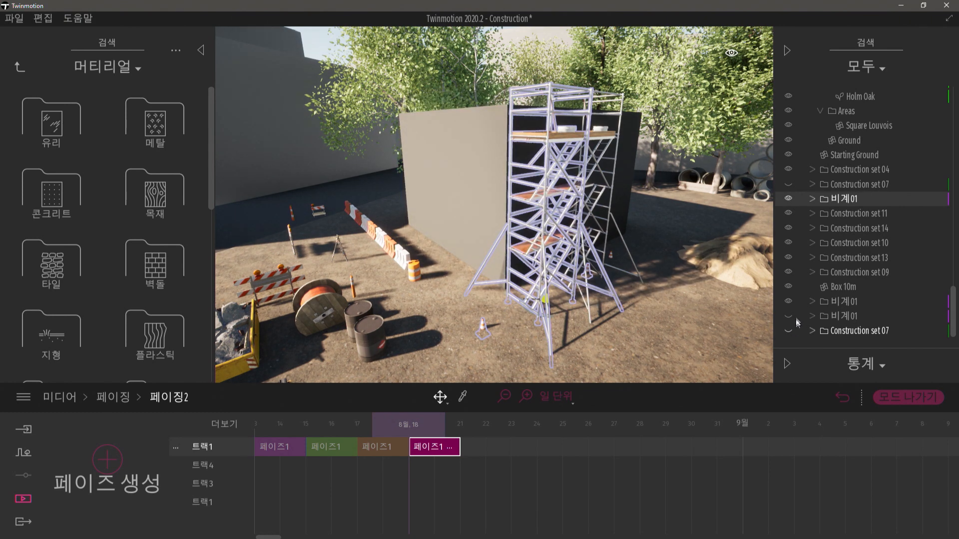
pyautogui.click(788, 185)
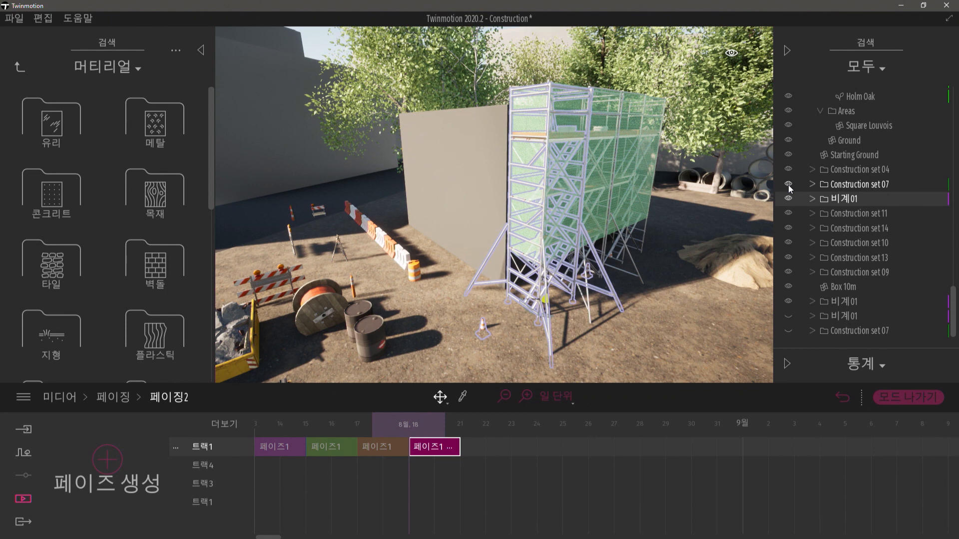
pyautogui.click(789, 198)
pyautogui.click(789, 303)
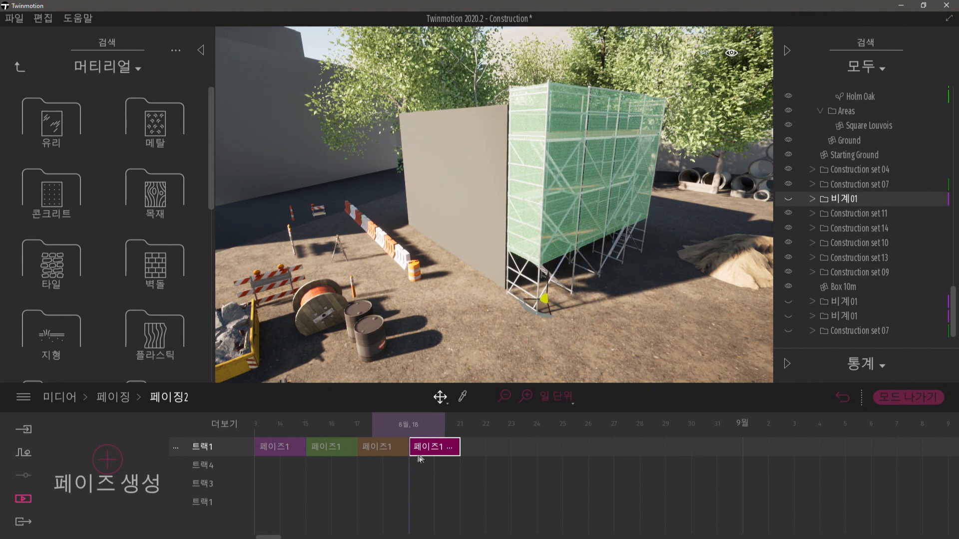
pyautogui.moveTo(379, 425); pyautogui.dragTo(448, 446)
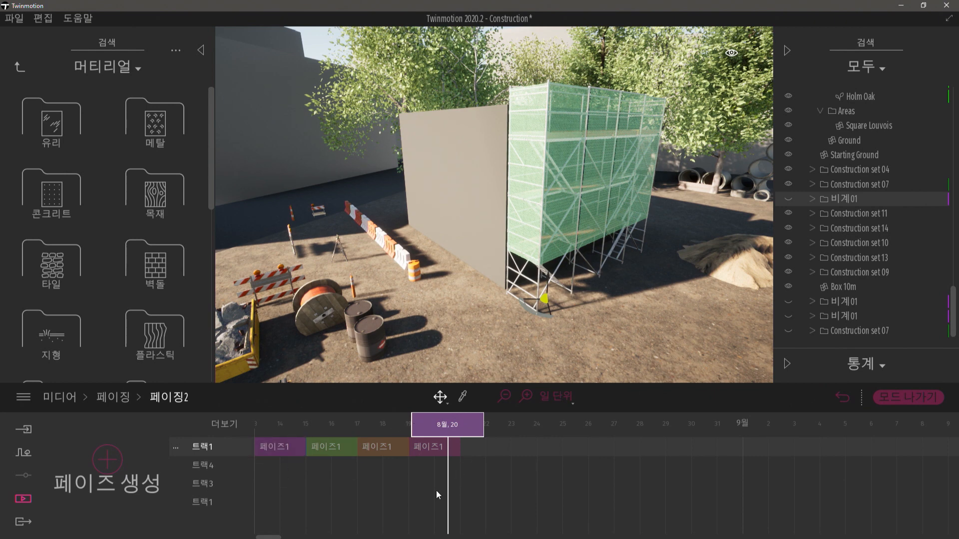
# Create 페이즈5 on a new track and shorten it to run from August 19 to about August 23 beneath the fourth phase
pyautogui.click(106, 458)
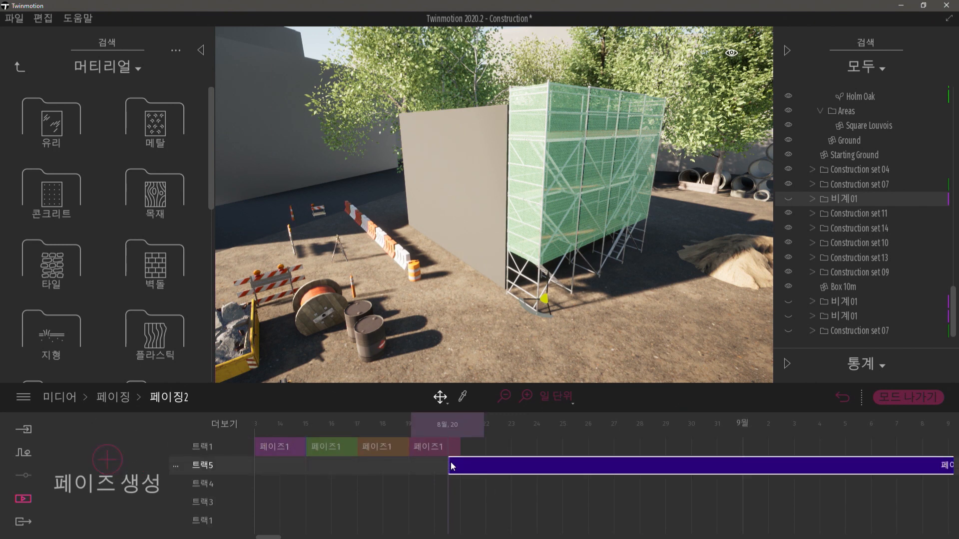
pyautogui.moveTo(468, 471); pyautogui.dragTo(477, 473)
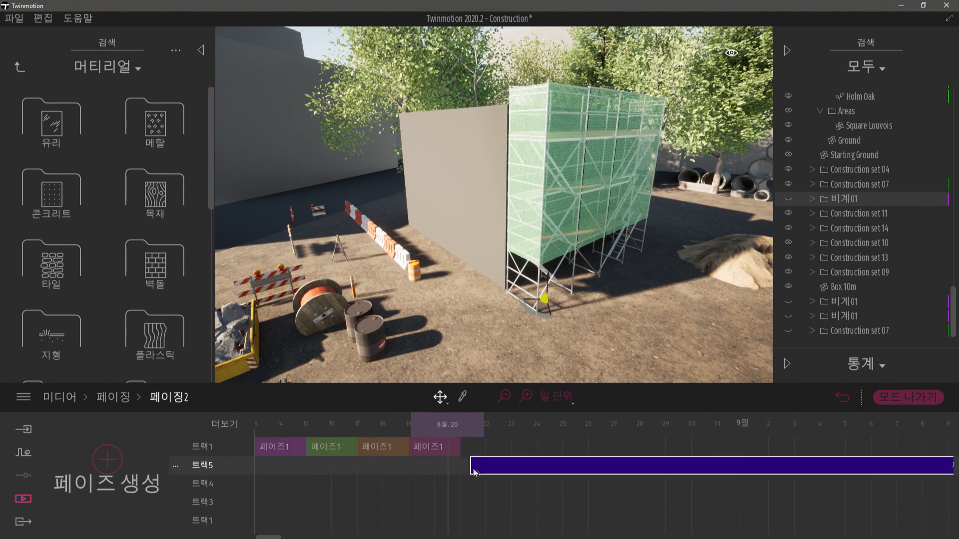
pyautogui.rightClick(498, 475)
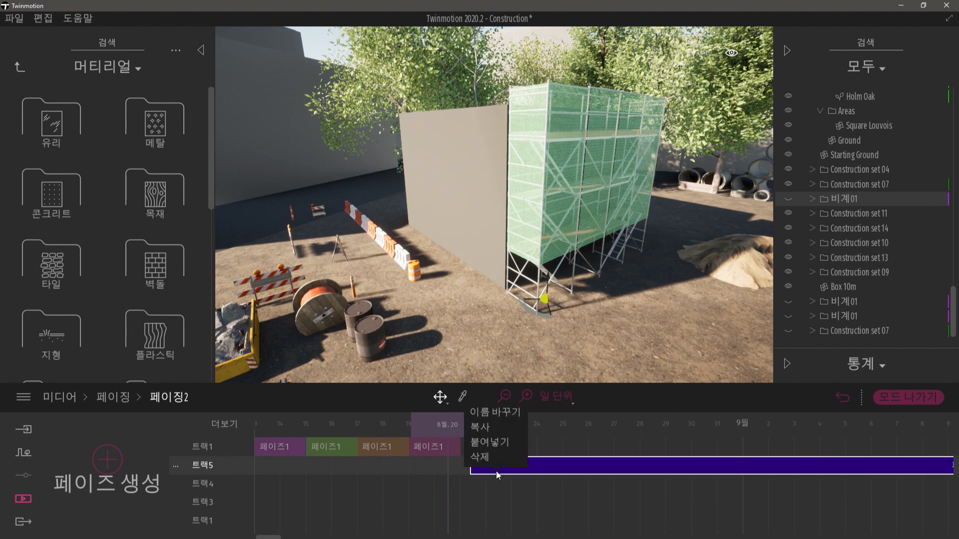
pyautogui.click(617, 469)
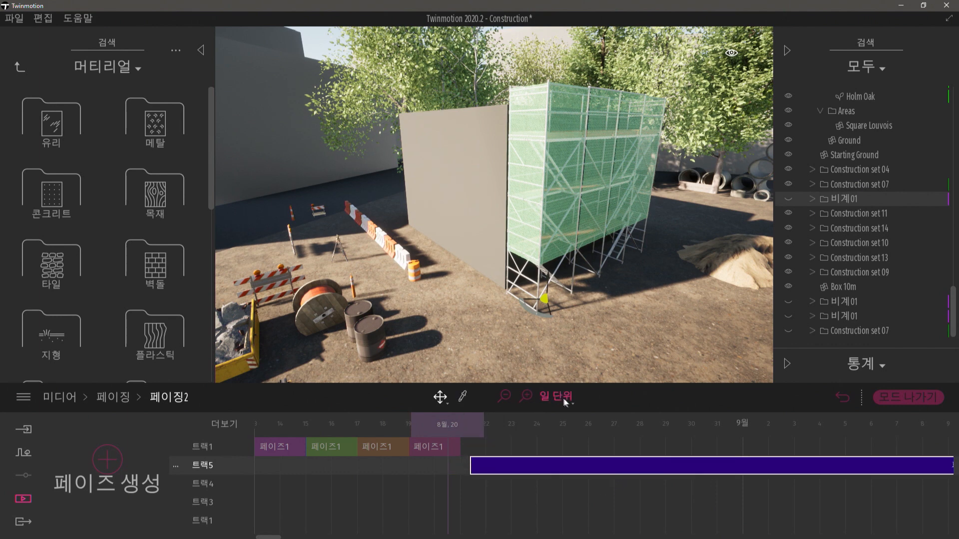
pyautogui.click(507, 397)
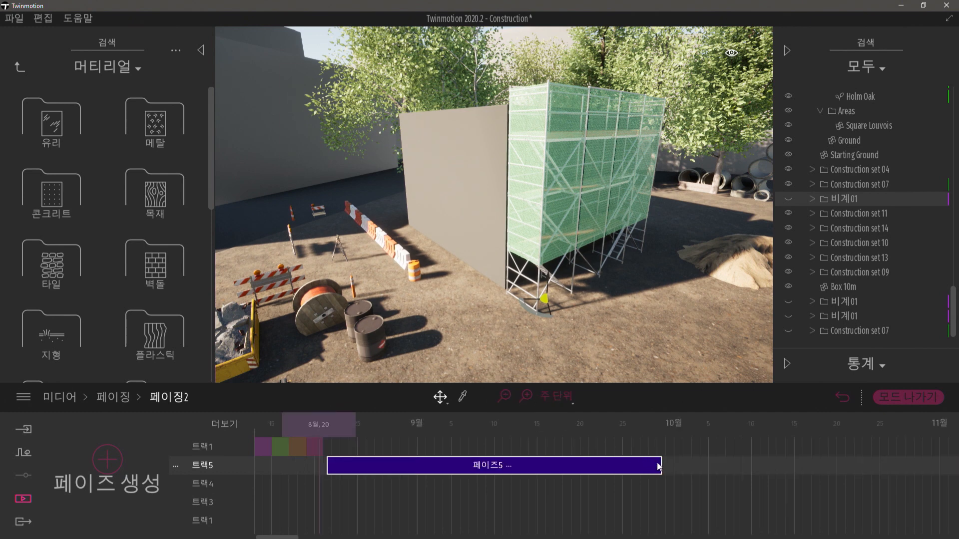
pyautogui.moveTo(662, 468); pyautogui.dragTo(343, 465)
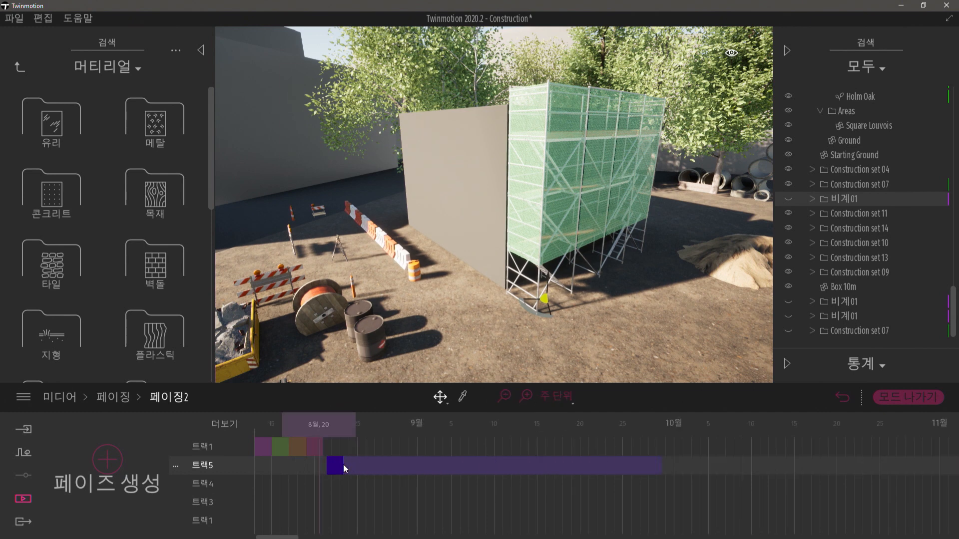
pyautogui.click(528, 397)
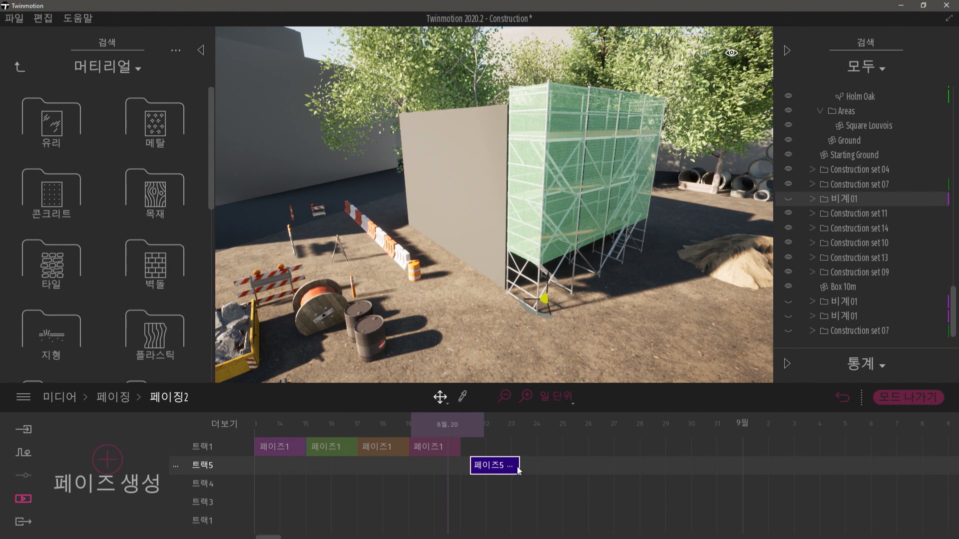
pyautogui.moveTo(521, 470); pyautogui.dragTo(495, 467)
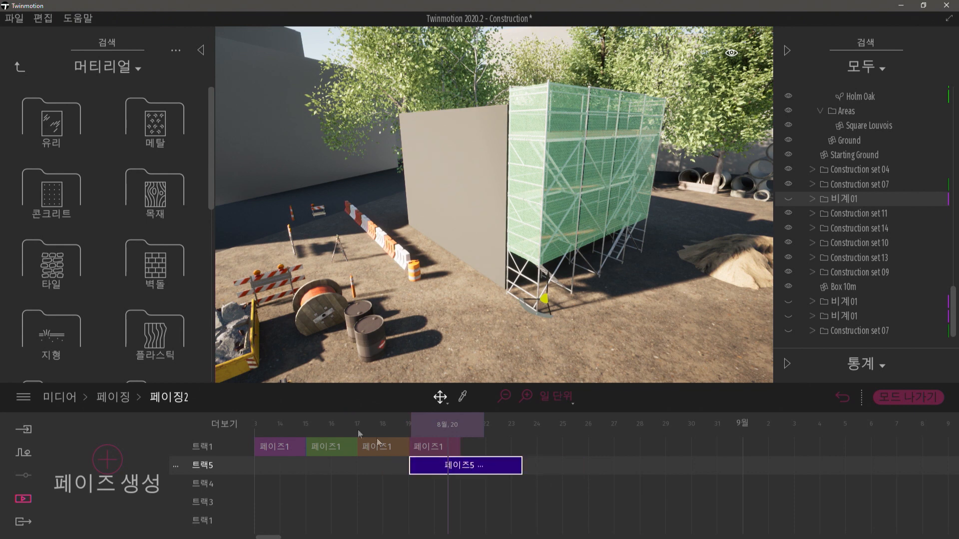
# Show the lower Construction set 07 in 페이즈5 and scrub the timeline from August 18 to August 20
pyautogui.click(788, 330)
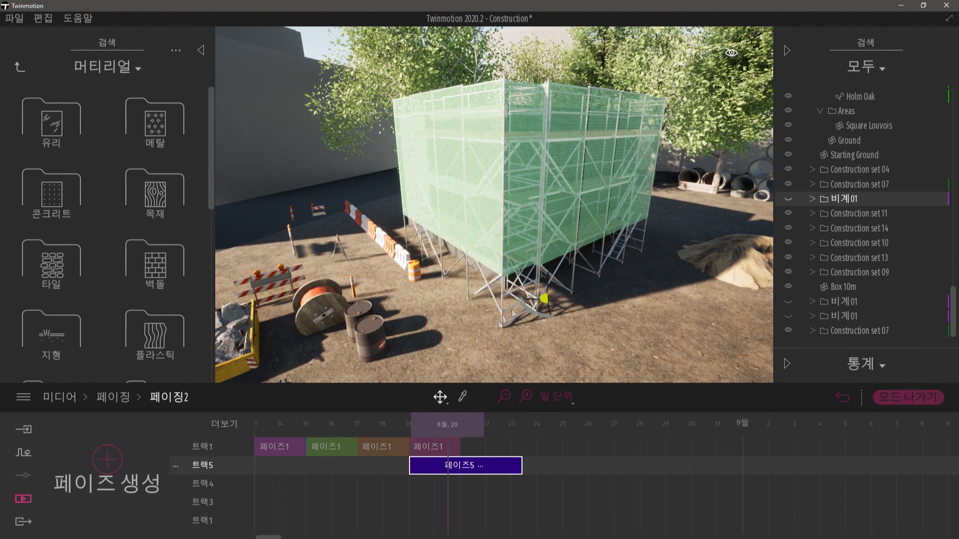
pyautogui.click(397, 430)
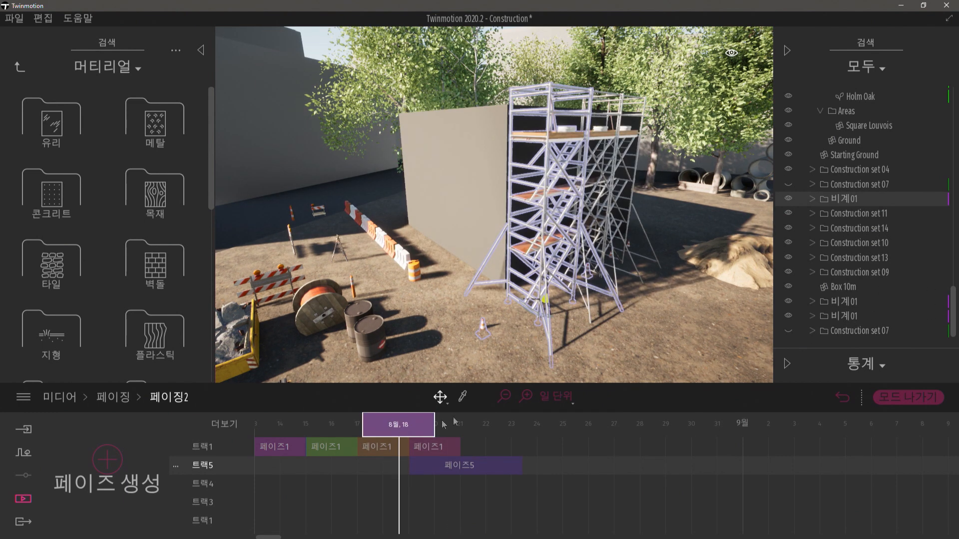
pyautogui.moveTo(398, 431); pyautogui.dragTo(448, 441)
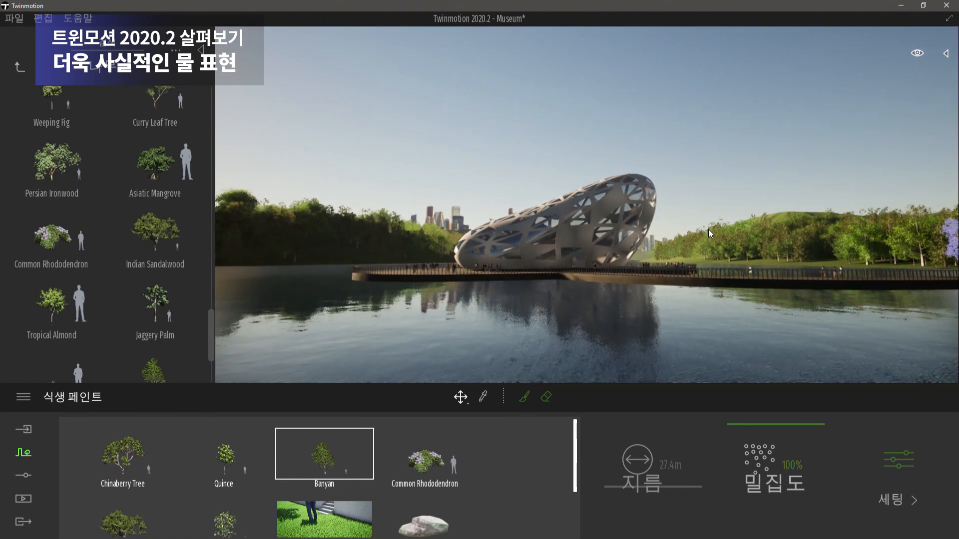
# In the Museum scene, apply the Lake 02 water material to the lake surface in front of the building
pyautogui.click(519, 136)
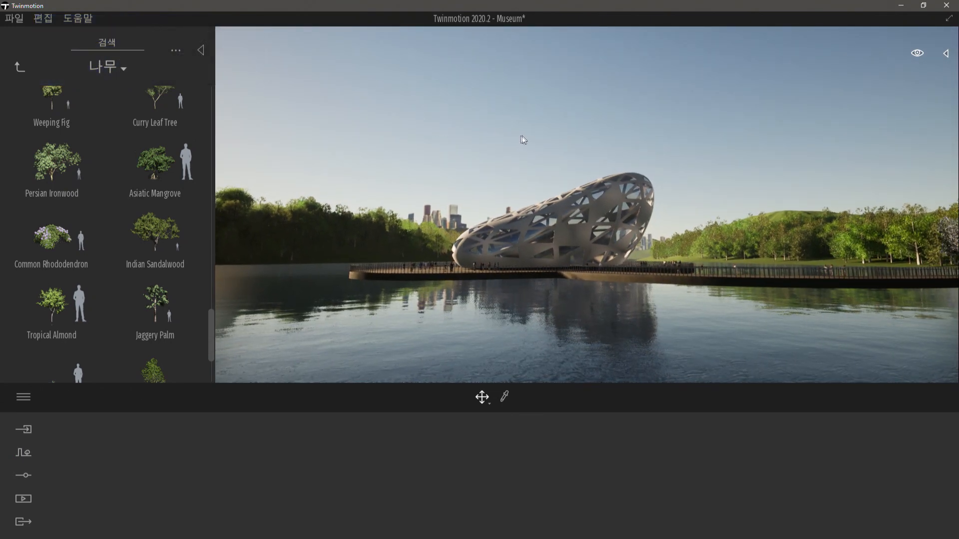
pyautogui.click(16, 64)
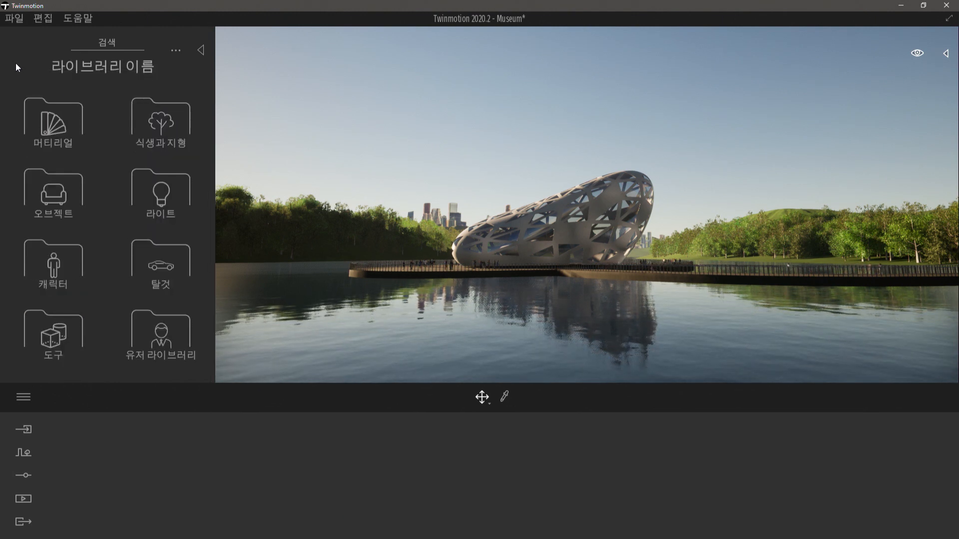
pyautogui.click(67, 127)
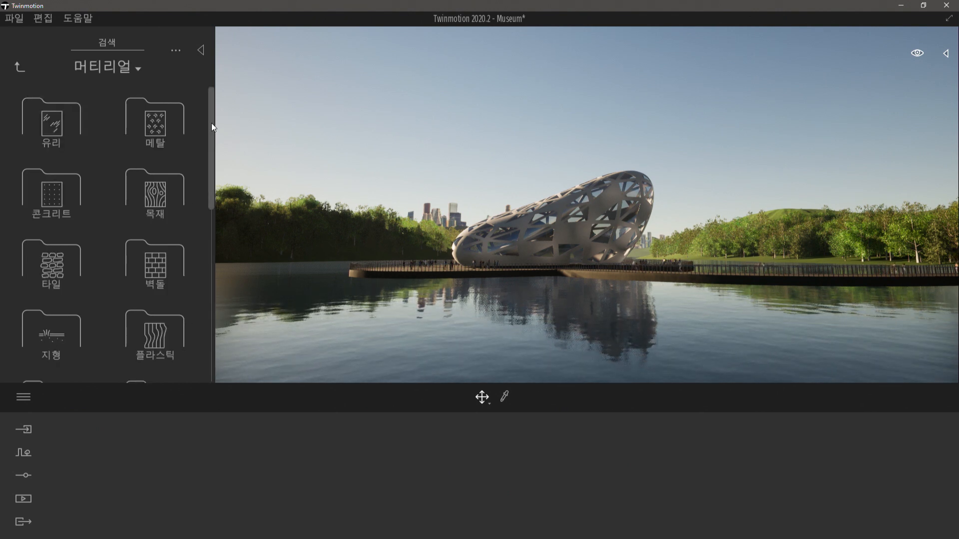
pyautogui.moveTo(211, 150); pyautogui.dragTo(190, 343)
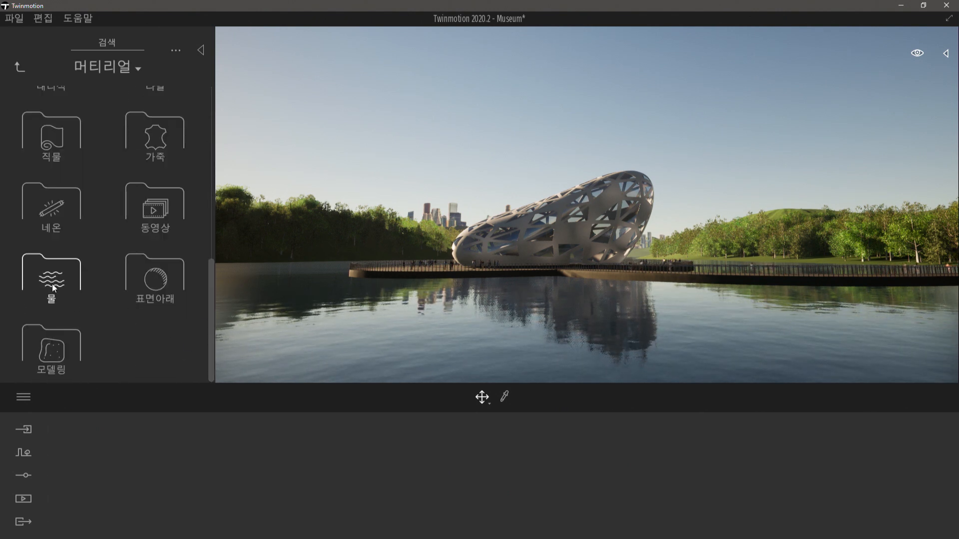
pyautogui.click(52, 284)
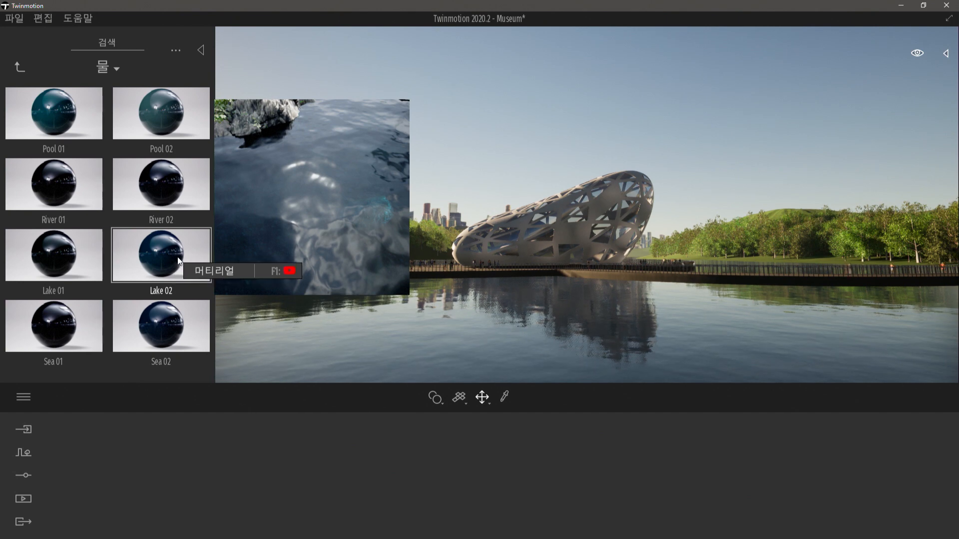
pyautogui.moveTo(189, 261); pyautogui.dragTo(484, 345)
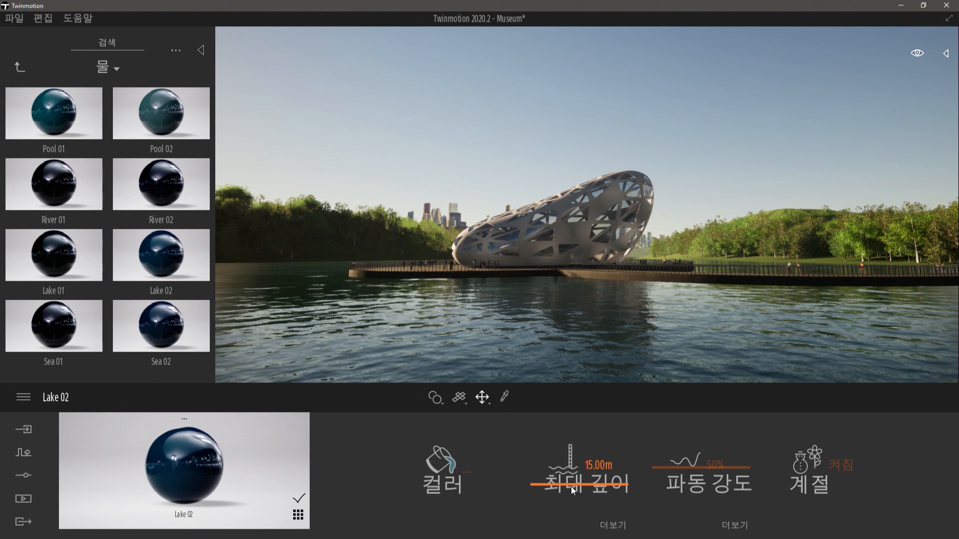
# Set the Lake 02 maximum depth (최대 깊이) to 20.16 m, then test turbidity (탁도) at 9% and return it to 1%
pyautogui.moveTo(563, 484); pyautogui.dragTo(572, 470)
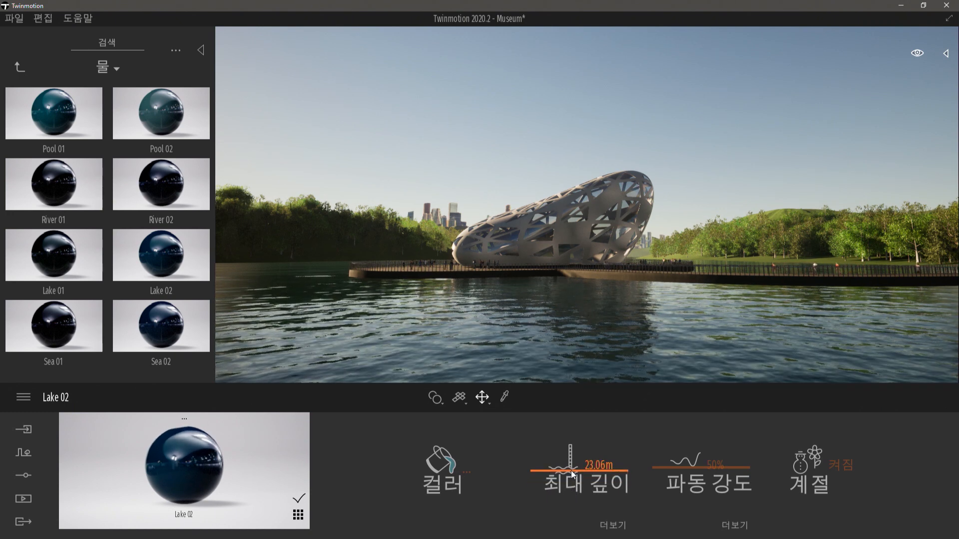
pyautogui.moveTo(569, 471); pyautogui.dragTo(572, 476)
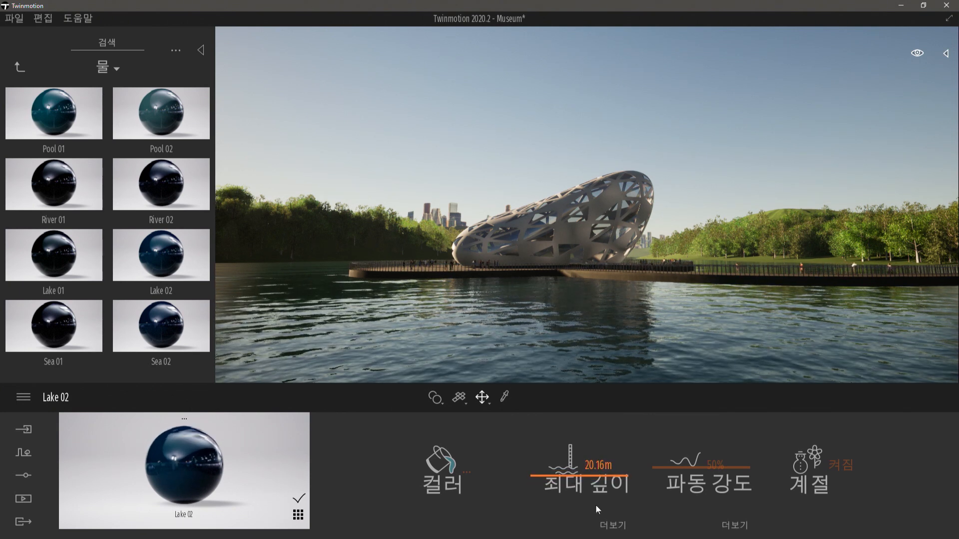
pyautogui.click(611, 525)
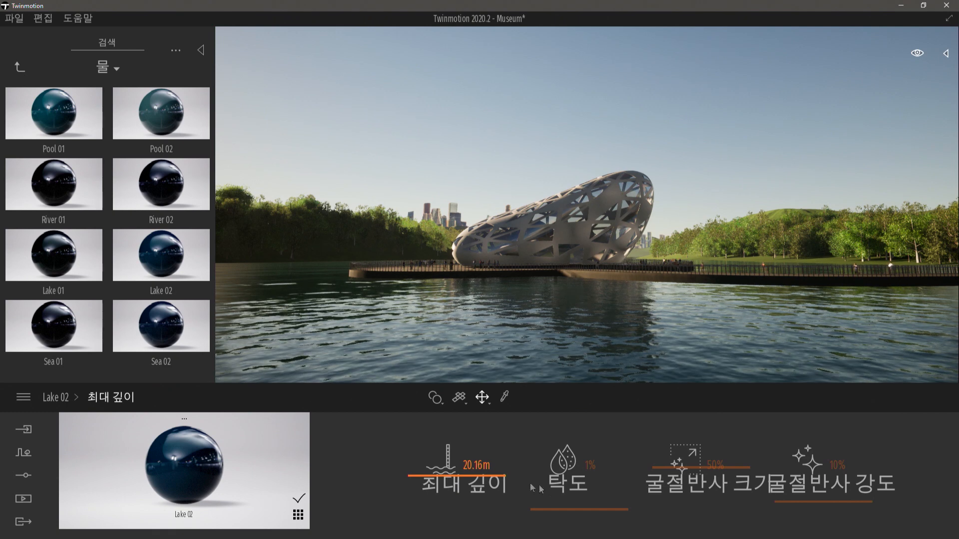
pyautogui.moveTo(569, 506); pyautogui.dragTo(583, 503)
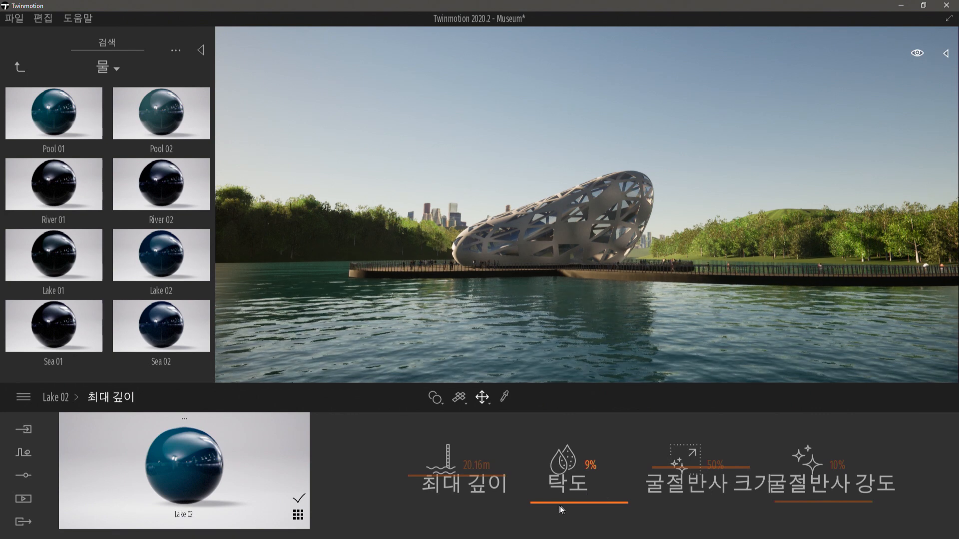
pyautogui.moveTo(574, 508); pyautogui.dragTo(573, 511)
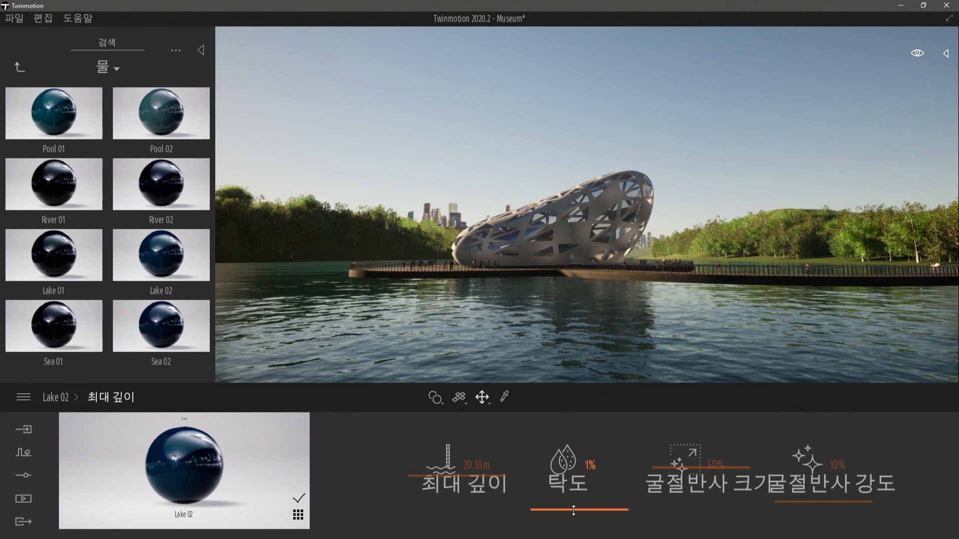
# Set the Lake 02 caustics size (굴절반사 크기) to 51% and caustics intensity (굴절반사 강도) to 40%
pyautogui.moveTo(684, 478)
pyautogui.mouseDown()
pyautogui.moveTo(686, 488)
pyautogui.moveTo(686, 463)
pyautogui.moveTo(686, 472)
pyautogui.mouseUp()
pyautogui.moveTo(845, 509); pyautogui.dragTo(838, 484)
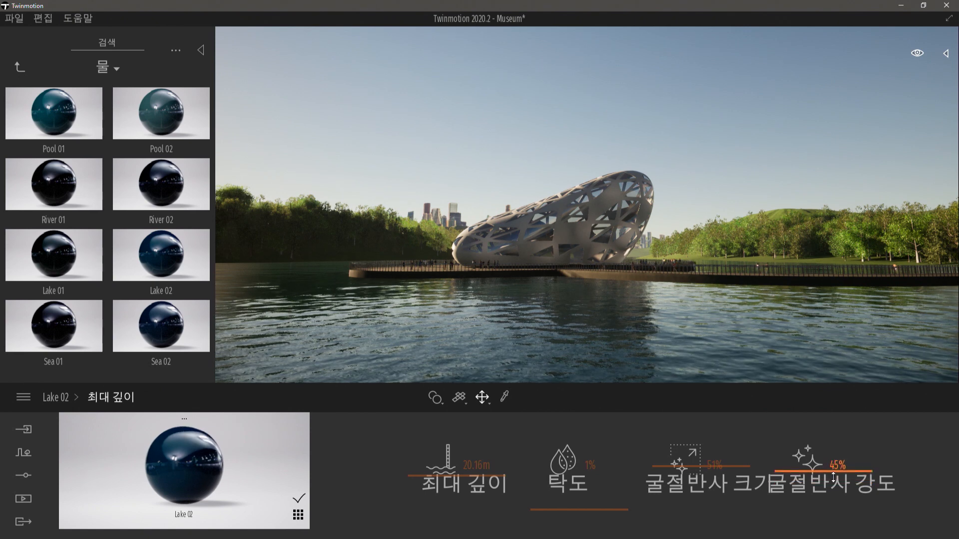
pyautogui.moveTo(834, 477)
pyautogui.mouseDown()
pyautogui.moveTo(833, 495)
pyautogui.moveTo(836, 476)
pyautogui.mouseUp()
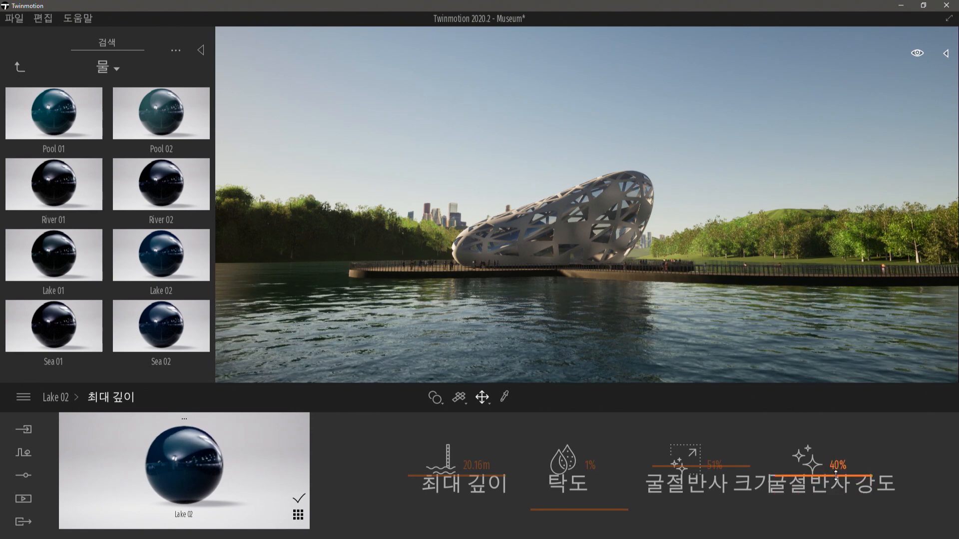
# Set the Lake 02 wave intensity (파동 강도) to 38% and wave size (파동 크기) to 34%
pyautogui.click(56, 399)
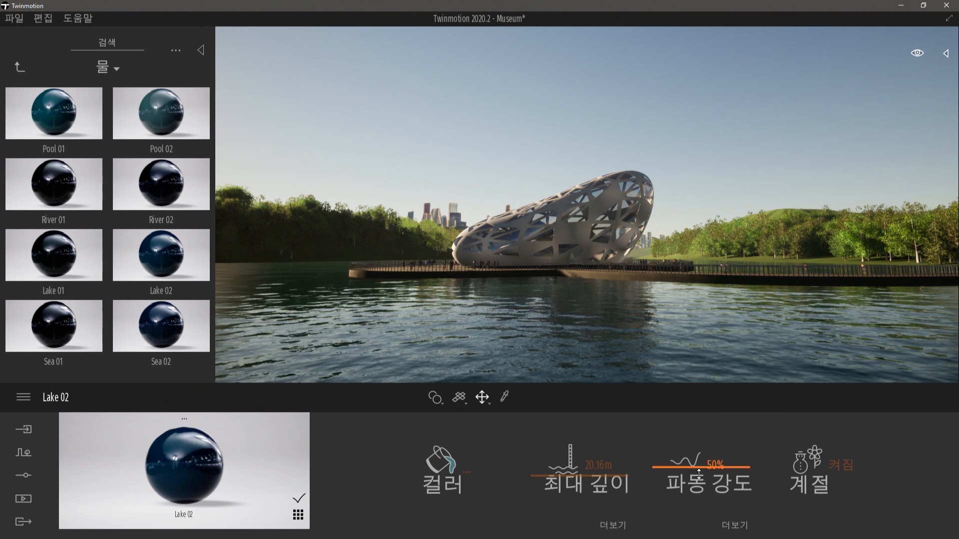
pyautogui.moveTo(702, 475); pyautogui.dragTo(705, 499)
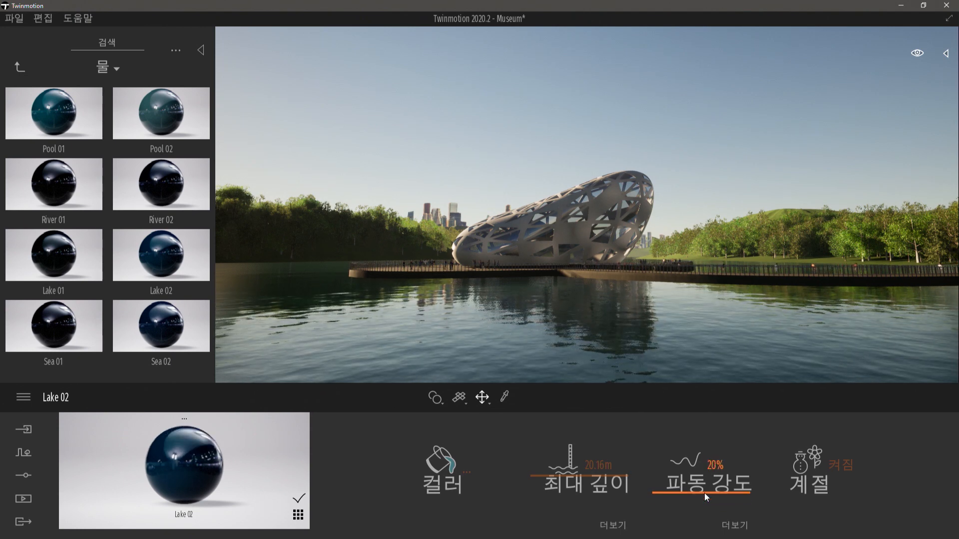
pyautogui.moveTo(704, 493); pyautogui.dragTo(705, 479)
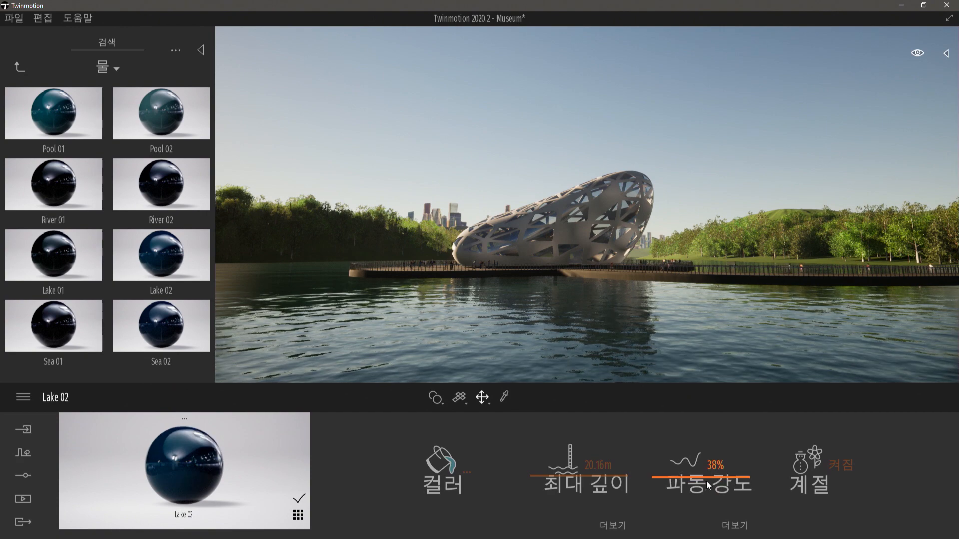
pyautogui.click(734, 526)
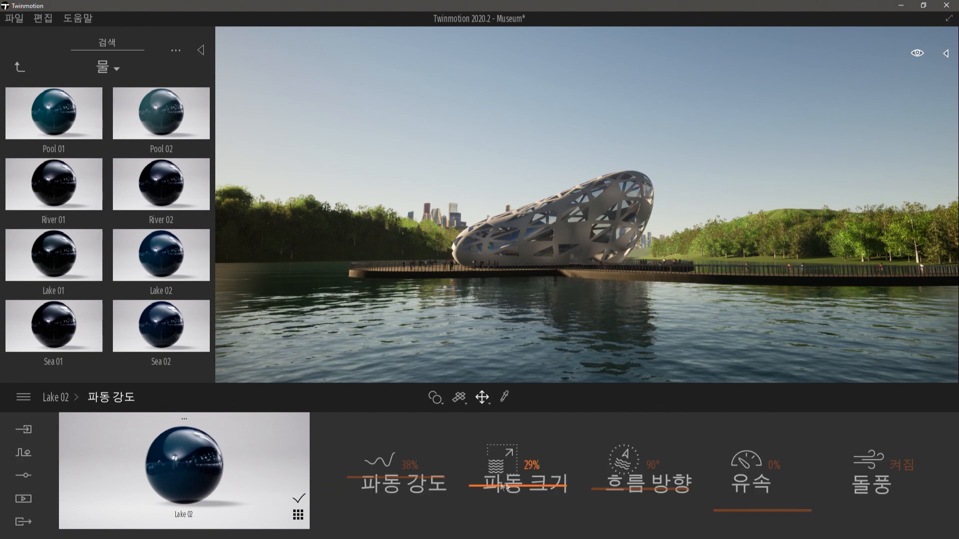
pyautogui.moveTo(519, 487)
pyautogui.mouseDown()
pyautogui.moveTo(527, 440)
pyautogui.moveTo(531, 482)
pyautogui.mouseUp()
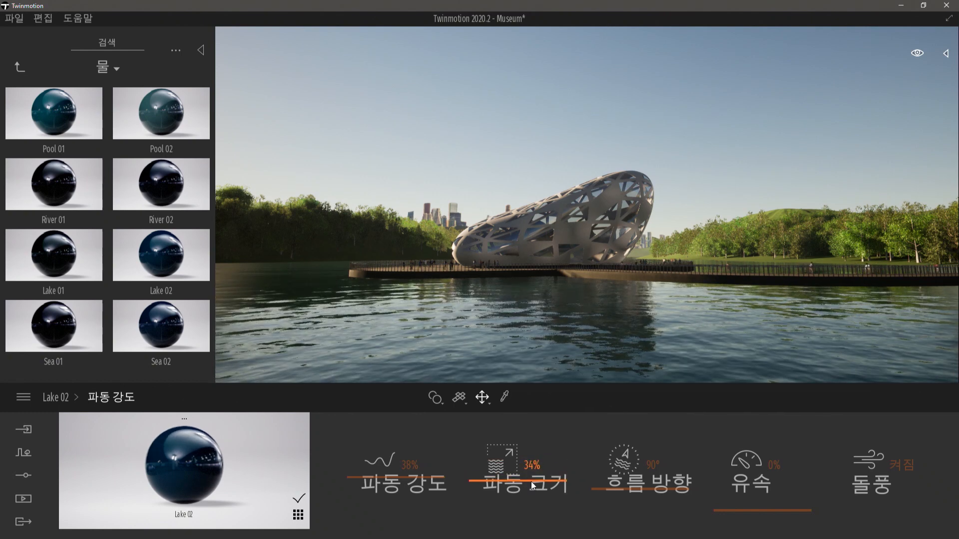
# Set the flow direction (흐름 방향) to 251°, test 100% flow speed (유속) with gusts (돌풍) off, and return the speed to 0%
pyautogui.moveTo(622, 492); pyautogui.dragTo(628, 474)
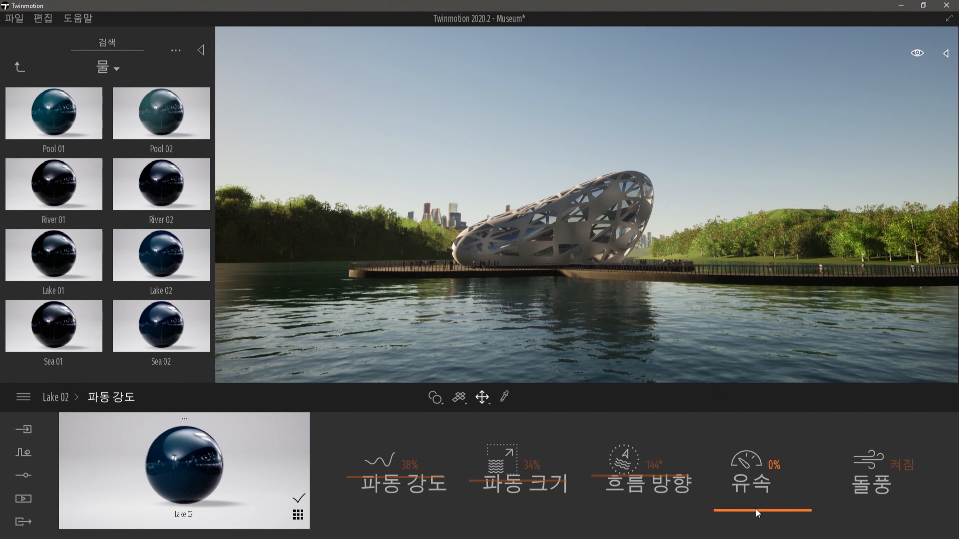
pyautogui.moveTo(756, 509); pyautogui.dragTo(753, 407)
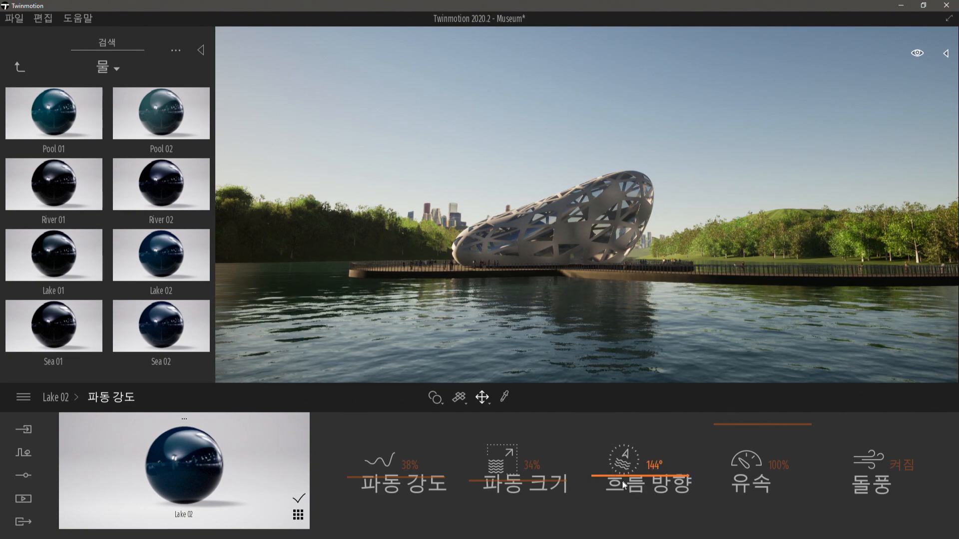
pyautogui.moveTo(624, 485); pyautogui.dragTo(639, 448)
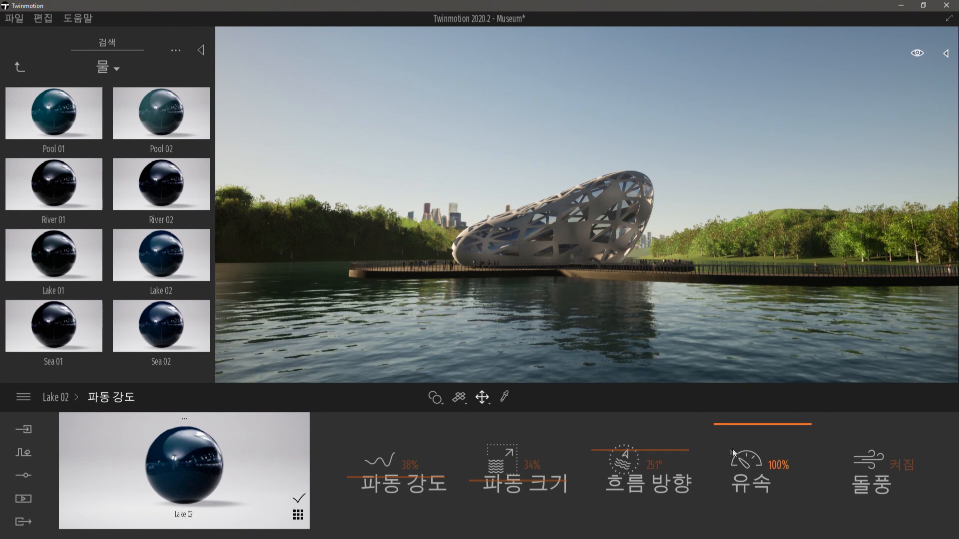
pyautogui.click(883, 467)
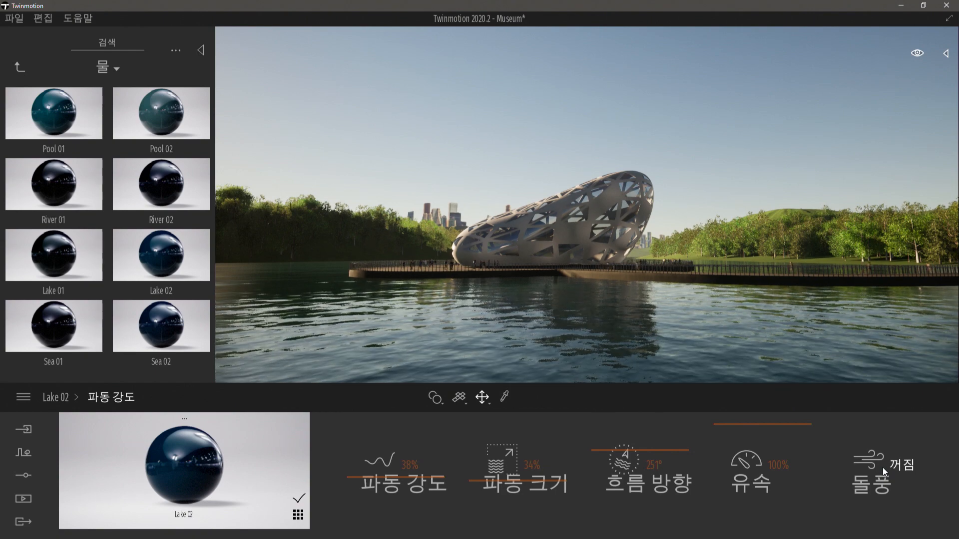
pyautogui.moveTo(750, 439); pyautogui.dragTo(740, 513)
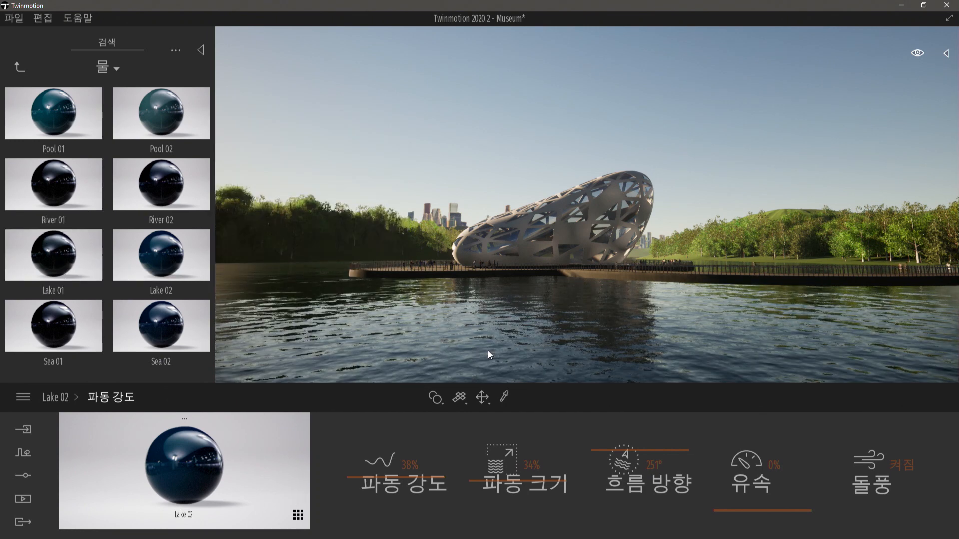
# Replace the lake surface's material with Lake 01
pyautogui.moveTo(488, 351); pyautogui.dragTo(488, 351)
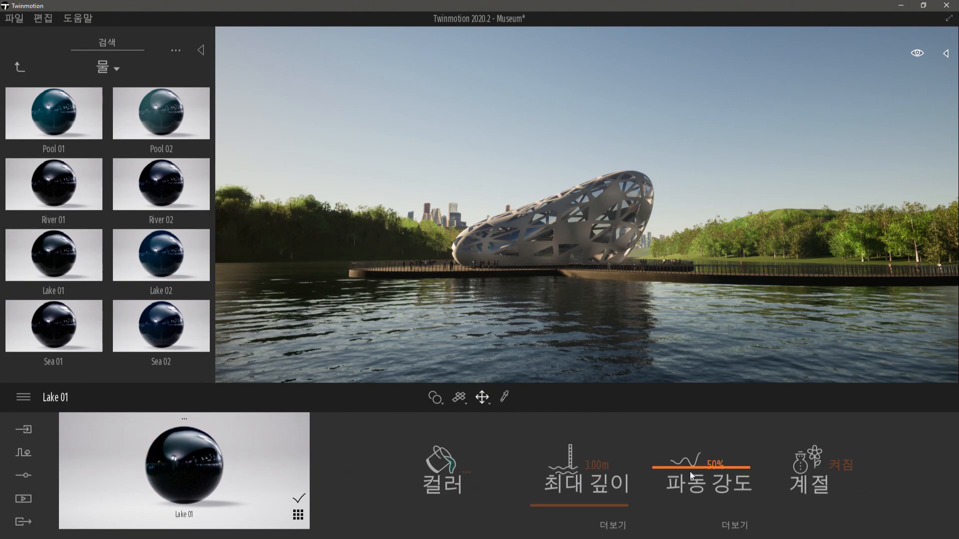
# Set the Lake 01 wave intensity (파동 강도) to 14% and the time of day (시간) to about 16:58
pyautogui.moveTo(692, 476); pyautogui.dragTo(694, 497)
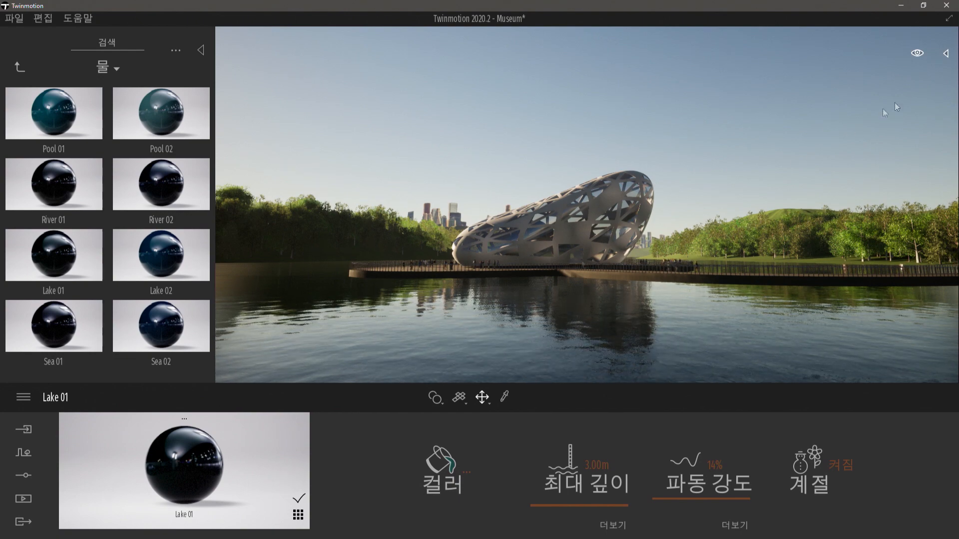
pyautogui.click(919, 54)
pyautogui.moveTo(860, 229); pyautogui.dragTo(862, 228)
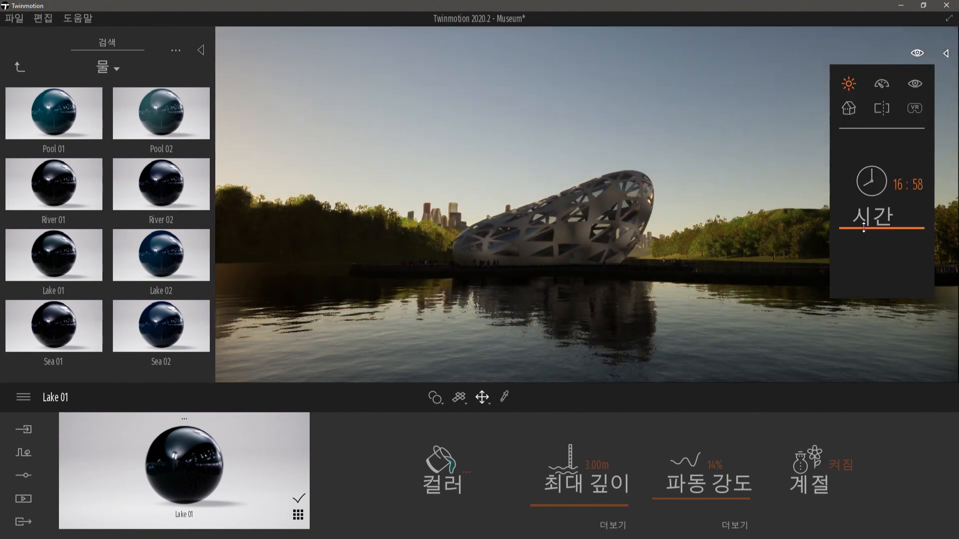
pyautogui.moveTo(625, 220); pyautogui.dragTo(779, 226, button='right')
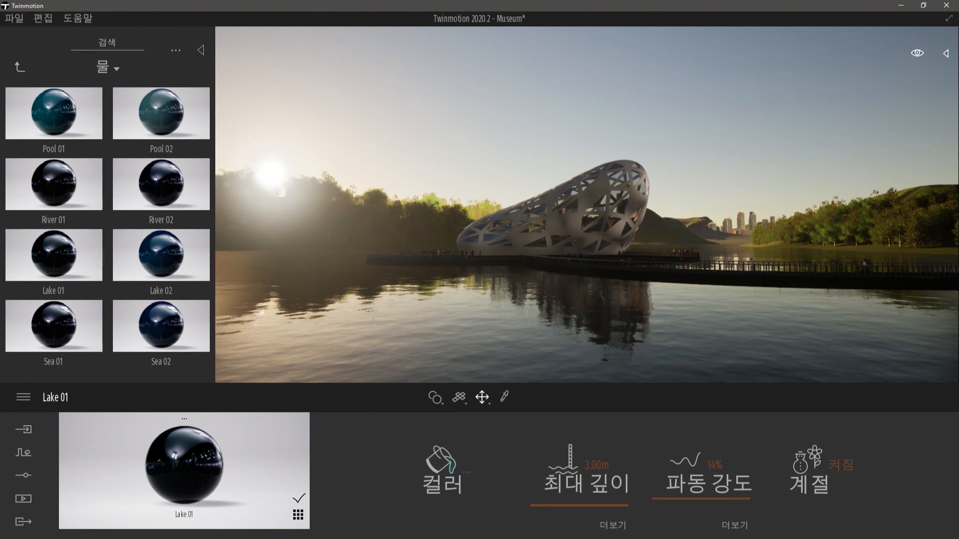
pyautogui.press('q')
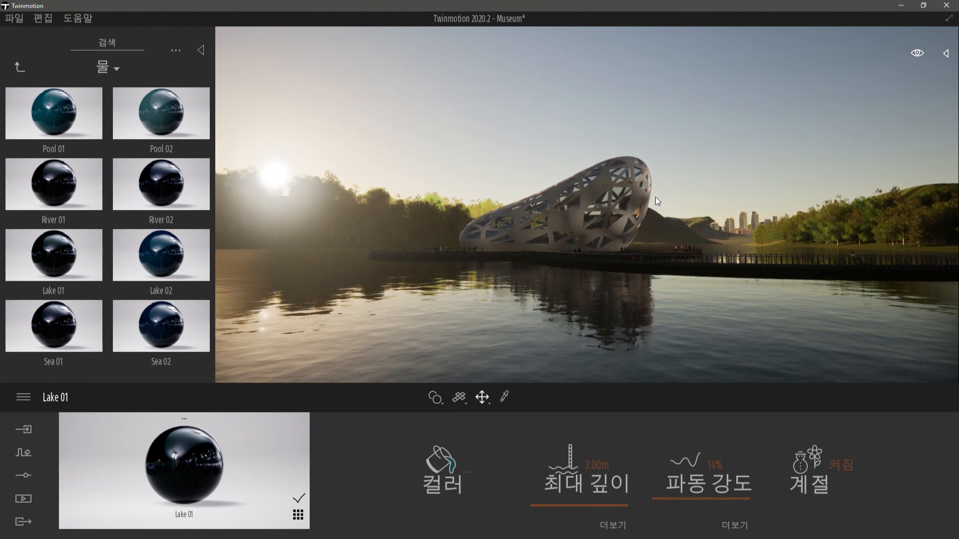
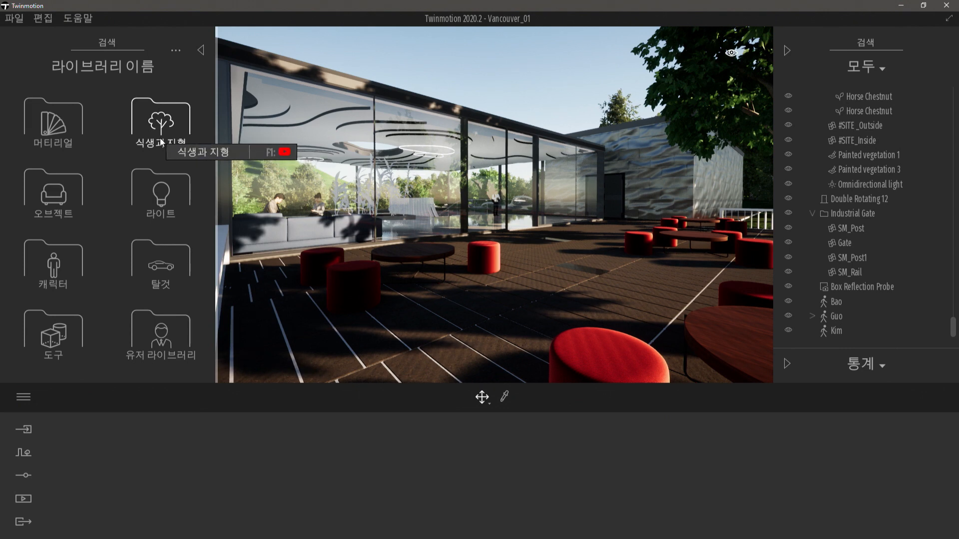
# Place the Puddle 1 decal (데칼) from the object library on the terrace floor in front of the red stools
pyautogui.click(69, 204)
pyautogui.click(158, 207)
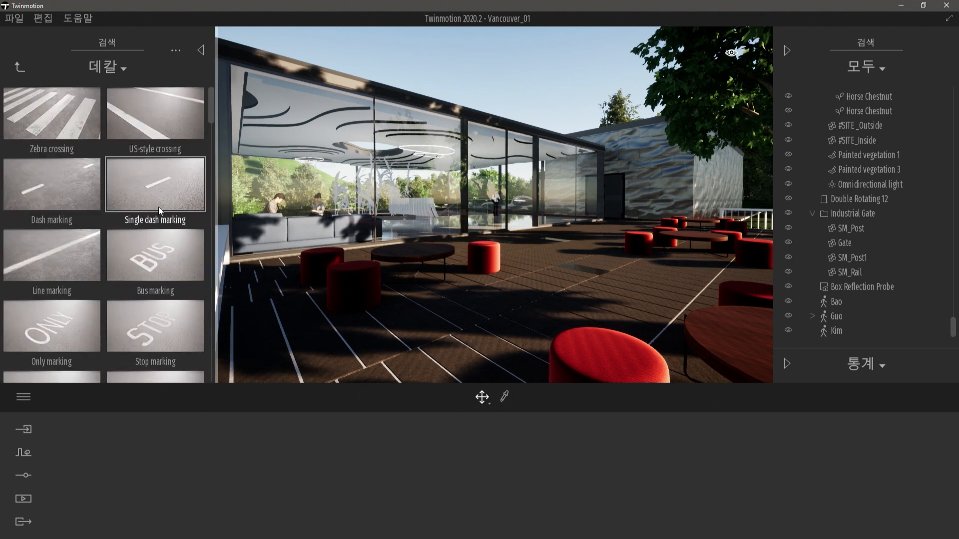
pyautogui.scroll(-6, 136, 192)
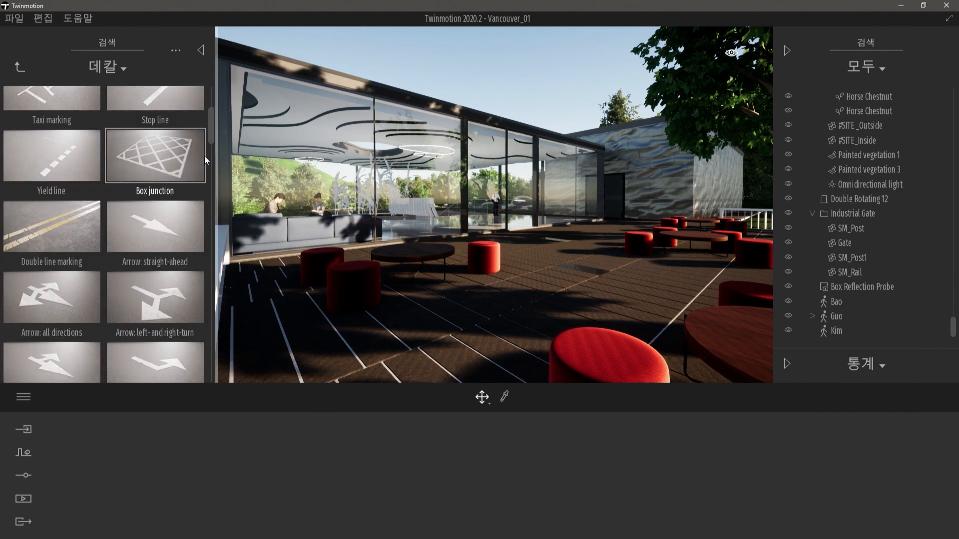
pyautogui.moveTo(214, 138); pyautogui.dragTo(202, 241)
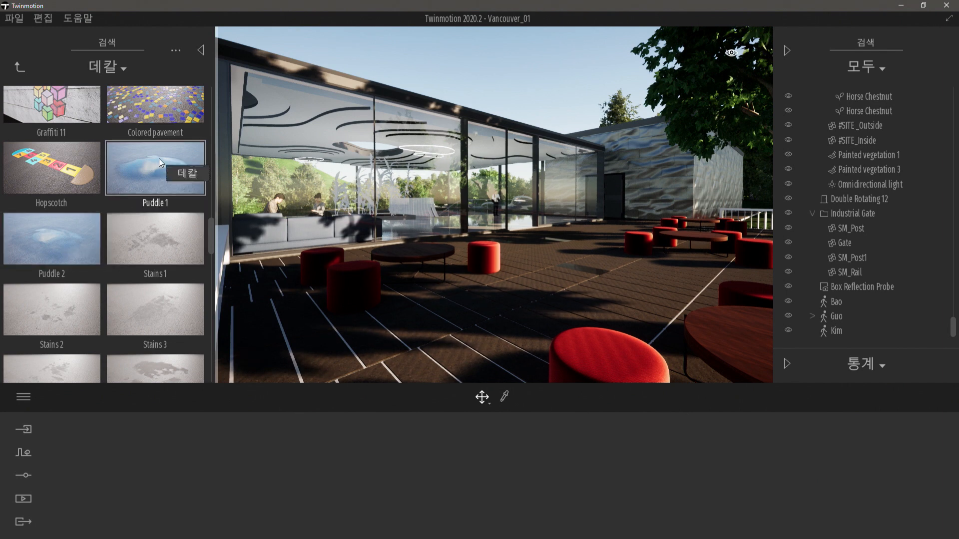
pyautogui.moveTo(158, 158); pyautogui.dragTo(289, 258)
pyautogui.moveTo(462, 338); pyautogui.dragTo(488, 309)
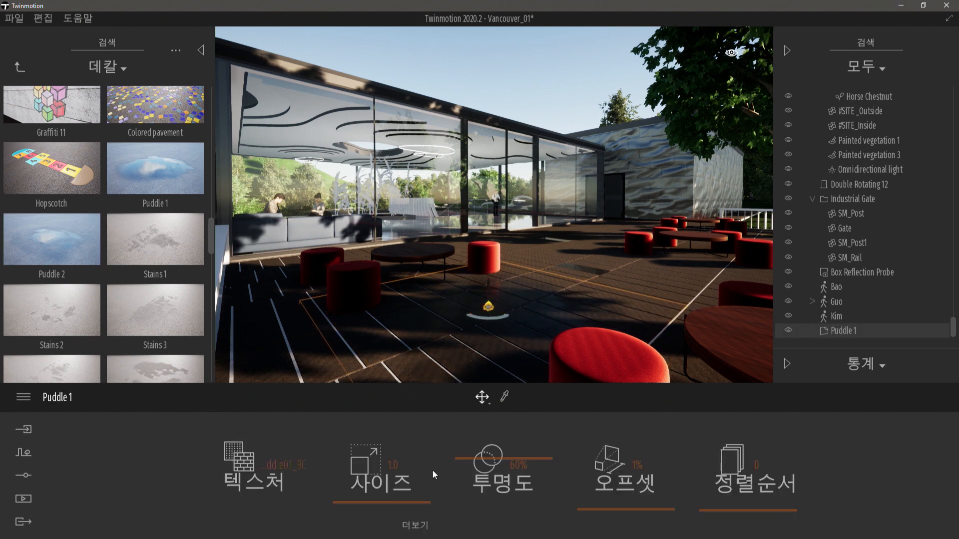
# Set the Puddle 1 decal's opacity (투명도) to 92%
pyautogui.moveTo(490, 472); pyautogui.dragTo(492, 519)
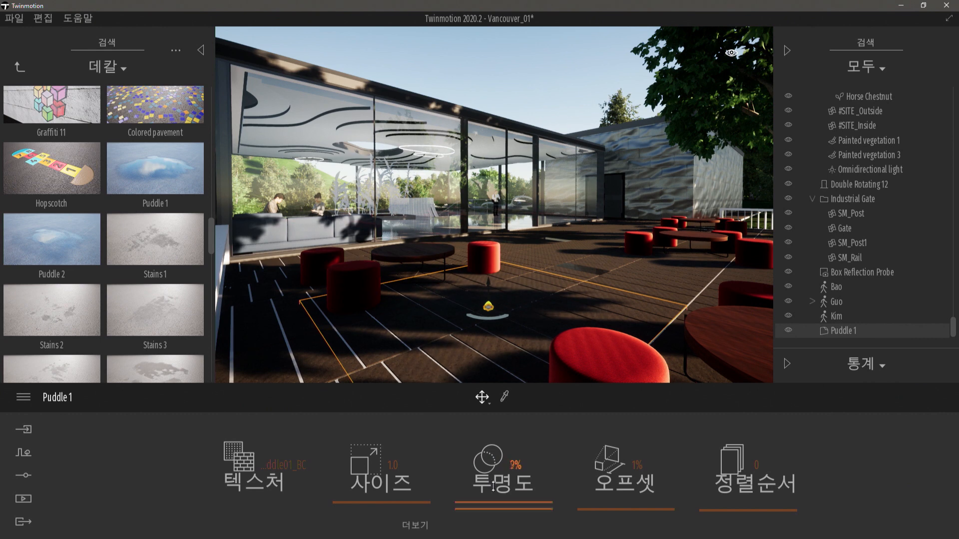
pyautogui.moveTo(493, 486); pyautogui.dragTo(506, 434)
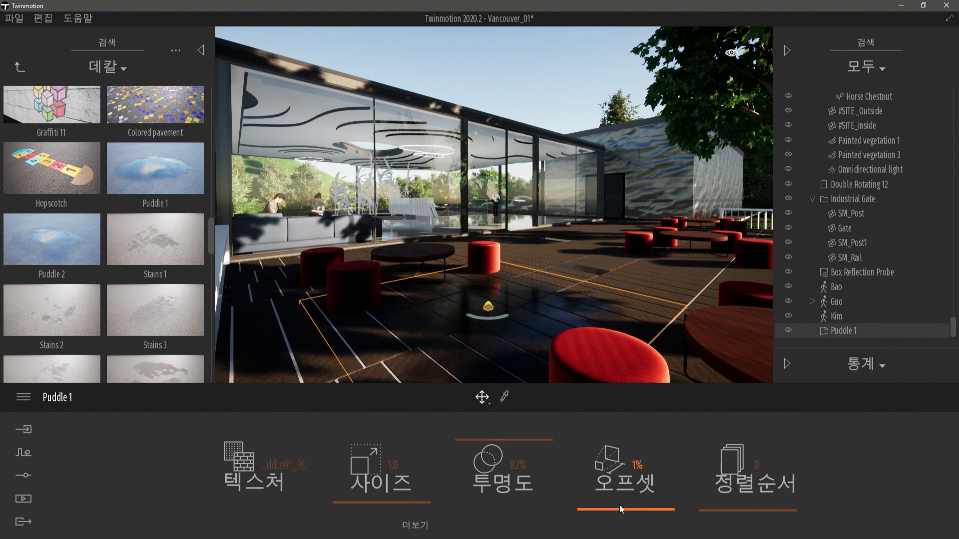
pyautogui.moveTo(500, 439)
pyautogui.mouseDown()
pyautogui.moveTo(499, 460)
pyautogui.moveTo(497, 433)
pyautogui.mouseUp()
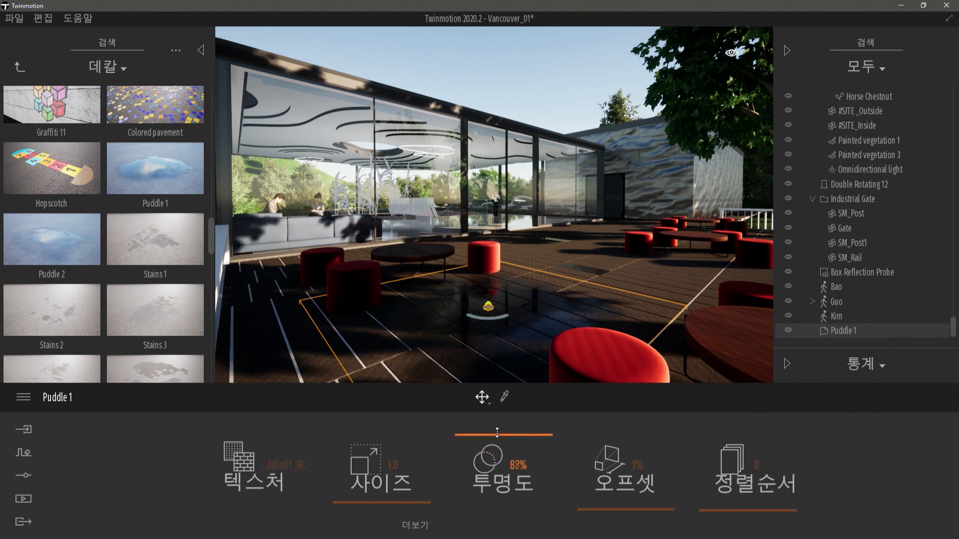
# Raise the Puddle 1 offset (오프셋) to 20% and move the decal closer to the round table and stools
pyautogui.moveTo(625, 493)
pyautogui.mouseDown()
pyautogui.moveTo(631, 478)
pyautogui.moveTo(620, 494)
pyautogui.mouseUp()
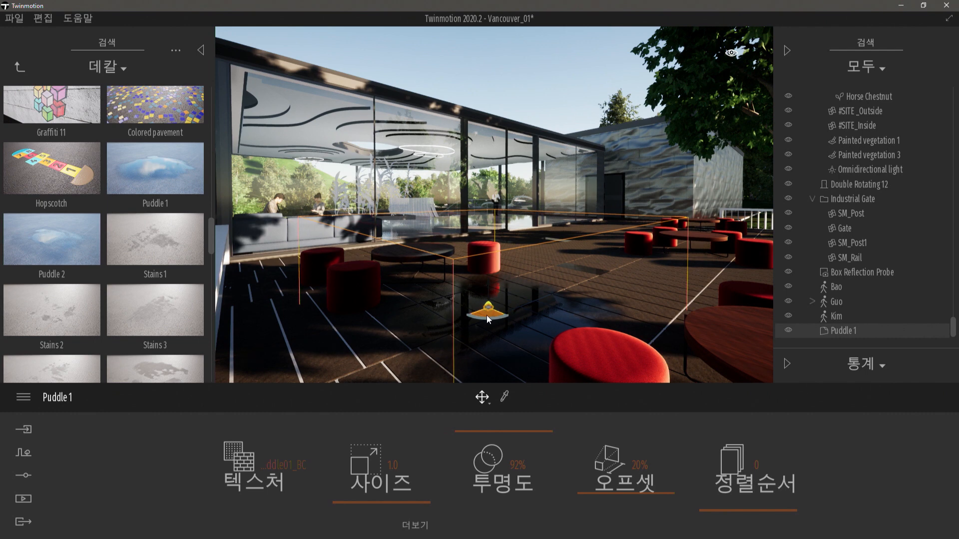
pyautogui.moveTo(486, 316); pyautogui.dragTo(459, 299)
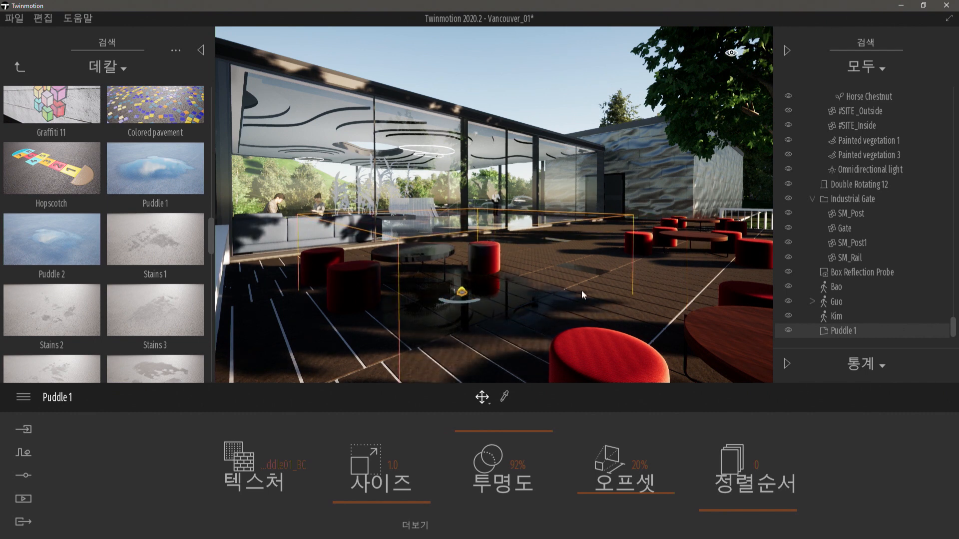
# Set the Puddle 1 offset (오프셋) to 1% and its size (사이즈) to 0.9
pyautogui.moveTo(617, 483); pyautogui.dragTo(618, 510)
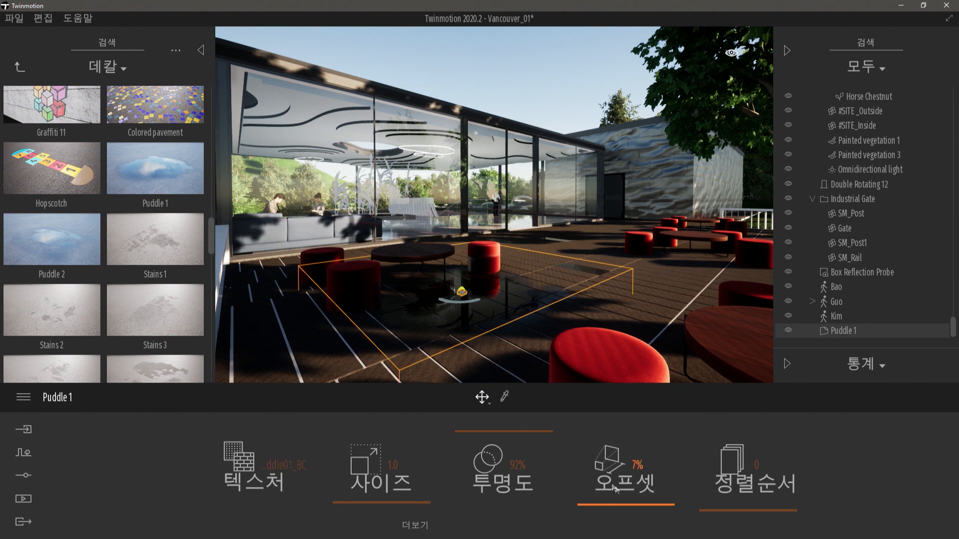
pyautogui.moveTo(619, 498)
pyautogui.mouseDown()
pyautogui.moveTo(624, 490)
pyautogui.moveTo(617, 512)
pyautogui.mouseUp()
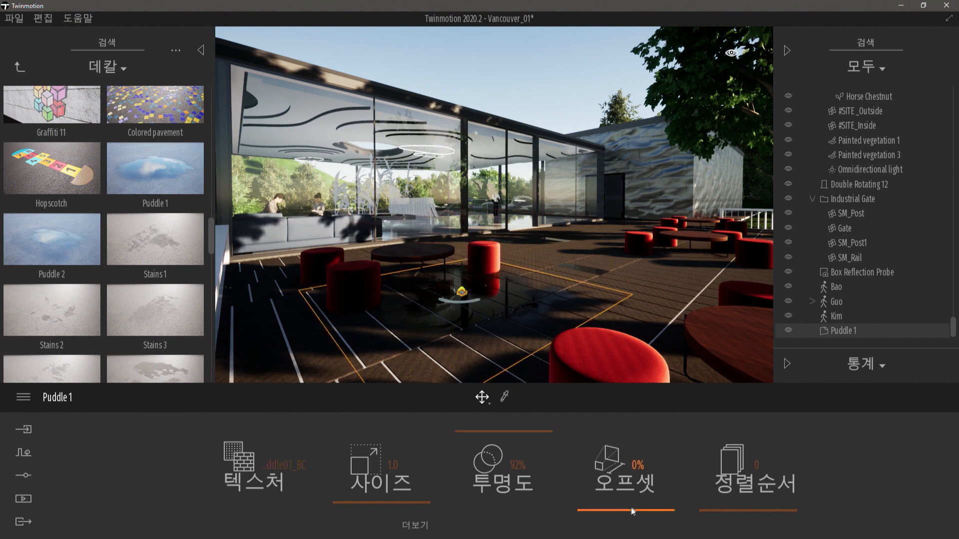
pyautogui.press('Return')
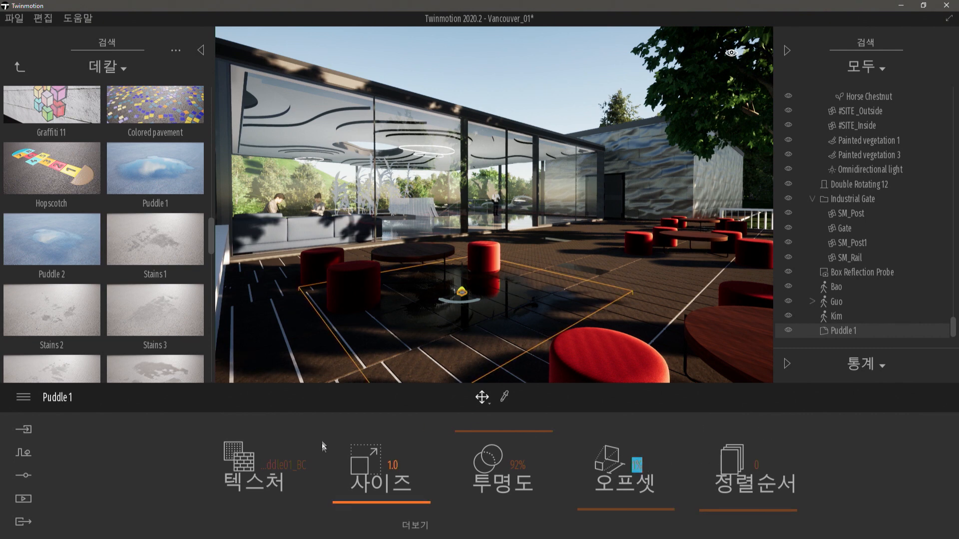
pyautogui.moveTo(383, 492)
pyautogui.mouseDown()
pyautogui.moveTo(384, 470)
pyautogui.moveTo(385, 502)
pyautogui.mouseUp()
pyautogui.moveTo(384, 505); pyautogui.dragTo(386, 509)
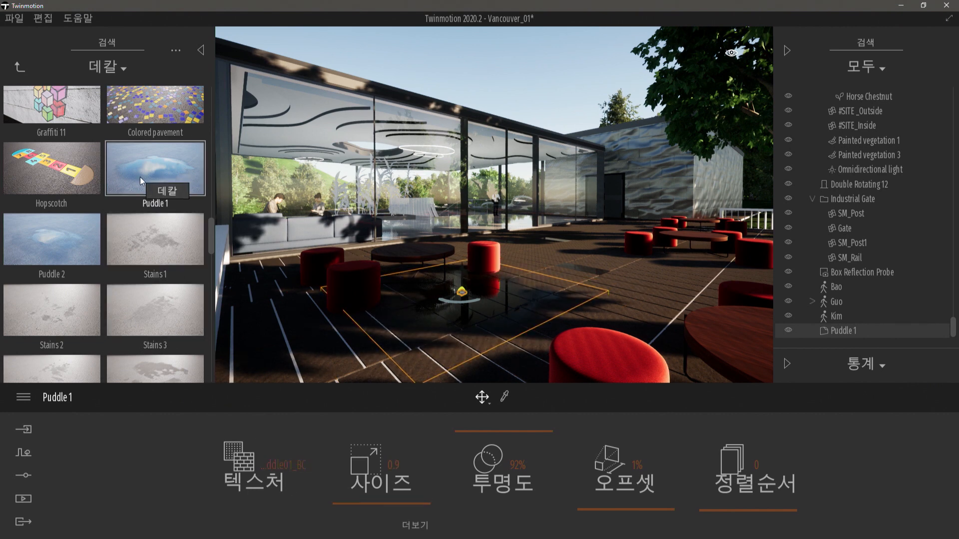
# Place a Puddle 2 decal on the terrace near the far stools, with size (사이즈) 2.8 and opacity (투명도) 87%
pyautogui.moveTo(48, 245); pyautogui.dragTo(590, 245)
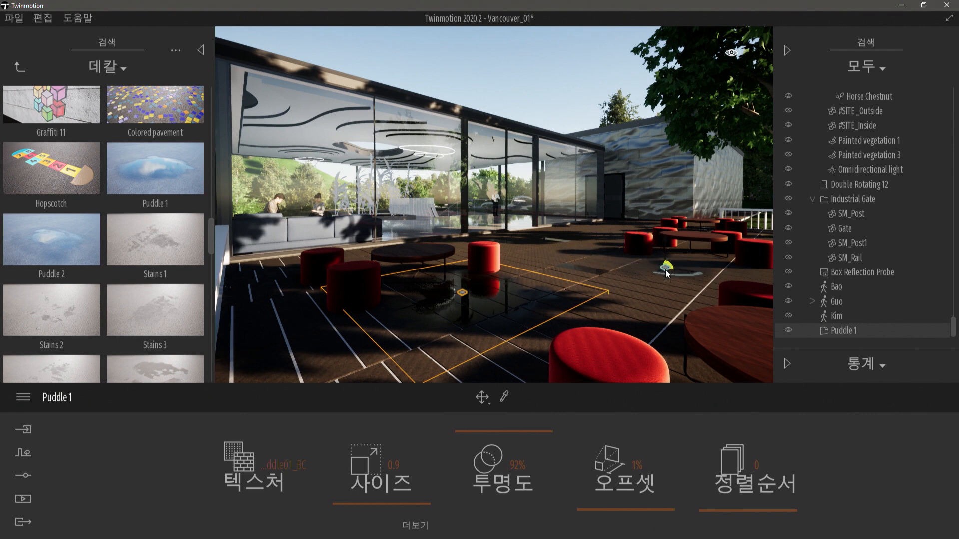
pyautogui.moveTo(668, 275); pyautogui.dragTo(667, 275)
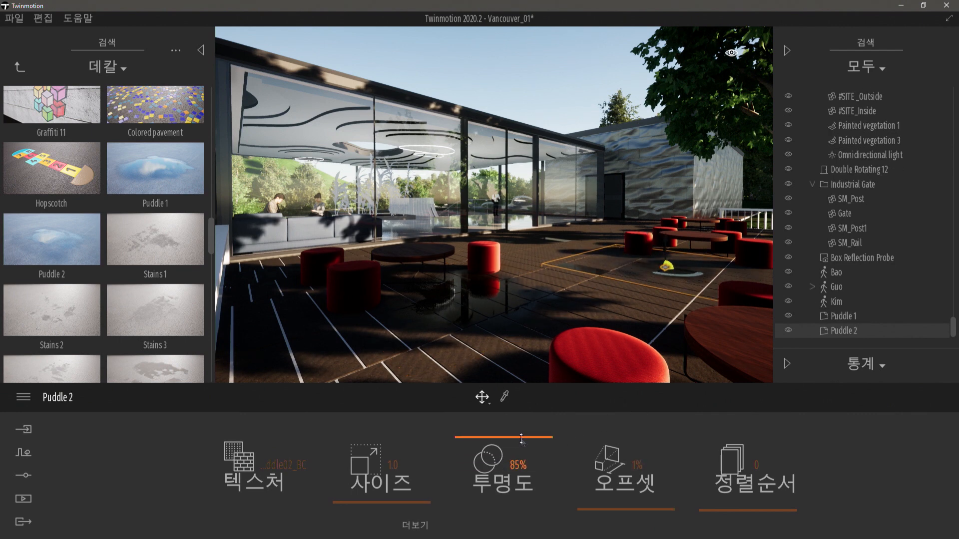
pyautogui.moveTo(409, 489); pyautogui.dragTo(414, 486)
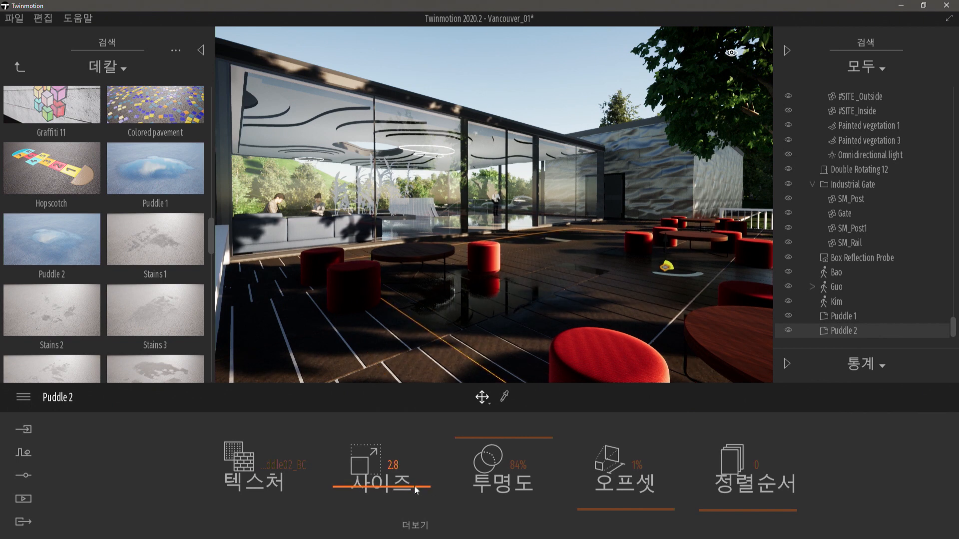
pyautogui.moveTo(501, 446); pyautogui.dragTo(510, 435)
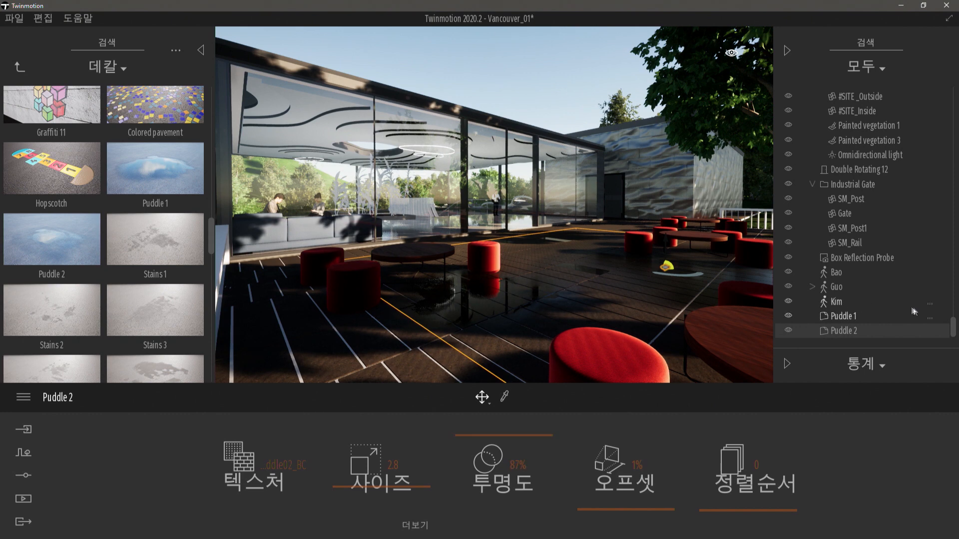
# Select the Puddle 1 decal in the scene and set its opacity (투명도) to 72%
pyautogui.click(843, 316)
pyautogui.moveTo(477, 437); pyautogui.dragTo(484, 465)
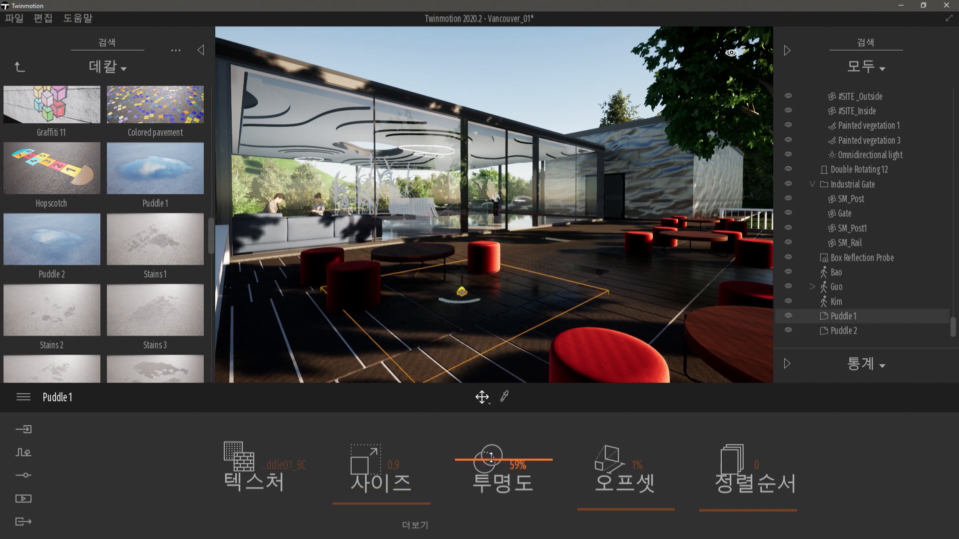
pyautogui.moveTo(494, 453); pyautogui.dragTo(496, 448)
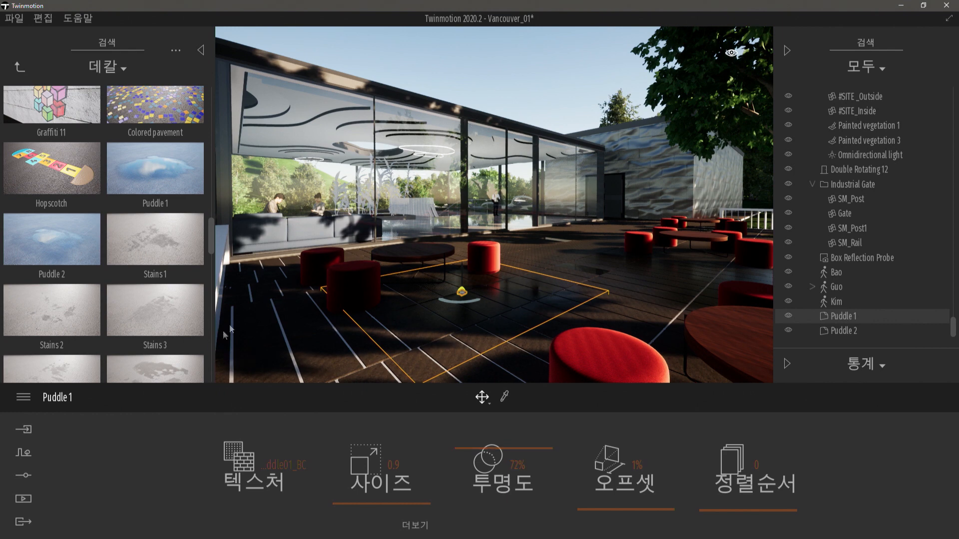
# Change the scene weather (날씨) from clear sun to the cloudy, rainy middle setting
pyautogui.click(21, 477)
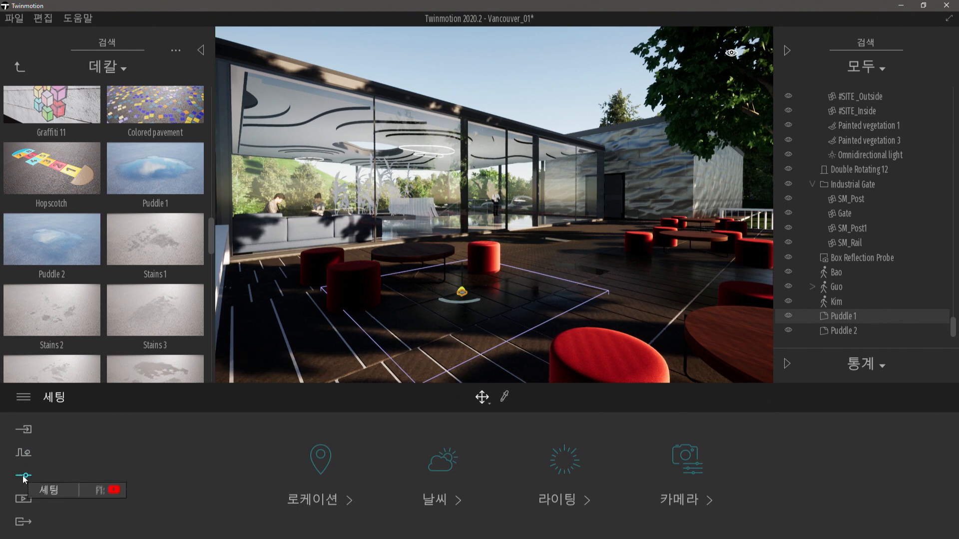
pyautogui.click(450, 484)
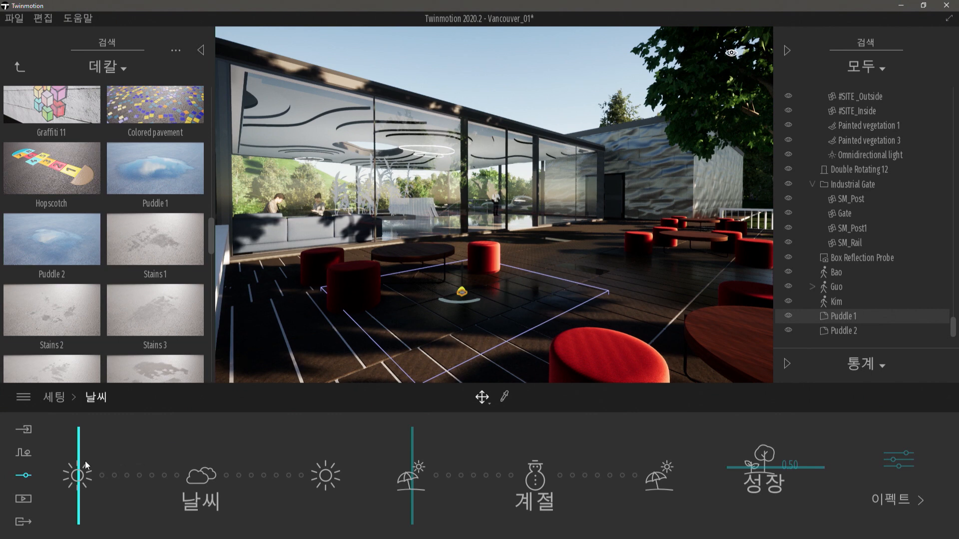
pyautogui.moveTo(85, 462); pyautogui.dragTo(200, 489)
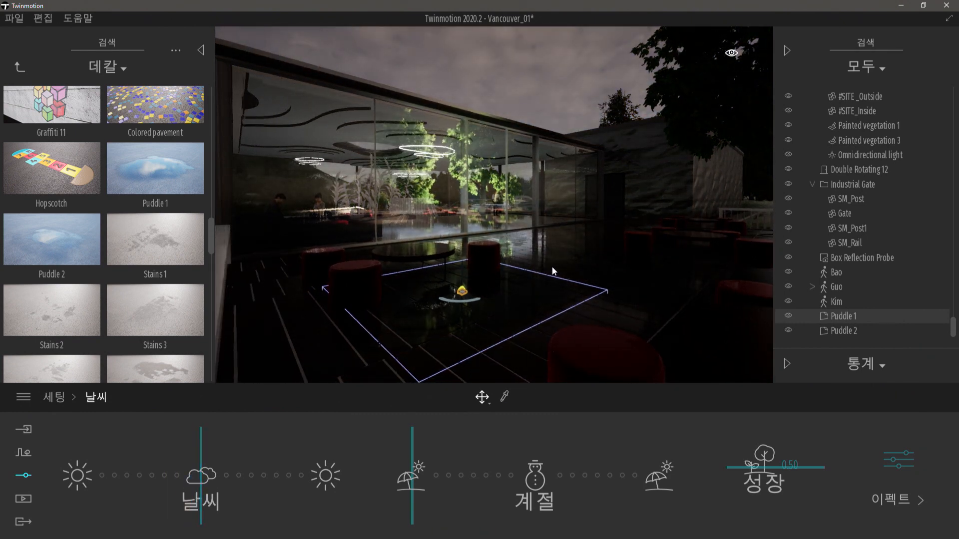
# Examine the puddle ripples and reflections on the rainy terrace from close up and from a raised viewpoint
pyautogui.scroll(-3, 553, 267)
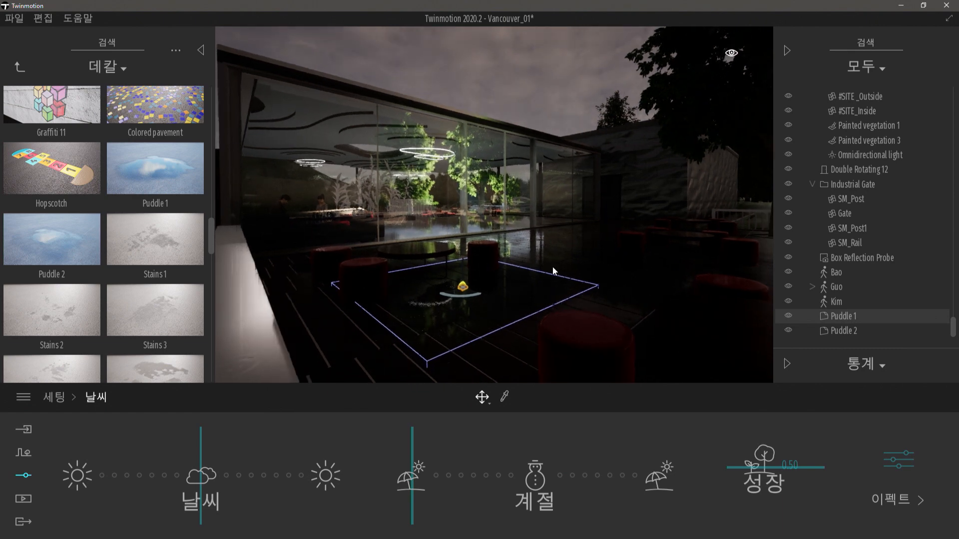
pyautogui.press('a')
pyautogui.press('q')
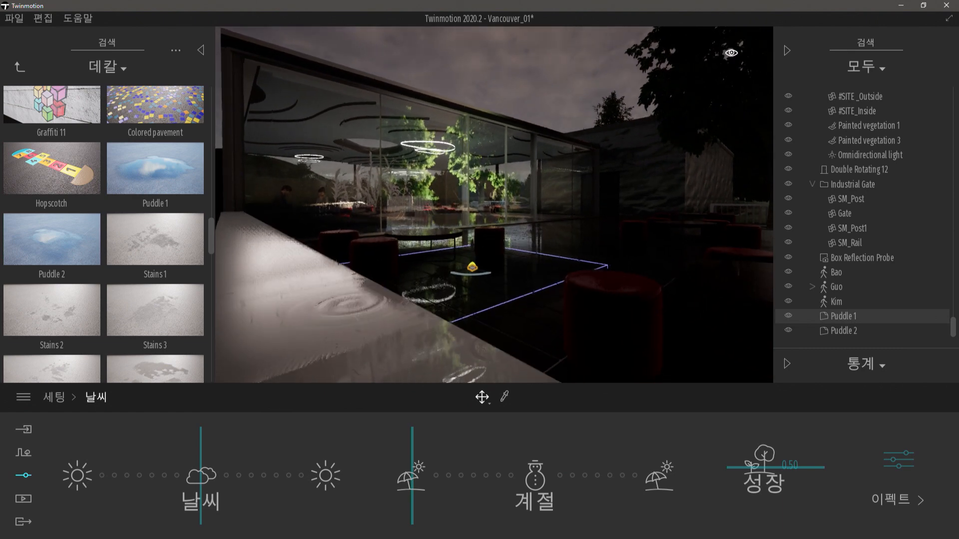
pyautogui.moveTo(552, 265)
pyautogui.mouseDown(button='middle')
pyautogui.moveTo(547, 279)
pyautogui.moveTo(559, 263)
pyautogui.mouseUp(button='middle')
pyautogui.press('w')
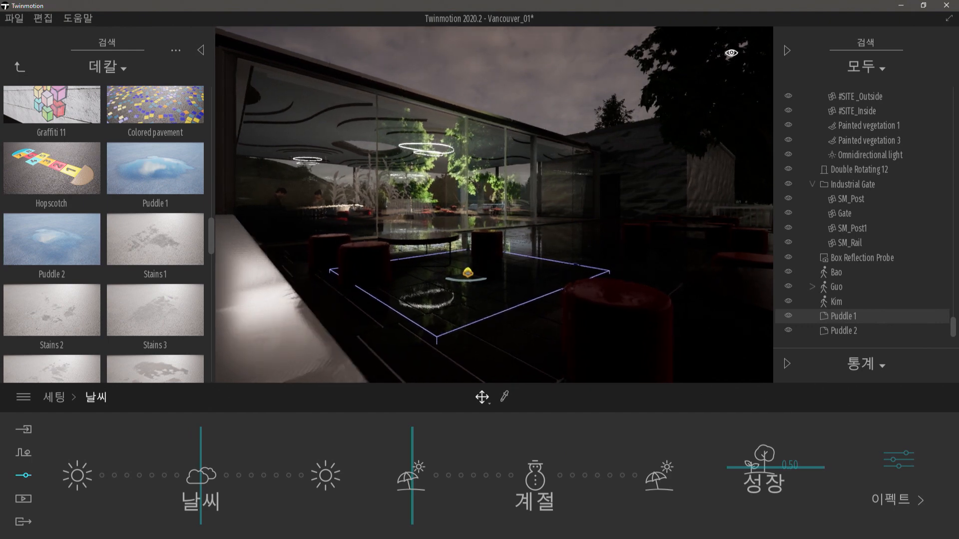
pyautogui.press('q')
pyautogui.press('w')
pyautogui.press('q')
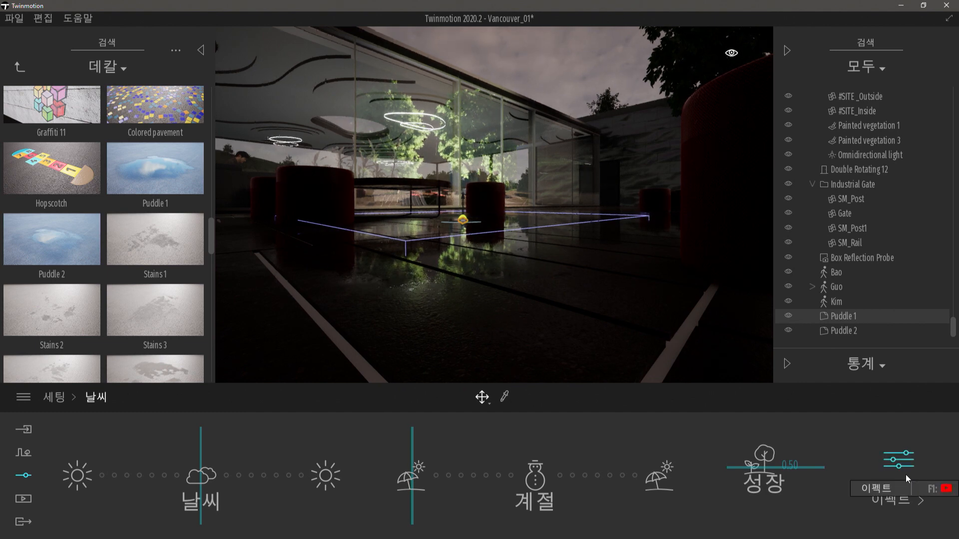
pyautogui.press('e')
pyautogui.press('s')
pyautogui.press('e')
pyautogui.press('s')
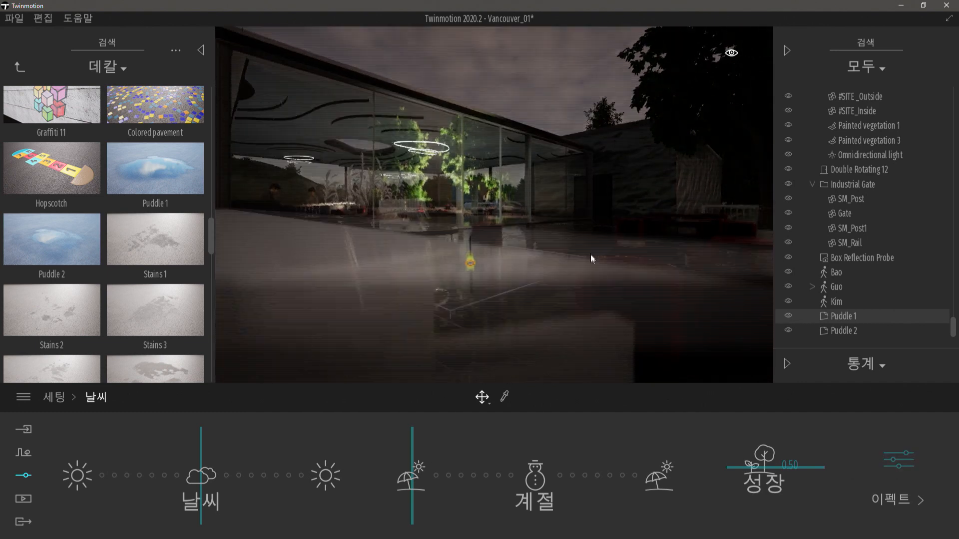
# Set the smog (스모그) weather effect to 100% and deselect the Puddle 1 decal
pyautogui.click(902, 478)
pyautogui.moveTo(491, 488); pyautogui.dragTo(549, 290)
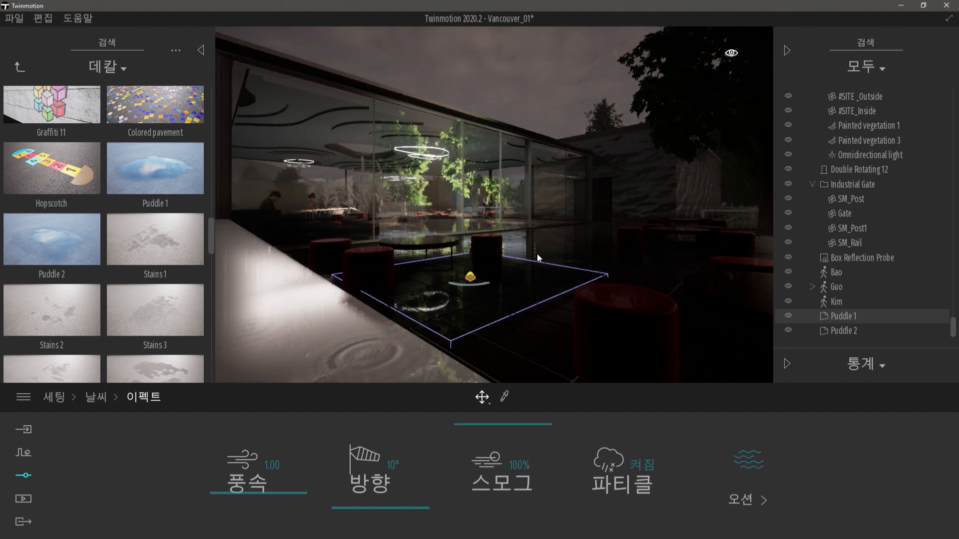
pyautogui.keyDown('shift'); pyautogui.moveTo(538, 257); pyautogui.dragTo(531, 253, button='middle'); pyautogui.keyUp('shift')
pyautogui.press('d')
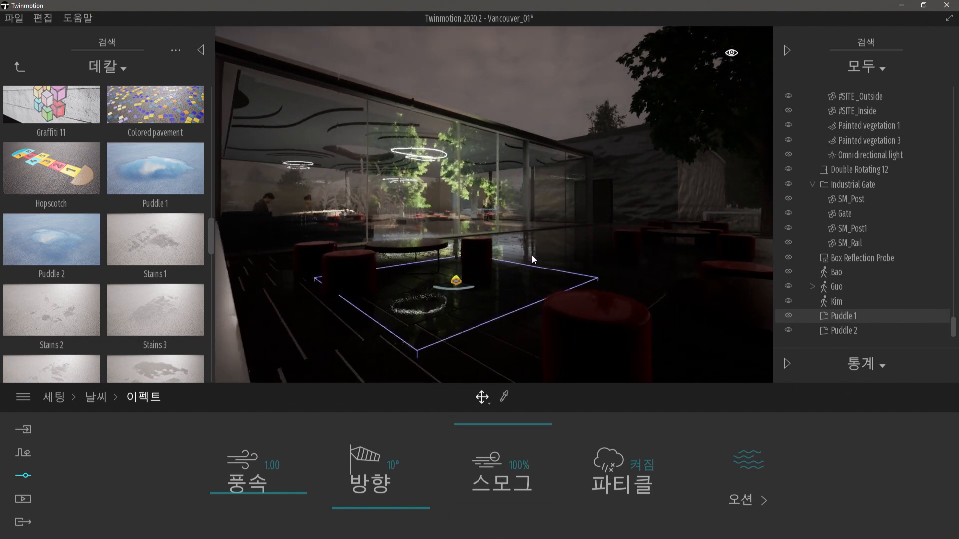
pyautogui.press('w')
pyautogui.press('Escape')
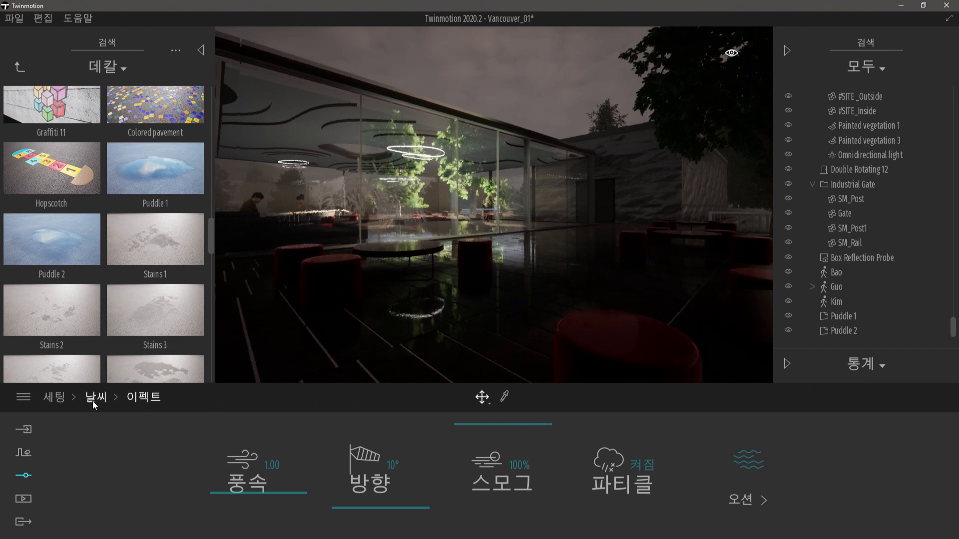
# Shift the scene weather (날씨) from the cloudy middle setting toward clear sun
pyautogui.click(93, 399)
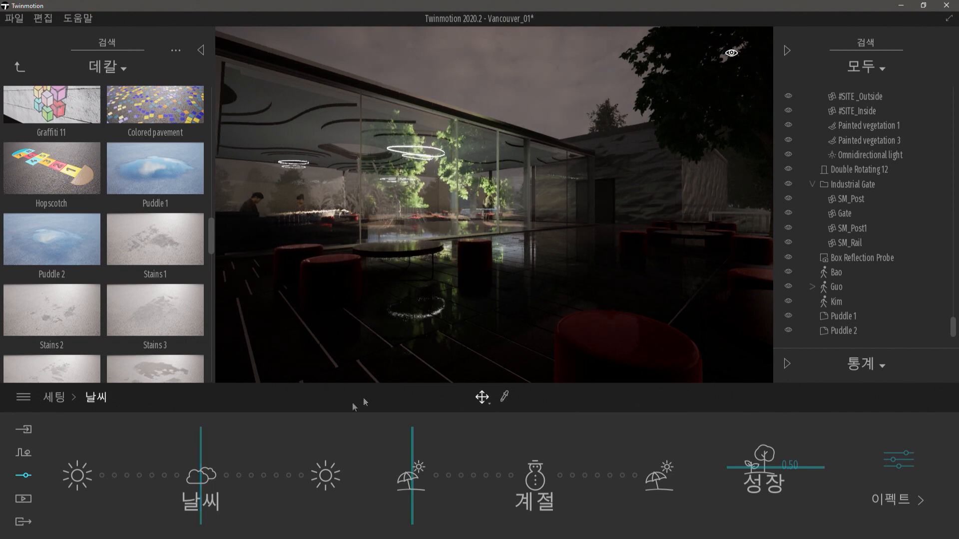
pyautogui.moveTo(200, 472); pyautogui.dragTo(242, 481)
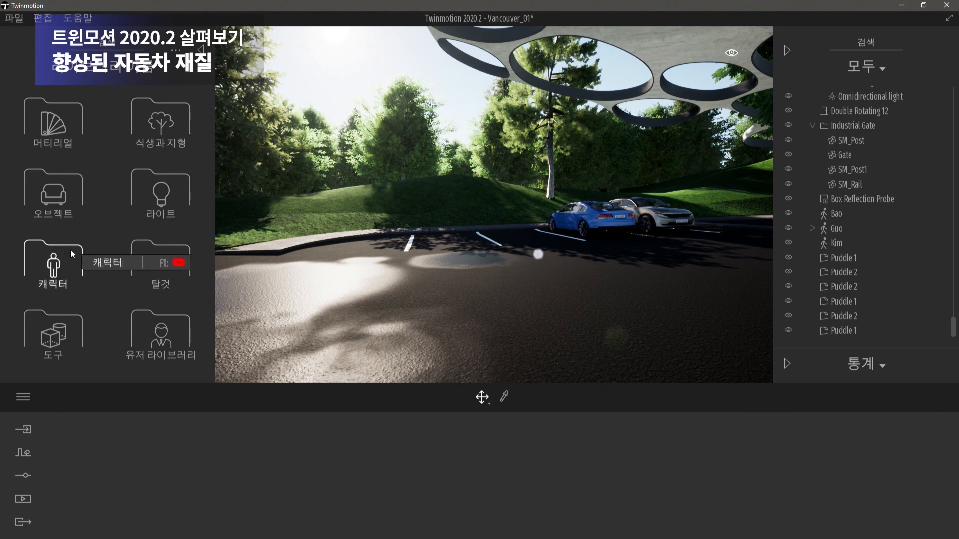
# Place the Suv 03 car from the vehicle library (탈것) on the asphalt of the parking lot
pyautogui.click(173, 283)
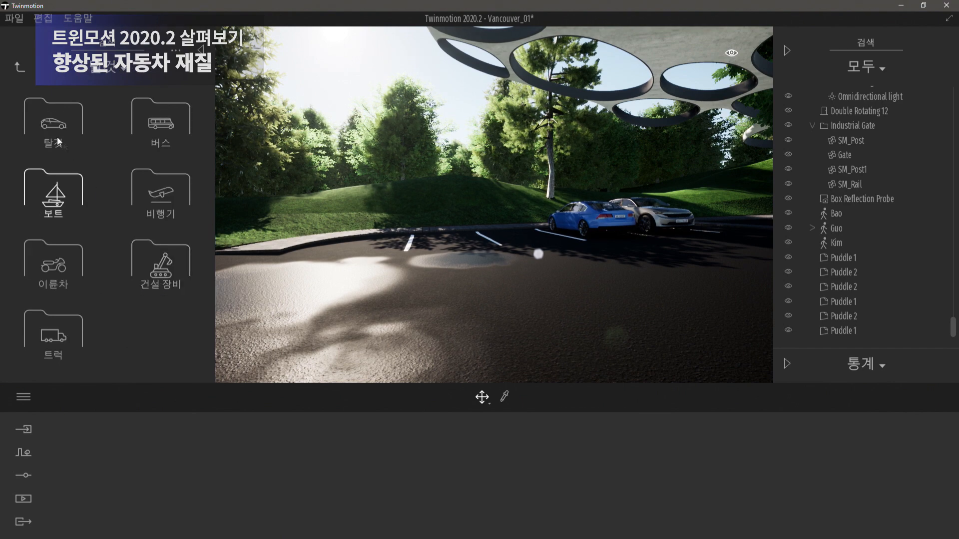
pyautogui.click(46, 128)
pyautogui.scroll(-1, 158, 298)
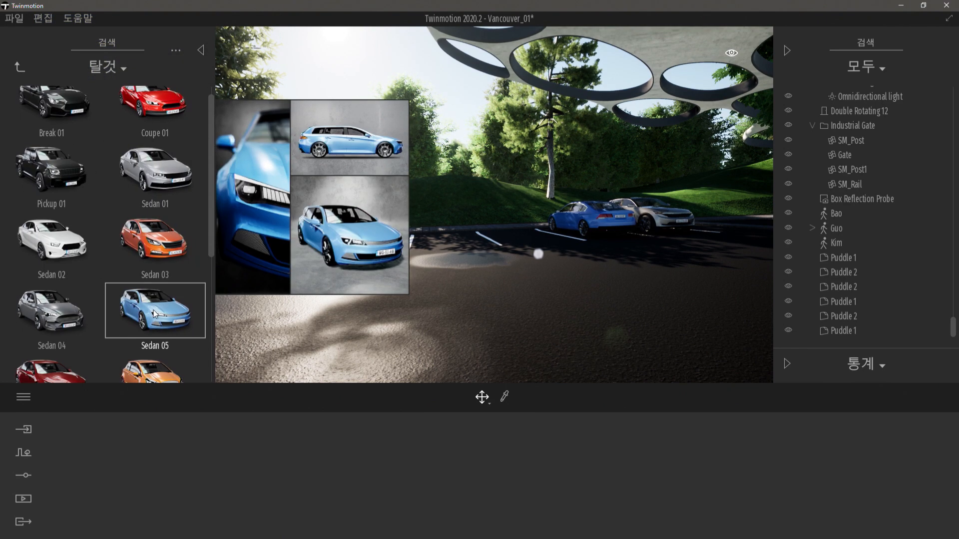
pyautogui.scroll(-8, 154, 314)
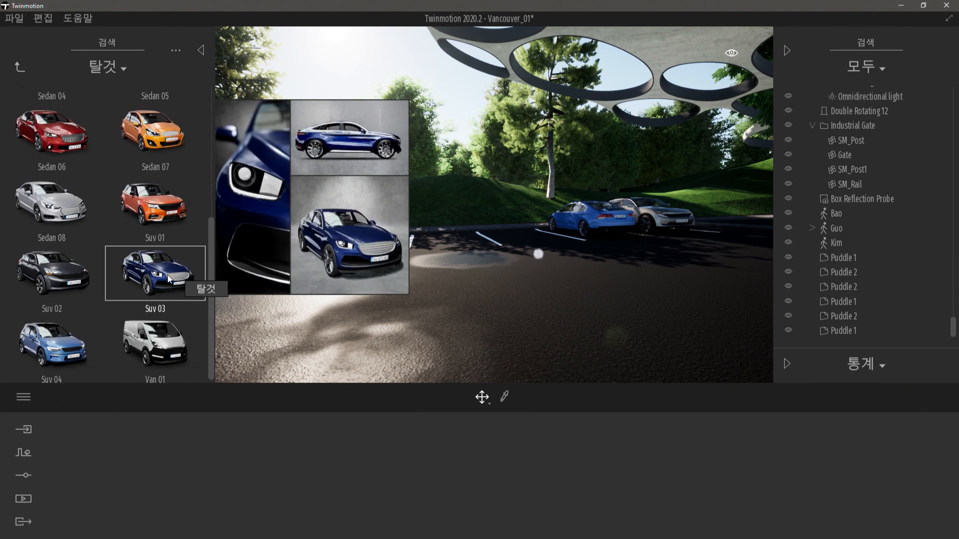
pyautogui.moveTo(173, 280); pyautogui.dragTo(532, 350)
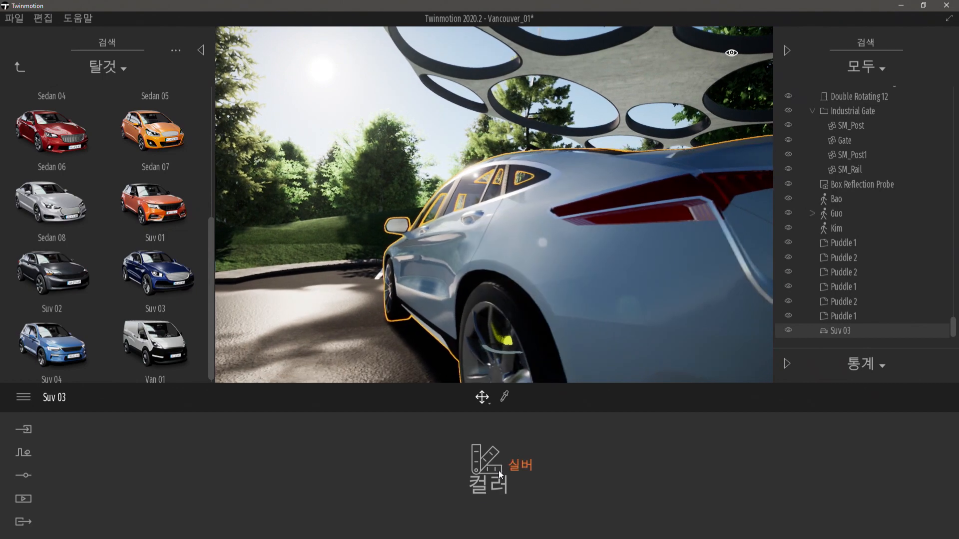
# Try the Suv 03 body colour (컬러) in black (블랙) and in dark blue (다크블루)
pyautogui.click(498, 470)
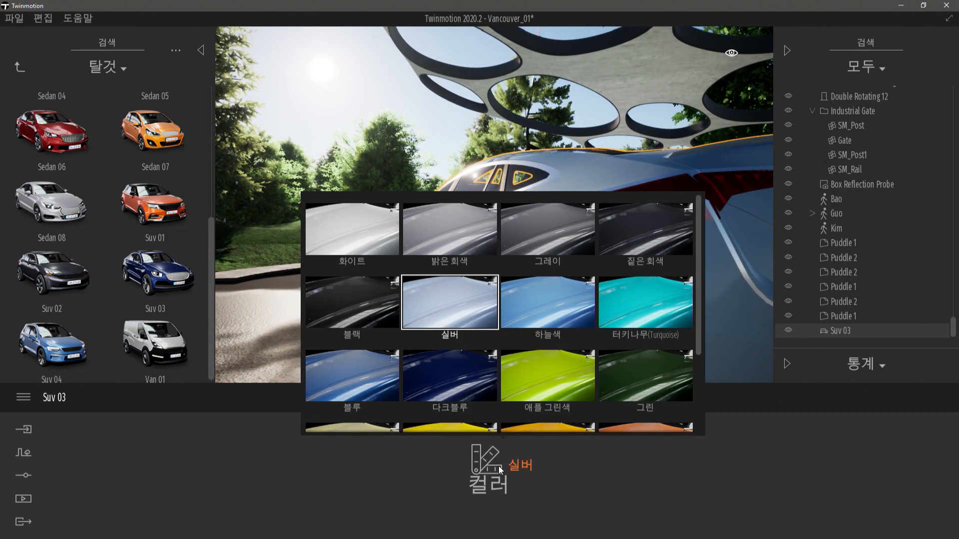
pyautogui.click(372, 319)
pyautogui.moveTo(695, 179); pyautogui.dragTo(533, 61, button='middle')
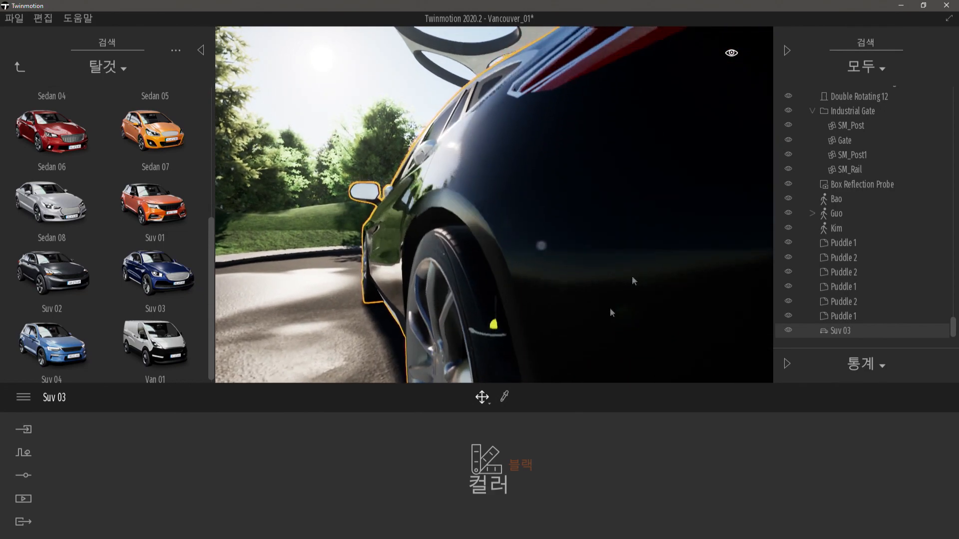
pyautogui.click(520, 466)
pyautogui.click(449, 377)
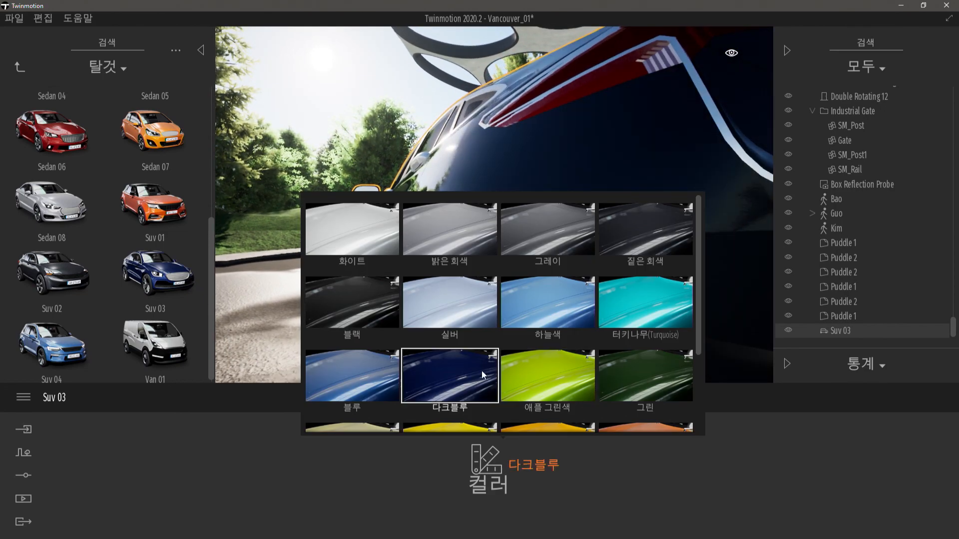
# Examine the reflections on the SUV's dark blue paint around its rear side and rear wheel
pyautogui.keyDown('shift'); pyautogui.moveTo(624, 223); pyautogui.dragTo(588, 223, button='middle'); pyautogui.keyUp('shift')
pyautogui.moveTo(556, 308); pyautogui.dragTo(530, 302, button='right')
pyautogui.press('w')
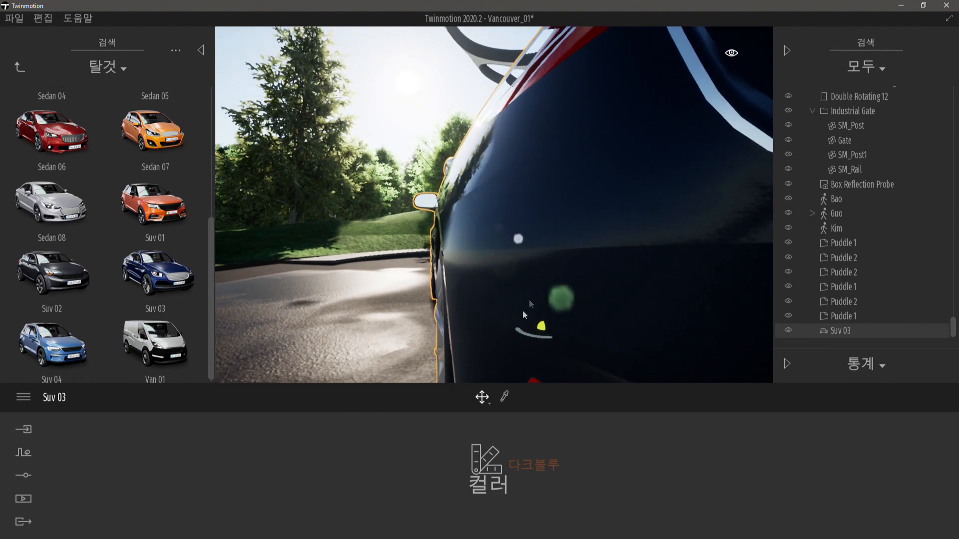
pyautogui.moveTo(527, 335); pyautogui.dragTo(510, 332)
pyautogui.moveTo(509, 332); pyautogui.dragTo(542, 331, button='right')
pyautogui.press('a')
pyautogui.press('a')
pyautogui.press('a')
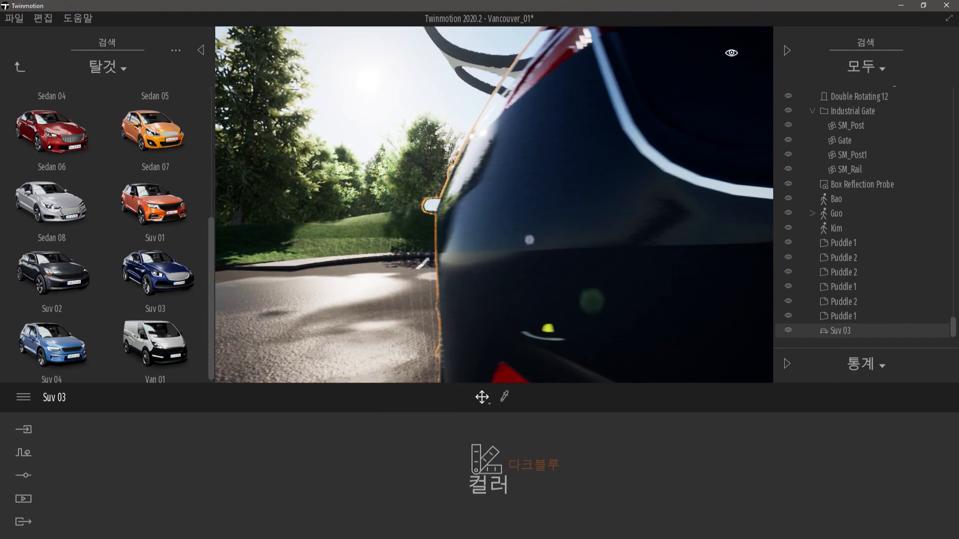
pyautogui.press('a')
pyautogui.press('a')
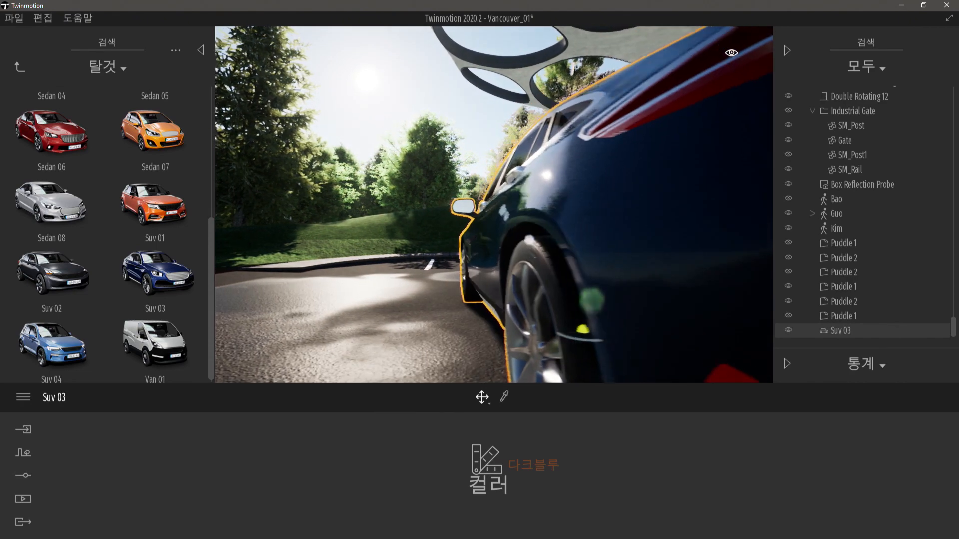
pyautogui.moveTo(493, 192); pyautogui.dragTo(518, 212, button='right')
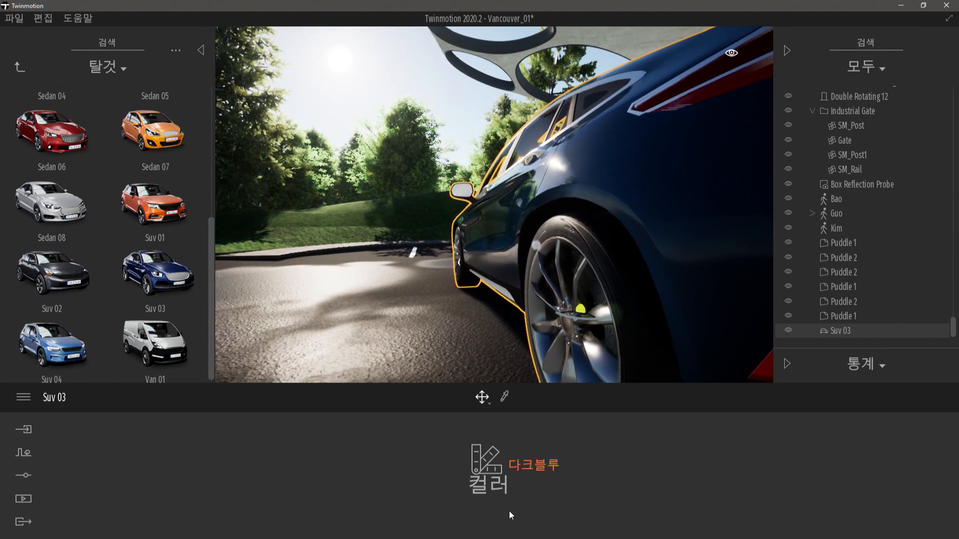
# Set the Suv 03 body colour (컬러) to turquoise (터키나무)
pyautogui.click(511, 498)
pyautogui.scroll(-2, 543, 380)
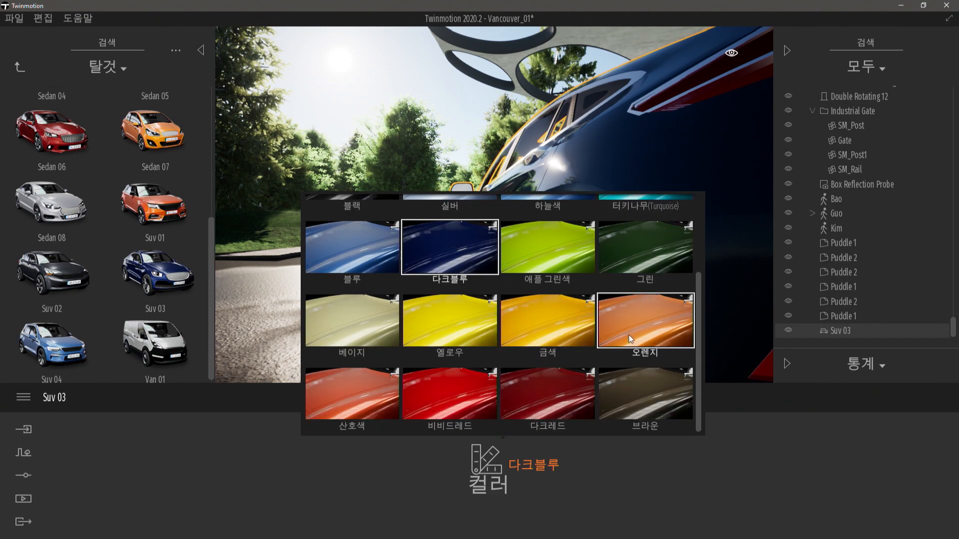
pyautogui.scroll(1, 645, 324)
pyautogui.click(619, 238)
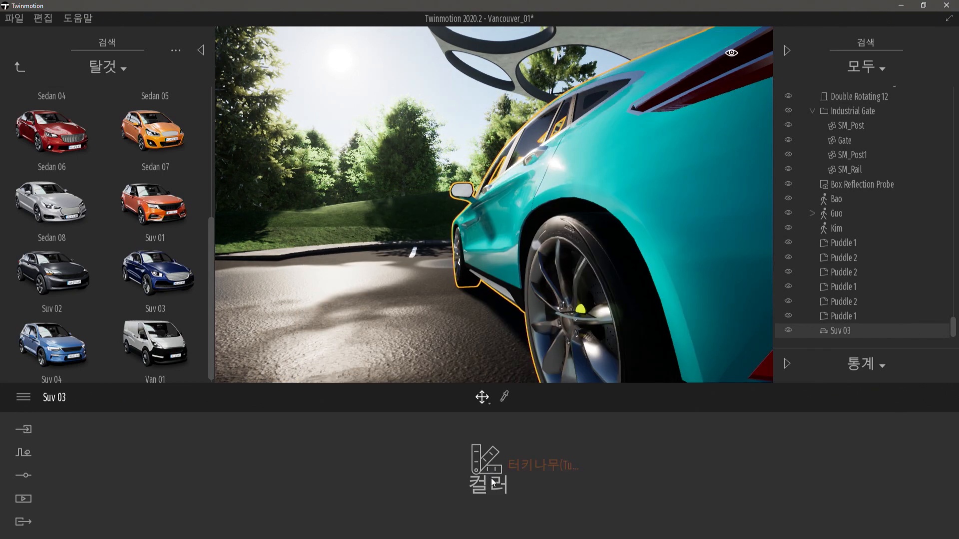
# Set the Suv 03 body colour (컬러) to black (블랙)
pyautogui.click(493, 483)
pyautogui.scroll(-1, 370, 220)
pyautogui.scroll(1, 370, 235)
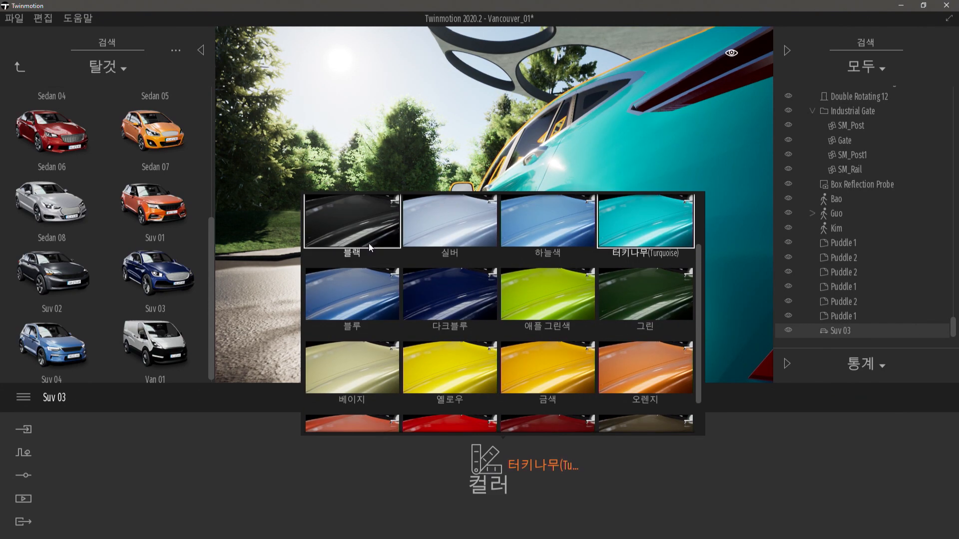
pyautogui.click(370, 246)
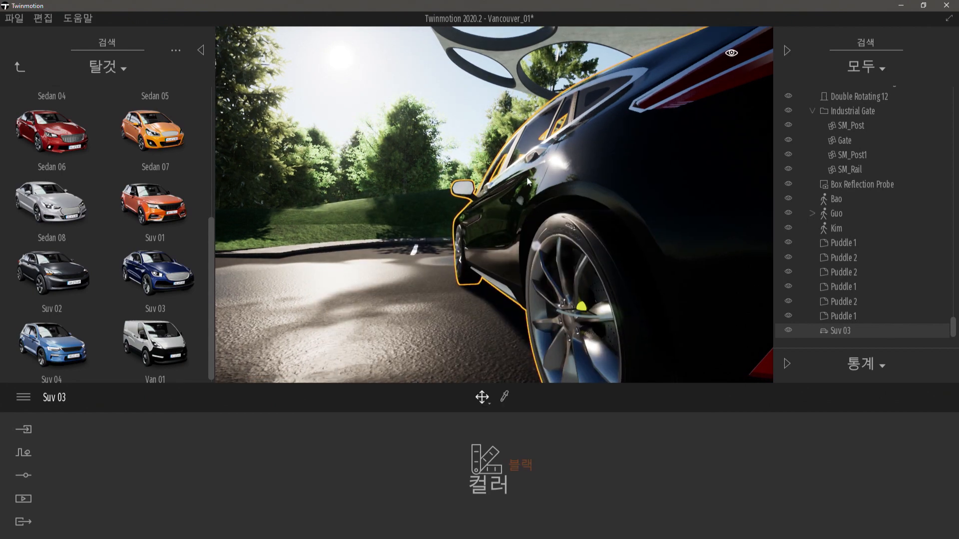
pyautogui.moveTo(528, 181); pyautogui.dragTo(451, 207, button='middle')
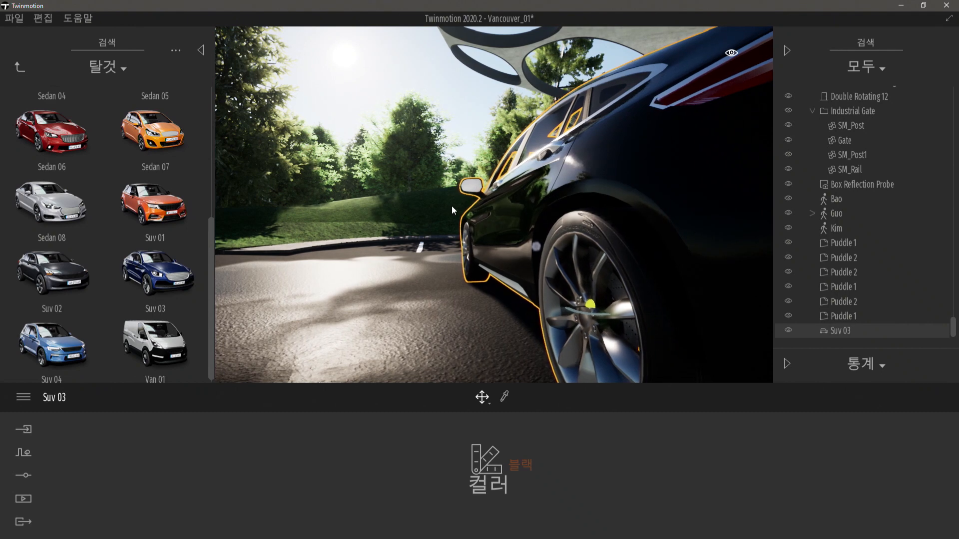
# Place a Box Reflection Probe from the reflection probe library (리플렉션 프로브) beside the SUV in the parking lot
pyautogui.click(20, 71)
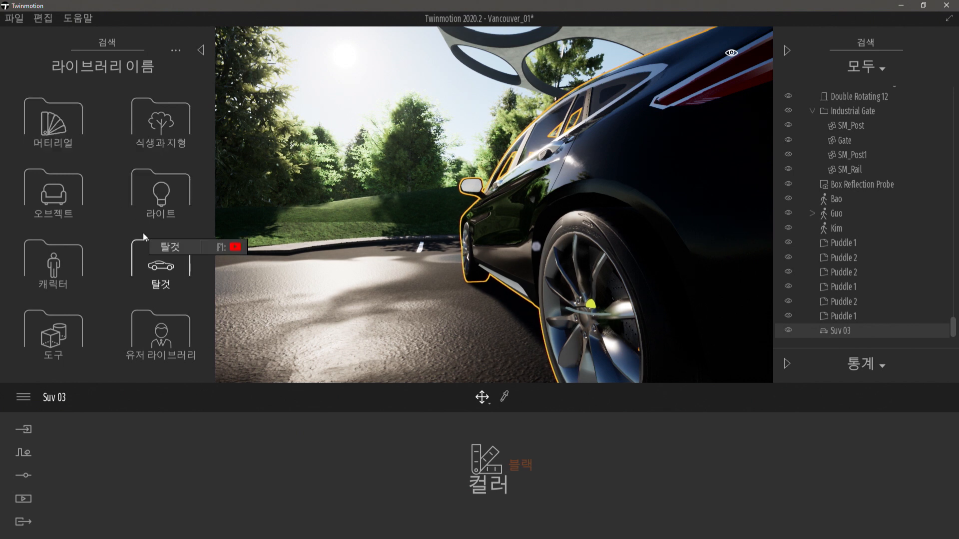
pyautogui.click(63, 338)
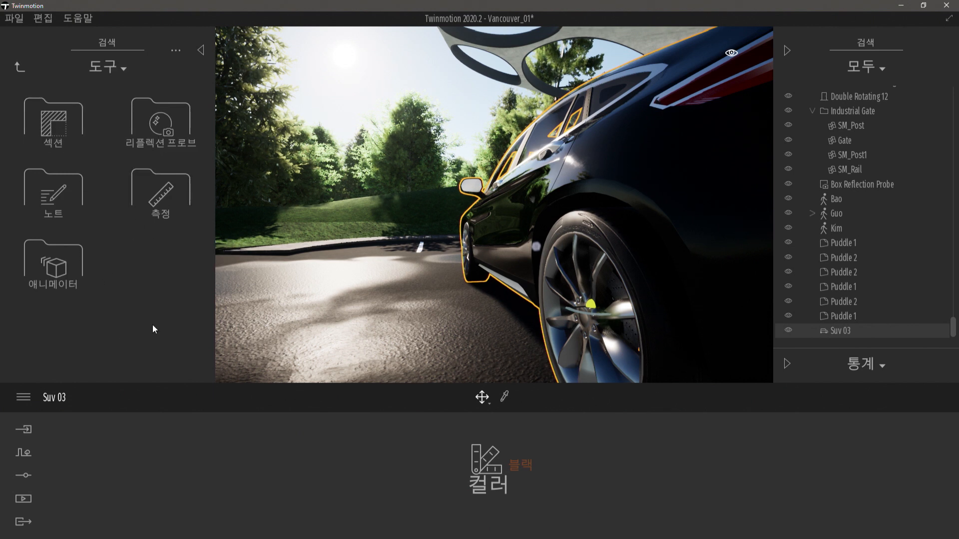
pyautogui.click(170, 125)
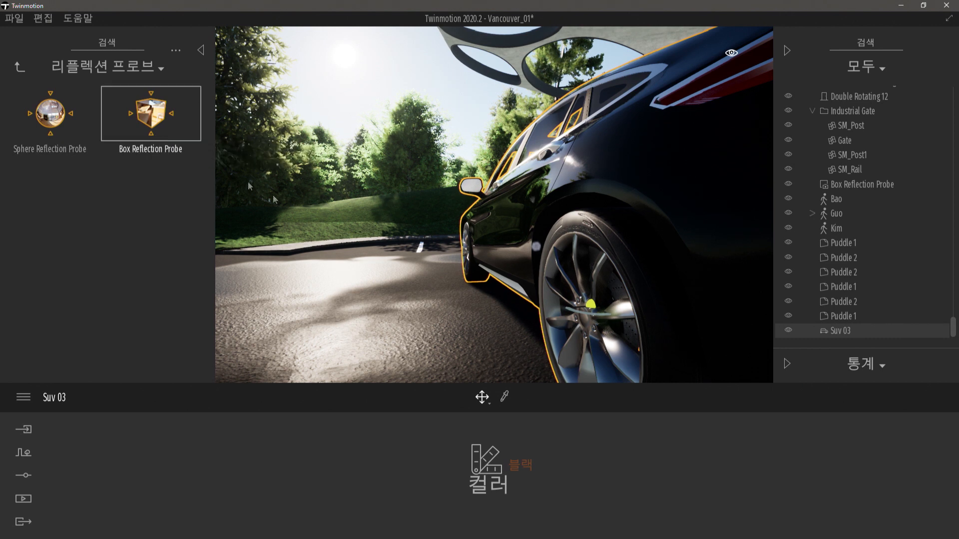
pyautogui.moveTo(152, 131); pyautogui.dragTo(497, 323)
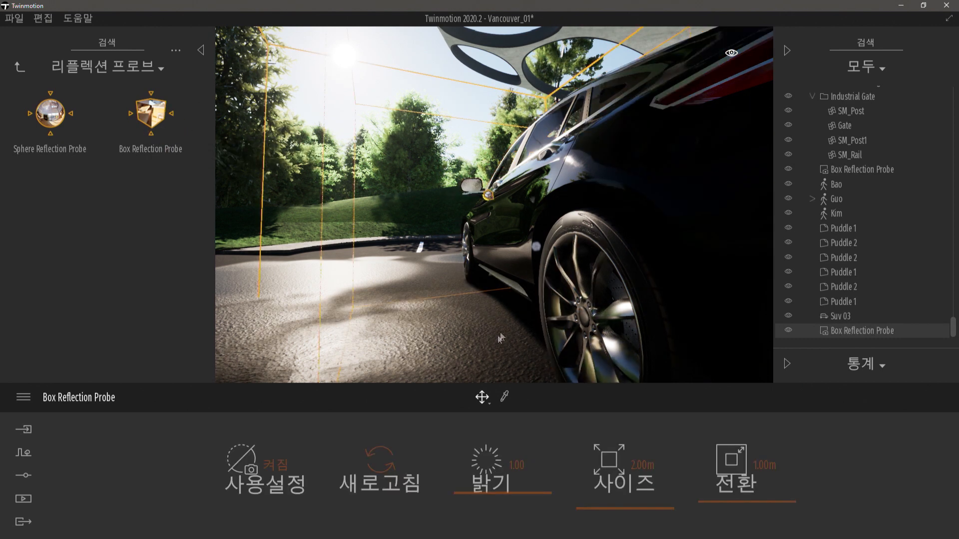
# Disable and re-enable (사용설정) the new Box Reflection Probe twice to compare the reflections on the SUV's black paint
pyautogui.click(263, 463)
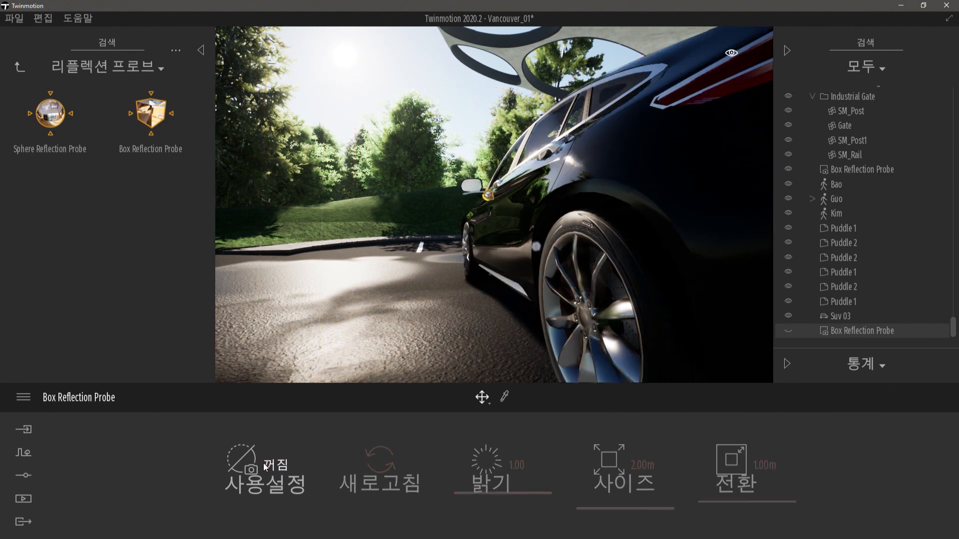
pyautogui.keyDown('shift'); pyautogui.moveTo(621, 181); pyautogui.dragTo(574, 177, button='middle'); pyautogui.keyUp('shift')
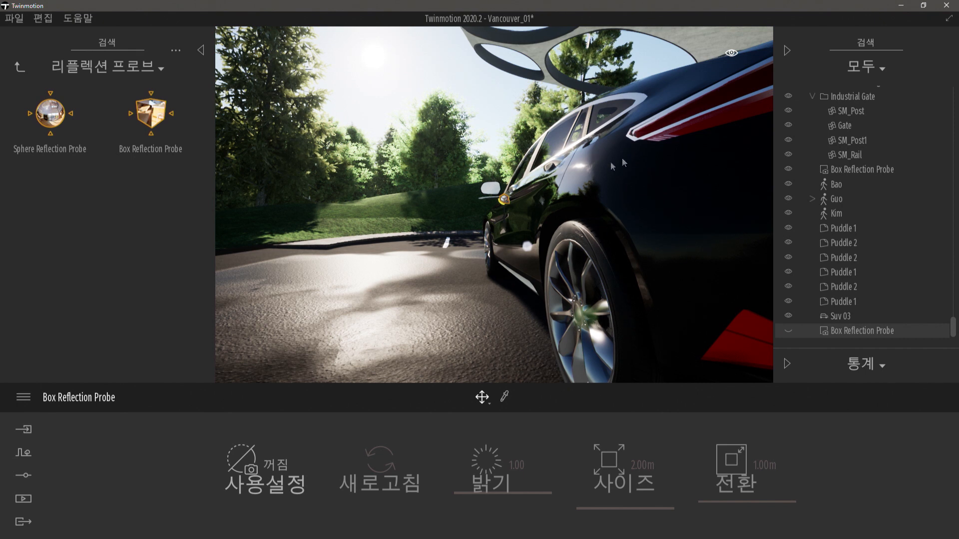
pyautogui.click(270, 466)
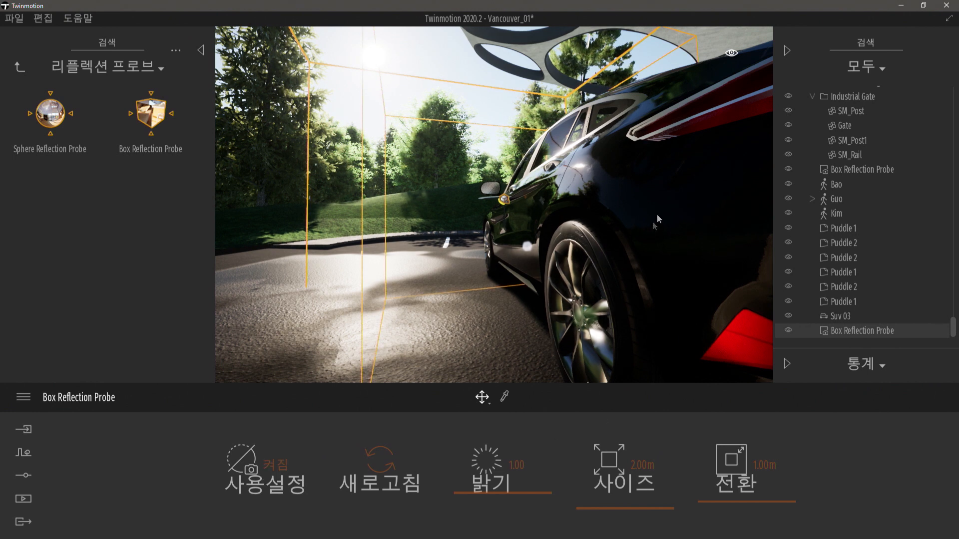
pyautogui.keyDown('shift'); pyautogui.moveTo(644, 218); pyautogui.dragTo(587, 157, button='middle'); pyautogui.keyUp('shift')
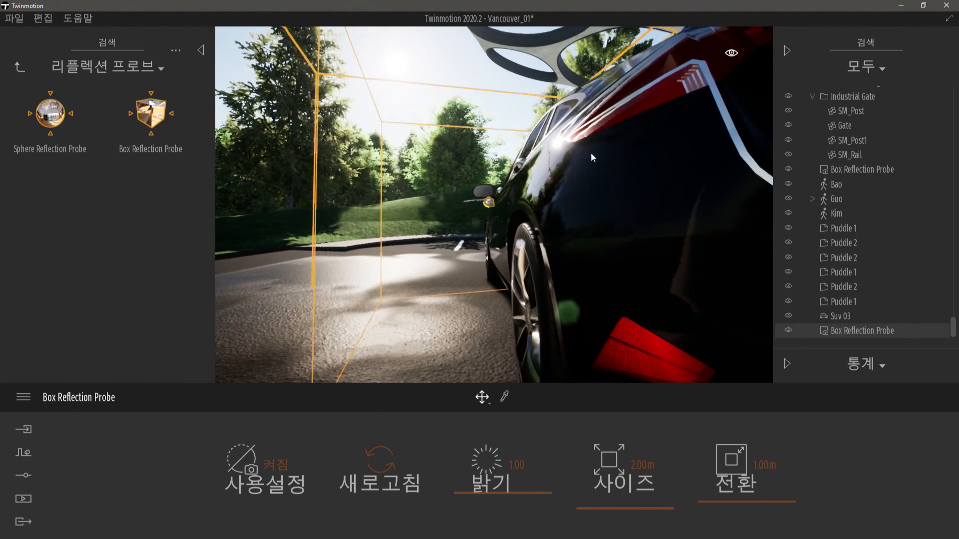
pyautogui.click(278, 467)
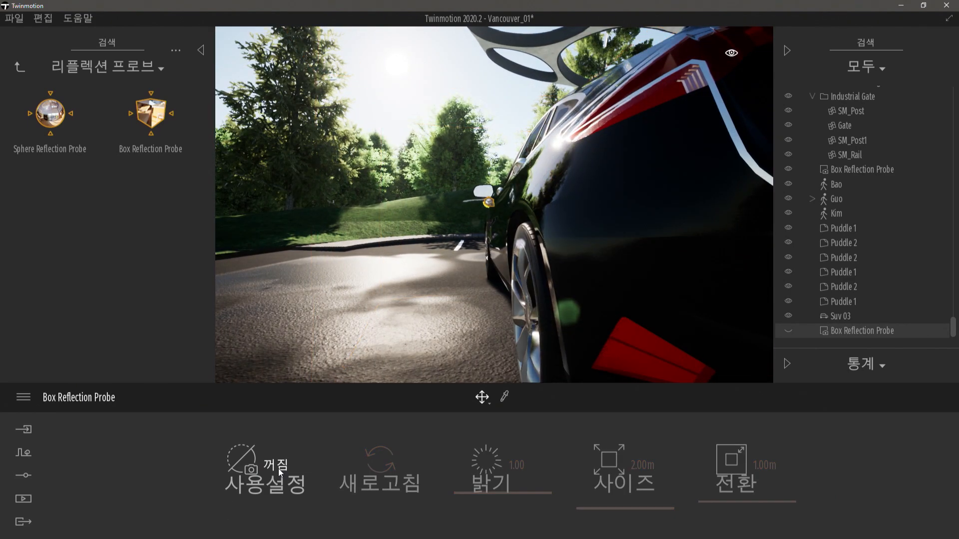
pyautogui.click(278, 468)
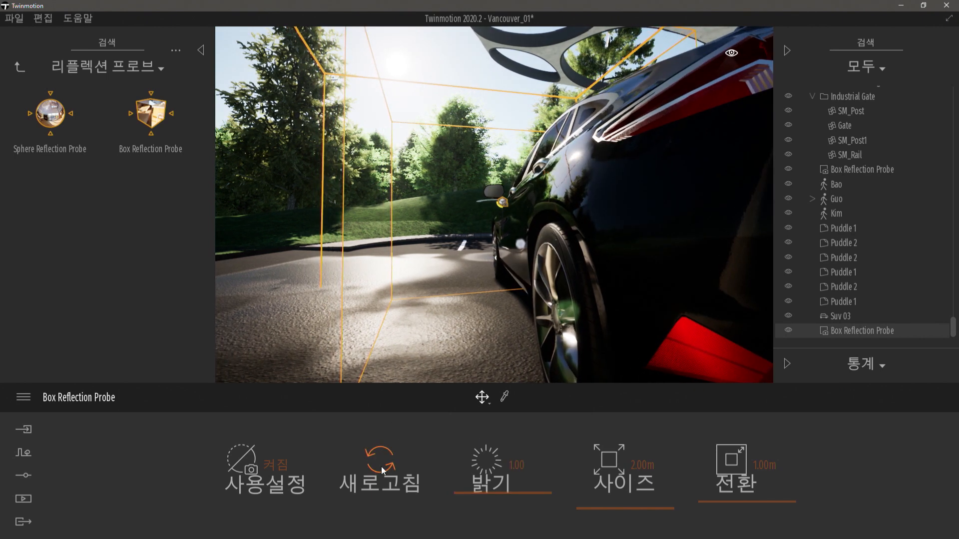
# Set the Box Reflection Probe's size (사이즈) to 6.48 m and examine the reflections along the SUV's body
pyautogui.moveTo(646, 508); pyautogui.dragTo(638, 500)
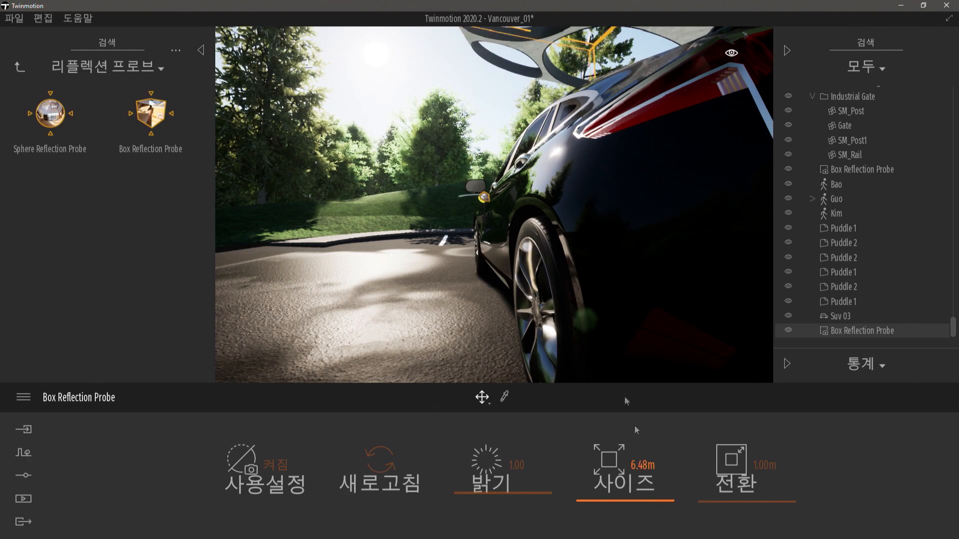
pyautogui.press('a')
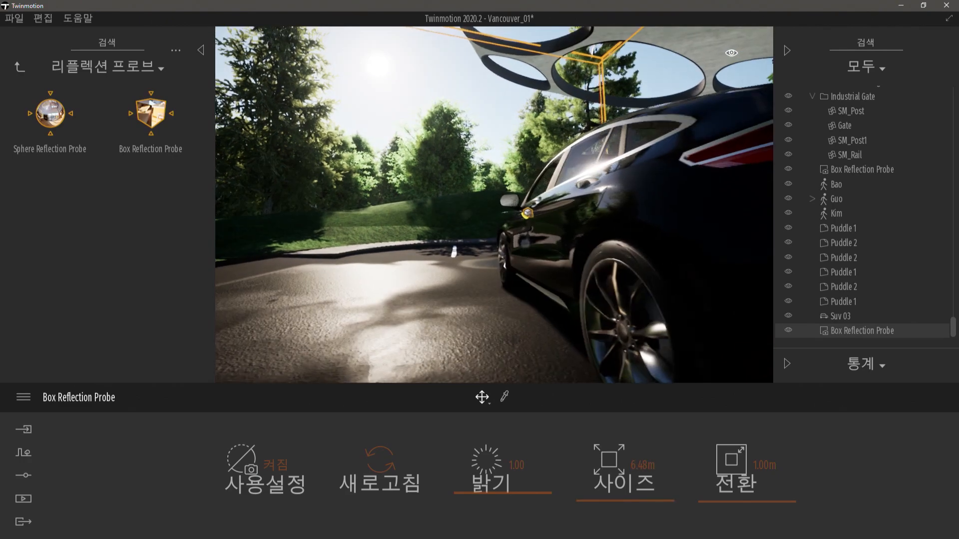
pyautogui.press('d')
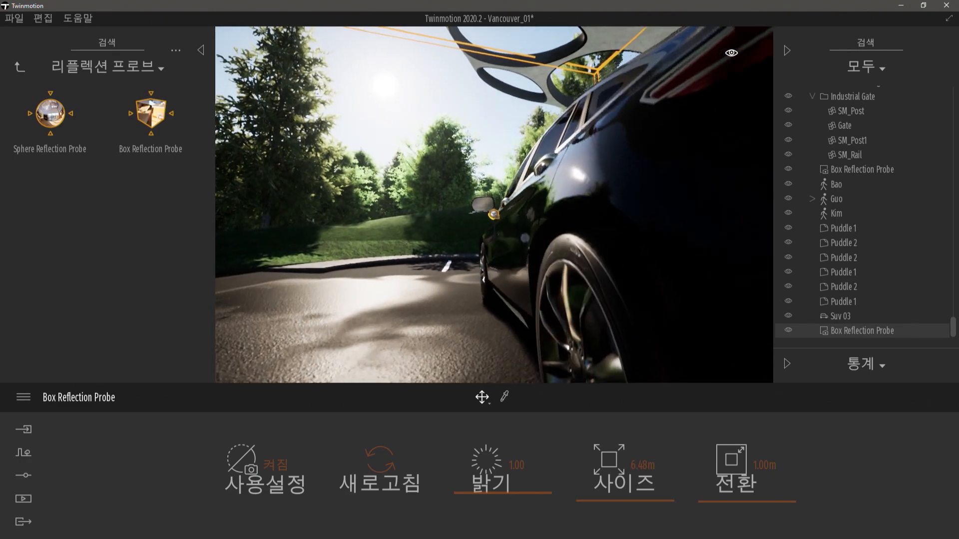
pyautogui.press('w')
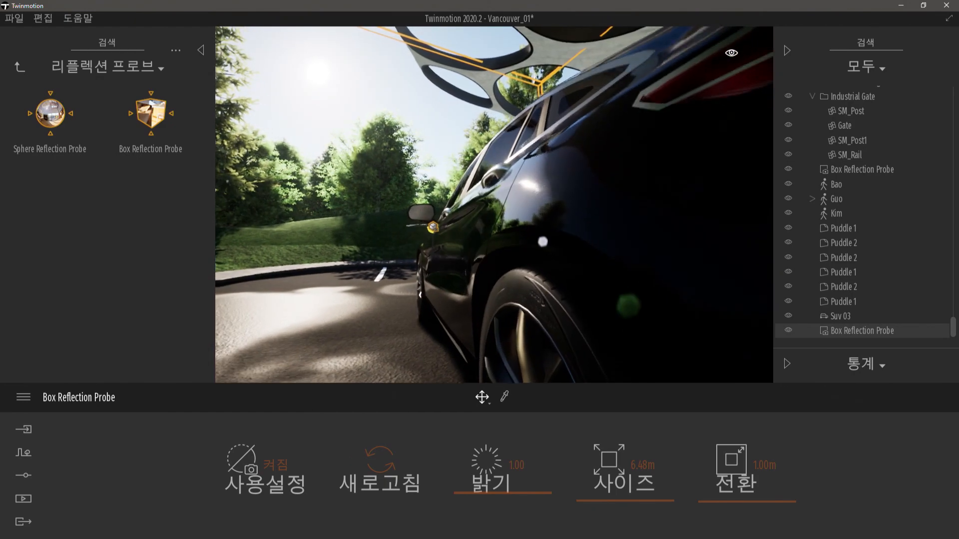
pyautogui.press('w')
pyautogui.press('s')
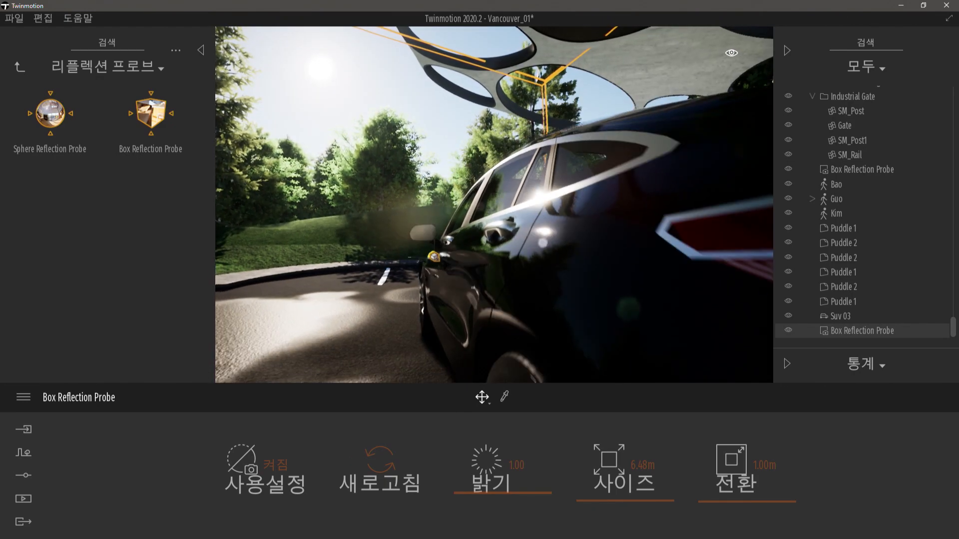
pyautogui.press('w')
pyautogui.press('d')
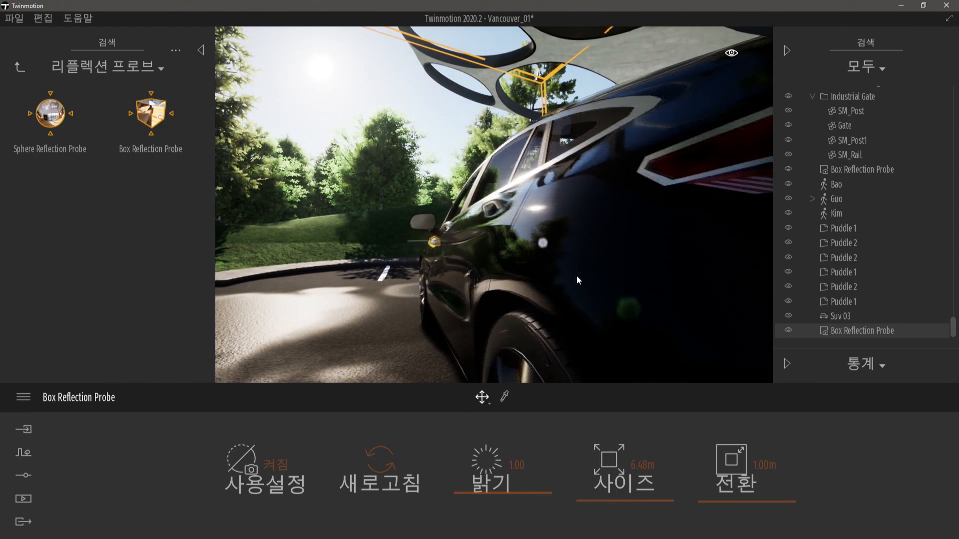
pyautogui.moveTo(577, 275); pyautogui.dragTo(562, 245, button='right')
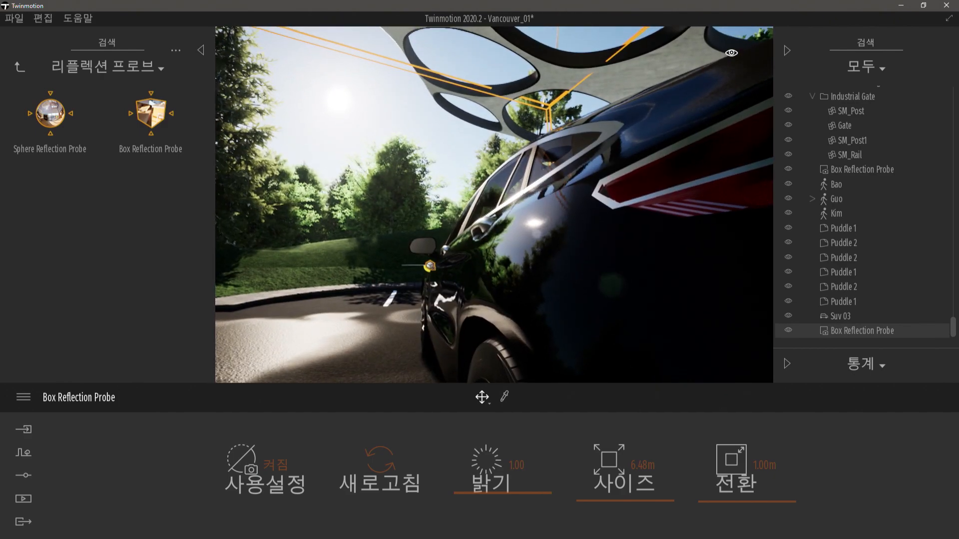
pyautogui.moveTo(490, 278); pyautogui.dragTo(492, 307, button='right')
pyautogui.press('e')
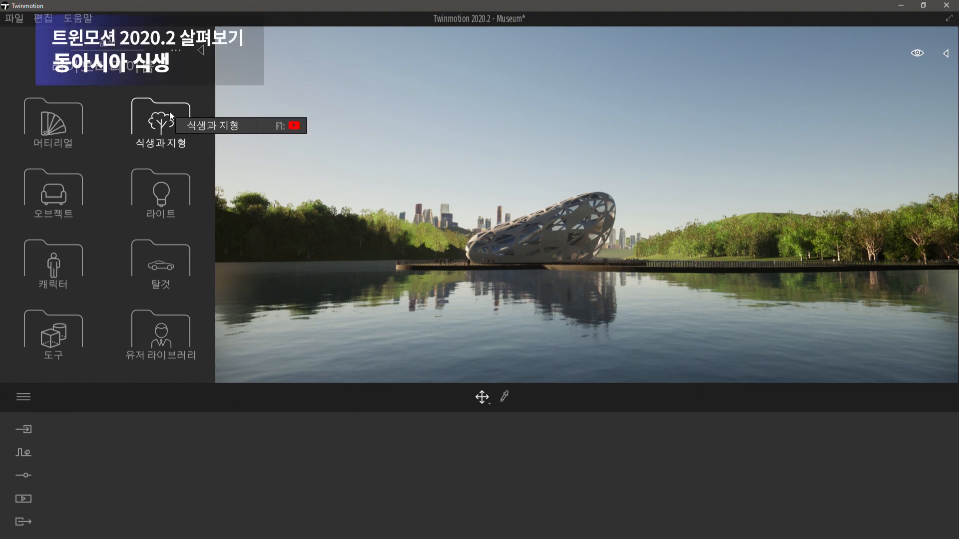
# Open the tree library (나무) under vegetation and landscape (식생과 지형) and examine the previews of the last trees listed, from Chinaberry Tree to Persian Ironwood
pyautogui.click(170, 113)
pyautogui.click(168, 119)
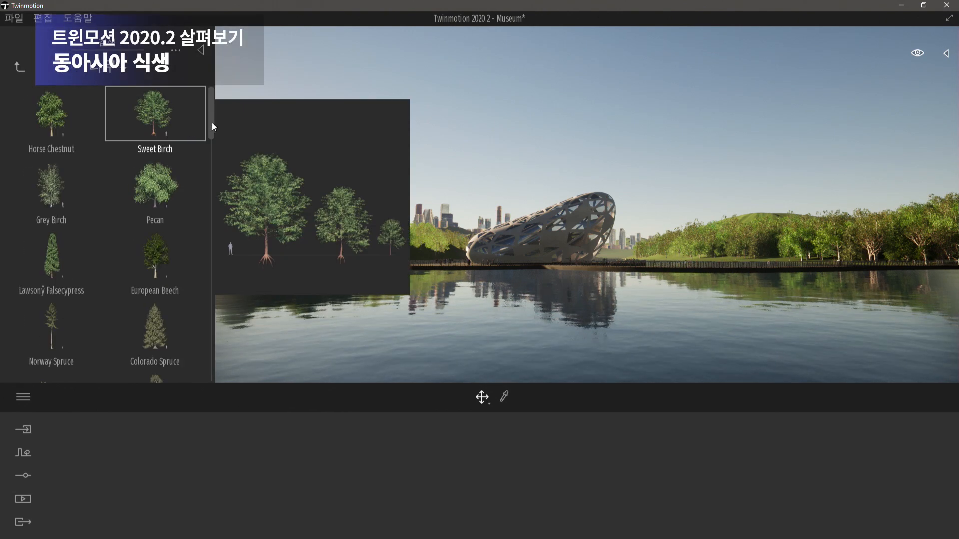
pyautogui.moveTo(211, 121); pyautogui.dragTo(211, 373)
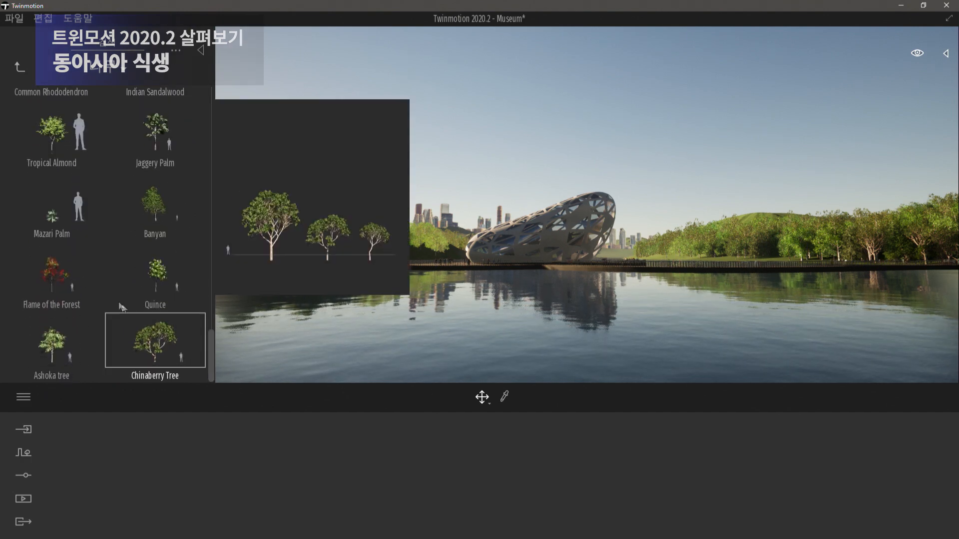
pyautogui.moveTo(55, 236)
pyautogui.moveTo(173, 375)
pyautogui.moveTo(61, 306)
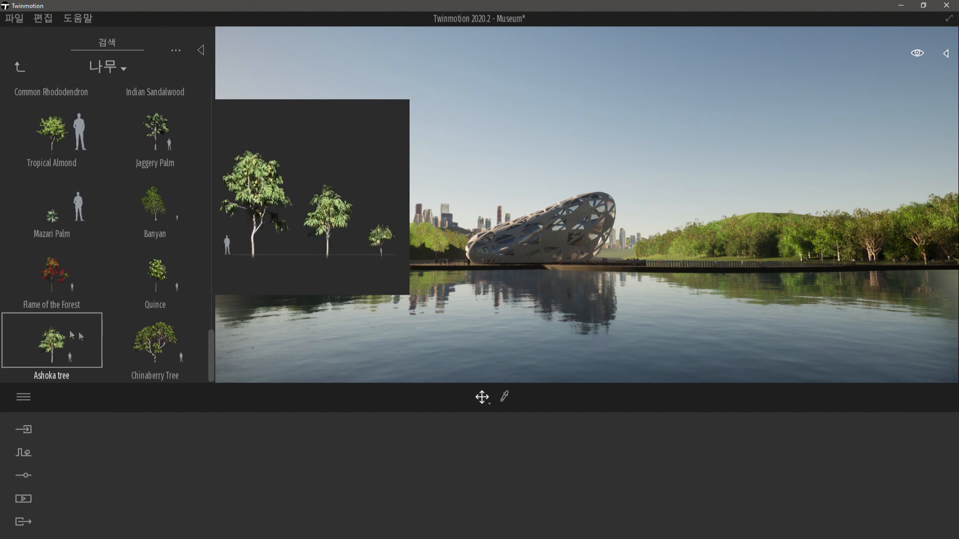
pyautogui.moveTo(168, 358)
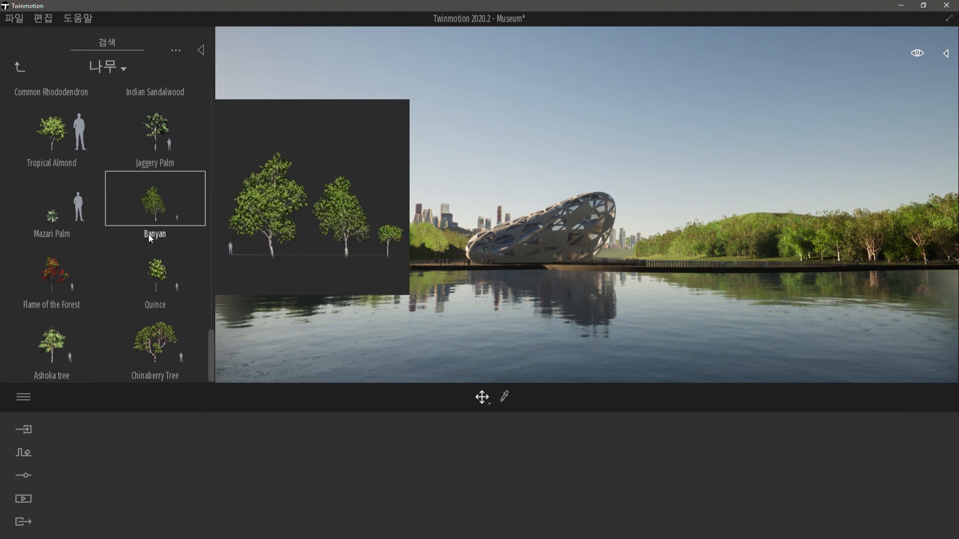
pyautogui.scroll(3, 148, 235)
pyautogui.moveTo(68, 193)
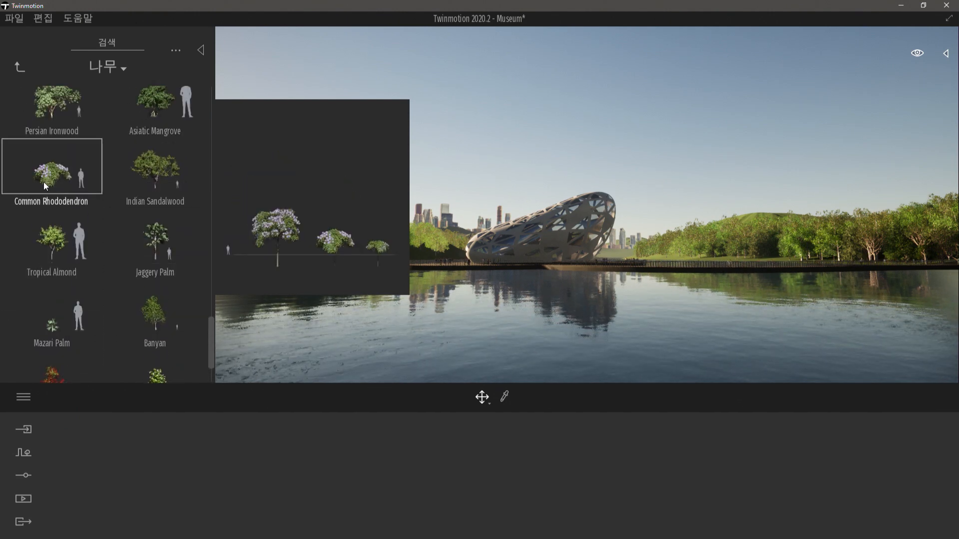
pyautogui.scroll(2, 63, 167)
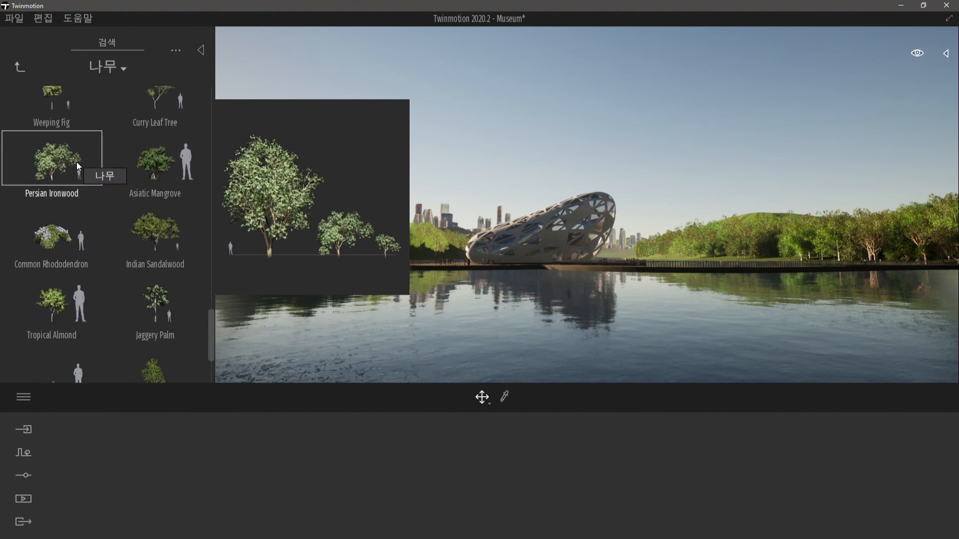
# Select the painted vegetation at the far end of the footbridge and paint its trees, grass and rocks across the open lawn and clearing
pyautogui.press('w')
pyautogui.moveTo(449, 215); pyautogui.dragTo(706, 278, button='right')
pyautogui.press('d')
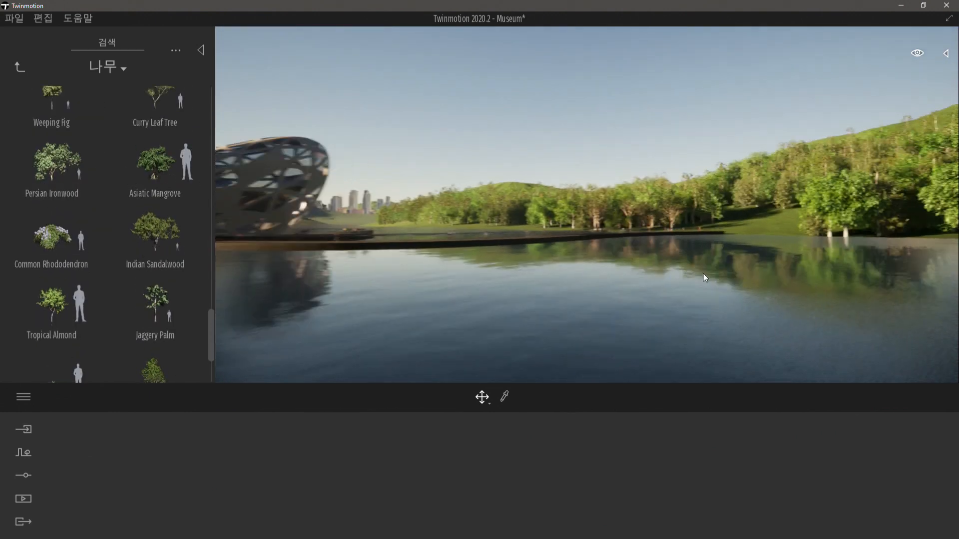
pyautogui.click(628, 221)
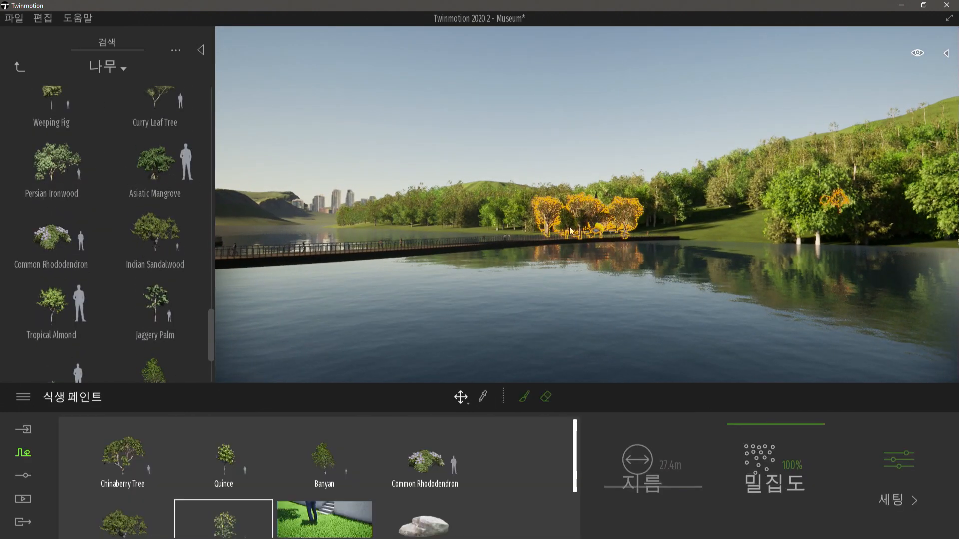
pyautogui.press('w')
pyautogui.press('w')
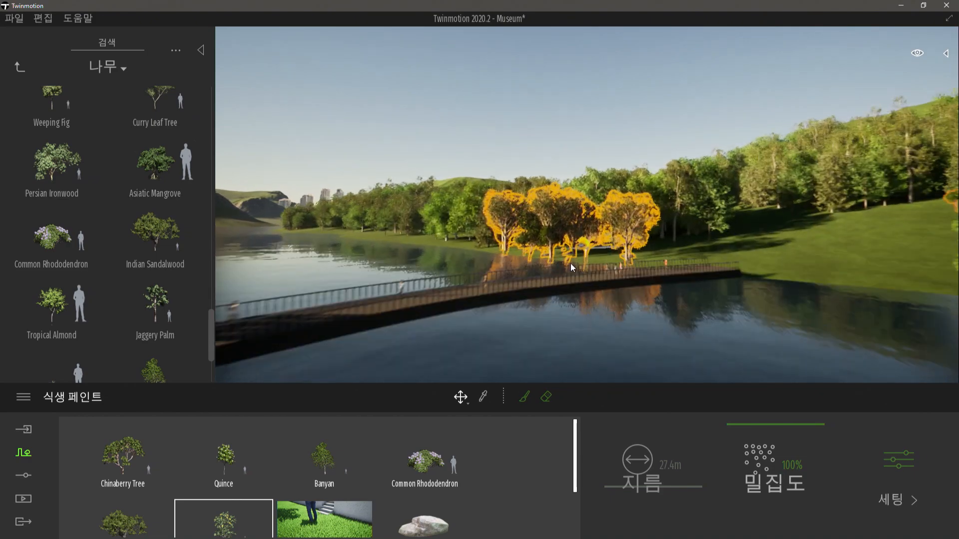
pyautogui.click(525, 397)
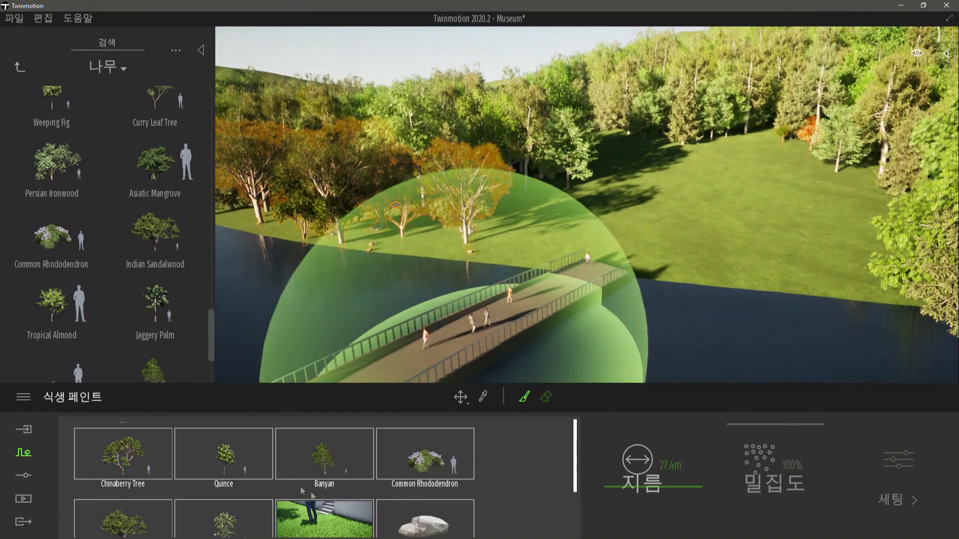
pyautogui.scroll(-2, 225, 479)
pyautogui.scroll(-1, 255, 489)
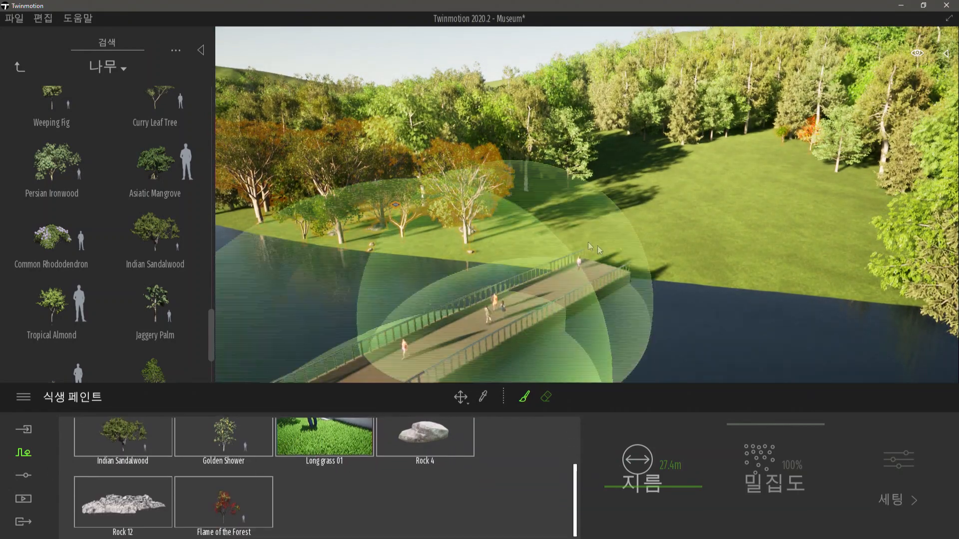
pyautogui.moveTo(547, 215)
pyautogui.mouseDown()
pyautogui.moveTo(870, 275)
pyautogui.moveTo(903, 238)
pyautogui.mouseUp()
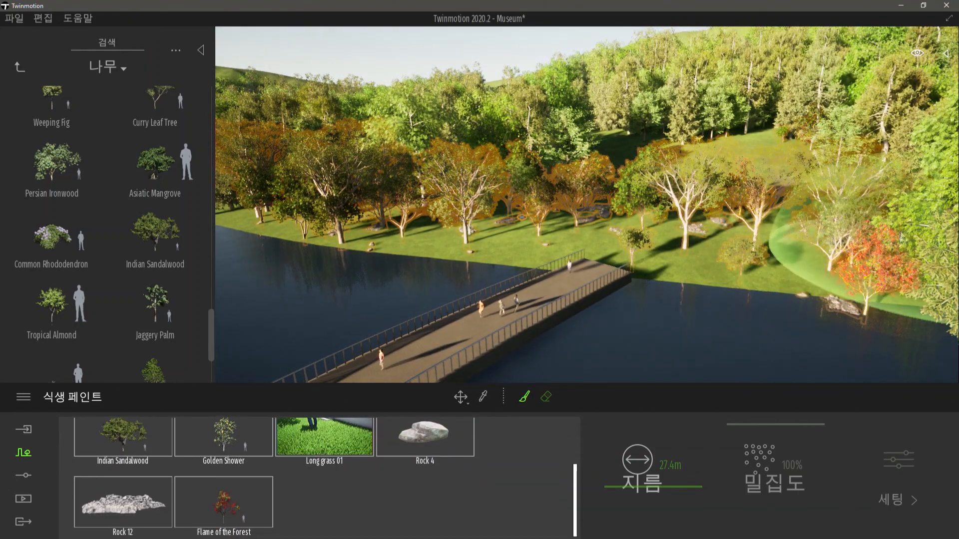
pyautogui.moveTo(692, 160); pyautogui.dragTo(631, 140)
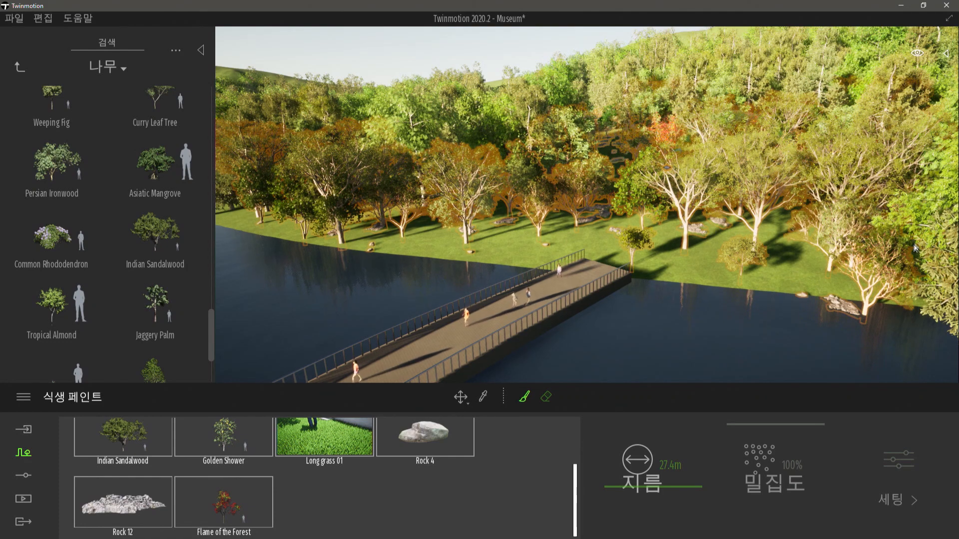
# Erase the painted vegetation at the lawn's right shoreline and the small tree at the end of the footbridge
pyautogui.click(546, 398)
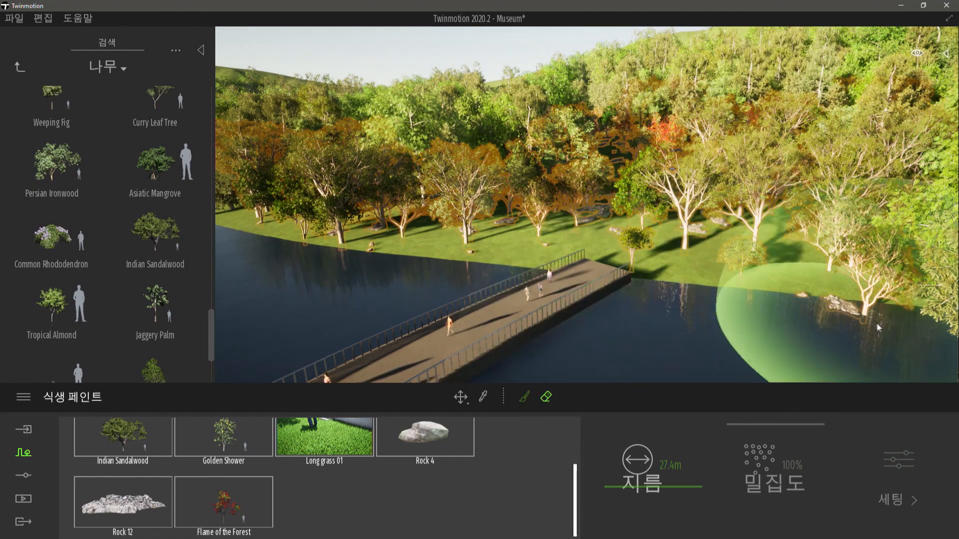
pyautogui.click(524, 397)
pyautogui.moveTo(744, 242); pyautogui.dragTo(809, 219, button='right')
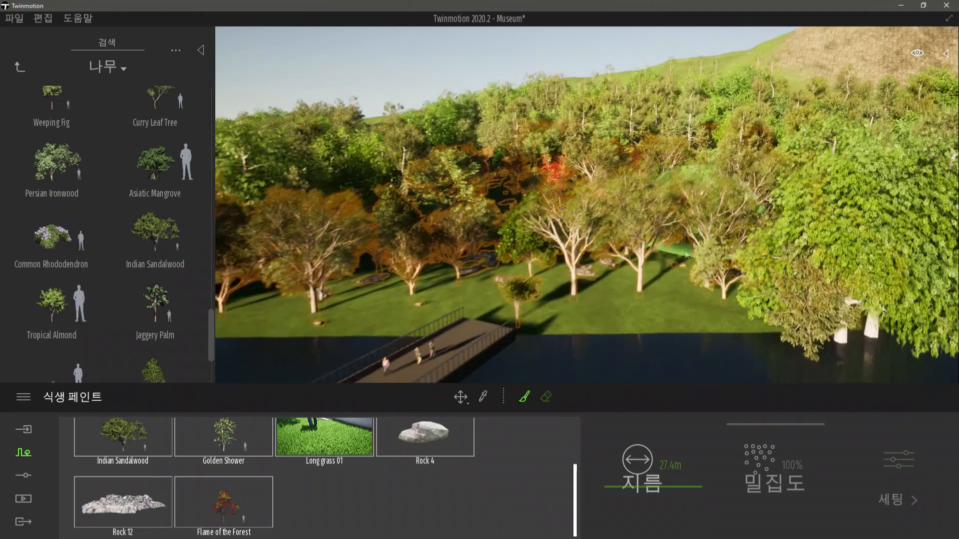
pyautogui.click(549, 402)
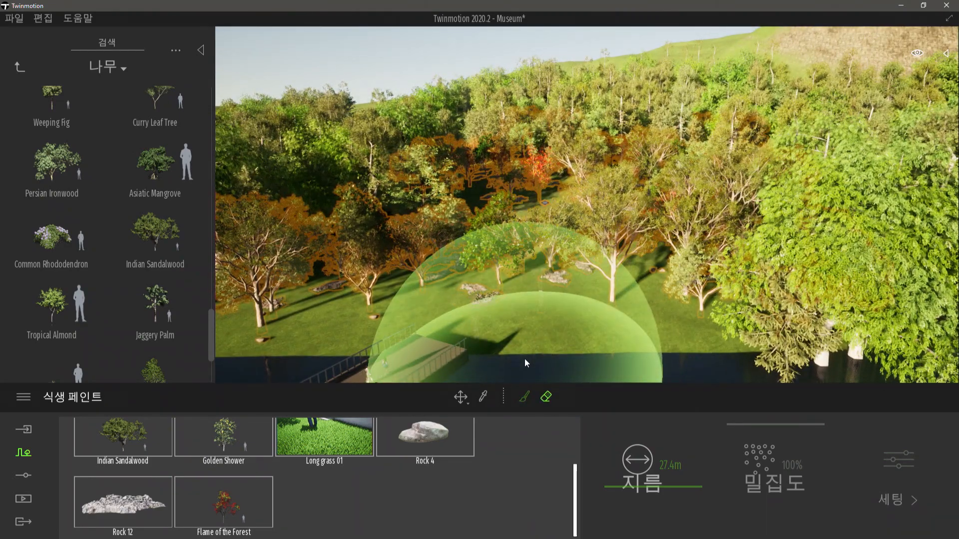
# Paint more of the vegetation mix into the clearing behind the front row of trees and leave the paint brush
pyautogui.click(525, 399)
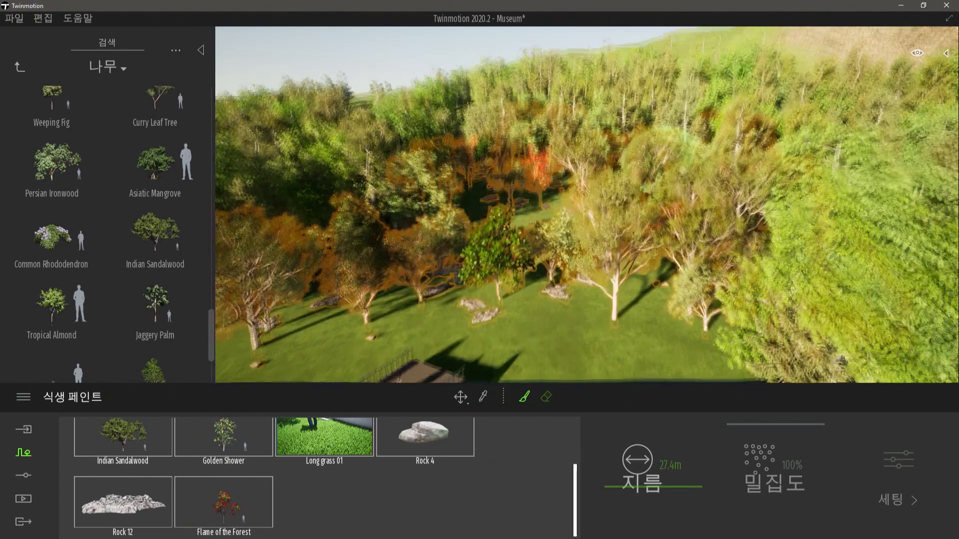
pyautogui.moveTo(665, 150); pyautogui.dragTo(667, 173, button='right')
pyautogui.click(510, 181)
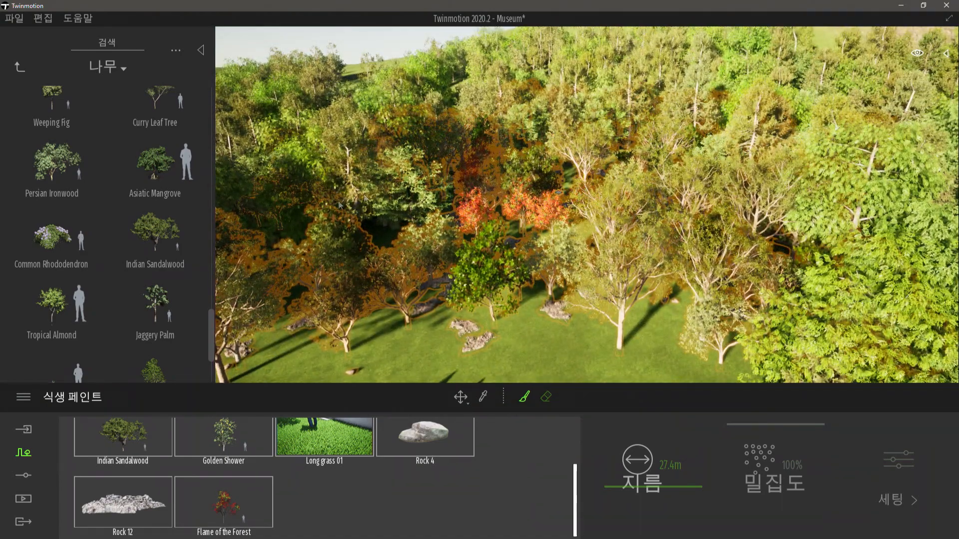
pyautogui.press('Escape')
# Set the age (수령) of the painted Chinaberry Tree to 100% and return to the vegetation list
pyautogui.moveTo(773, 190)
pyautogui.mouseDown(button='right')
pyautogui.moveTo(724, 150)
pyautogui.moveTo(645, 158)
pyautogui.moveTo(219, 448)
pyautogui.mouseUp(button='right')
pyautogui.scroll(2, 150, 445)
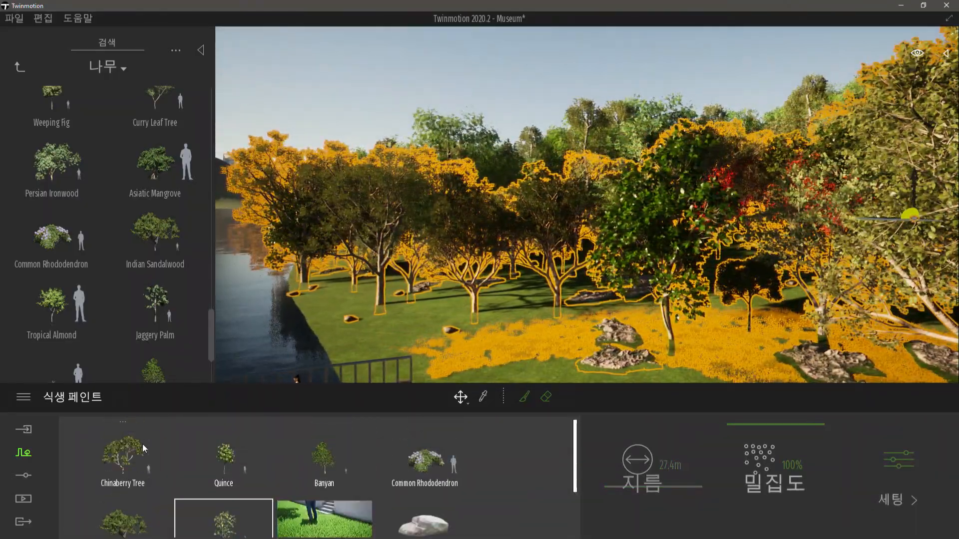
pyautogui.click(139, 448)
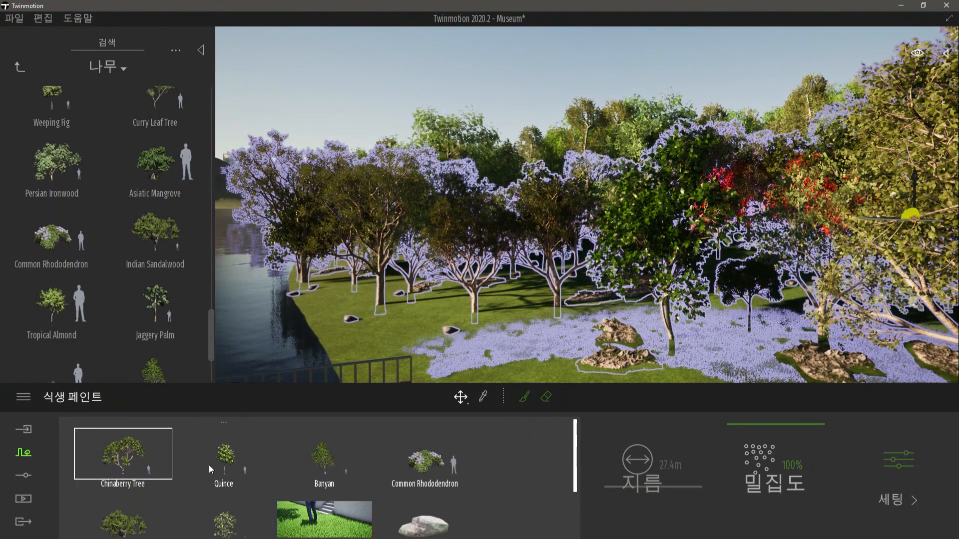
pyautogui.click(923, 483)
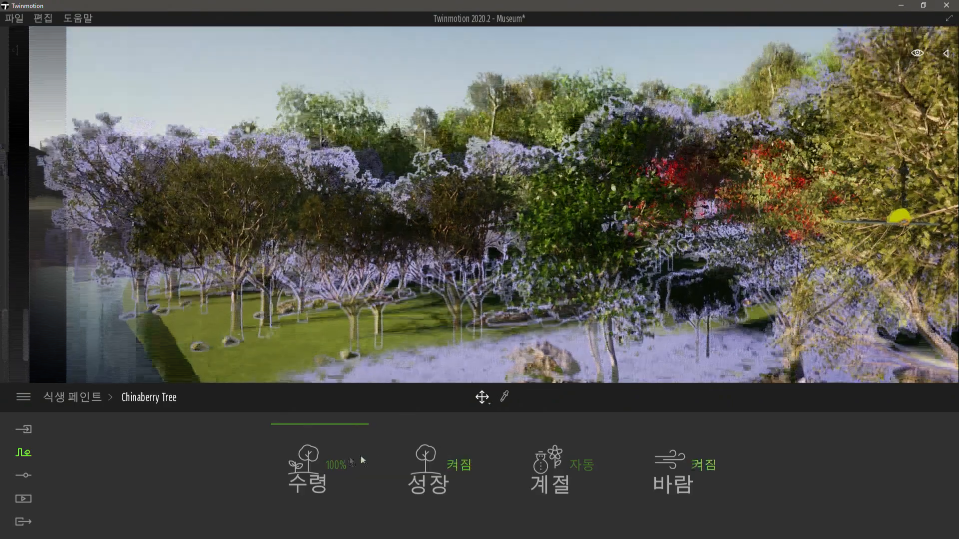
pyautogui.moveTo(303, 443); pyautogui.dragTo(306, 386)
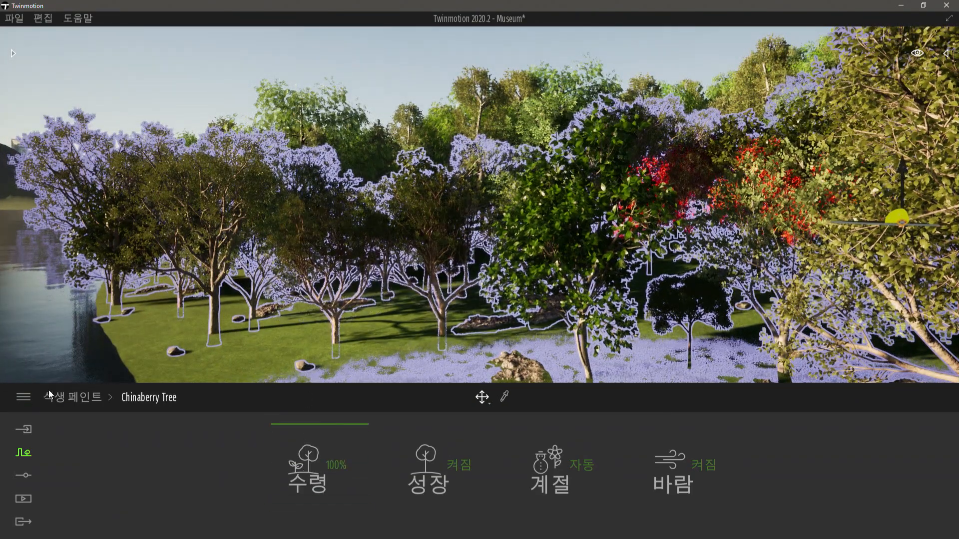
pyautogui.click(60, 402)
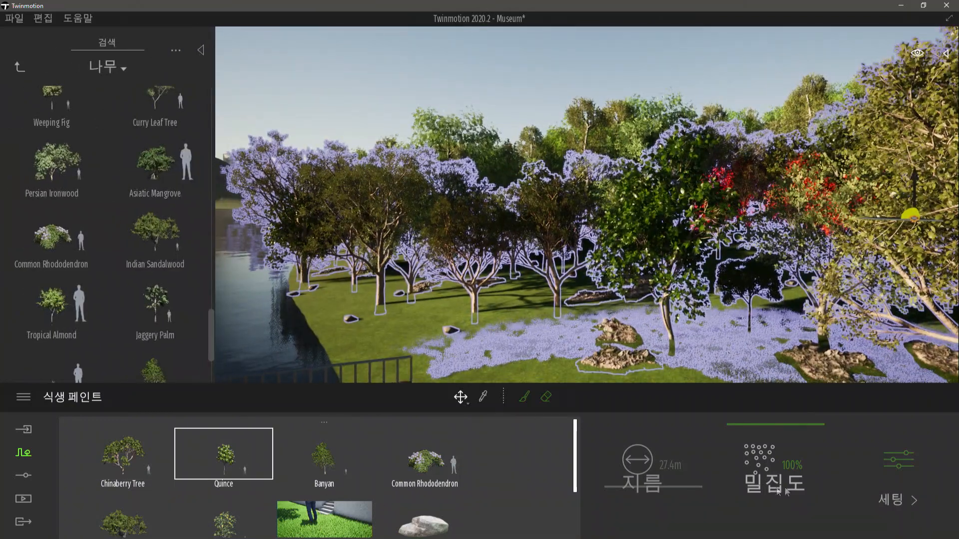
# View the painted Quince's settings and set the painted Banyan's age (수령) to 100%
pyautogui.click(907, 465)
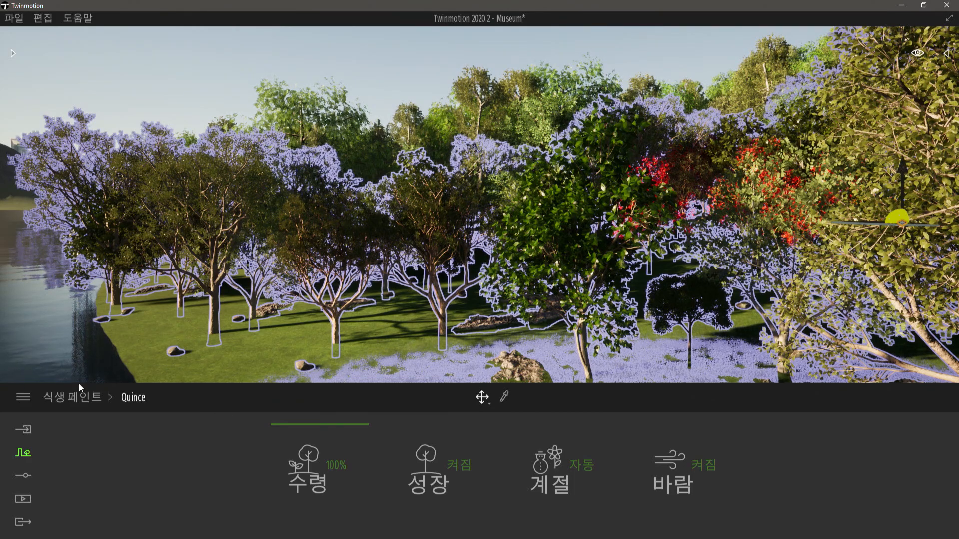
pyautogui.click(79, 415)
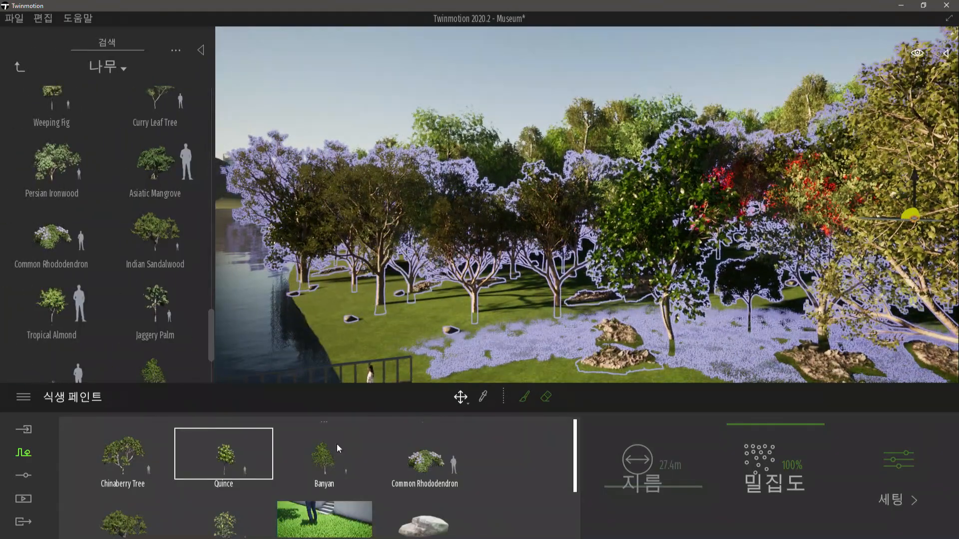
pyautogui.click(904, 474)
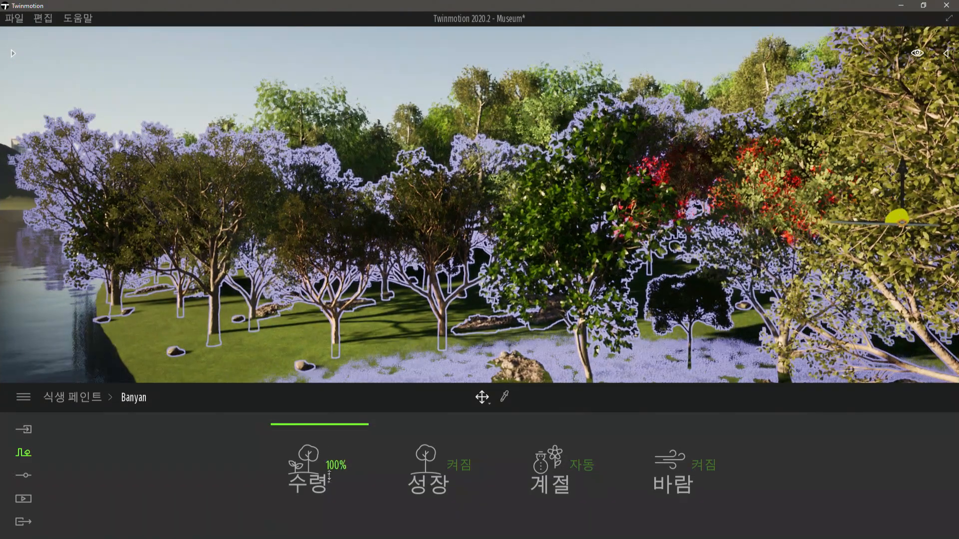
pyautogui.moveTo(319, 434); pyautogui.dragTo(316, 385)
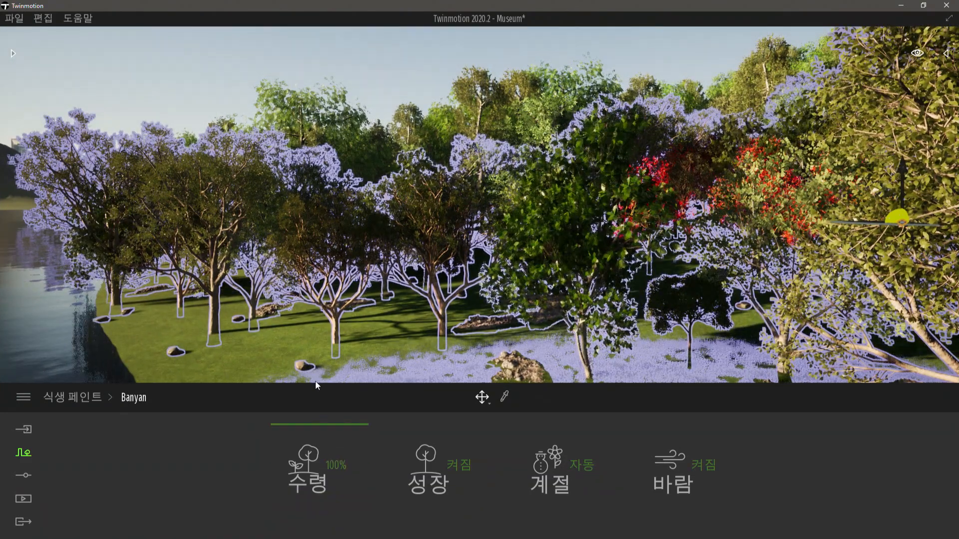
pyautogui.click(73, 397)
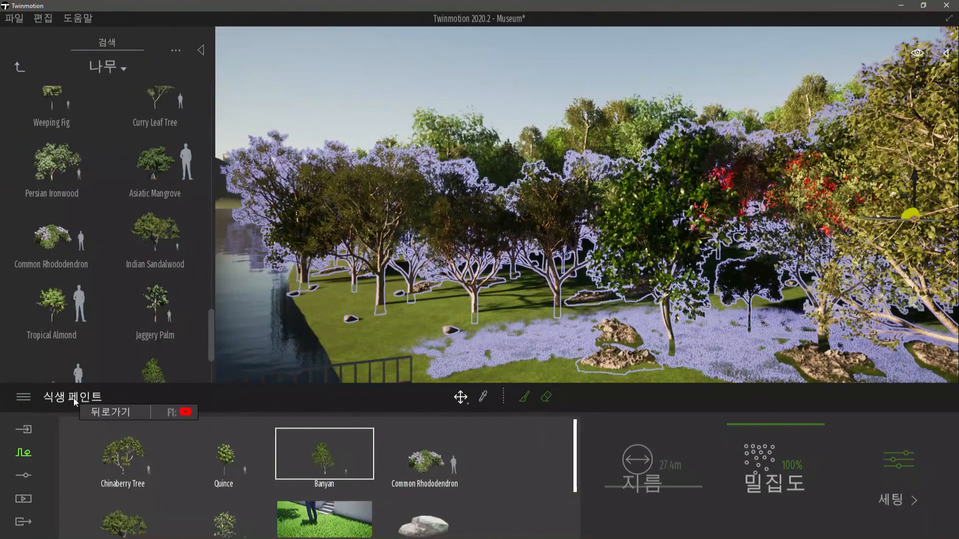
pyautogui.moveTo(83, 176)
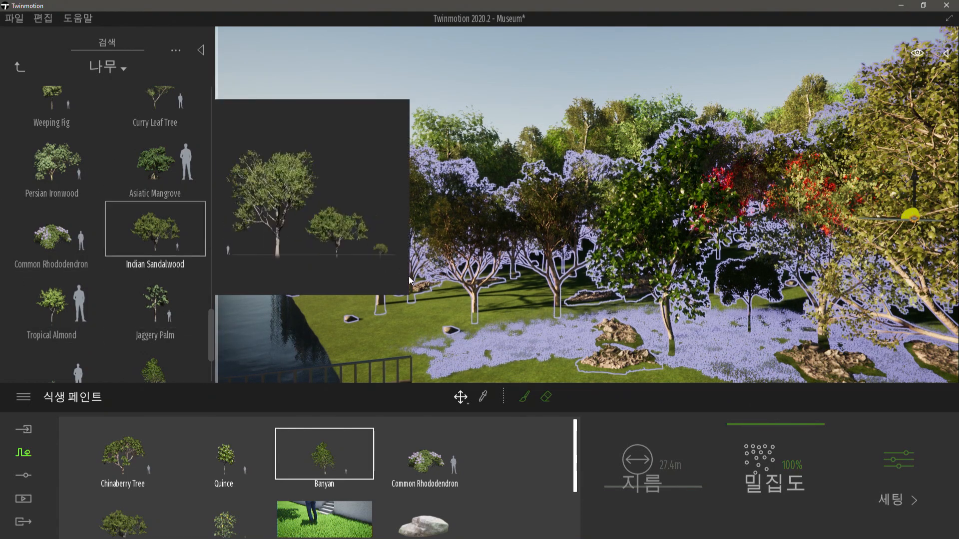
pyautogui.moveTo(623, 295); pyautogui.dragTo(630, 292, button='right')
pyautogui.press('s')
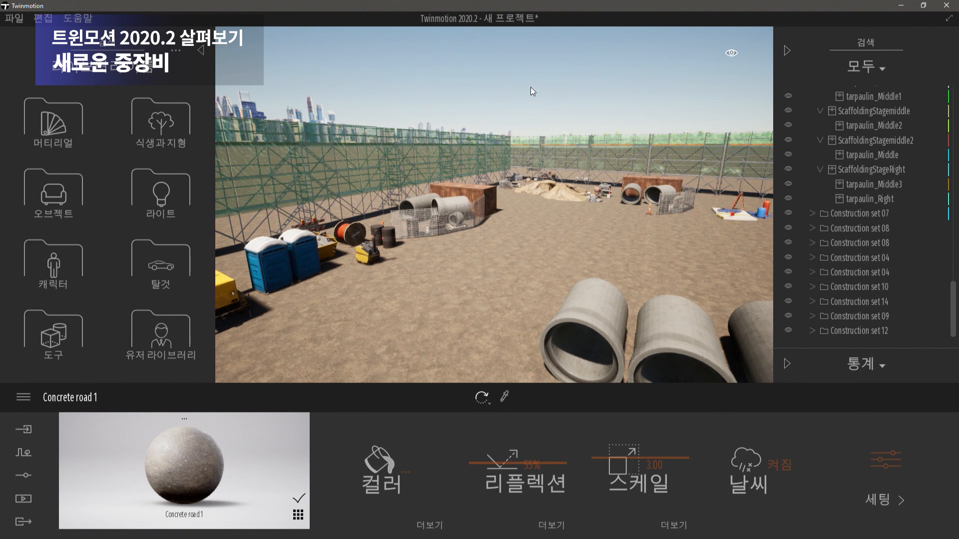
# Place an EU Dump Truck Loaded from the construction equipment library (건설 장비) on the open ground behind the concrete pipes
pyautogui.click(164, 258)
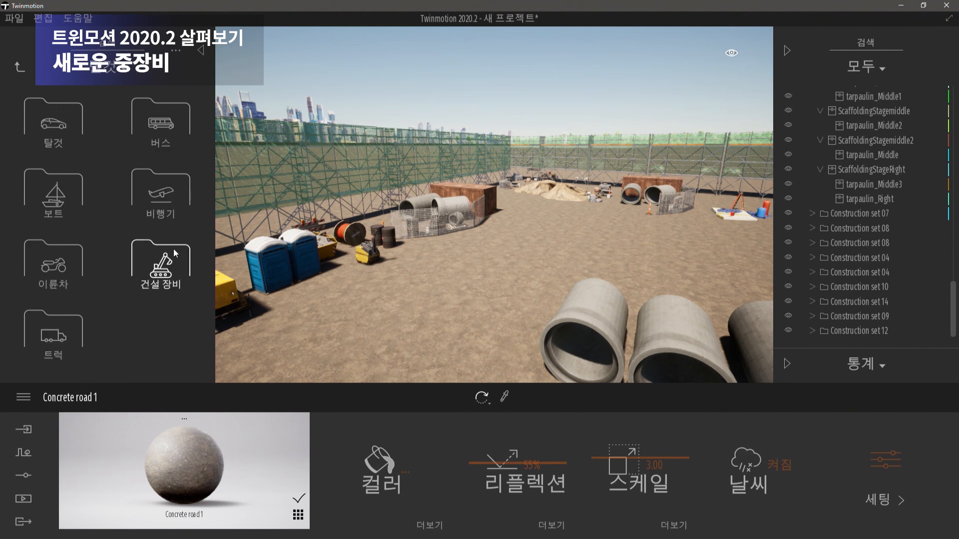
pyautogui.click(174, 254)
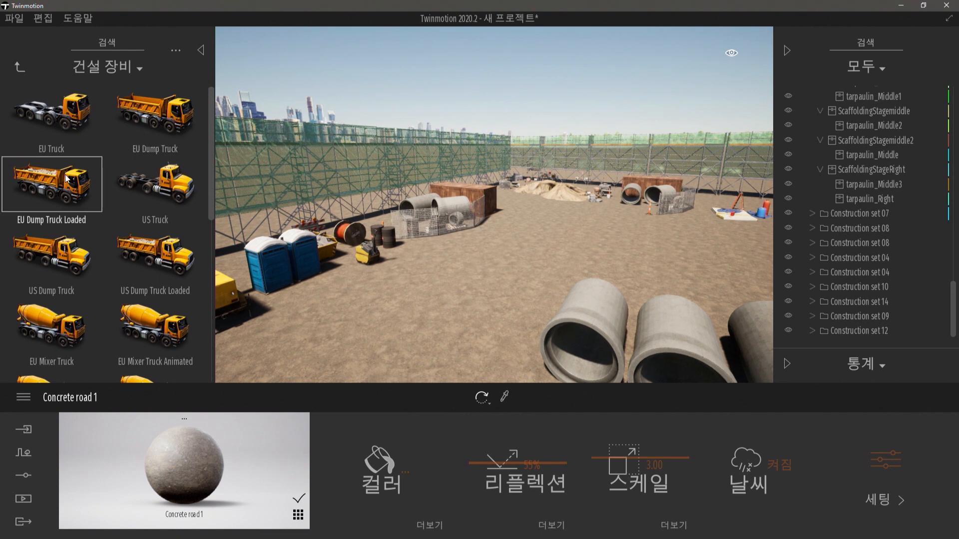
pyautogui.moveTo(51, 188); pyautogui.dragTo(454, 262)
pyautogui.moveTo(512, 278)
pyautogui.mouseDown()
pyautogui.moveTo(514, 269)
pyautogui.moveTo(526, 275)
pyautogui.mouseUp()
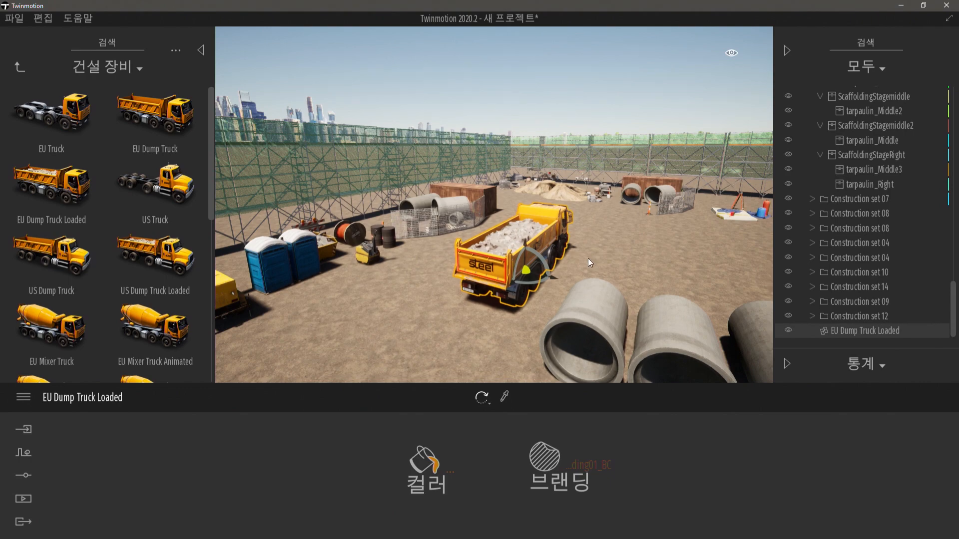
# Examine the loaded dump truck and its side branding up close
pyautogui.keyDown('shift'); pyautogui.moveTo(592, 259); pyautogui.dragTo(357, 260, button='middle'); pyautogui.keyUp('shift')
pyautogui.keyDown('shift'); pyautogui.moveTo(542, 262); pyautogui.dragTo(522, 262, button='middle'); pyautogui.keyUp('shift')
pyautogui.press('w')
pyautogui.moveTo(522, 262)
pyautogui.mouseDown(button='right')
pyautogui.moveTo(690, 259)
pyautogui.moveTo(537, 272)
pyautogui.mouseUp(button='right')
pyautogui.press('s')
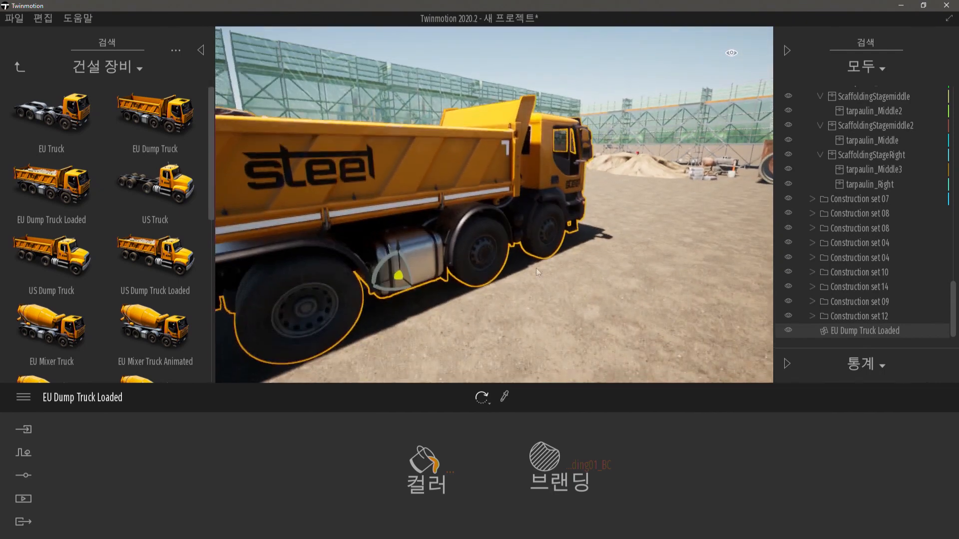
# Try recoloring (컬러) the loaded dump truck's body light grey and then muted purple (#95748D)
pyautogui.press('a')
pyautogui.click(438, 464)
pyautogui.moveTo(389, 164); pyautogui.dragTo(153, 379)
pyautogui.click(173, 451)
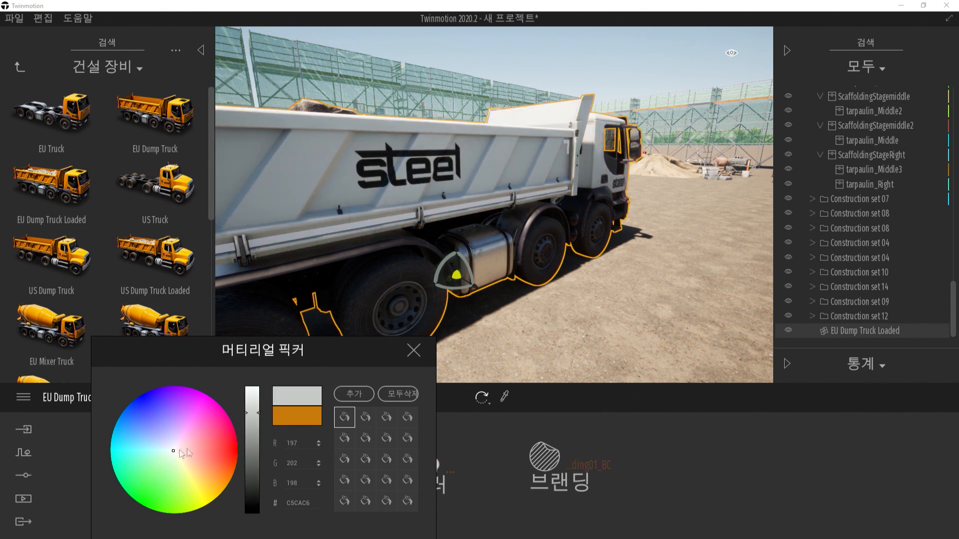
pyautogui.moveTo(259, 416); pyautogui.dragTo(259, 440)
pyautogui.moveTo(166, 443)
pyautogui.mouseDown()
pyautogui.moveTo(179, 432)
pyautogui.moveTo(184, 440)
pyautogui.mouseUp()
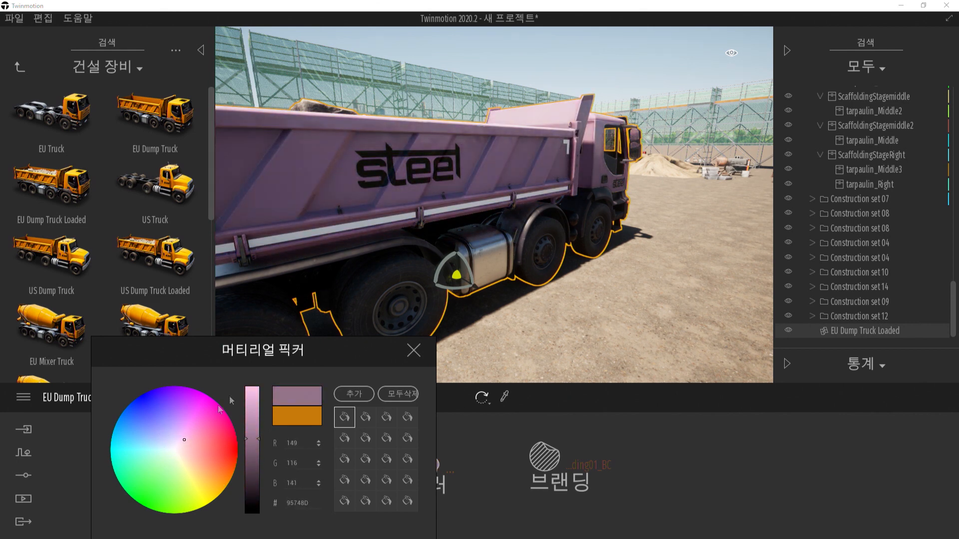
pyautogui.moveTo(250, 356); pyautogui.dragTo(207, 323)
pyautogui.click(347, 528)
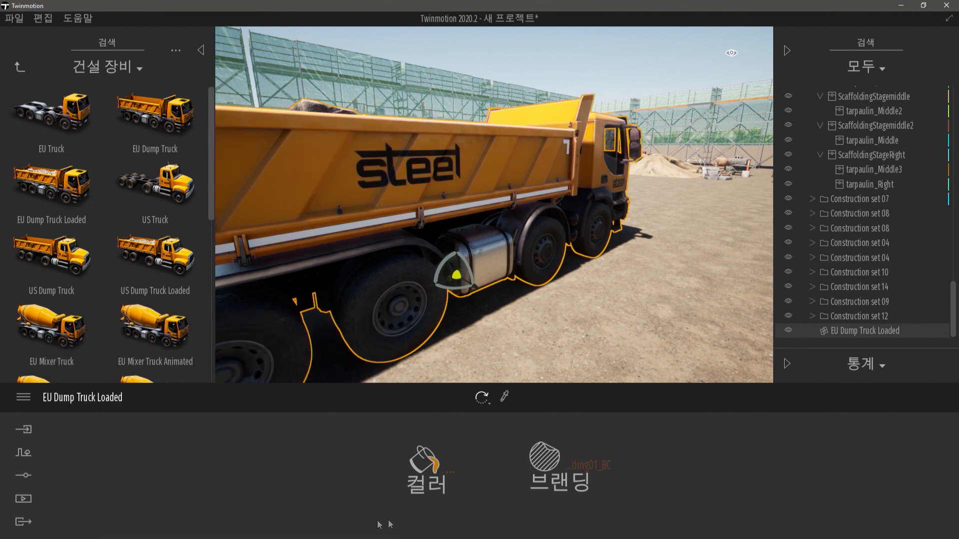
# Replace the dump truck's branding (브랜딩) with the Twinmotion_Logo_Icon_Black image from the 99. PPT folder
pyautogui.rightClick(601, 475)
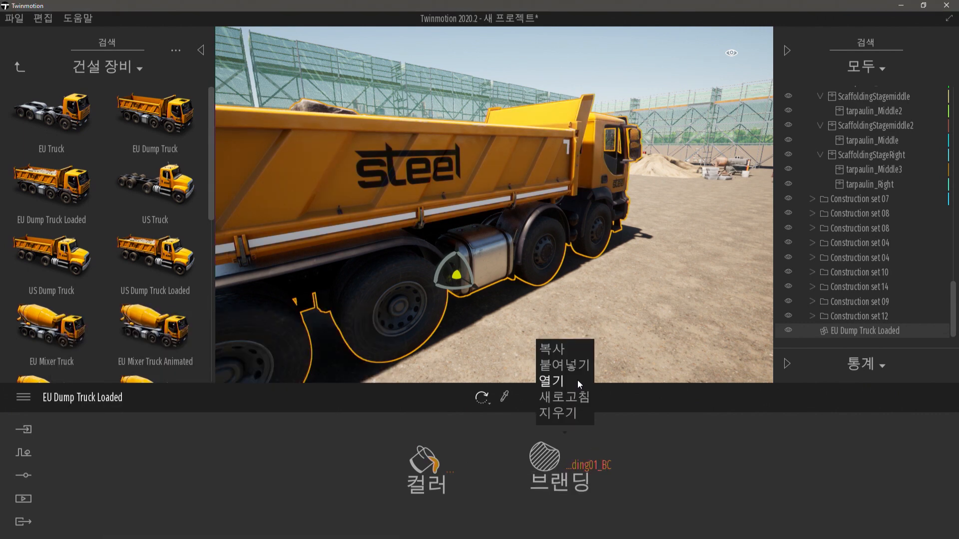
pyautogui.click(552, 381)
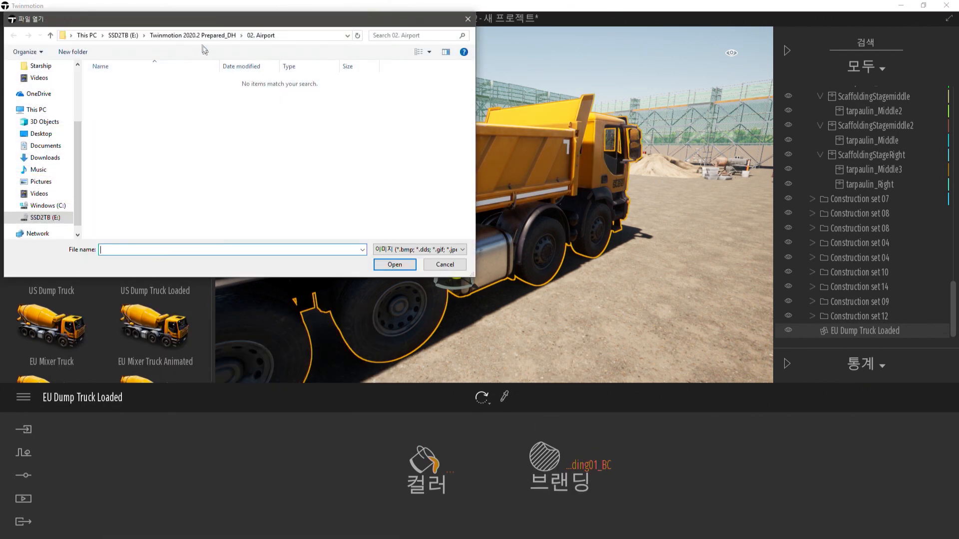
pyautogui.click(200, 37)
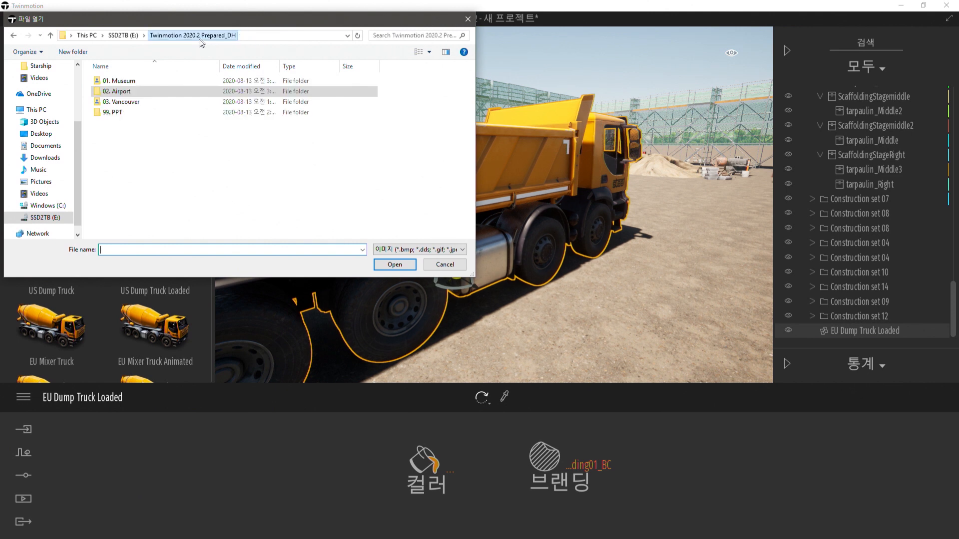
pyautogui.doubleClick(151, 113)
pyautogui.click(126, 107)
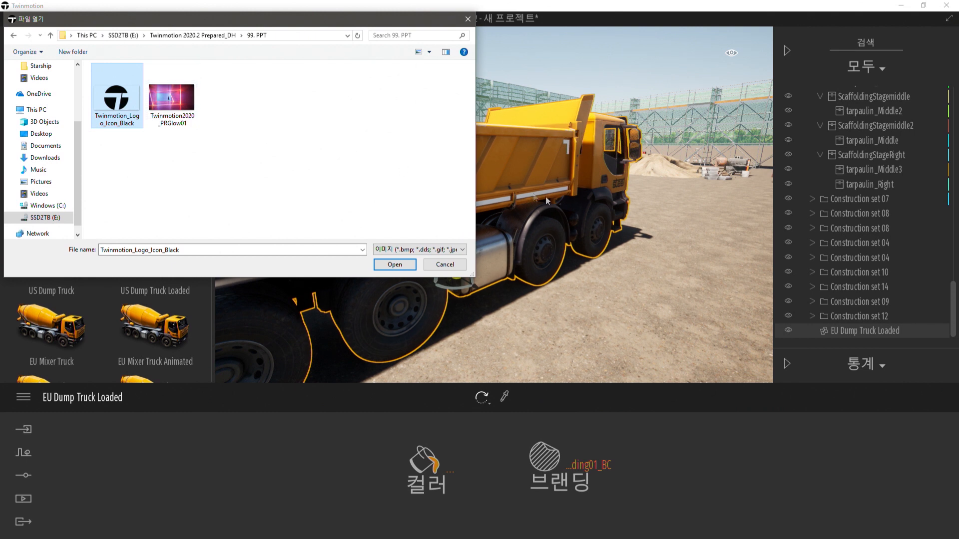
pyautogui.click(410, 268)
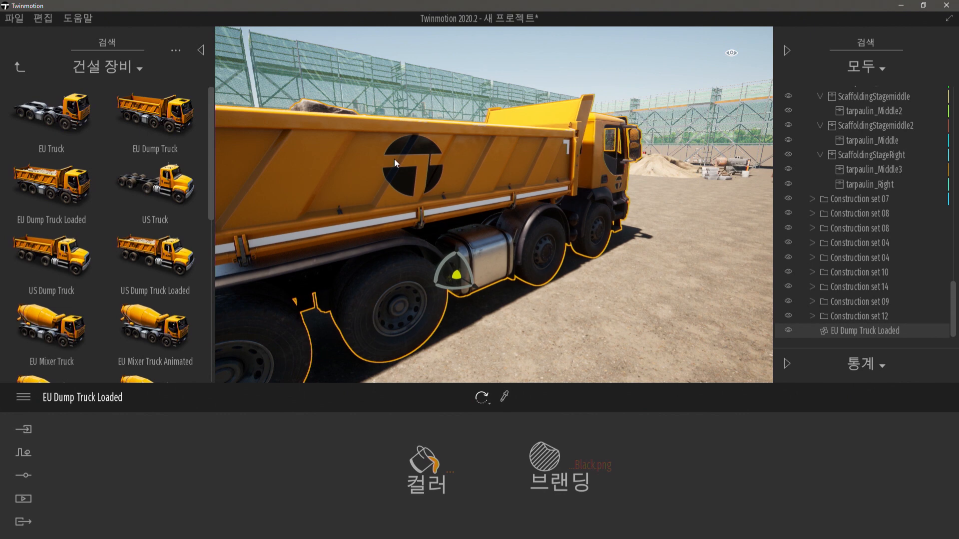
pyautogui.moveTo(461, 162); pyautogui.dragTo(456, 162, button='right')
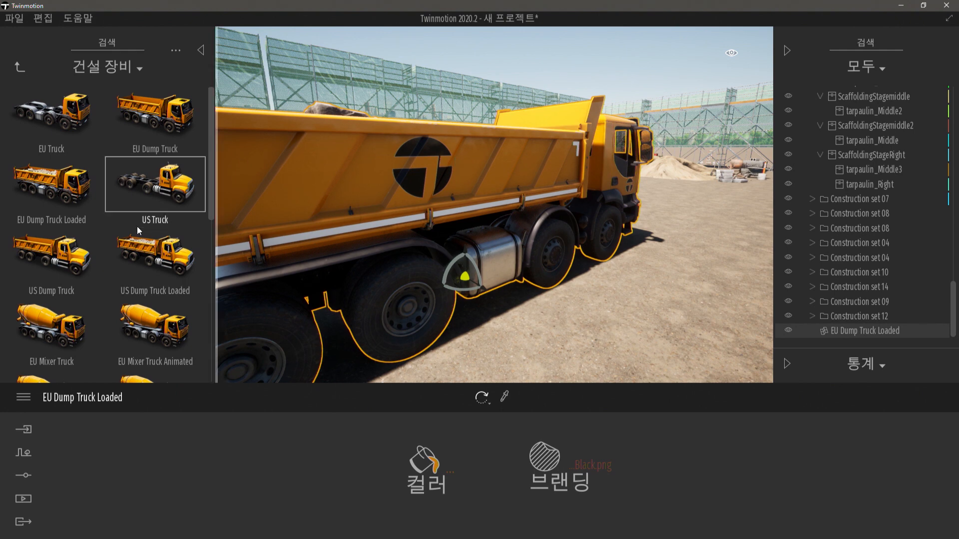
# Place a Rotary Drill from the construction equipment library on the open ground in front of the dump truck's cab
pyautogui.scroll(-4, 137, 228)
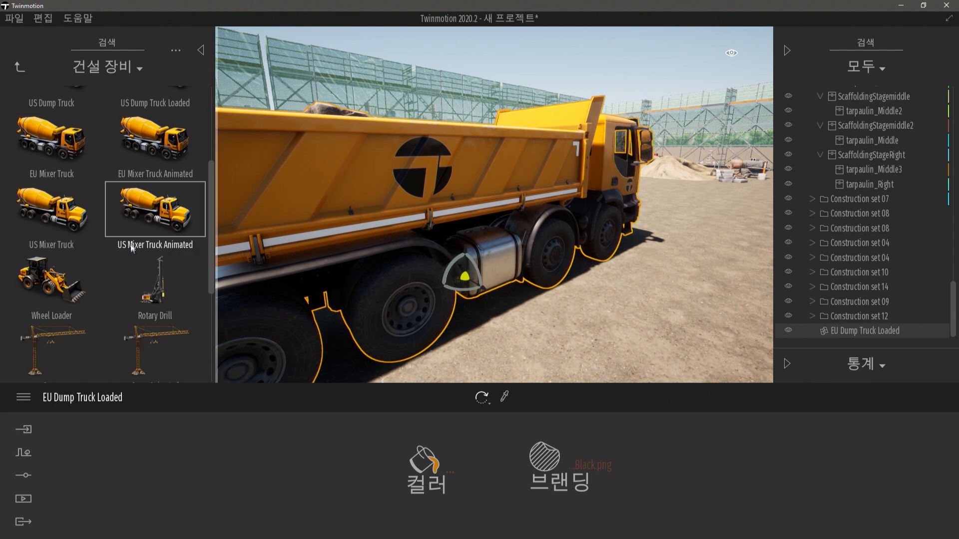
pyautogui.moveTo(505, 272); pyautogui.dragTo(513, 271, button='right')
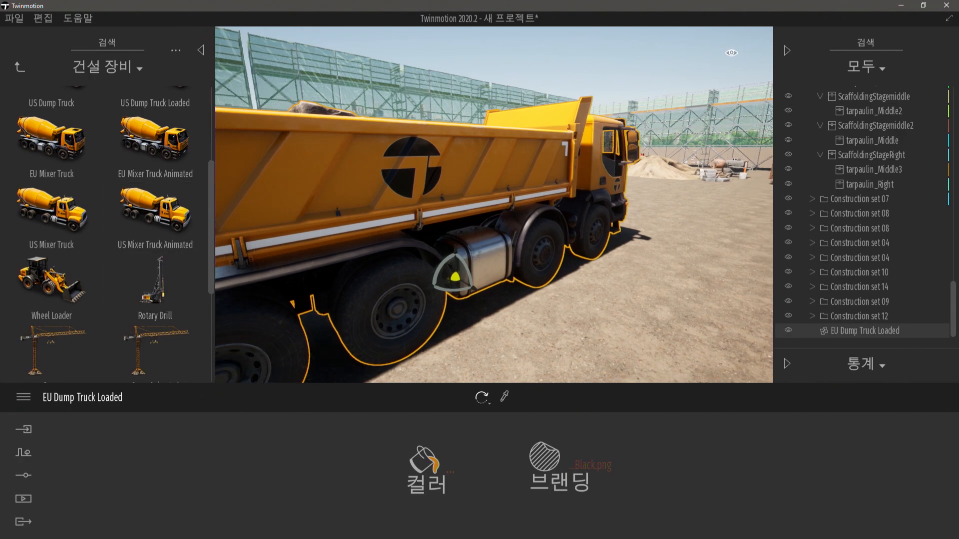
pyautogui.press('w')
pyautogui.press('d')
pyautogui.moveTo(173, 292); pyautogui.dragTo(587, 235)
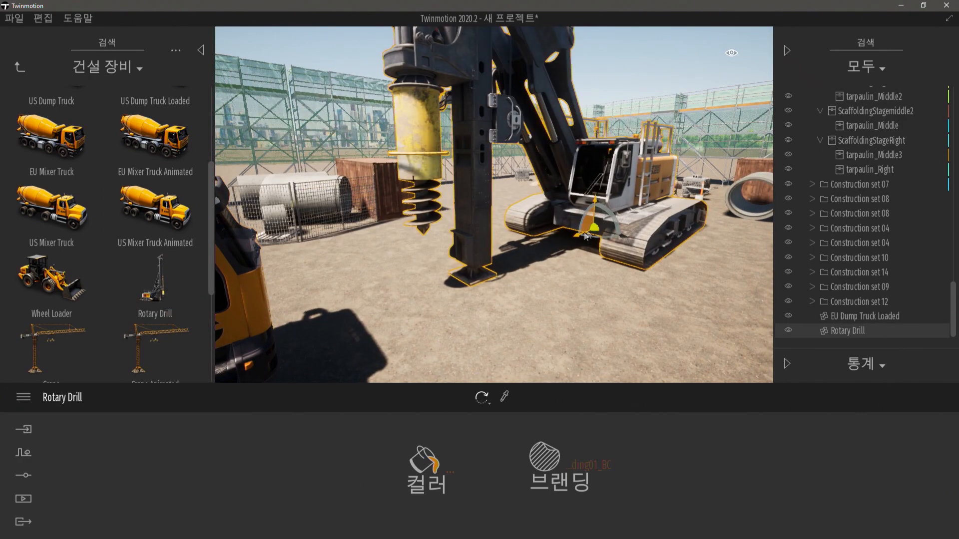
pyautogui.press('s')
pyautogui.moveTo(587, 235)
pyautogui.mouseDown(button='right')
pyautogui.moveTo(490, 234)
pyautogui.moveTo(525, 235)
pyautogui.moveTo(556, 257)
pyautogui.moveTo(577, 232)
pyautogui.mouseUp(button='right')
pyautogui.press('d')
pyautogui.press('a')
pyautogui.press('e')
pyautogui.press('s')
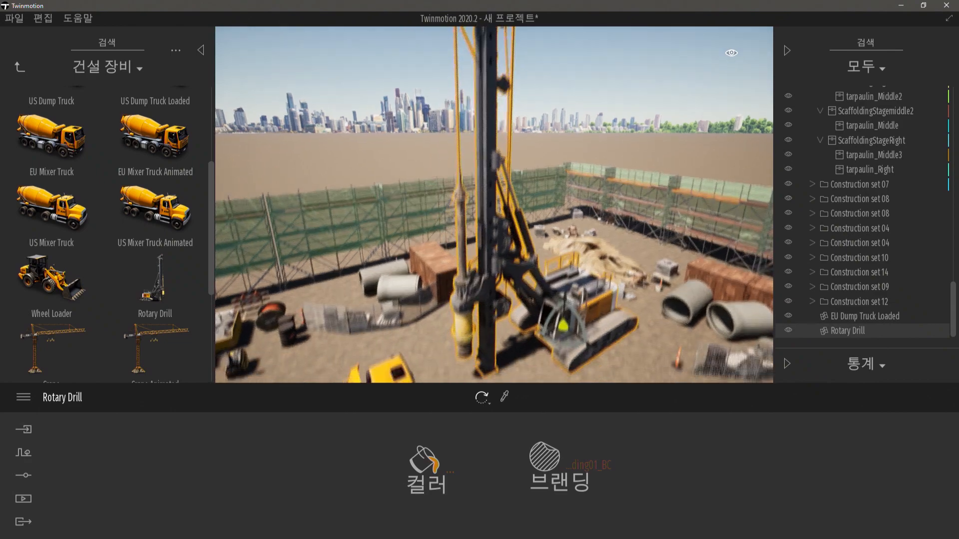
# Place a Crane Animated on the open ground beside the dump truck and the Rotary Drill
pyautogui.press('q')
pyautogui.scroll(-1, 165, 309)
pyautogui.moveTo(157, 312); pyautogui.dragTo(617, 318)
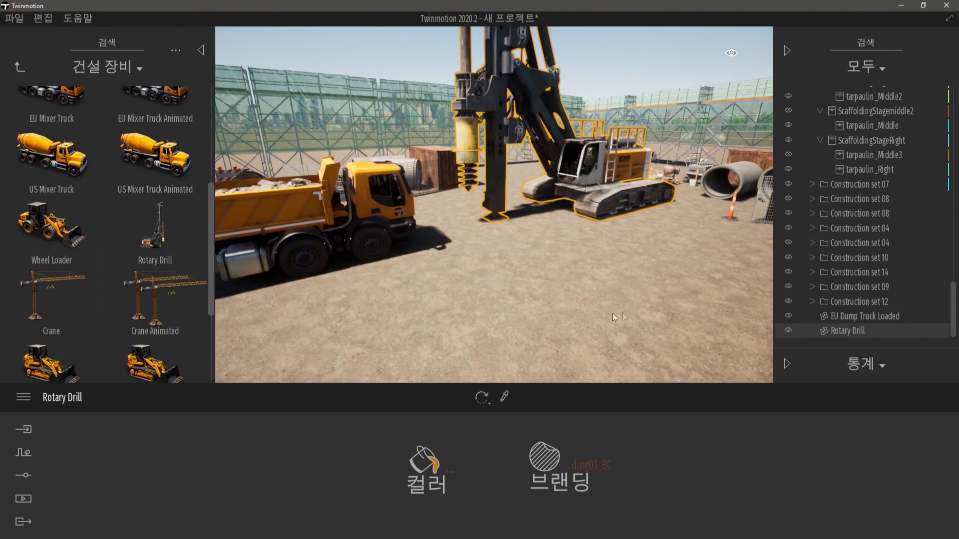
pyautogui.moveTo(683, 300); pyautogui.dragTo(668, 319)
# Examine the animated crane's jib, hoist and tower from below and from a distance
pyautogui.press('s')
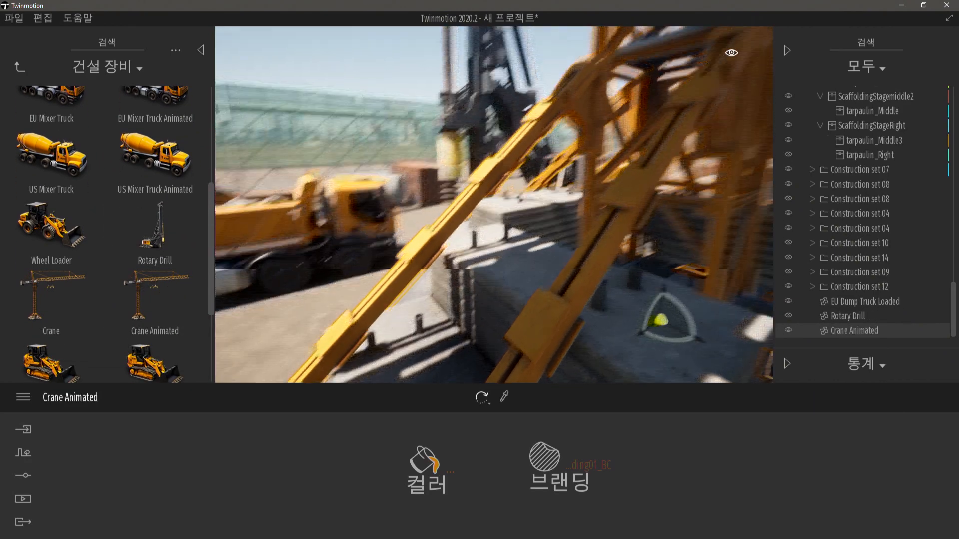
pyautogui.moveTo(669, 319); pyautogui.dragTo(667, 240, button='right')
pyautogui.press('s')
pyautogui.moveTo(575, 310); pyautogui.dragTo(584, 247, button='right')
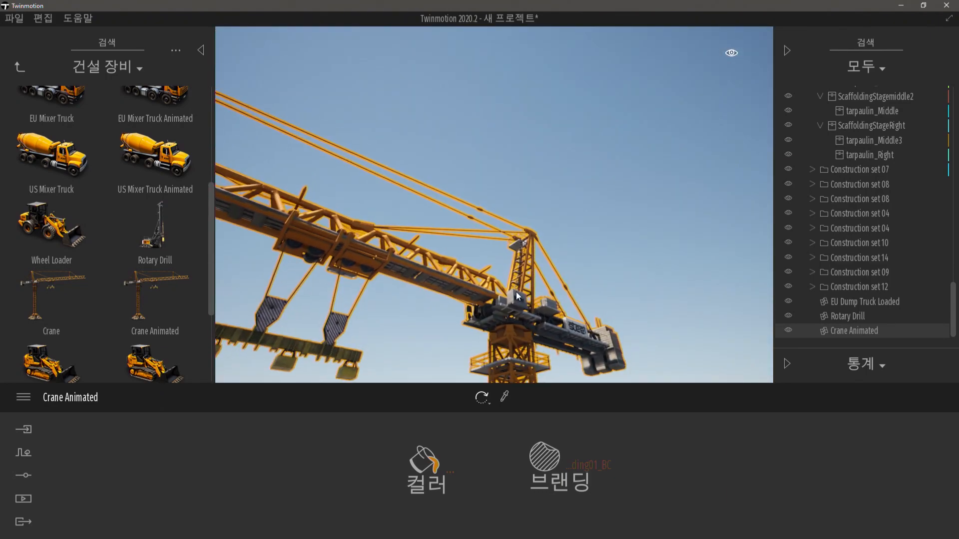
pyautogui.moveTo(517, 294); pyautogui.dragTo(553, 322, button='right')
pyautogui.press('e')
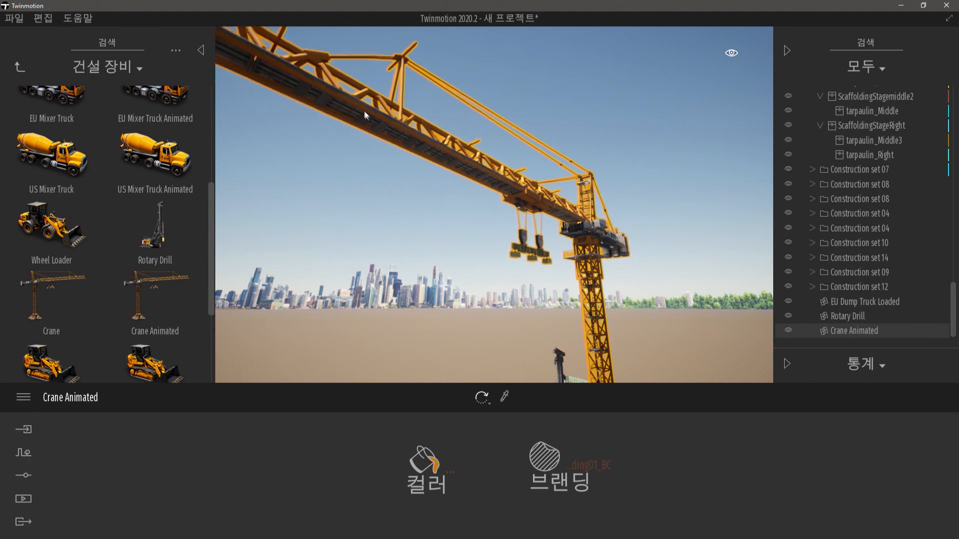
pyautogui.moveTo(504, 186); pyautogui.dragTo(504, 79, button='middle')
pyautogui.moveTo(504, 186); pyautogui.dragTo(222, 346, button='right')
# Place a Track Loader Animated on the open ground behind the dump truck, near the blue portable toilets
pyautogui.press('a')
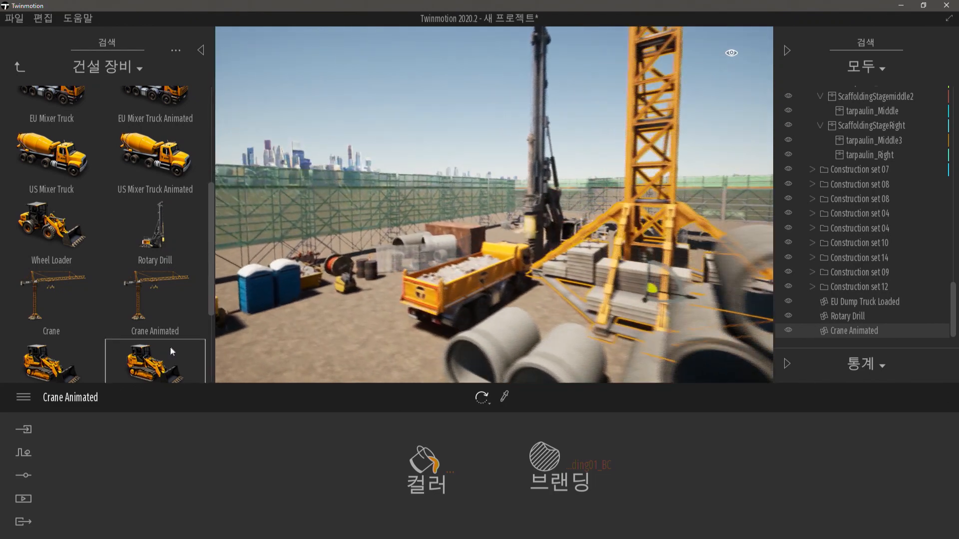
pyautogui.moveTo(172, 359); pyautogui.dragTo(462, 356)
pyautogui.moveTo(368, 344)
pyautogui.mouseDown()
pyautogui.moveTo(354, 340)
pyautogui.moveTo(367, 340)
pyautogui.mouseUp()
pyautogui.moveTo(370, 338); pyautogui.dragTo(388, 337, button='right')
pyautogui.press('s')
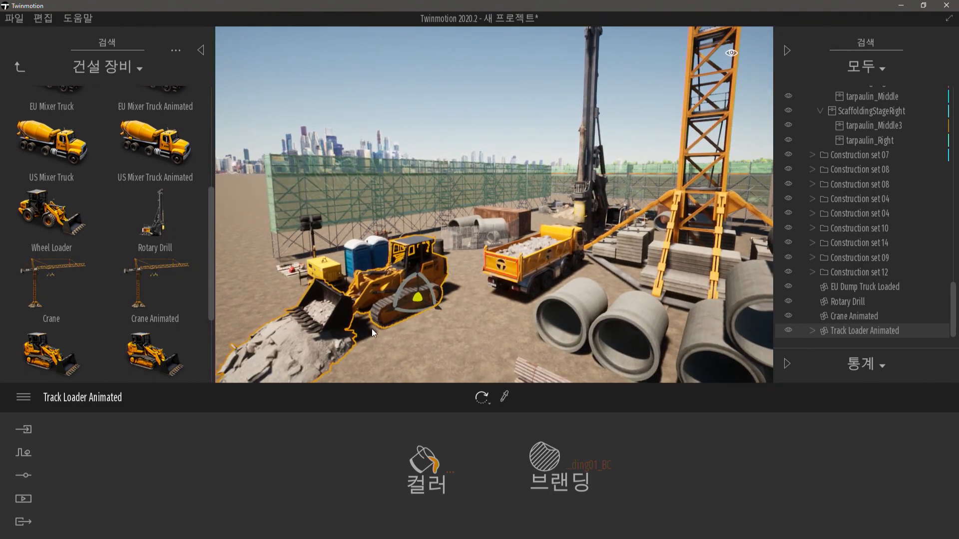
pyautogui.moveTo(372, 329); pyautogui.dragTo(399, 318, button='middle')
# Look through the remaining construction equipment models, including the excavators
pyautogui.scroll(-2, 153, 290)
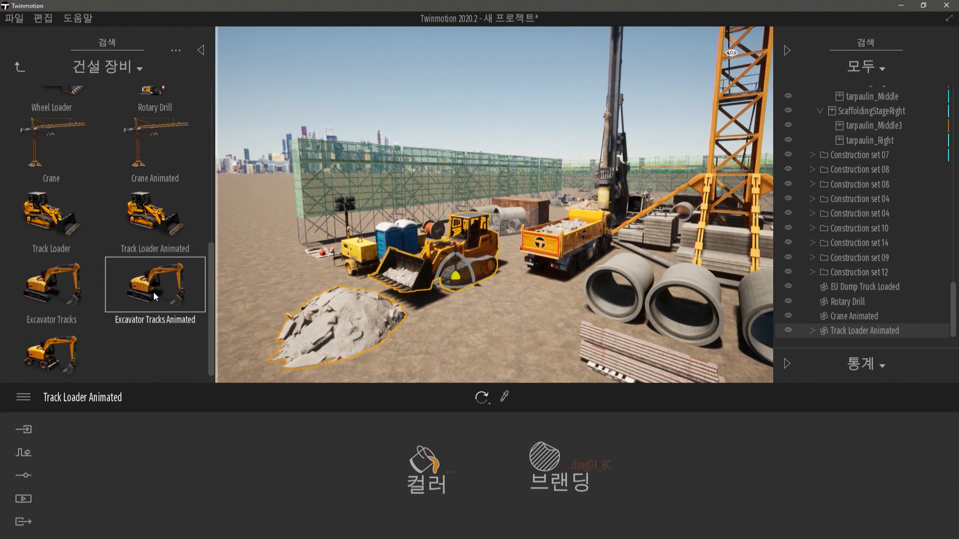
pyautogui.scroll(4, 154, 292)
pyautogui.scroll(2, 128, 292)
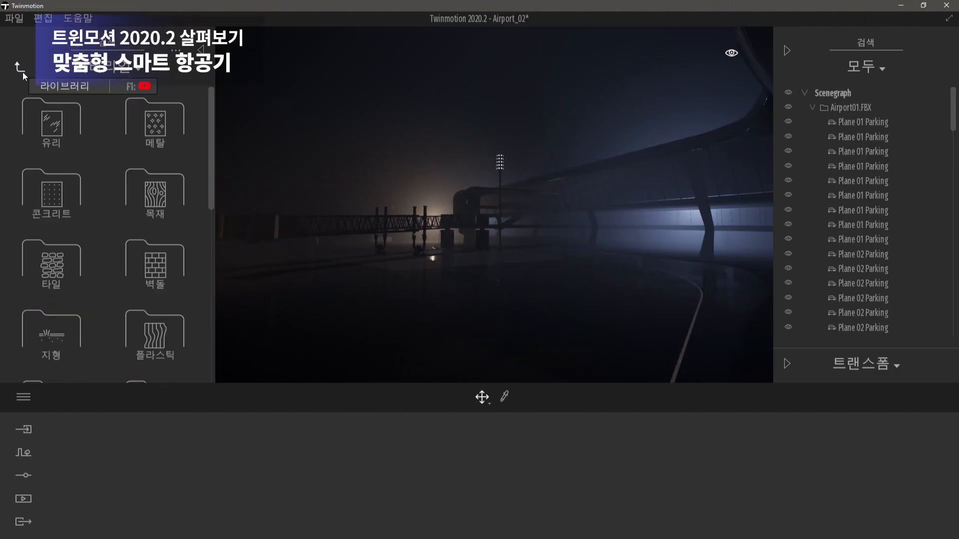
# Open the airplane category (비행기) of the vehicle library (탈것) and compare the Plane 01 and Plane 02 previews
pyautogui.click(22, 72)
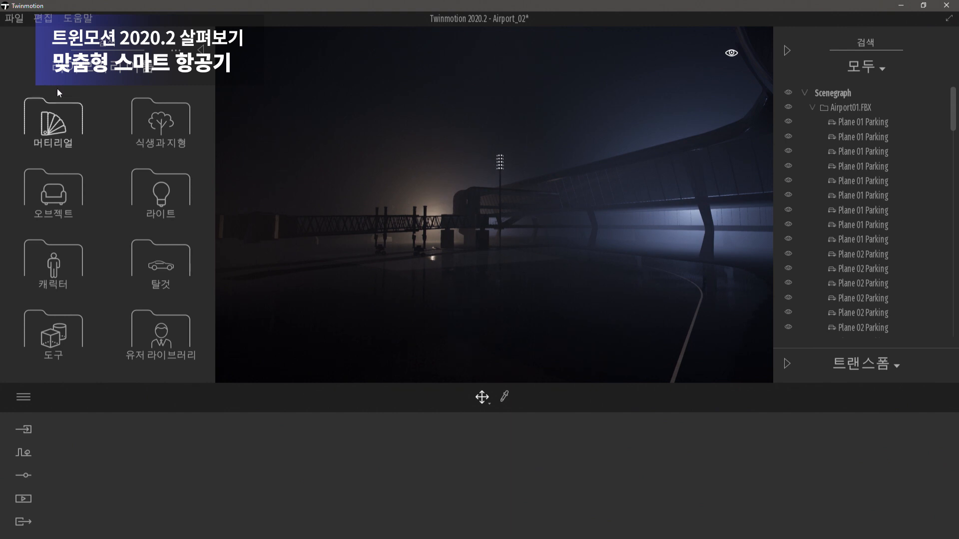
pyautogui.click(164, 264)
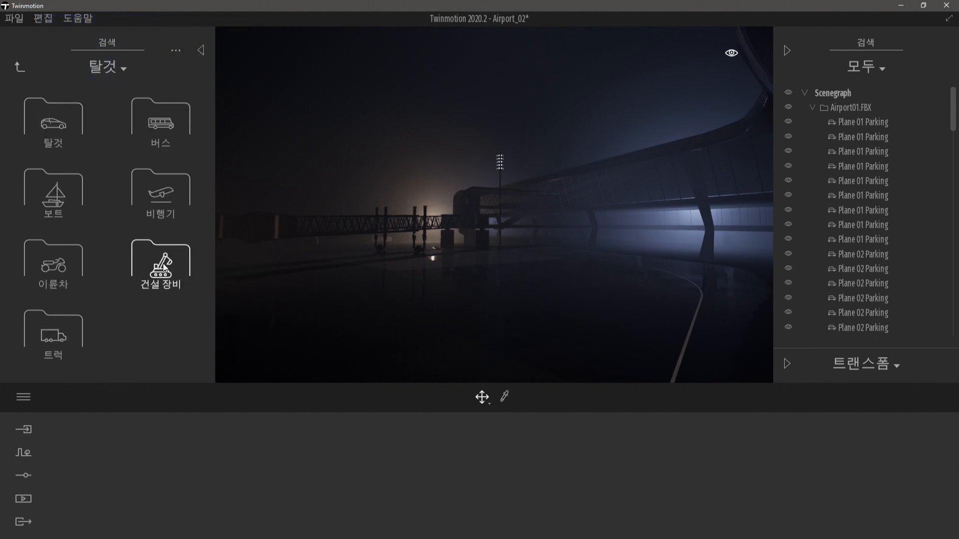
pyautogui.click(167, 200)
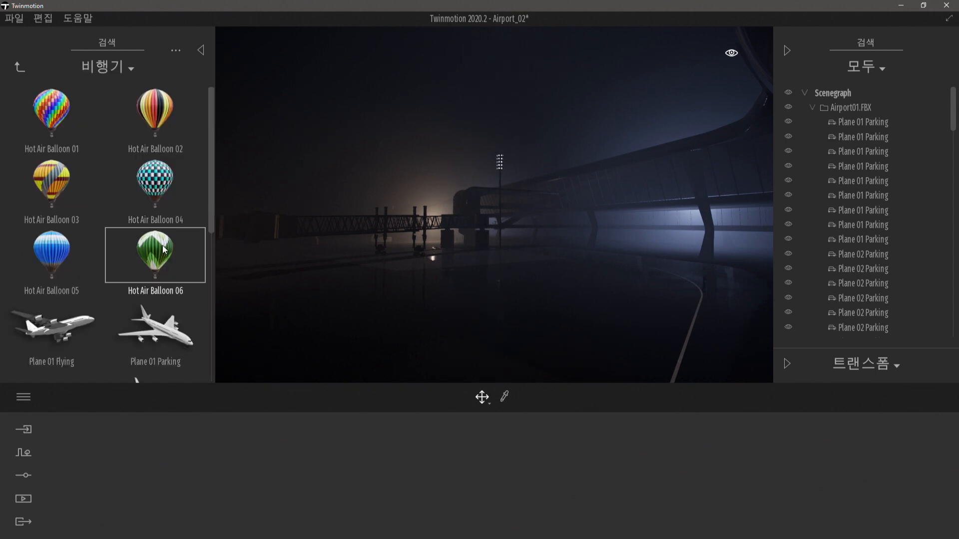
pyautogui.scroll(-2, 167, 254)
pyautogui.scroll(-1, 167, 255)
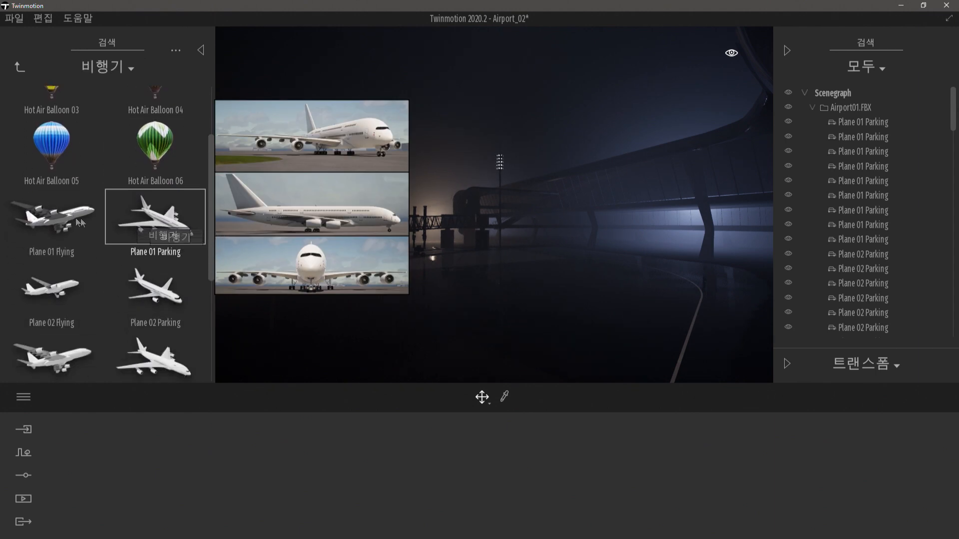
pyautogui.moveTo(62, 220)
pyautogui.moveTo(70, 286)
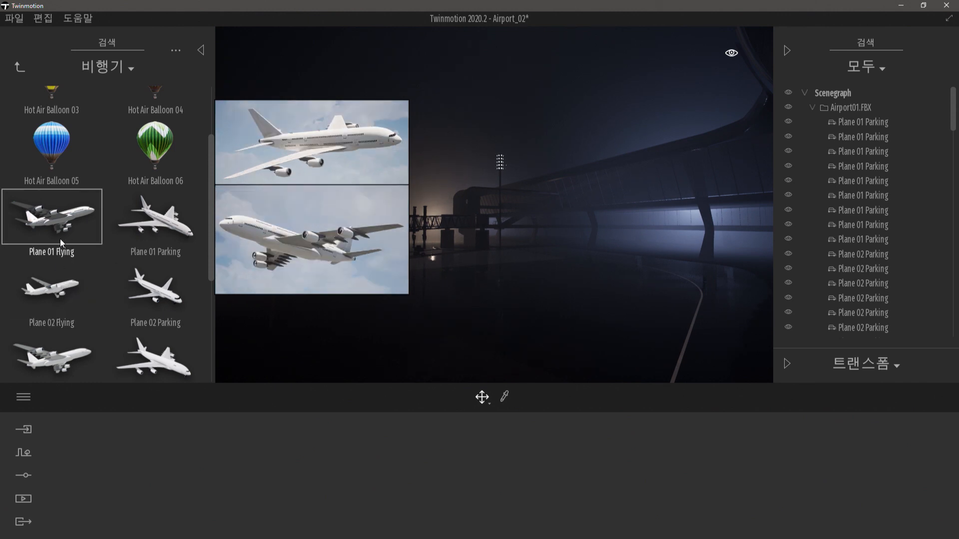
pyautogui.scroll(-1, 60, 239)
pyautogui.moveTo(59, 334)
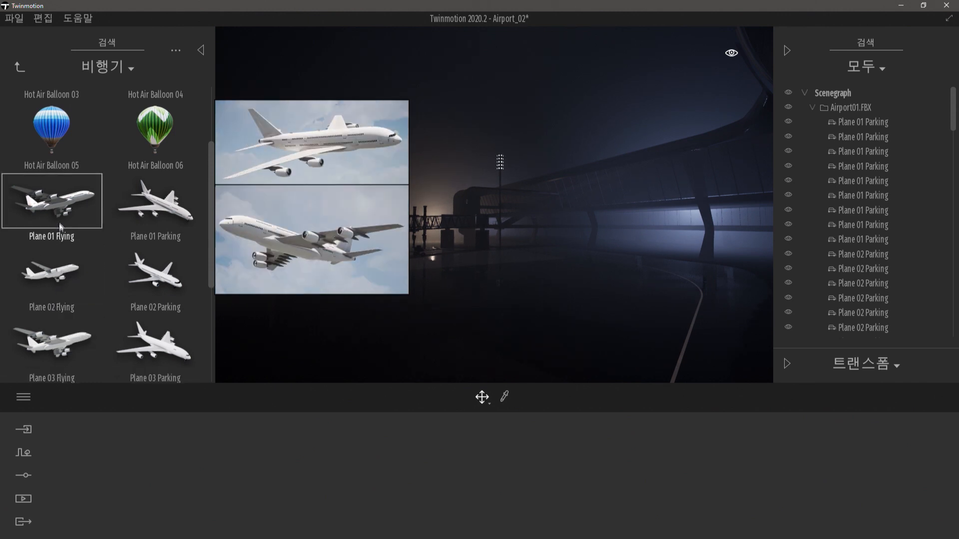
pyautogui.moveTo(133, 218)
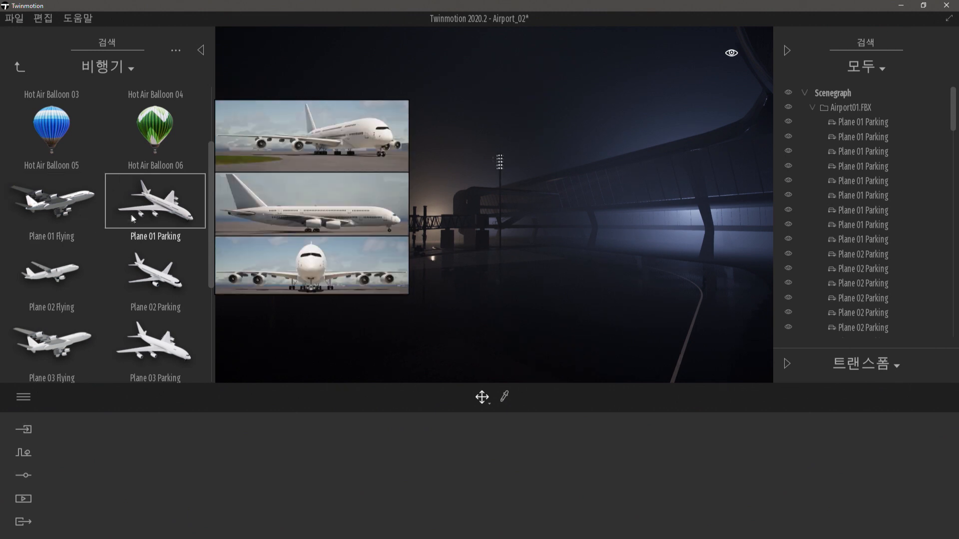
pyautogui.moveTo(148, 277)
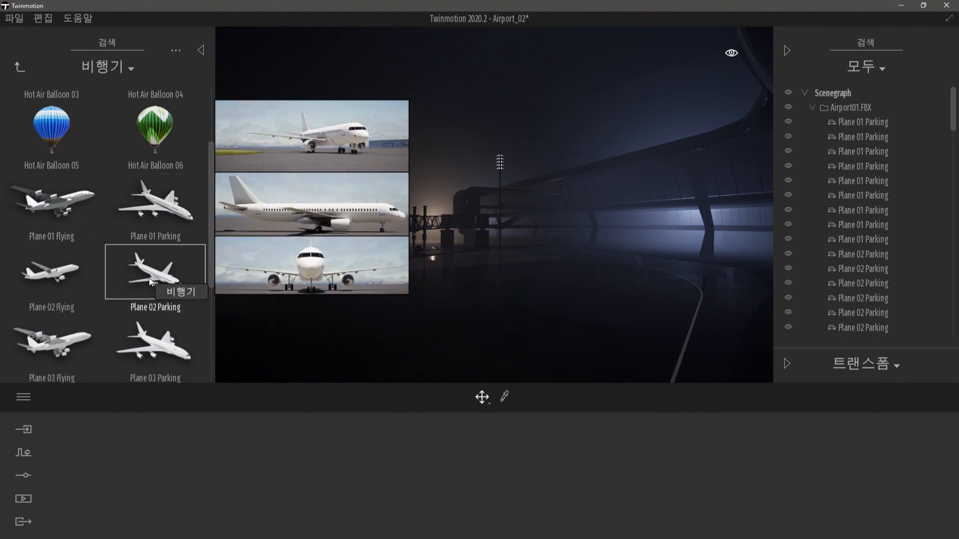
# Place a Plane 01 Parking on the airport apron, turn it around, and collapse the scene graph to widen the viewport
pyautogui.moveTo(170, 217); pyautogui.dragTo(377, 262)
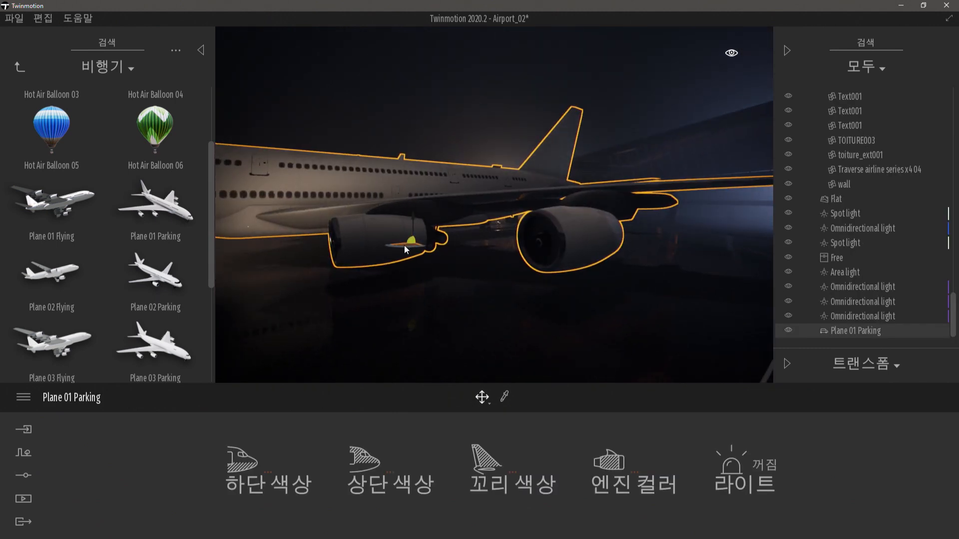
pyautogui.moveTo(405, 245); pyautogui.dragTo(499, 263)
pyautogui.click(788, 51)
# Move the parked plane farther from the boarding bridge and rotate it so its nose points across the open apron
pyautogui.scroll(-4, 681, 195)
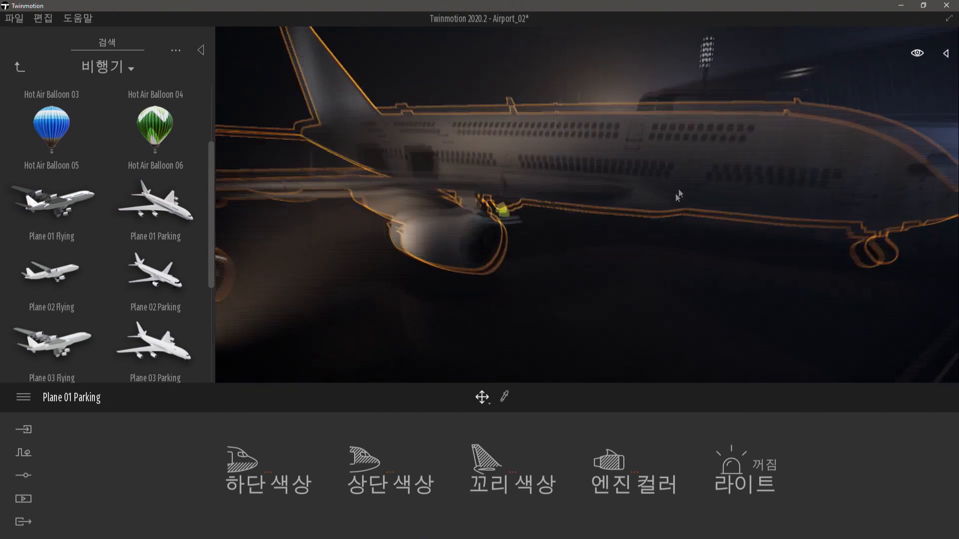
pyautogui.keyDown('shift'); pyautogui.moveTo(681, 195); pyautogui.dragTo(574, 221, button='middle'); pyautogui.keyUp('shift')
pyautogui.scroll(2, 569, 229)
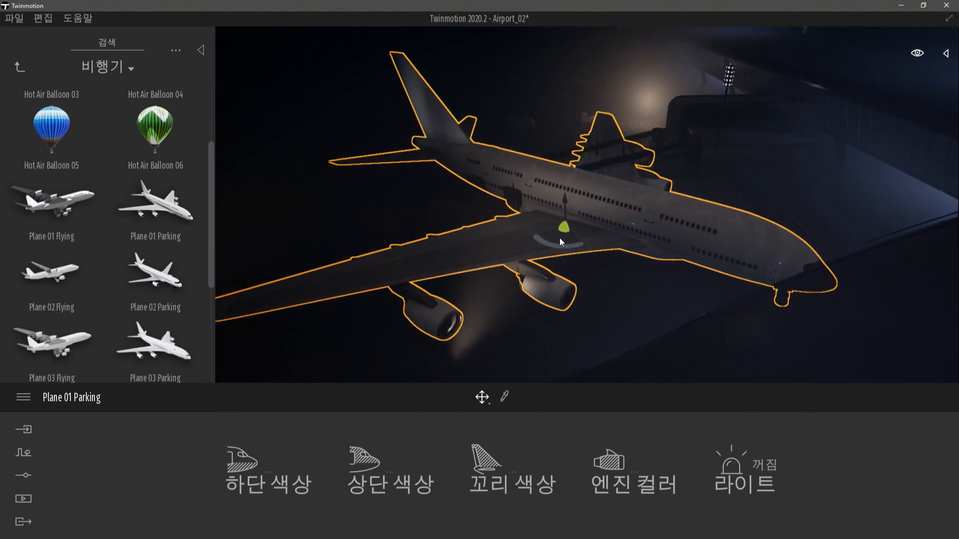
pyautogui.moveTo(551, 235); pyautogui.dragTo(445, 207)
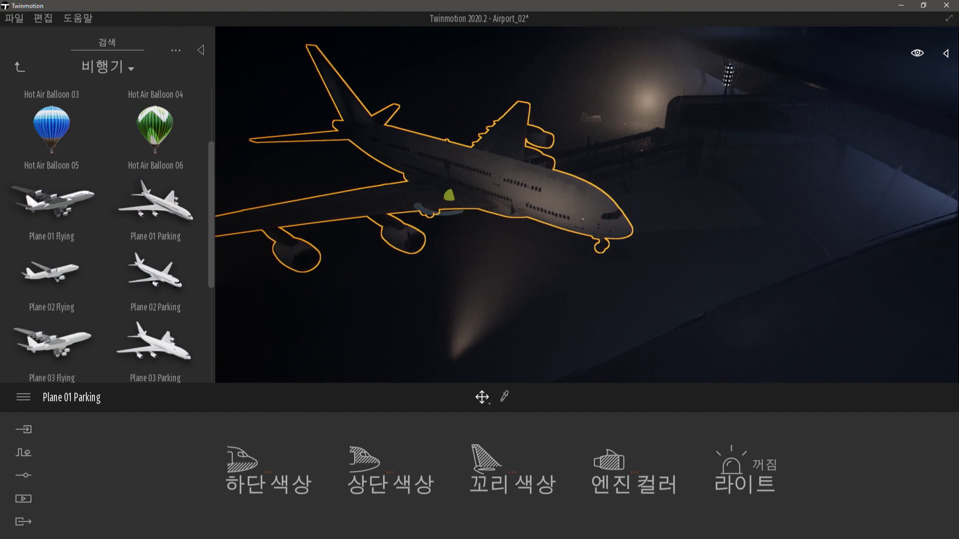
pyautogui.keyDown('shift'); pyautogui.moveTo(682, 189); pyautogui.dragTo(622, 212, button='middle'); pyautogui.keyUp('shift')
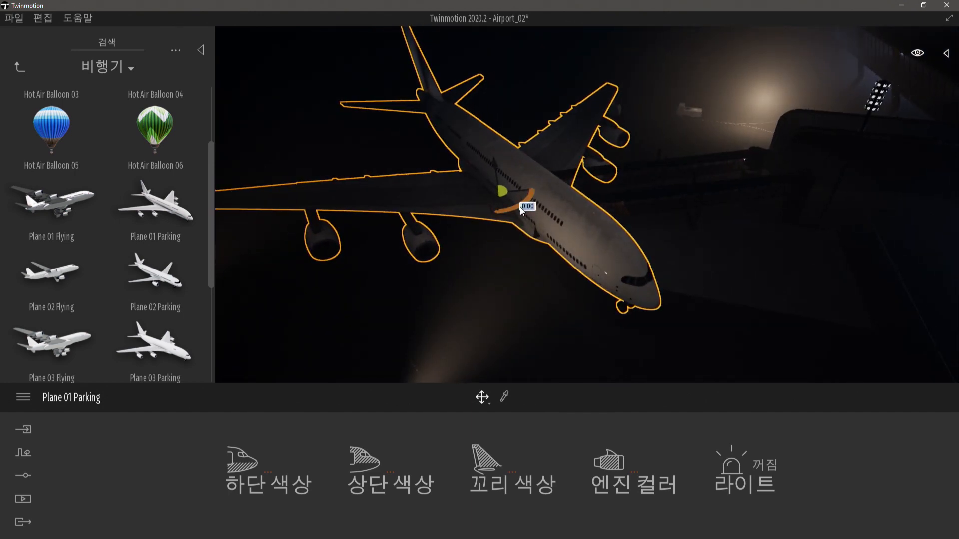
pyautogui.moveTo(520, 207); pyautogui.dragTo(559, 256)
pyautogui.keyDown('shift'); pyautogui.moveTo(559, 257); pyautogui.dragTo(555, 155, button='middle'); pyautogui.keyUp('shift')
pyautogui.keyDown('shift'); pyautogui.moveTo(593, 208); pyautogui.dragTo(596, 233, button='middle'); pyautogui.keyUp('shift')
pyautogui.moveTo(598, 237); pyautogui.dragTo(624, 183, button='right')
pyautogui.press('a')
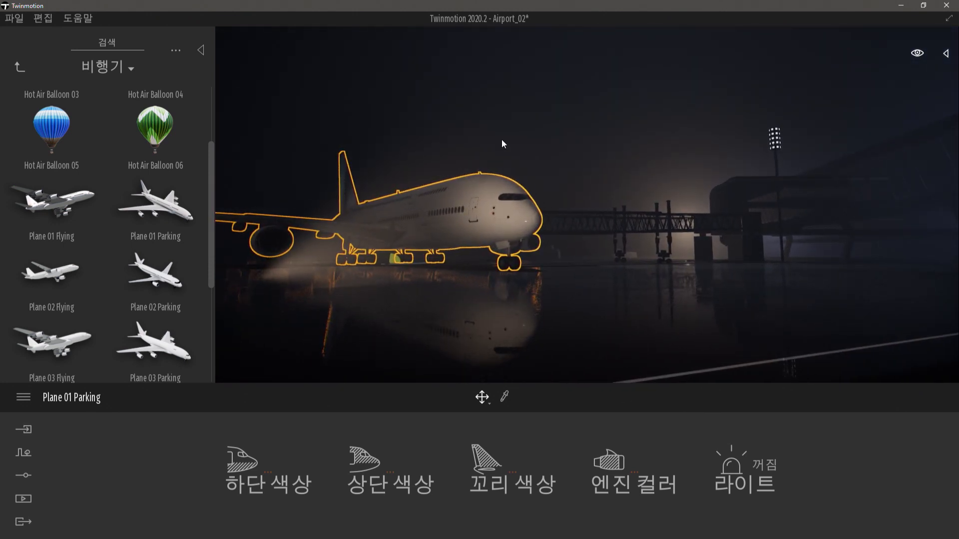
# Change the lower body color (하단 색상) of the parked Plane 01 to a muted blue, hex 6BA2C7
pyautogui.click(491, 154)
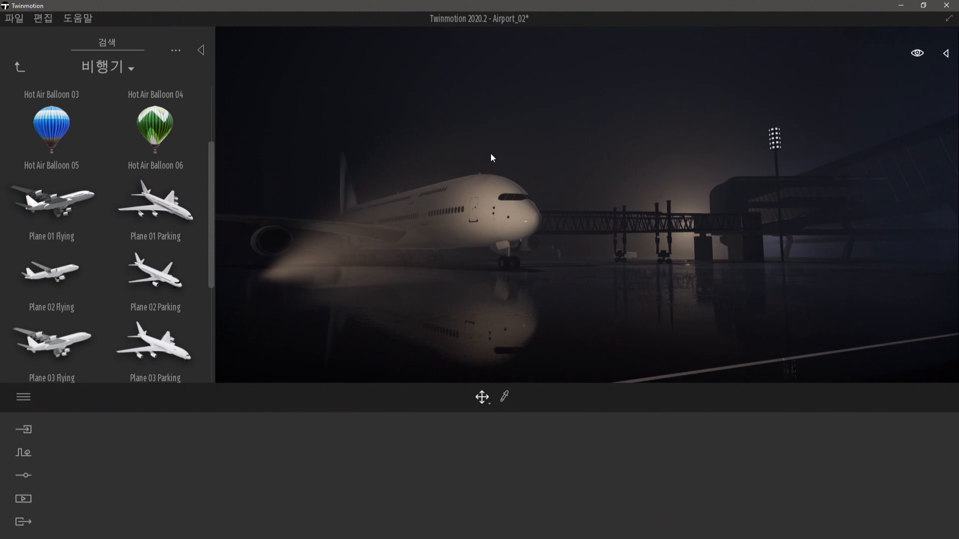
pyautogui.click(474, 193)
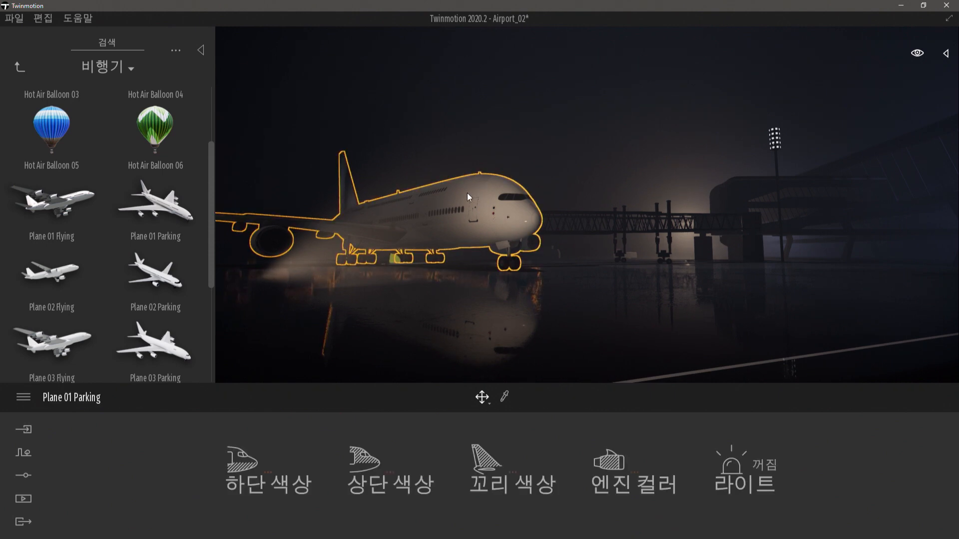
pyautogui.click(264, 471)
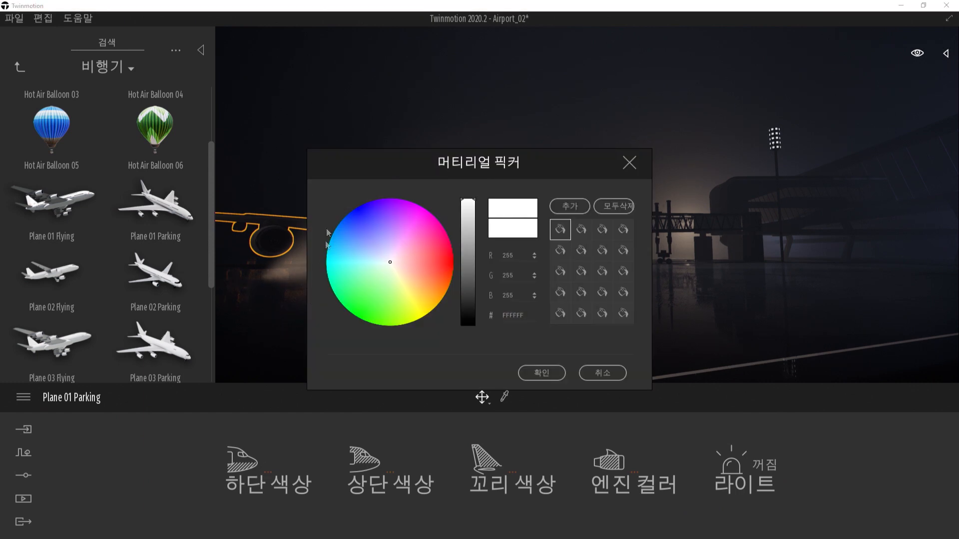
pyautogui.moveTo(360, 167); pyautogui.dragTo(671, 254)
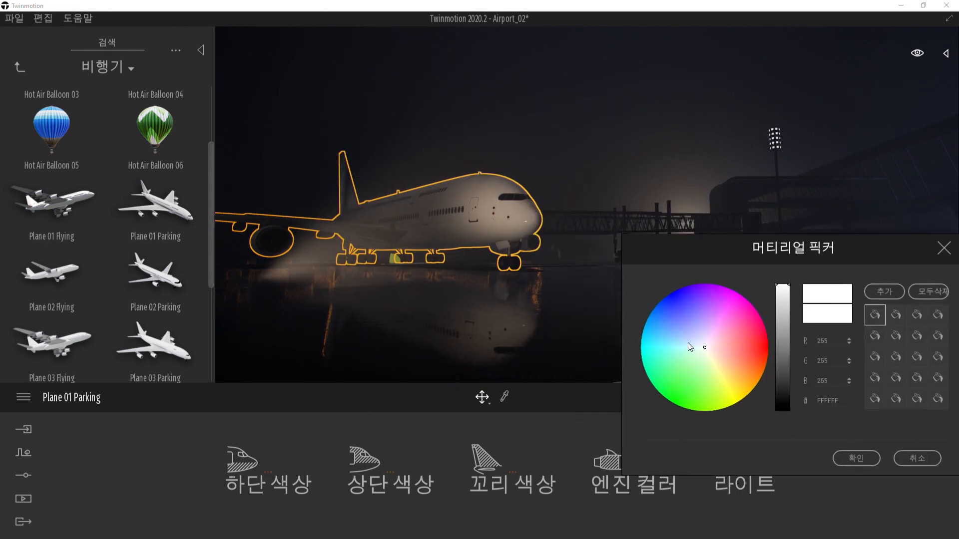
pyautogui.moveTo(689, 344); pyautogui.dragTo(678, 336)
pyautogui.moveTo(787, 302); pyautogui.dragTo(786, 313)
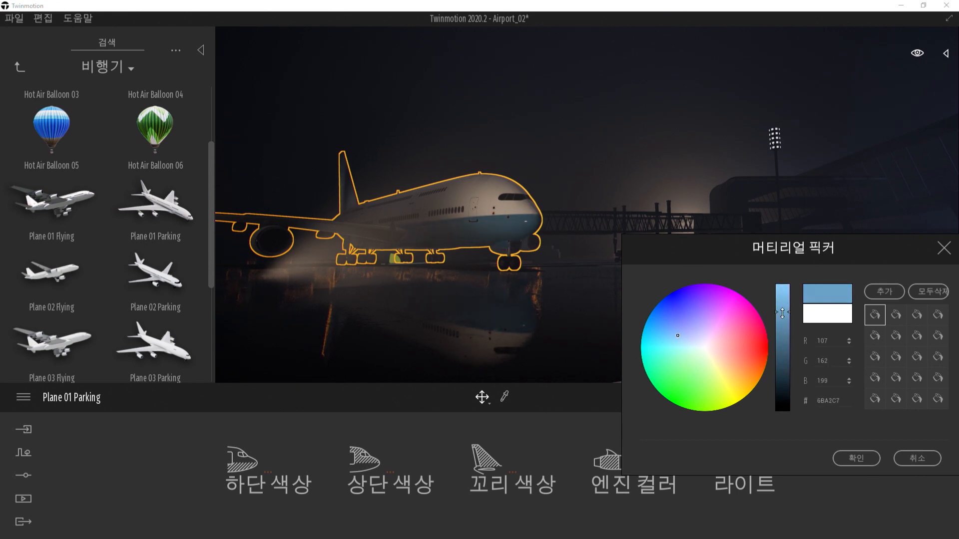
pyautogui.click(855, 459)
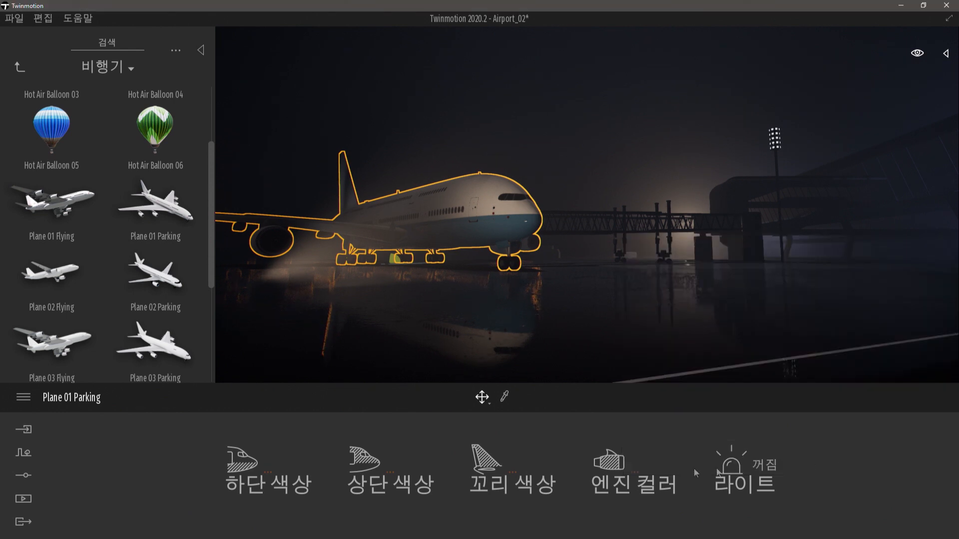
# Set the parked plane's engine color (엔진 컬러) to light blue, hex ACCBFF
pyautogui.click(635, 481)
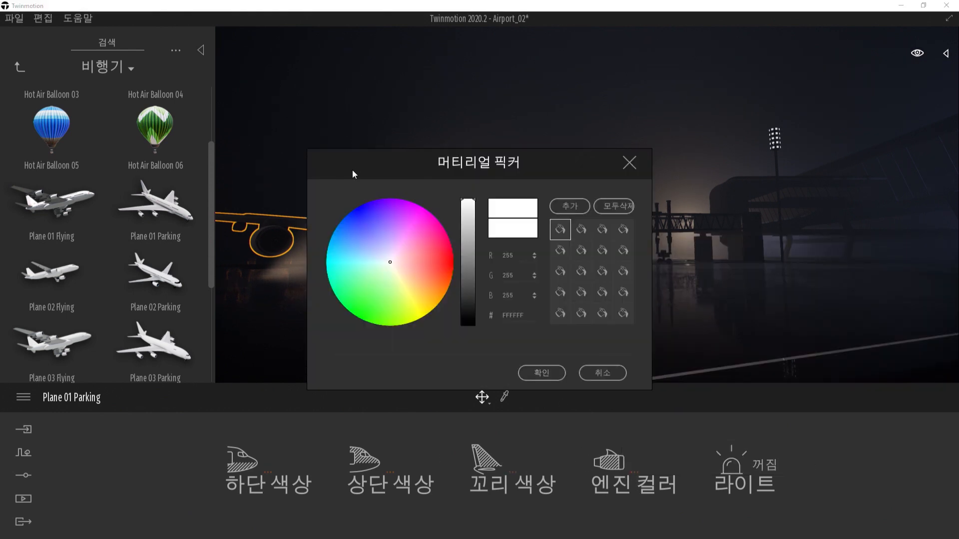
pyautogui.moveTo(353, 172); pyautogui.dragTo(654, 215)
pyautogui.click(686, 290)
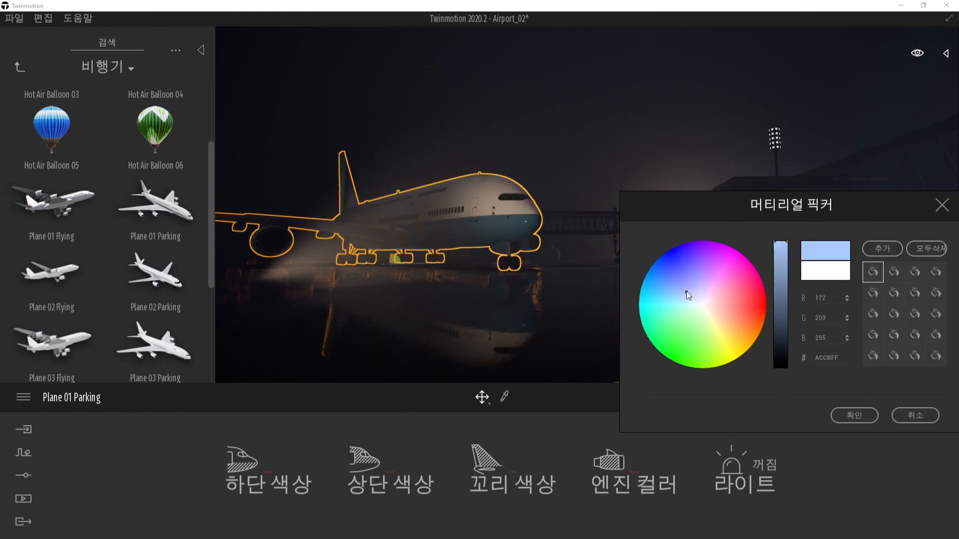
pyautogui.click(847, 416)
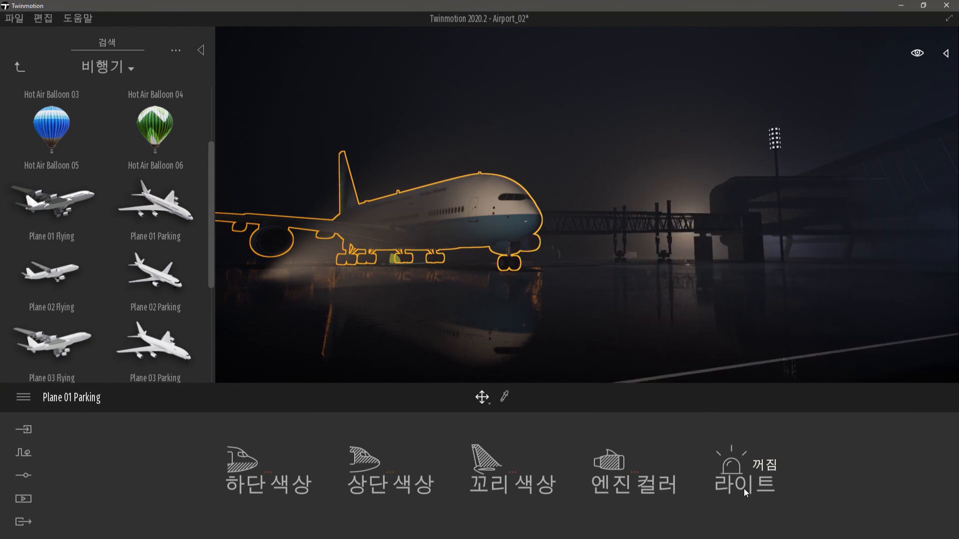
# Switch on the parked plane's lights (라이트) and inspect their effect along the fuselage and apron
pyautogui.moveTo(617, 273); pyautogui.dragTo(536, 246, button='right')
pyautogui.press('a')
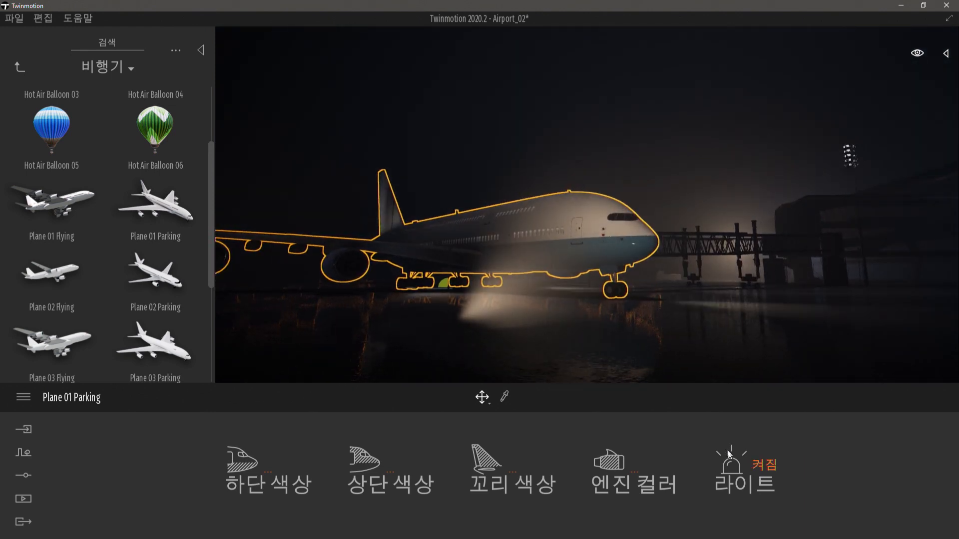
pyautogui.press('a')
pyautogui.moveTo(543, 289); pyautogui.dragTo(586, 284, button='right')
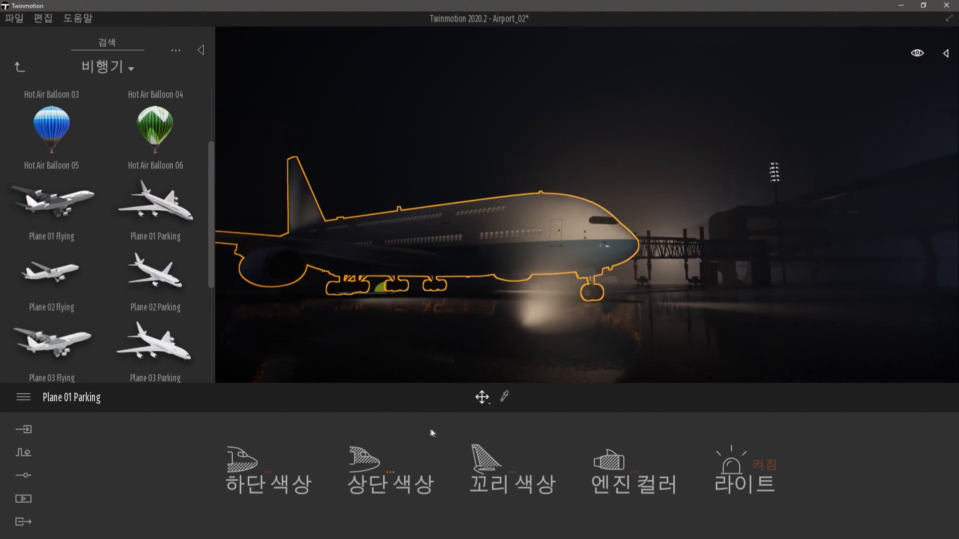
pyautogui.press('a')
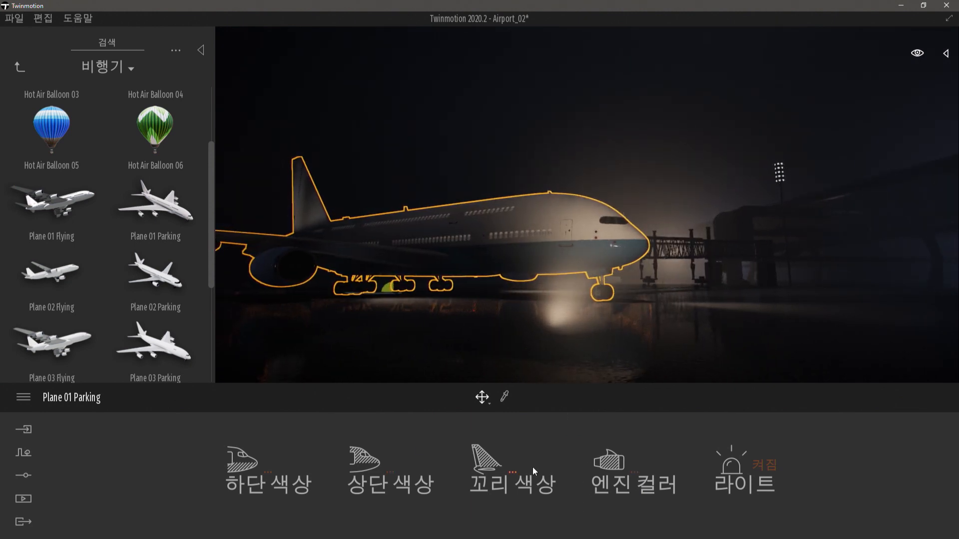